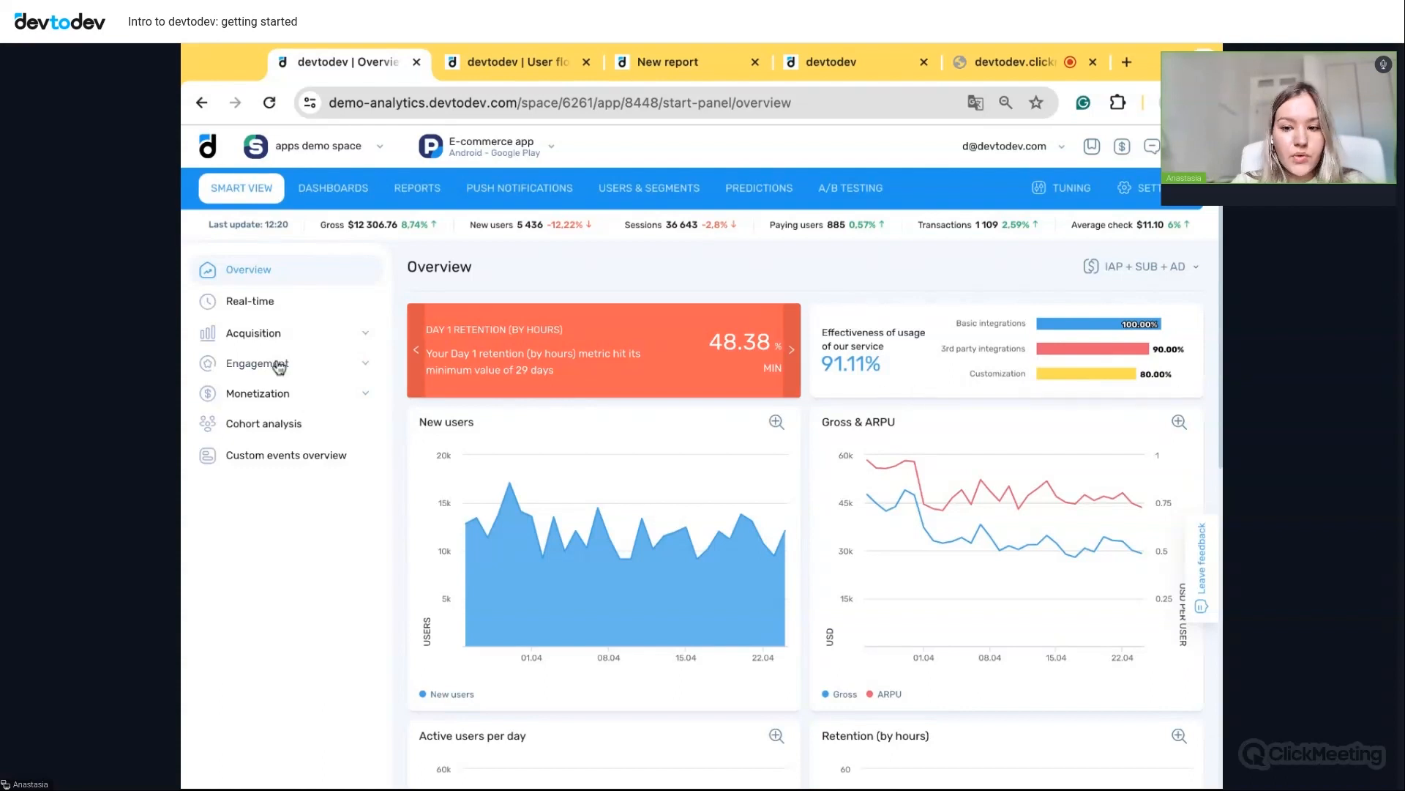
- Open Acquisition Detailed stats and group the table by Publisher to compare ROI, ARPU and installs
left_click(313, 344)
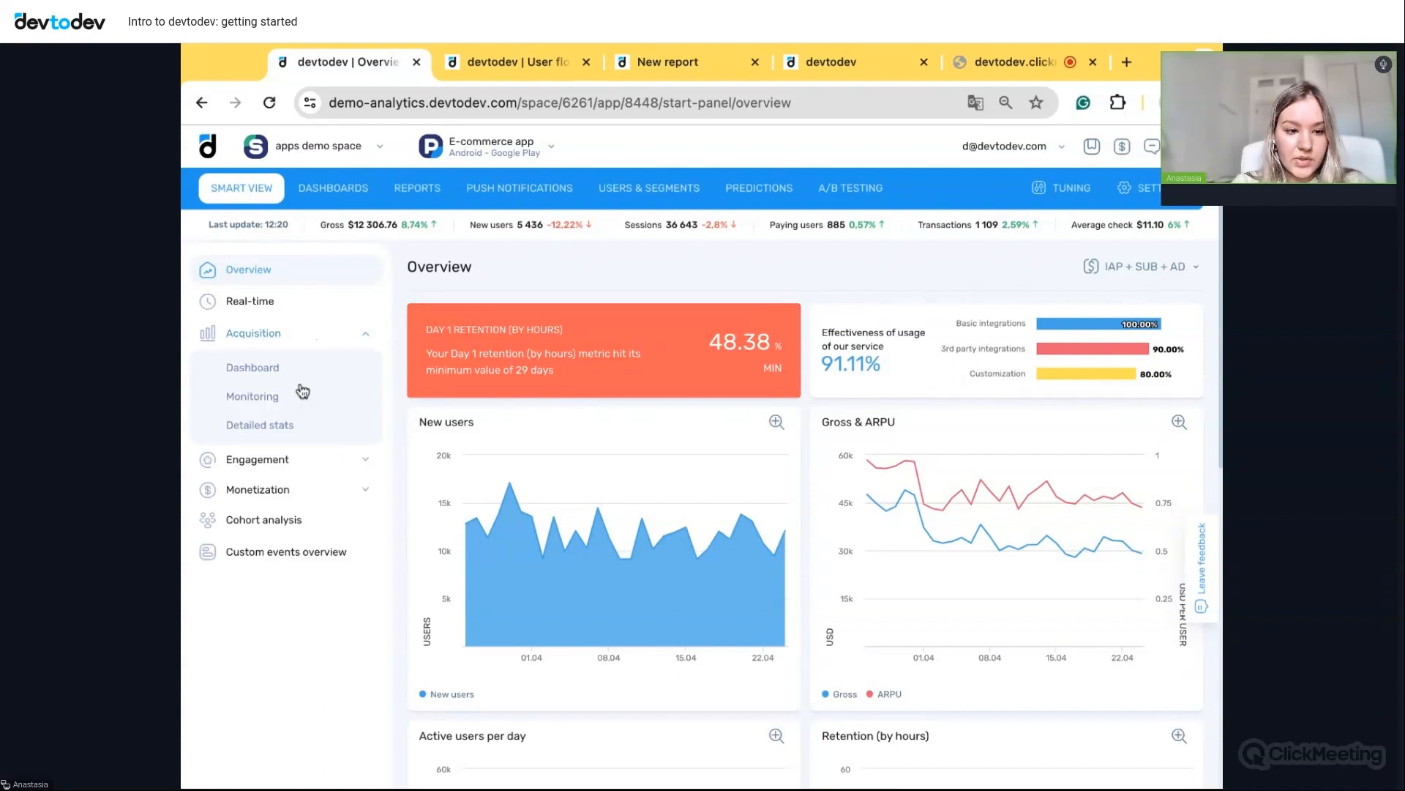
left_click(277, 430)
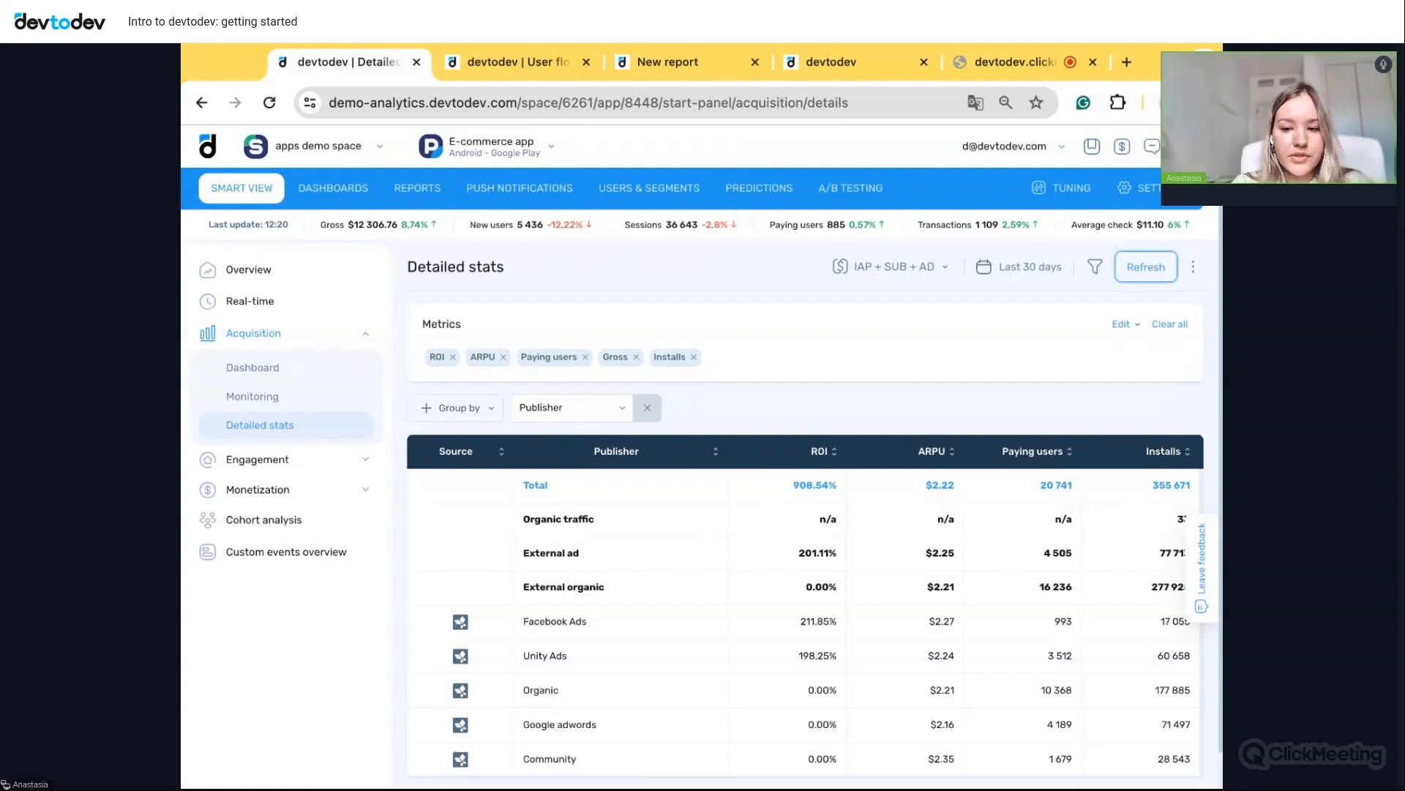
left_click(590, 415)
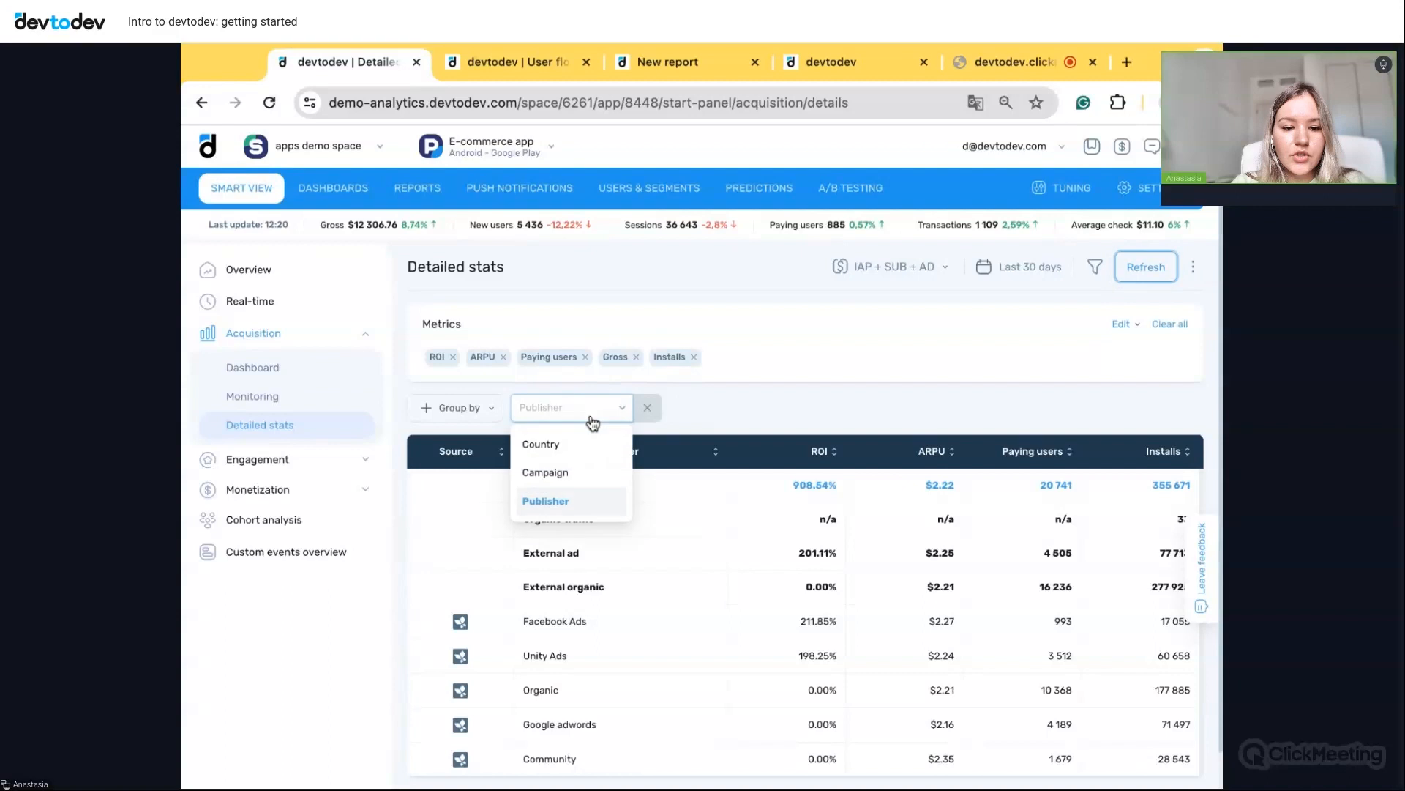
left_click(556, 507)
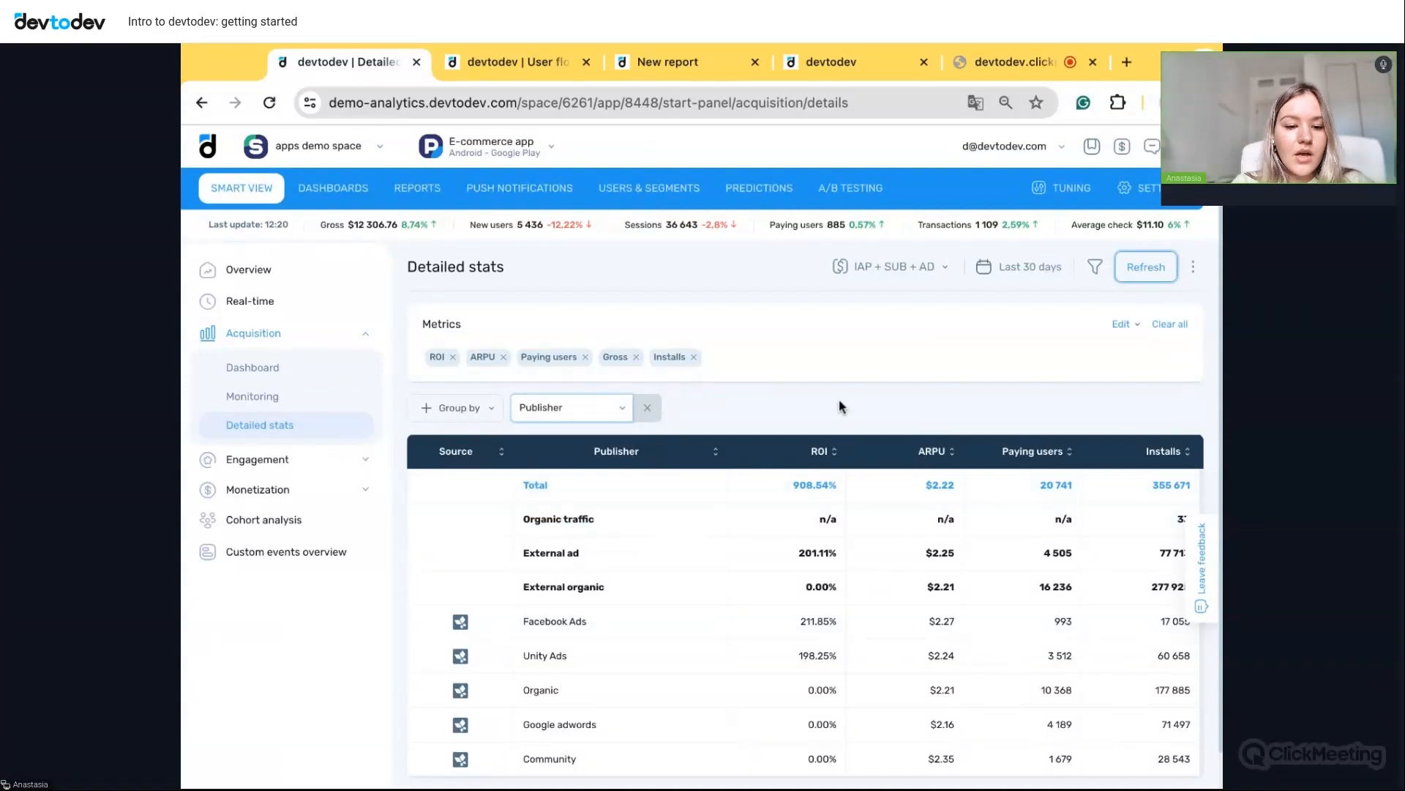
scroll(899, 407, "down", 1)
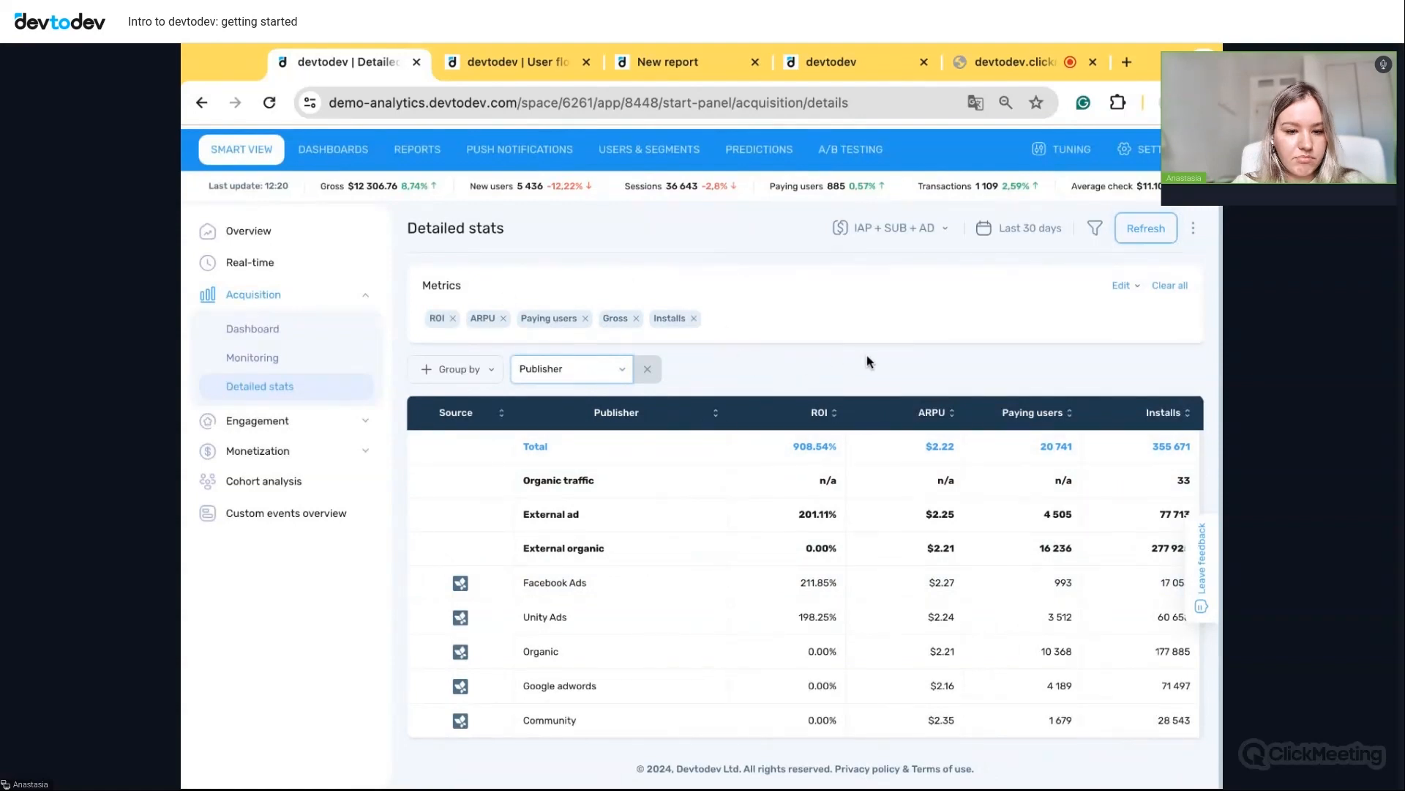
- Add the event metrics Conversion to account created and Users performed account created to the table
left_click(1120, 286)
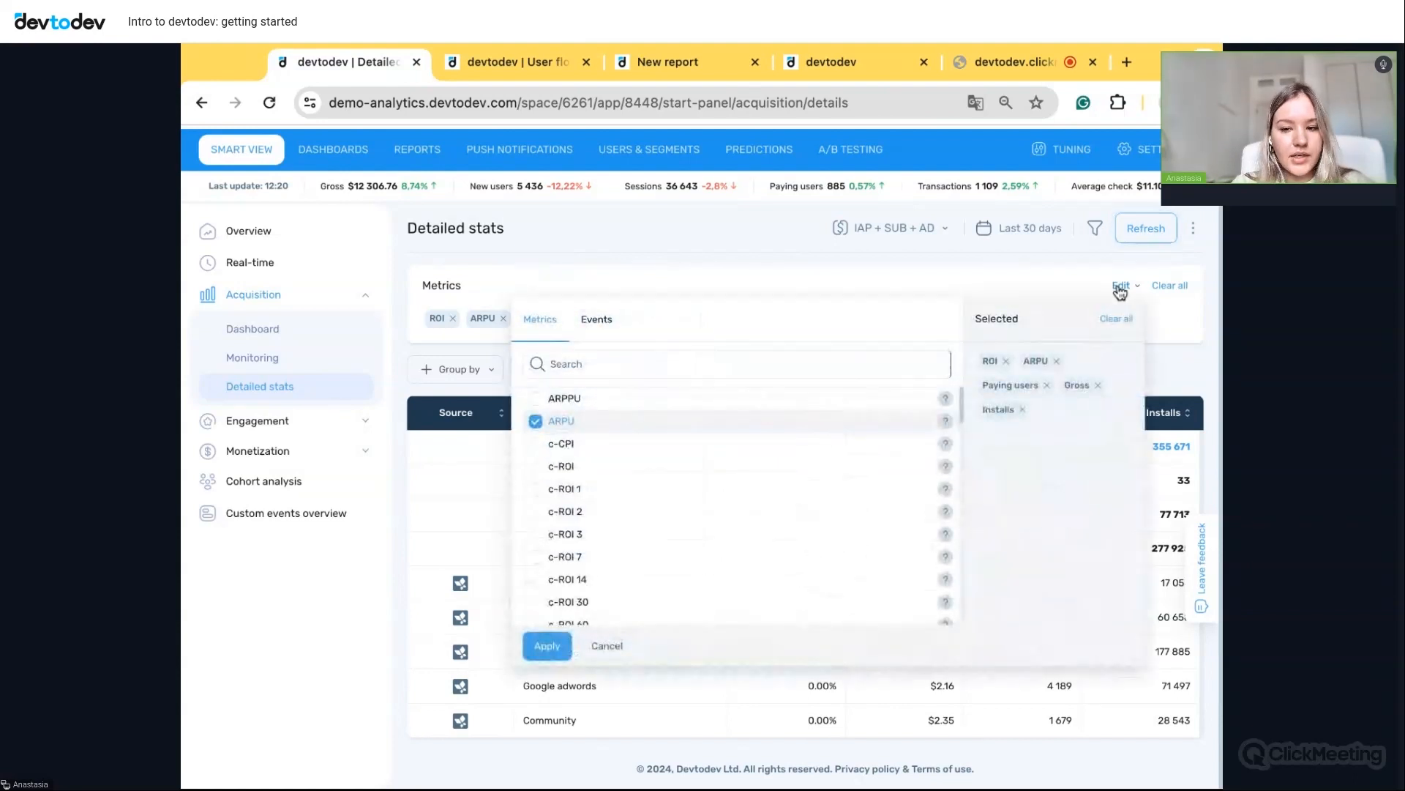
left_click(602, 325)
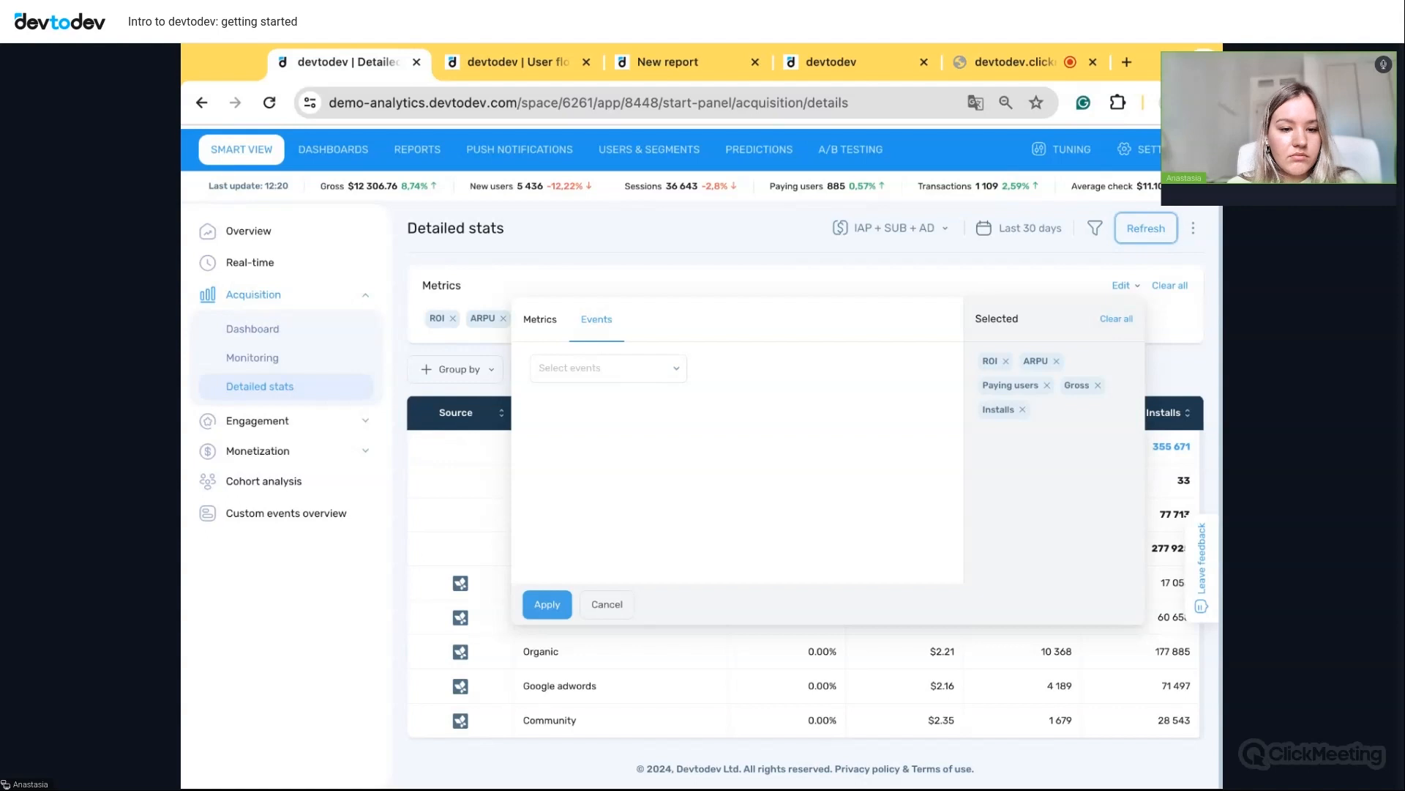
left_click(623, 368)
scroll(608, 503, "down", 3)
scroll(607, 505, "down", 3)
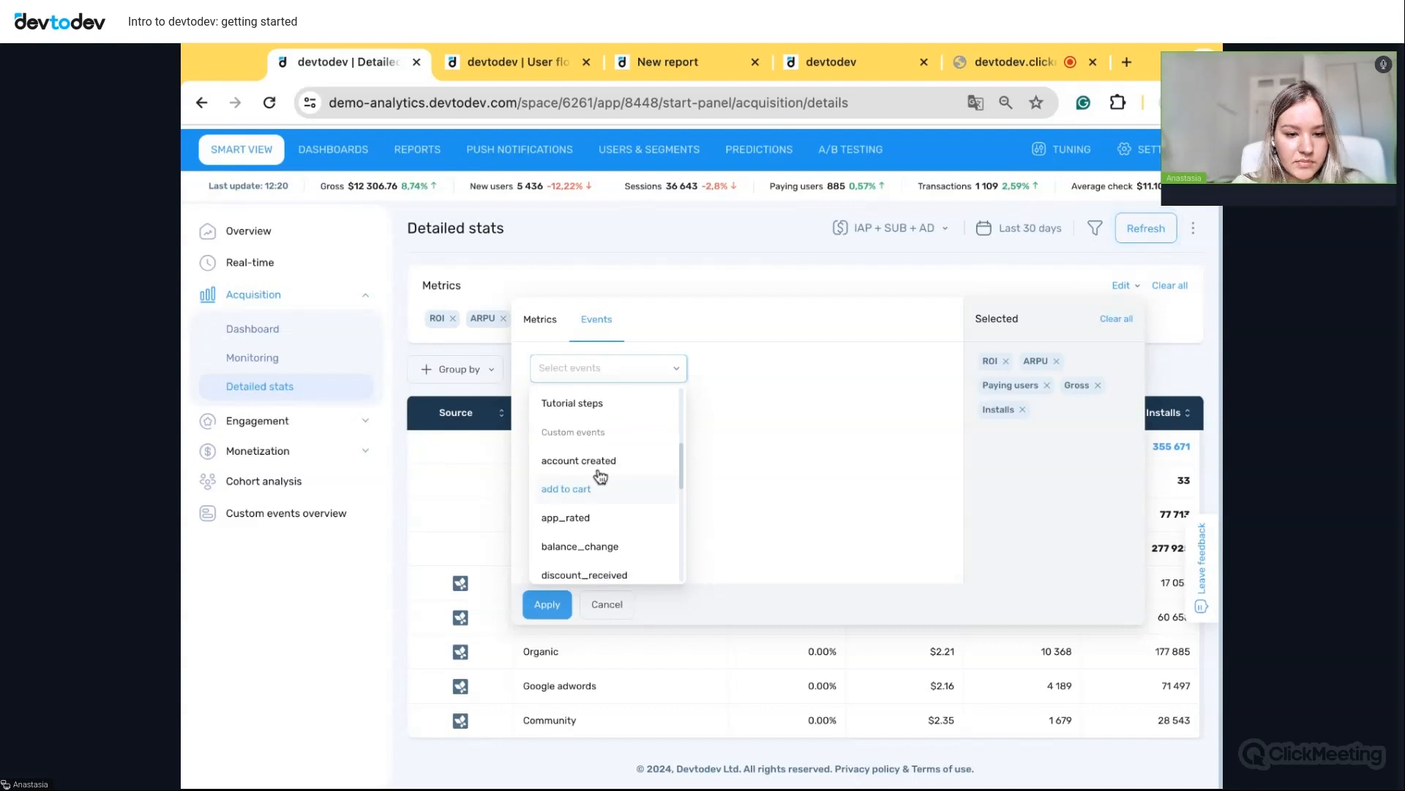
left_click(596, 461)
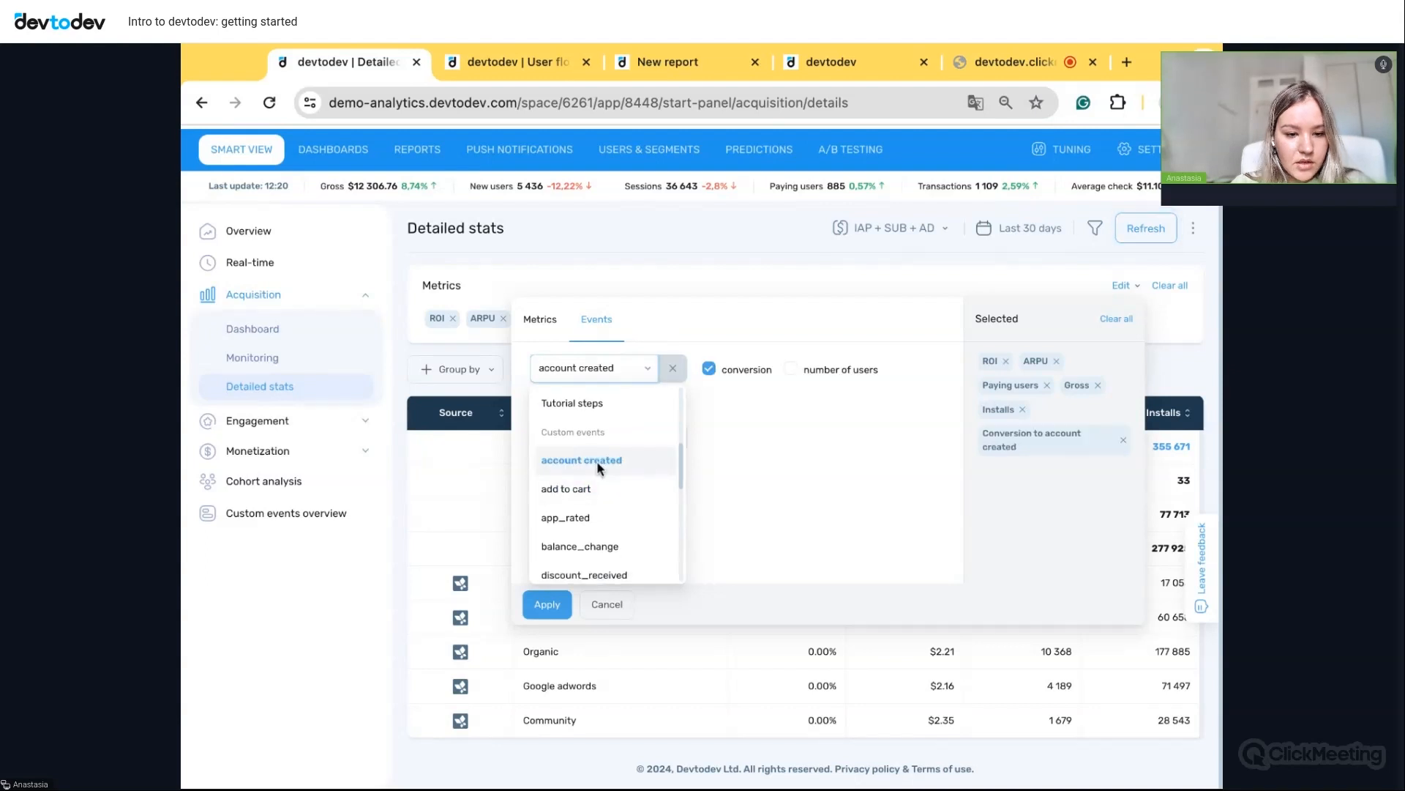
left_click(792, 369)
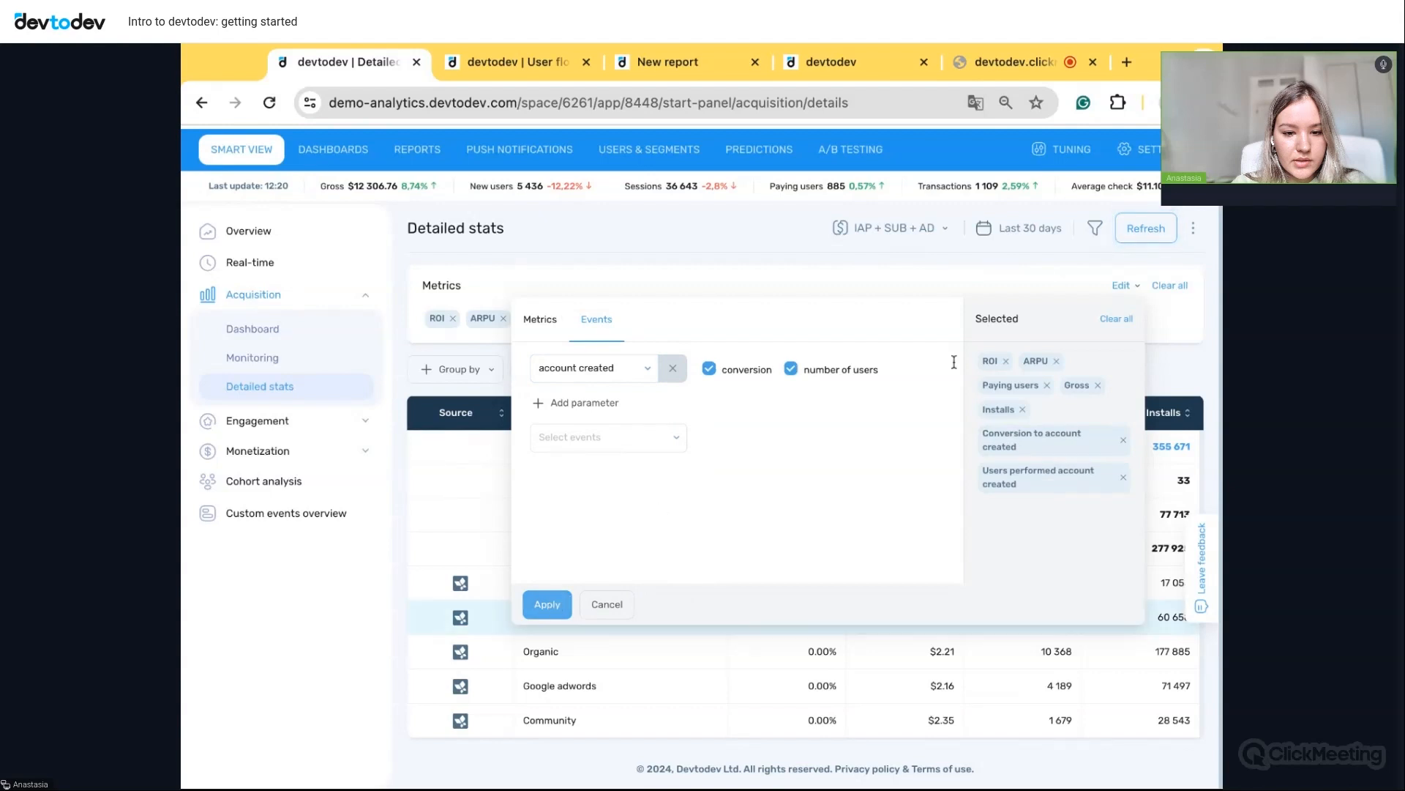
left_click(548, 605)
- Refresh the report and review the new columns, showing 95.62% total conversion
left_click(1149, 234)
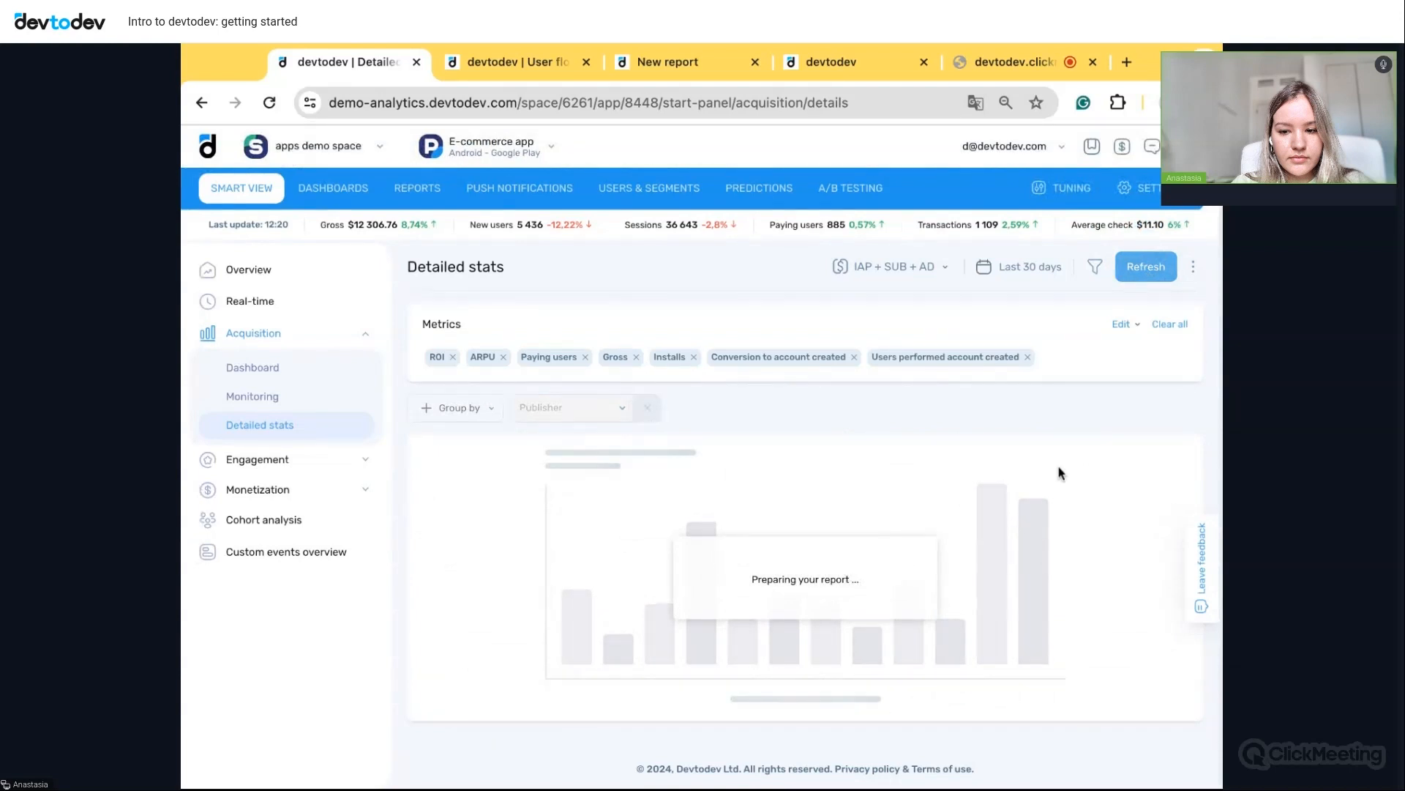
scroll(1062, 473, "down", 1)
scroll(1062, 473, "up", 1)
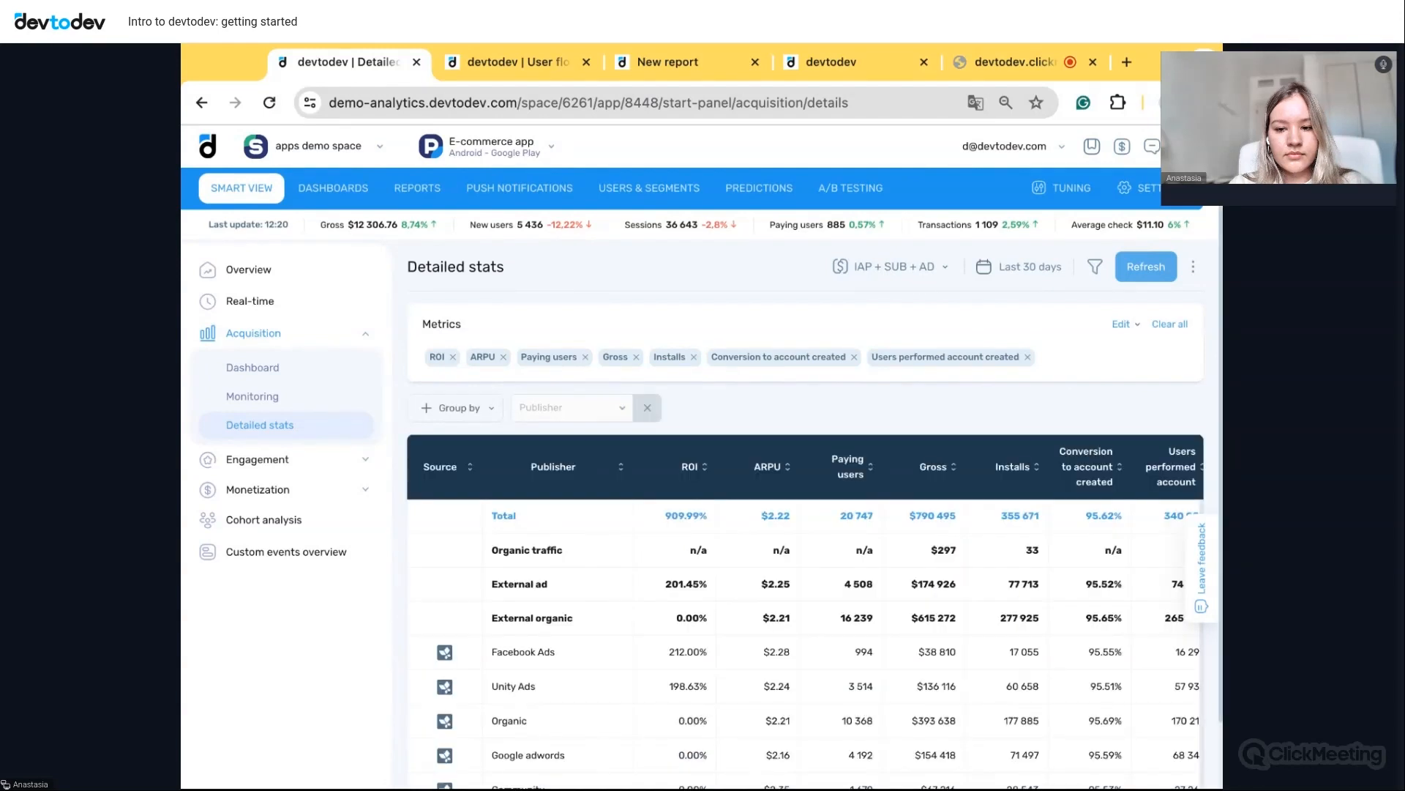
scroll(1065, 586, "down", 1)
scroll(1064, 585, "right", 1)
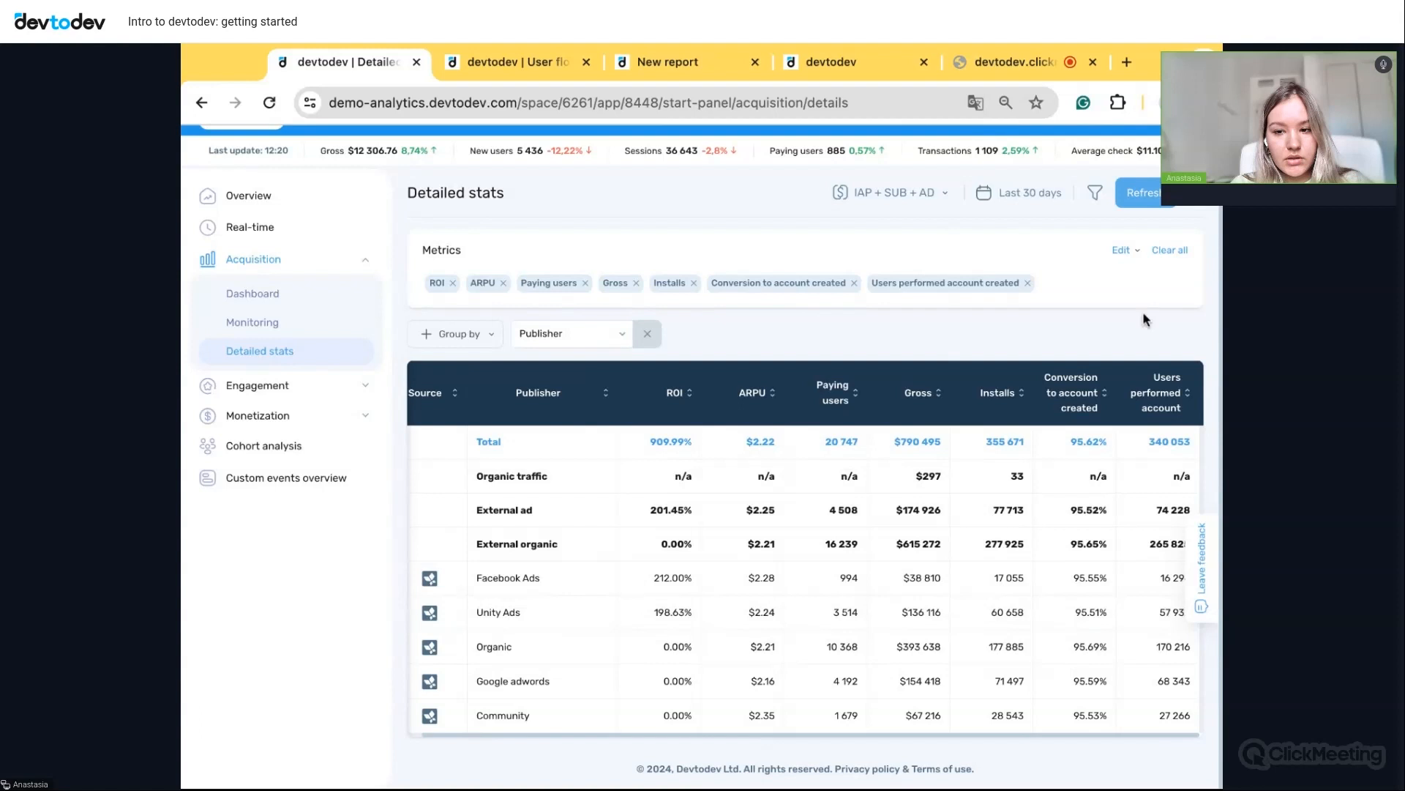
- Open Engagement > Tutorial analysis and review the pass chart, flow funnel and per-step churn table
left_click(308, 394)
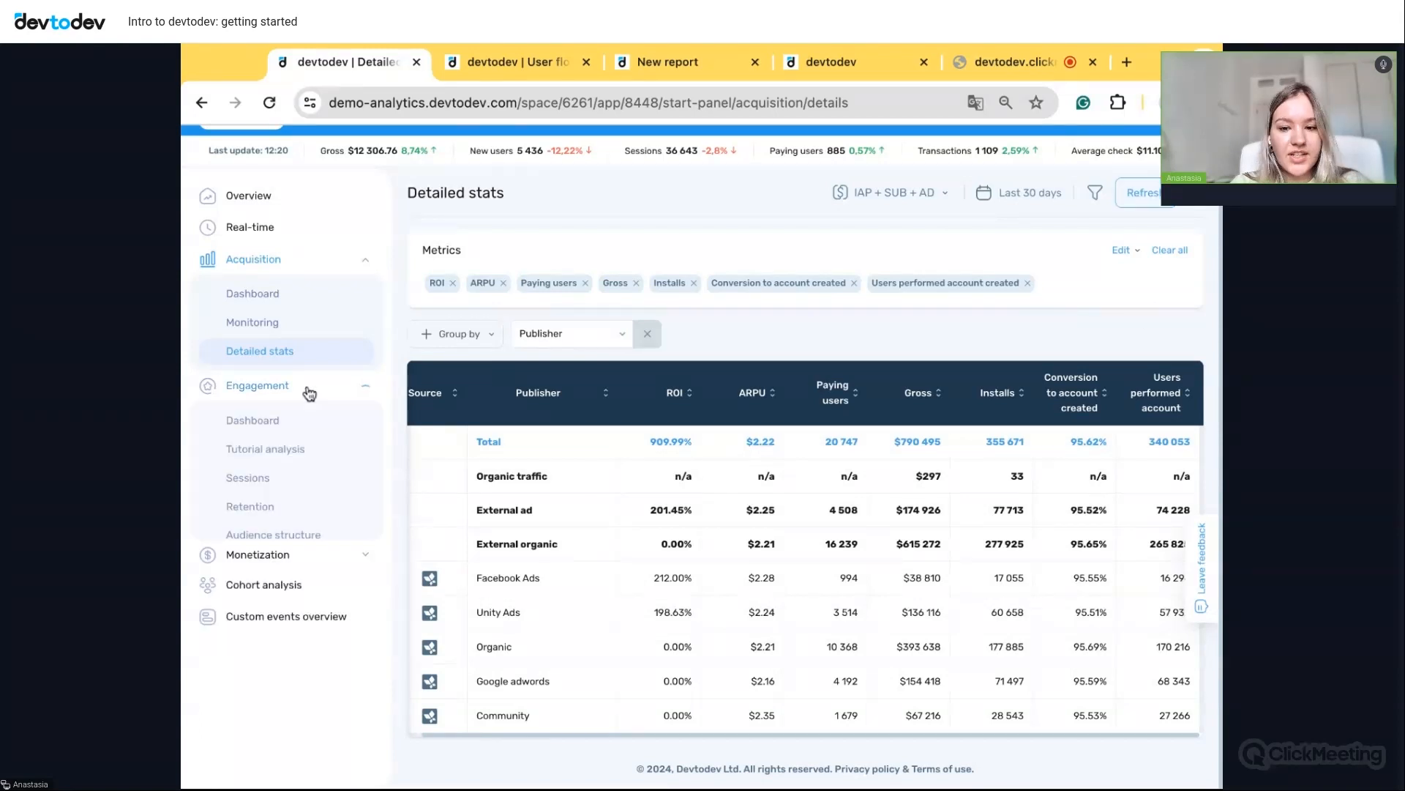
left_click(272, 453)
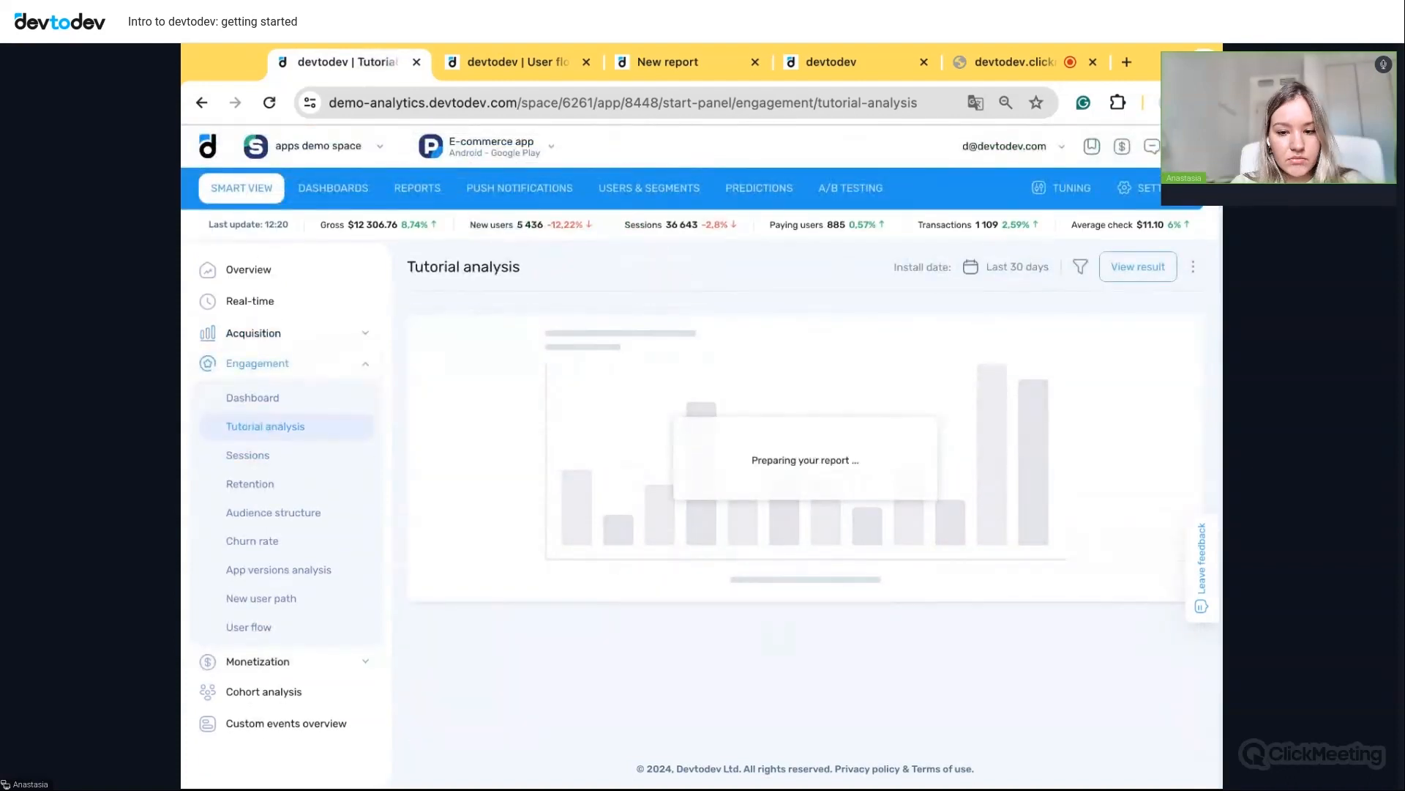
scroll(1045, 557, "down", 1)
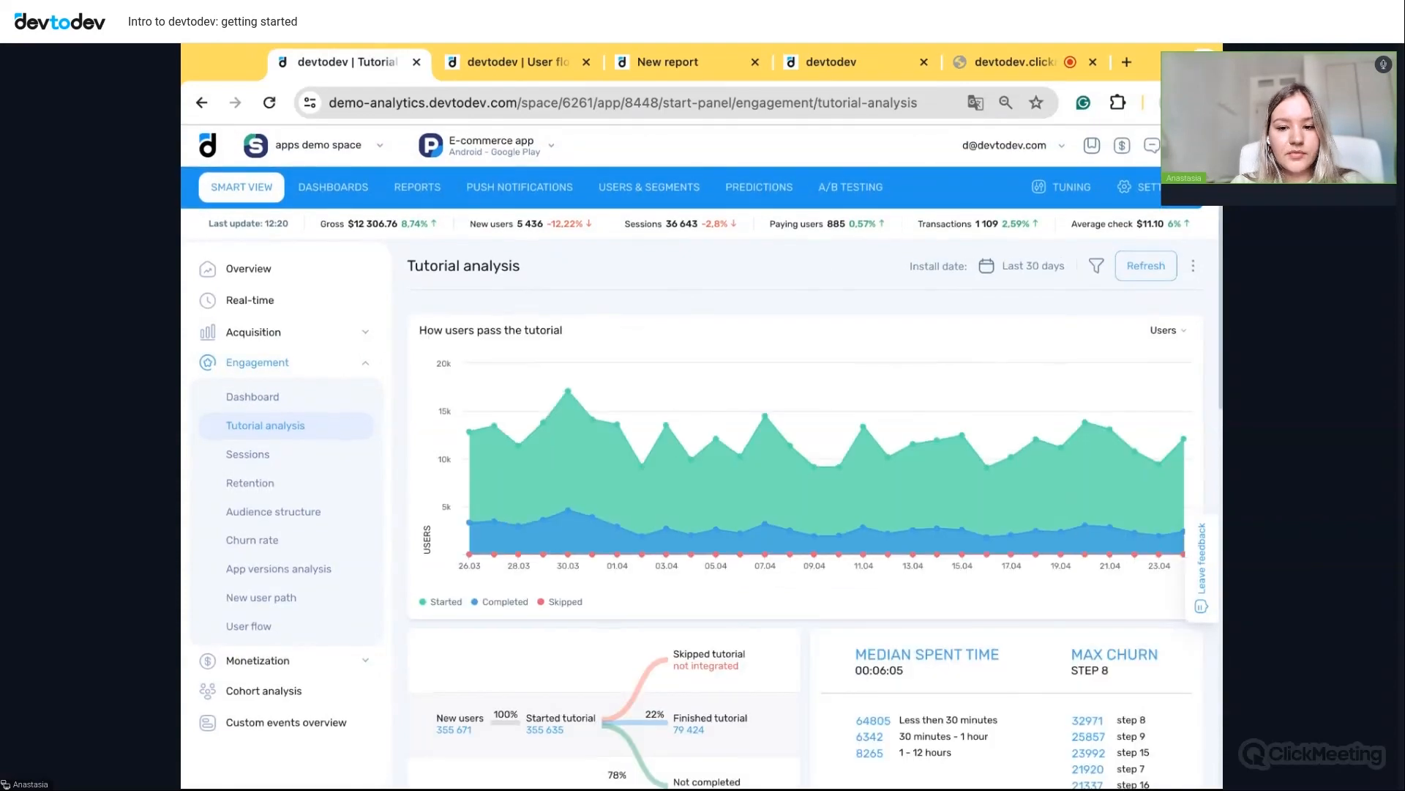
scroll(698, 455, "down", 1)
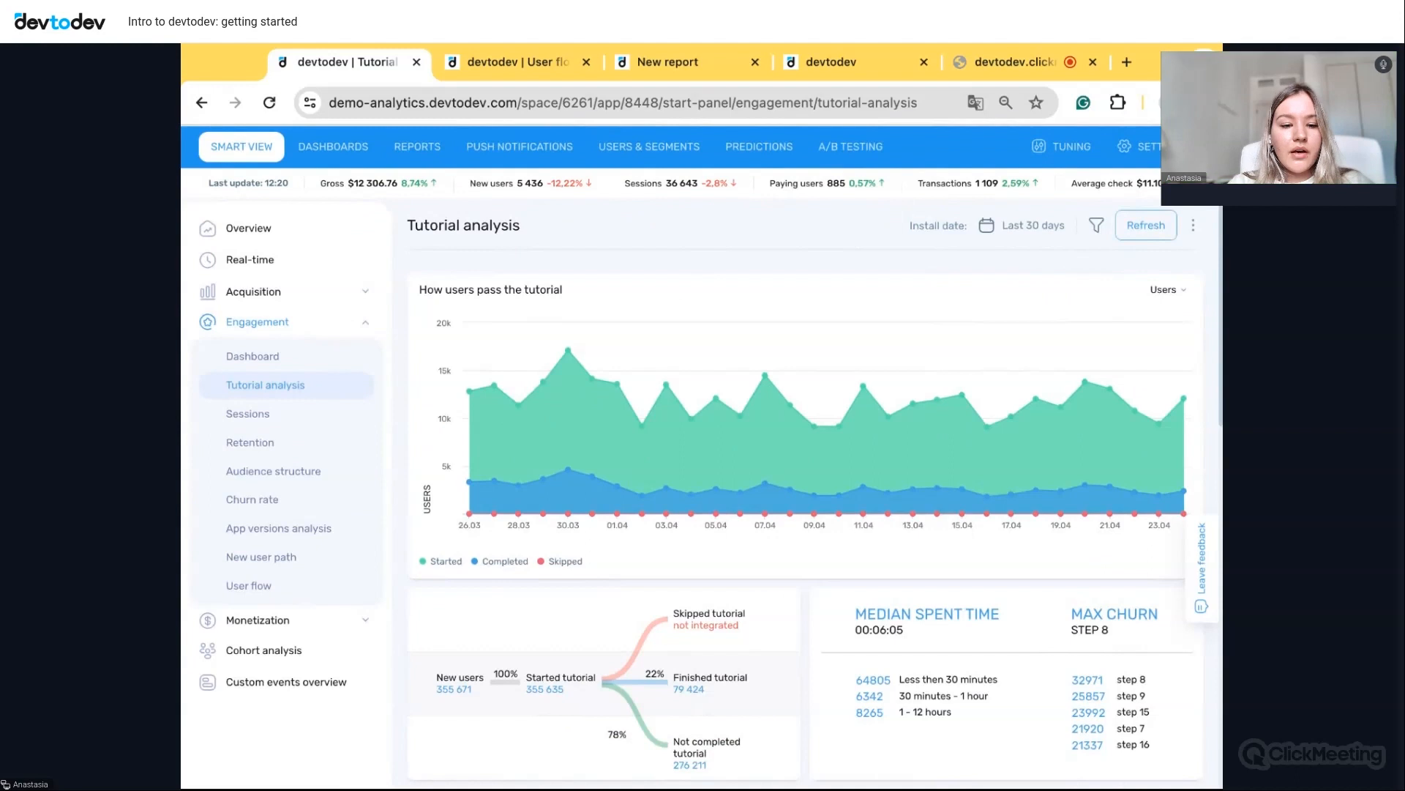
scroll(906, 448, "down", 1)
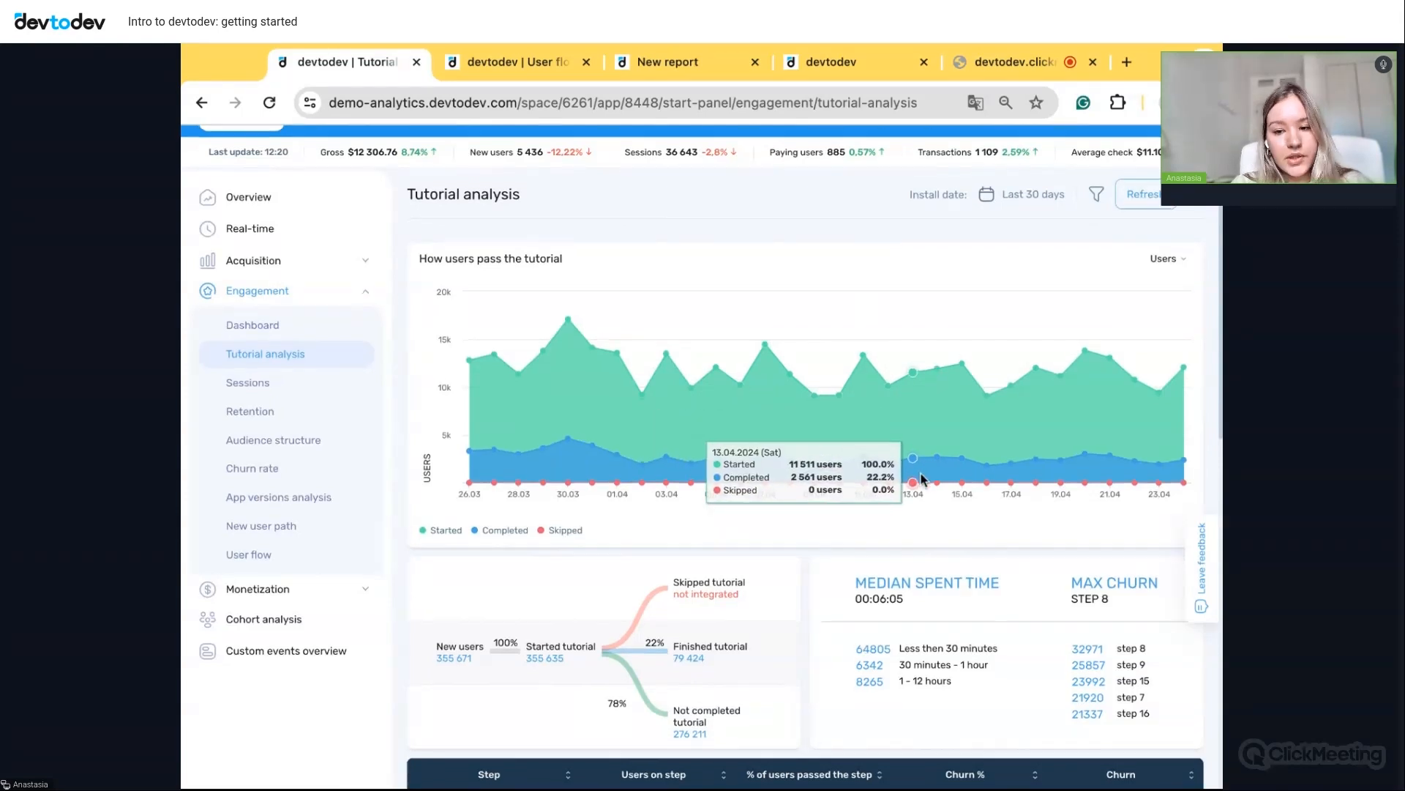
scroll(920, 476, "down", 5)
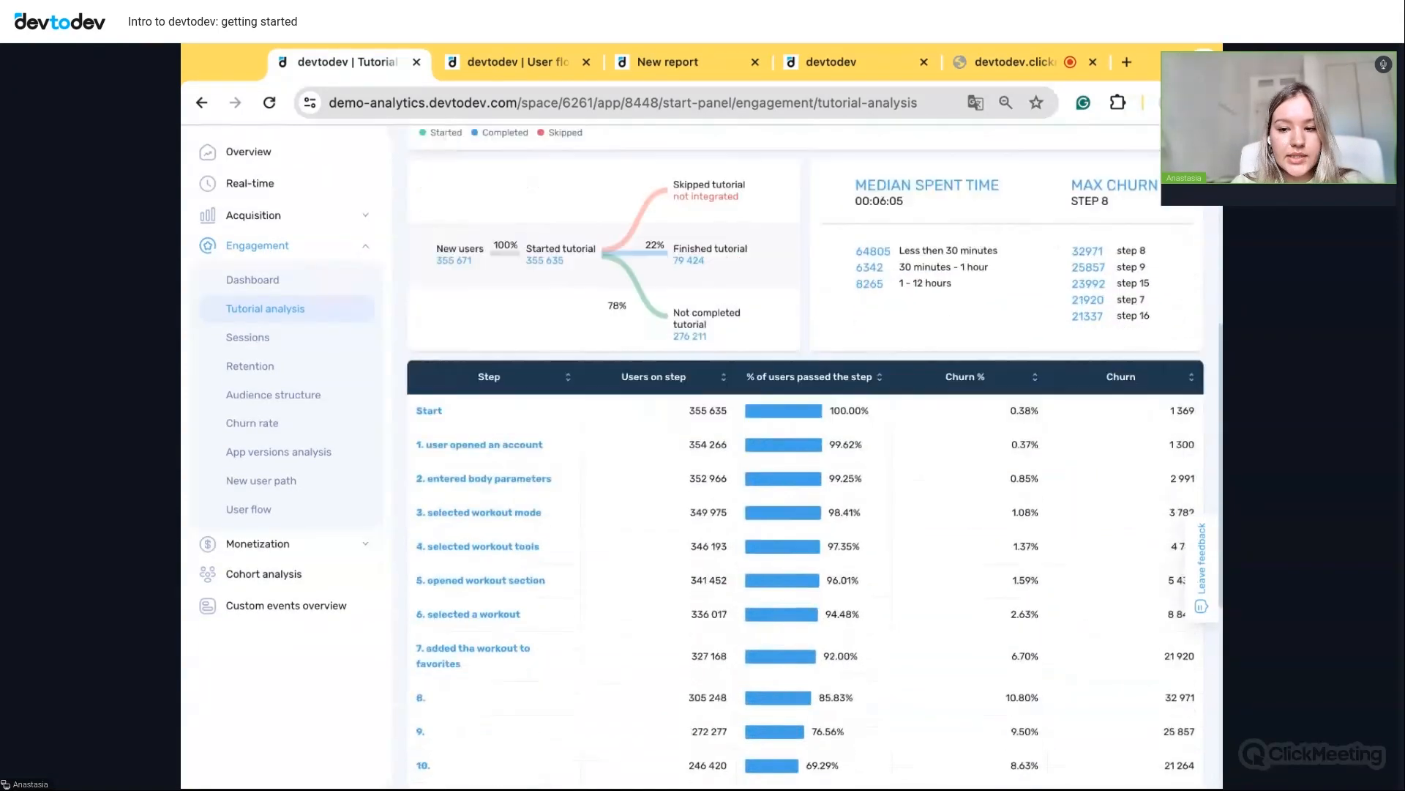
scroll(920, 474, "down", 1)
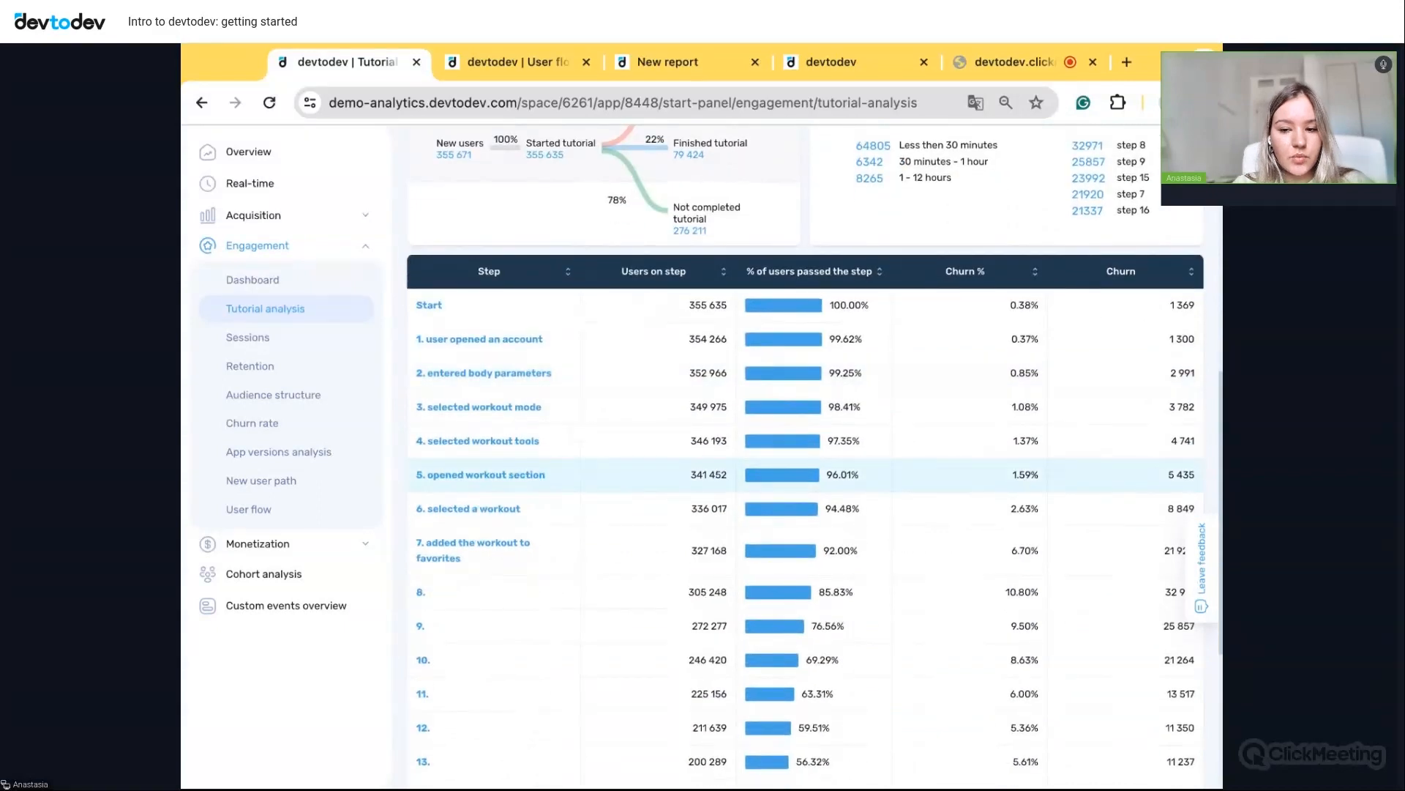
scroll(925, 625, "down", 1)
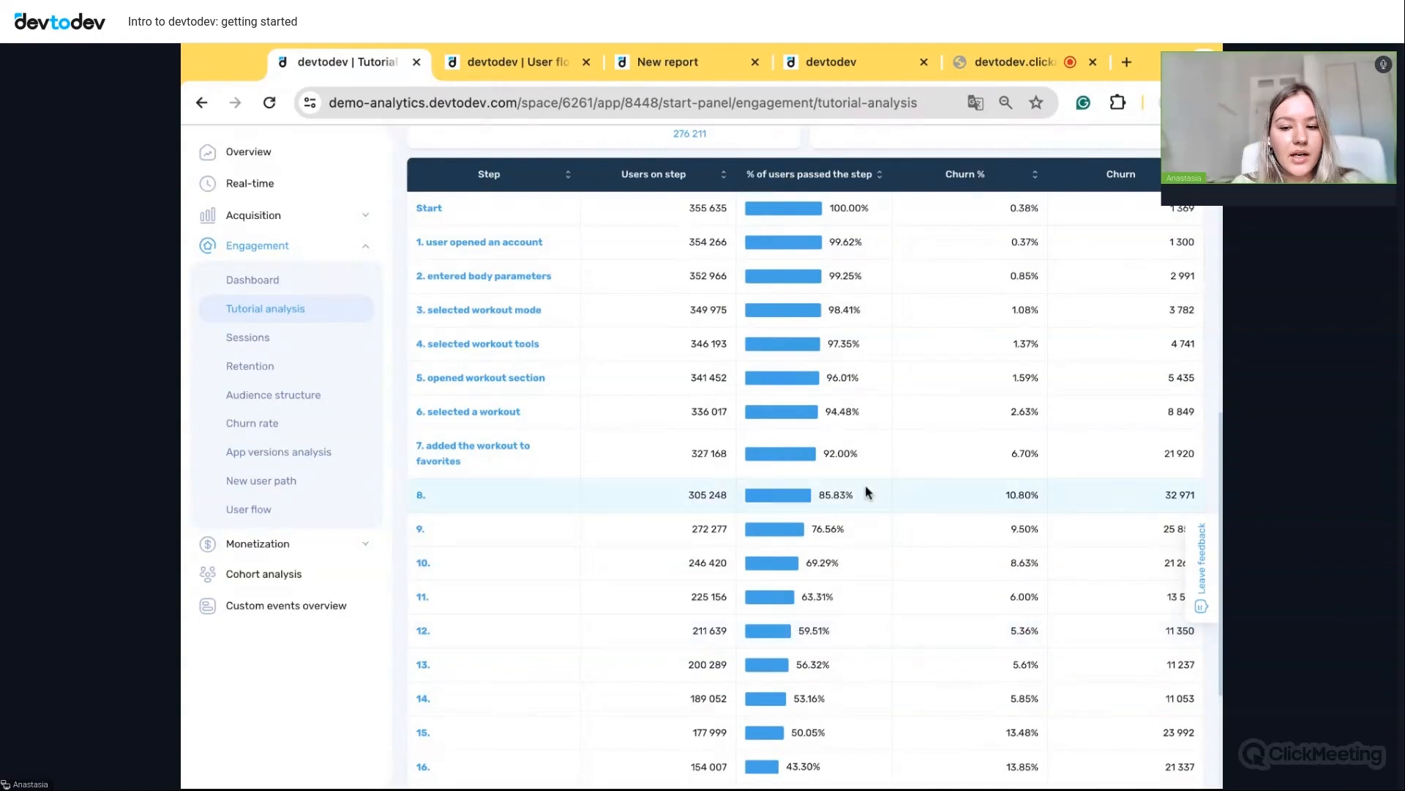
scroll(866, 487, "down", 1)
scroll(866, 485, "up", 4)
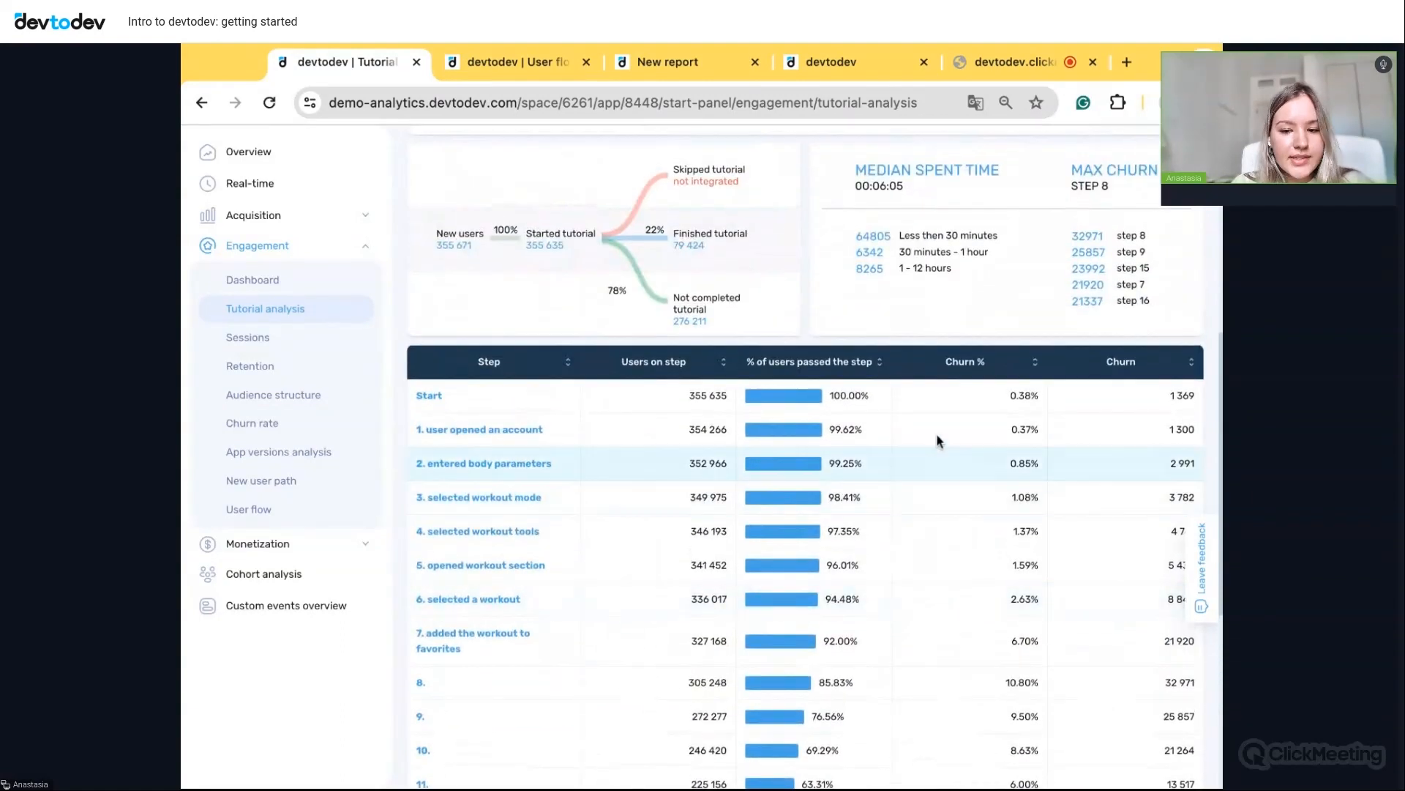
scroll(945, 486, "up", 1)
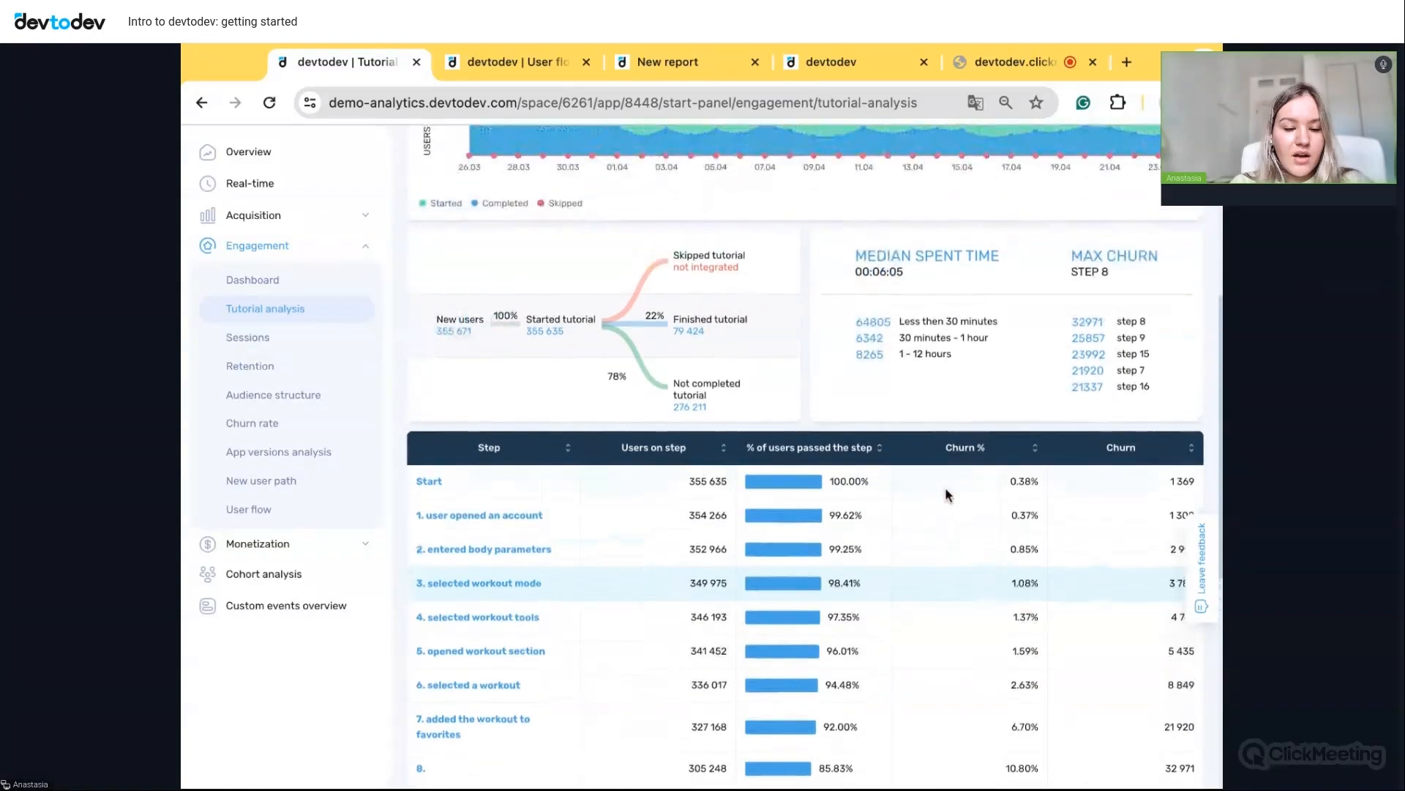
scroll(955, 425, "up", 3)
scroll(956, 424, "up", 3)
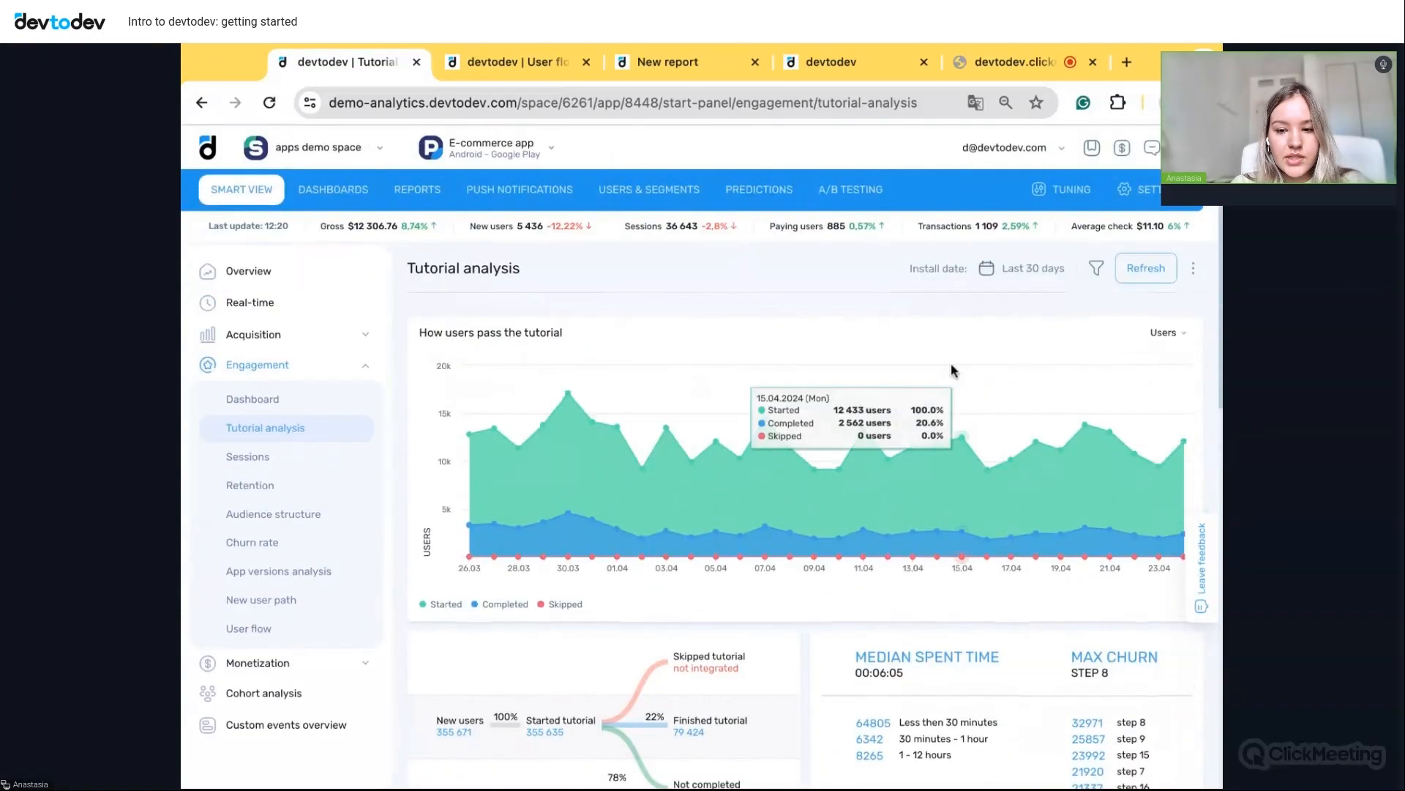
left_click(1094, 269)
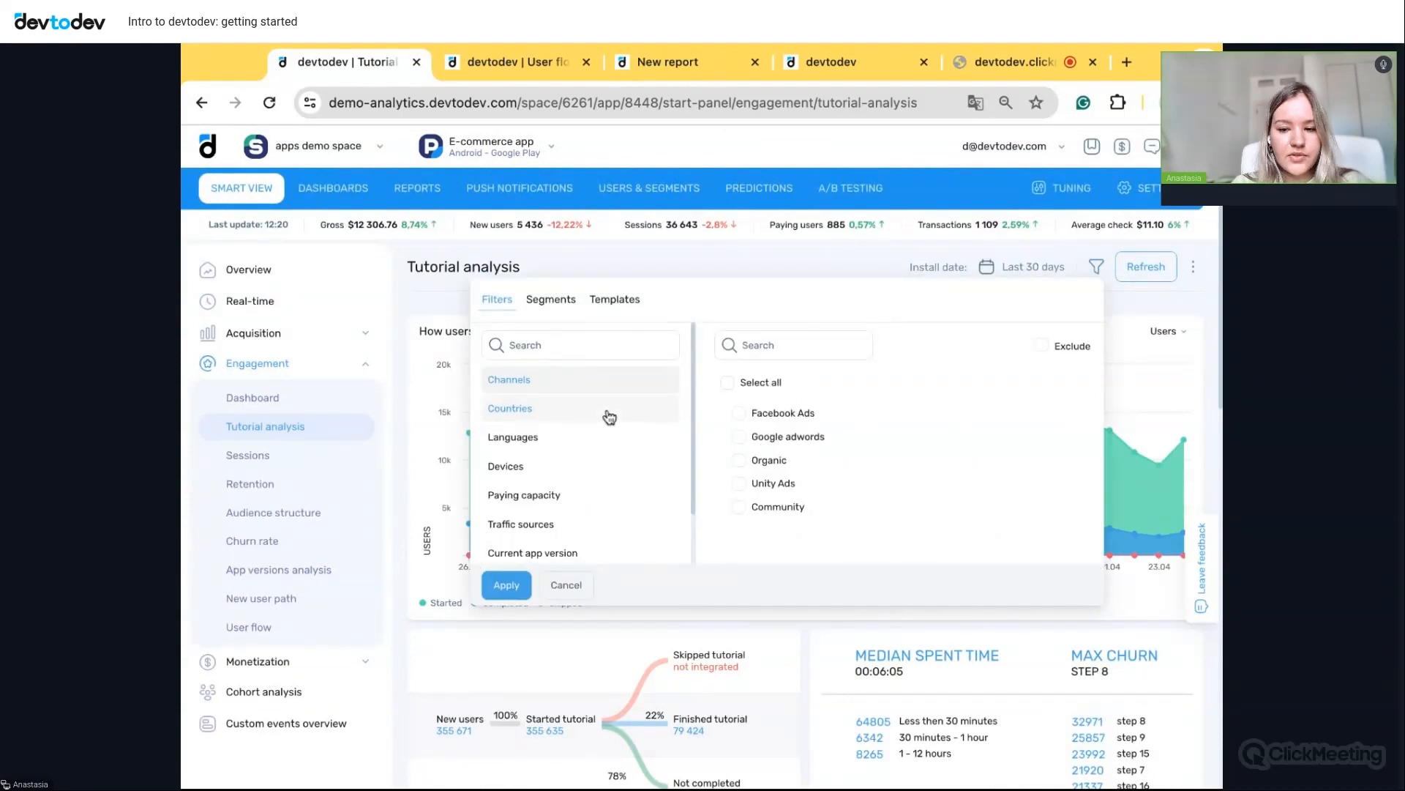
scroll(582, 471, "down", 1)
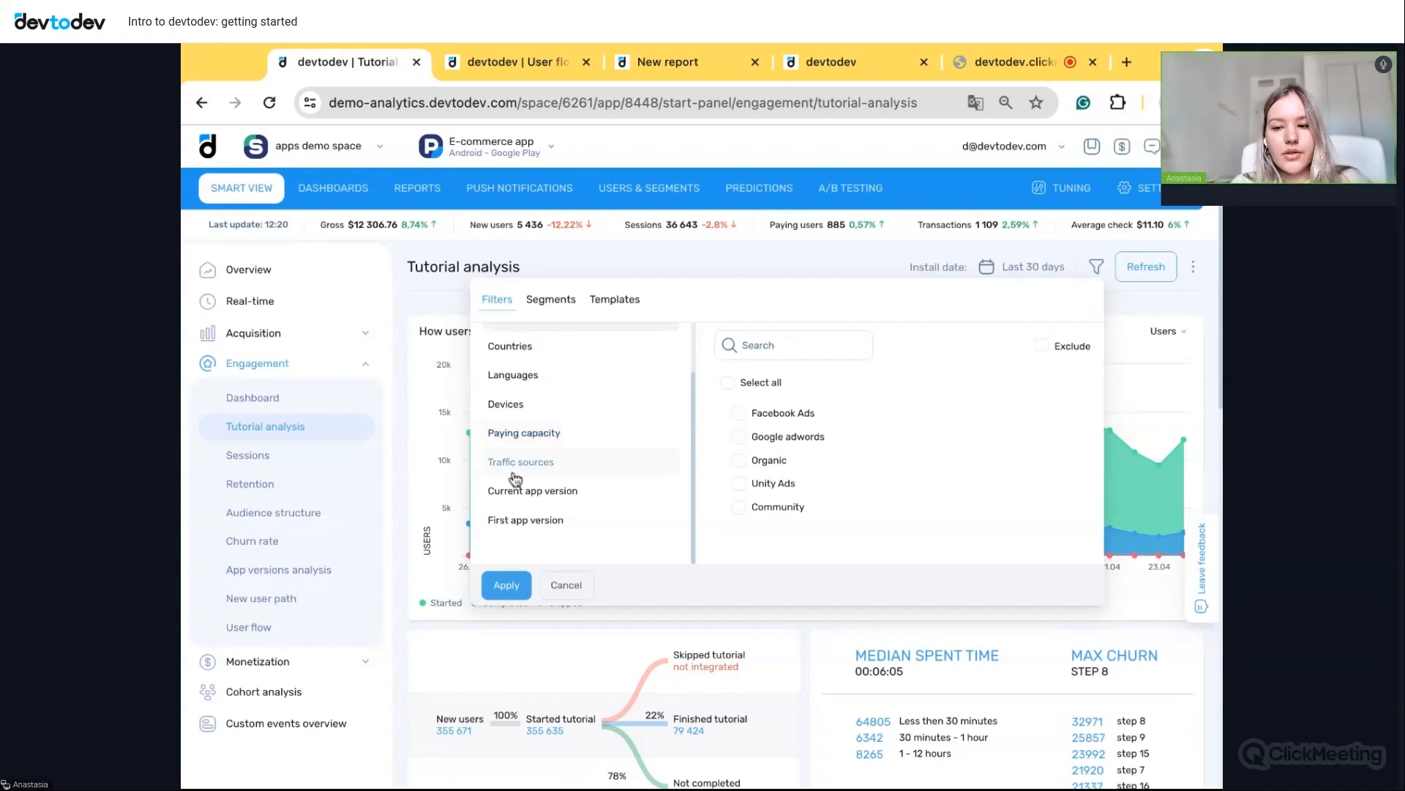
scroll(585, 478, "down", 1)
left_click(579, 476)
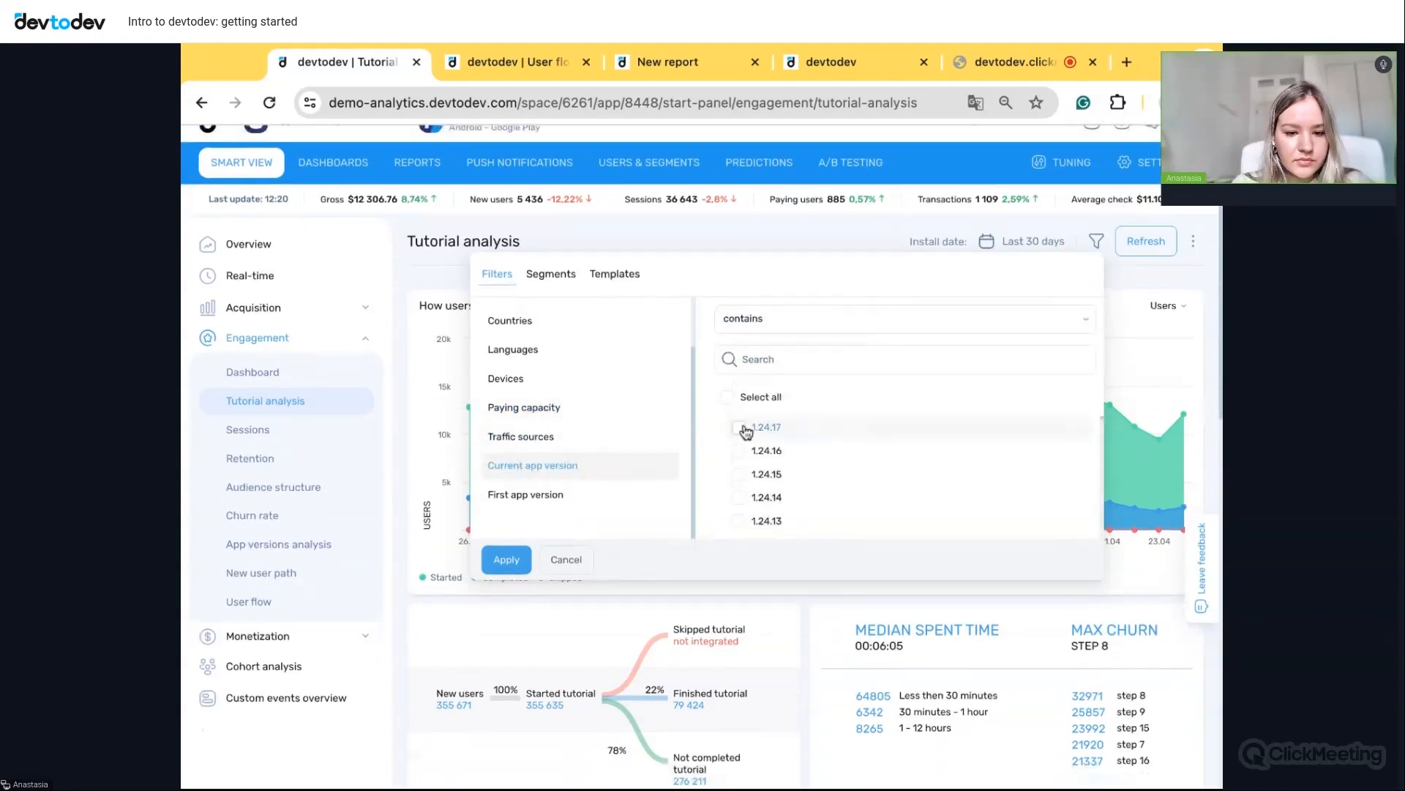
left_click(741, 428)
left_click(506, 559)
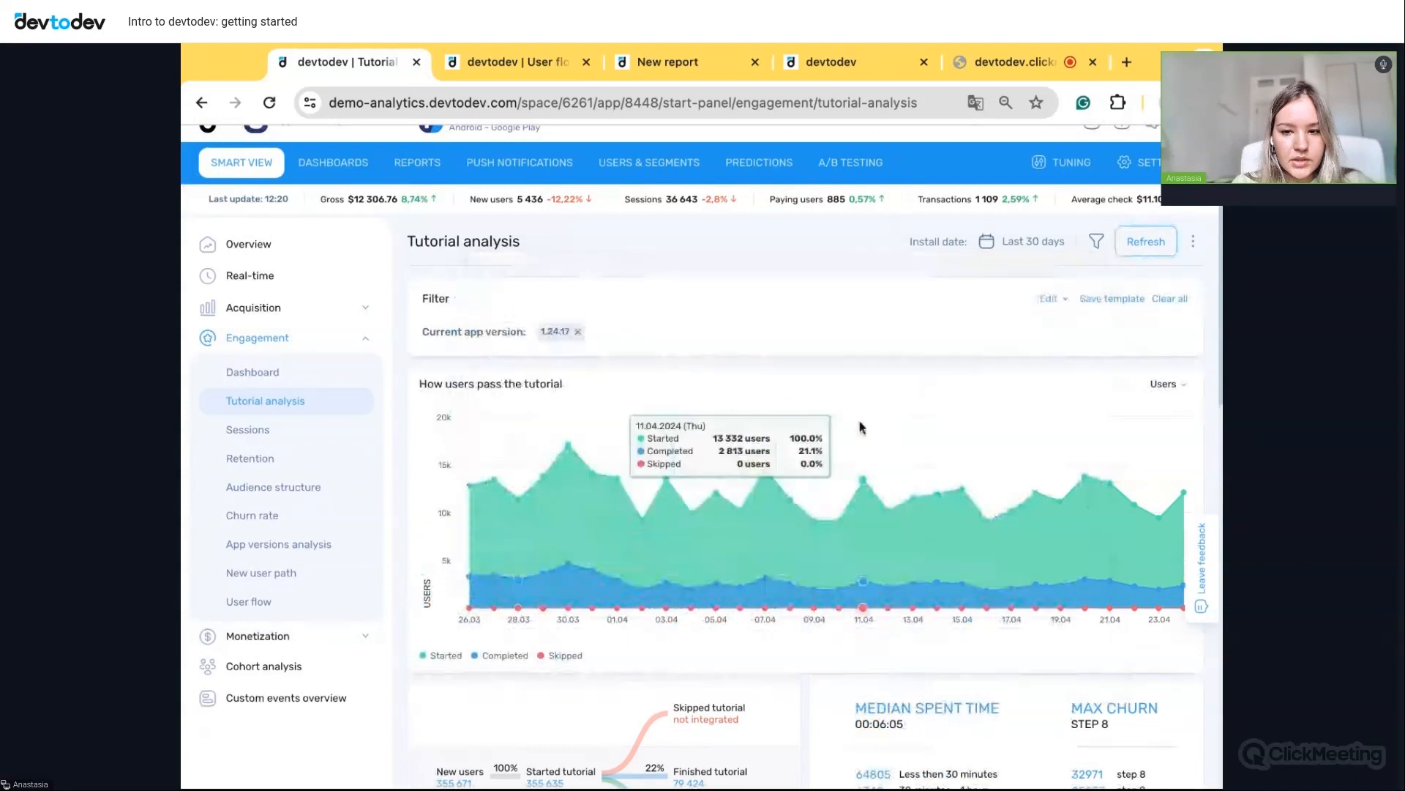
left_click(1138, 247)
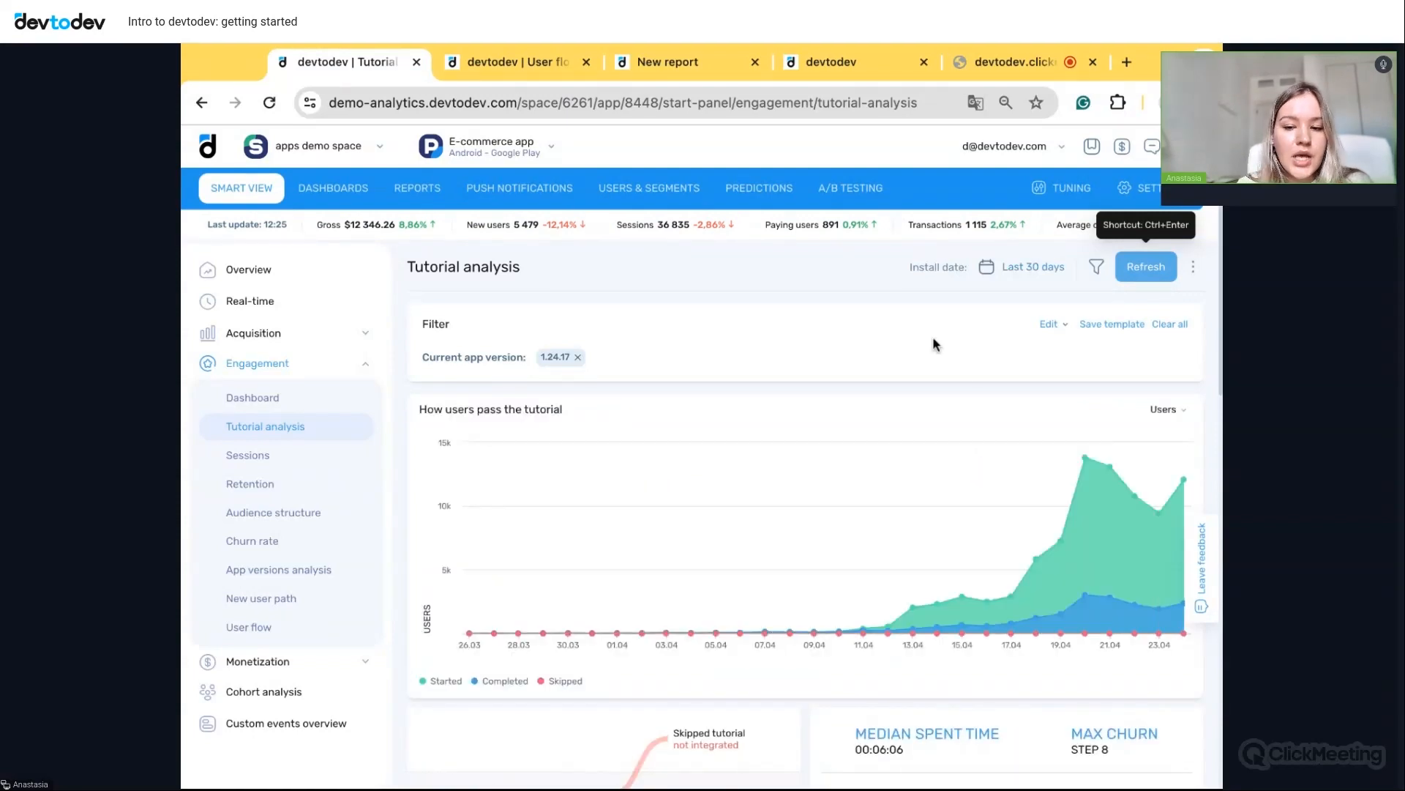
scroll(968, 397, "down", 10)
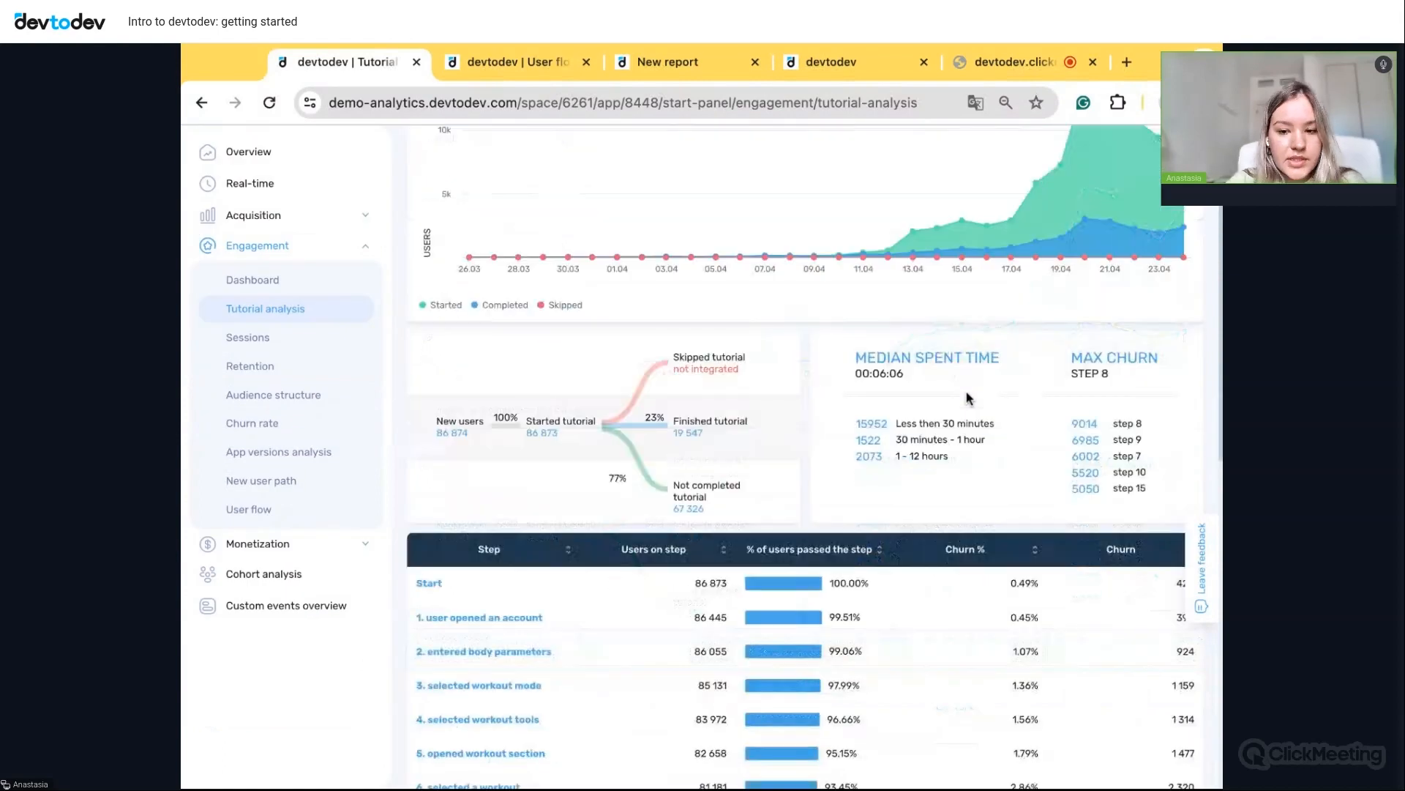
scroll(968, 397, "down", 3)
scroll(968, 397, "up", 12)
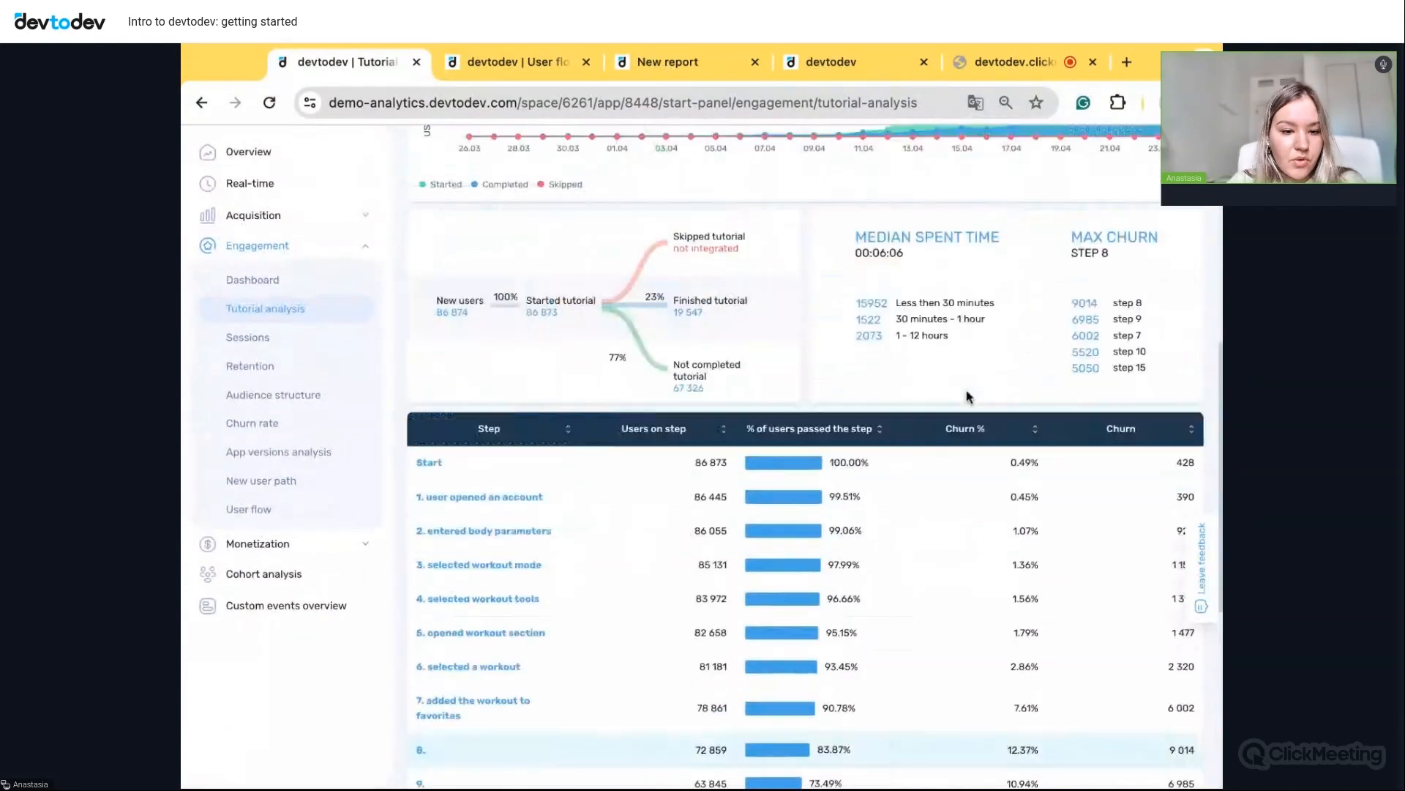
scroll(967, 398, "up", 3)
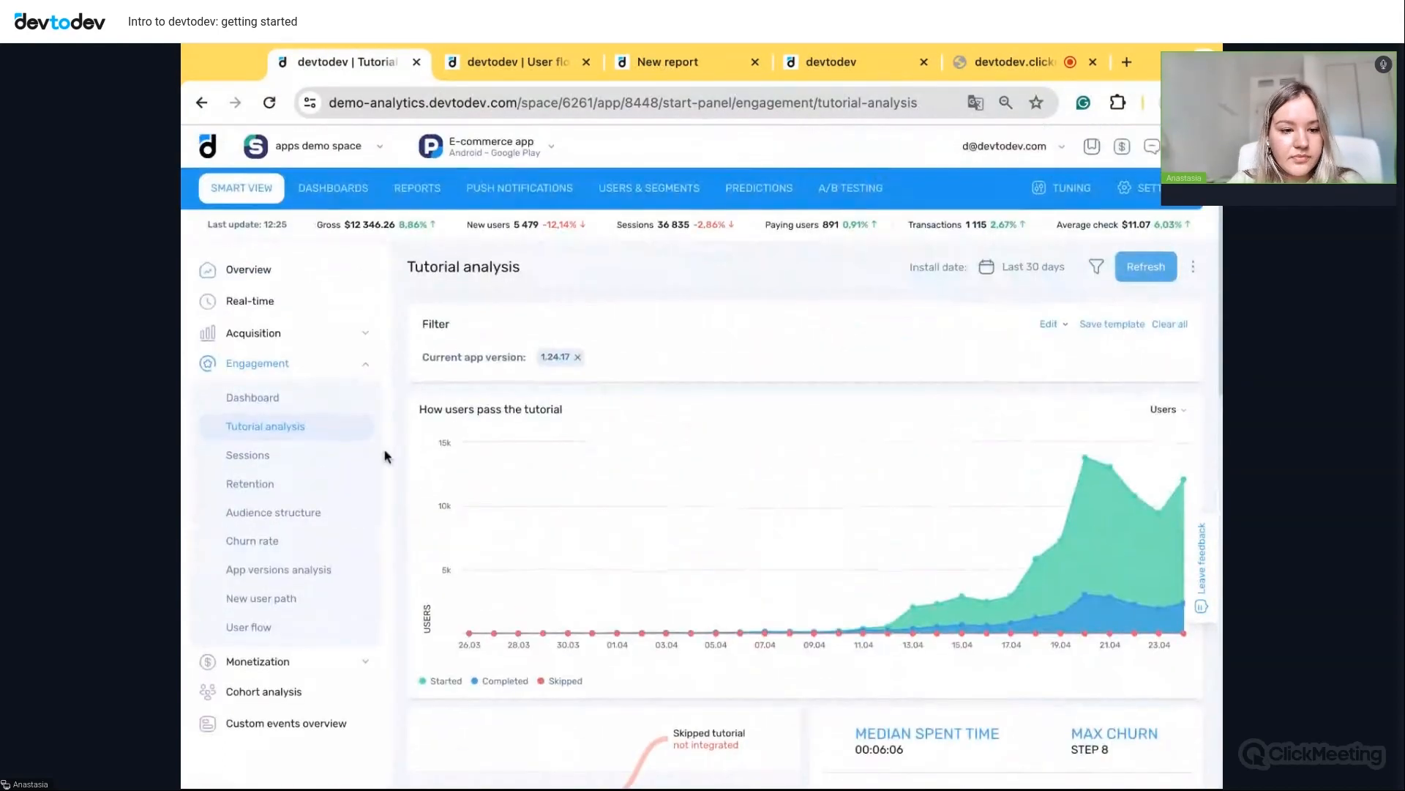
- Open the Retention report and switch the retention method to Custom
left_click(246, 493)
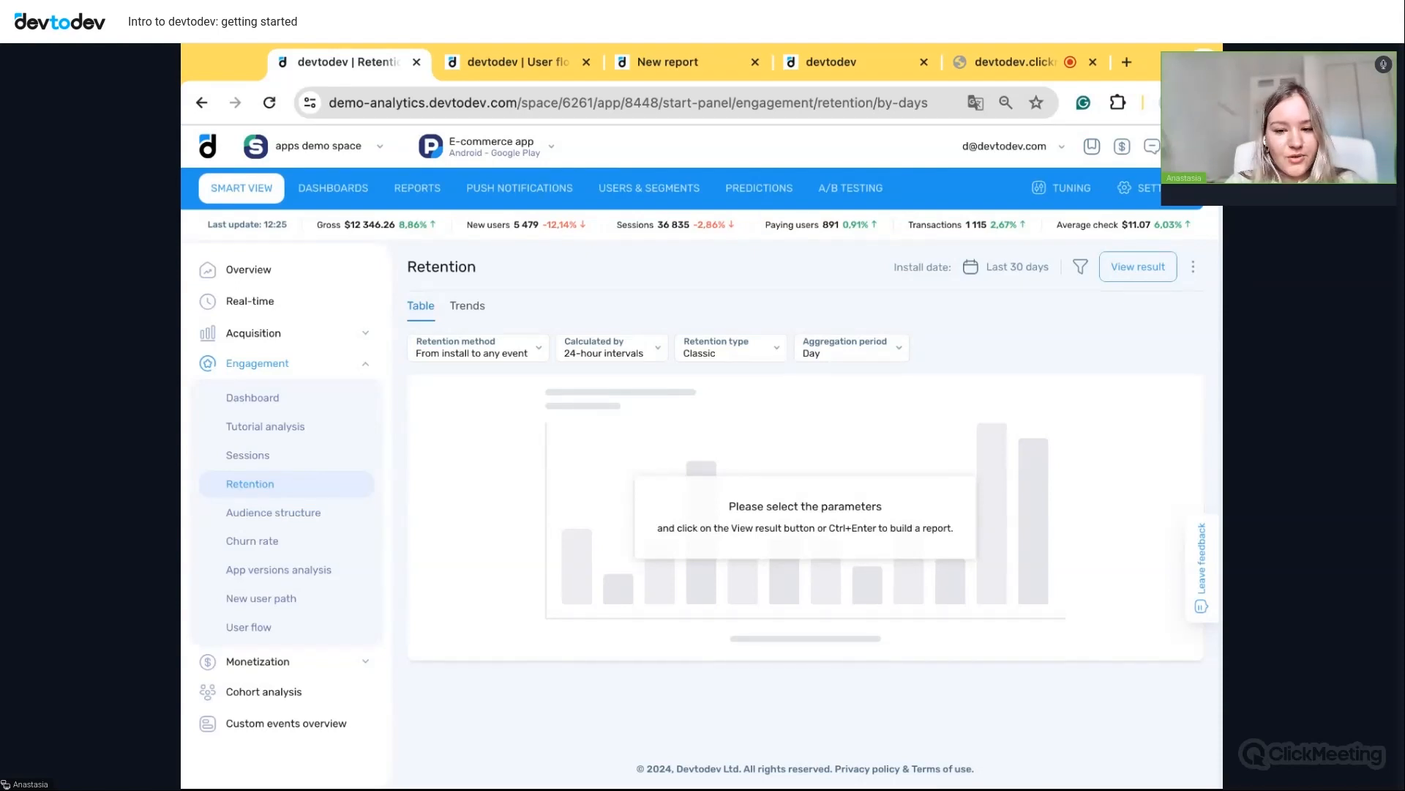
left_click(635, 346)
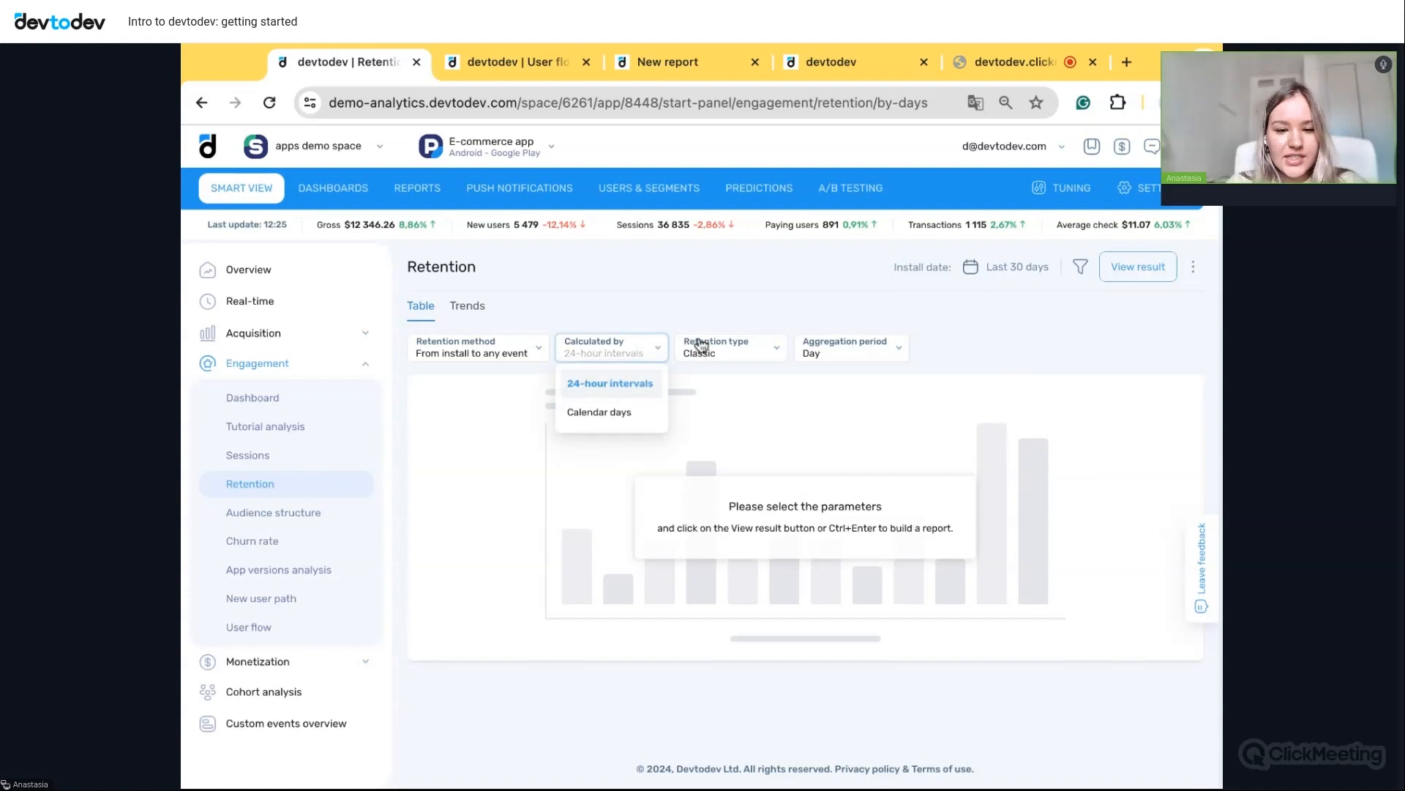
left_click(744, 355)
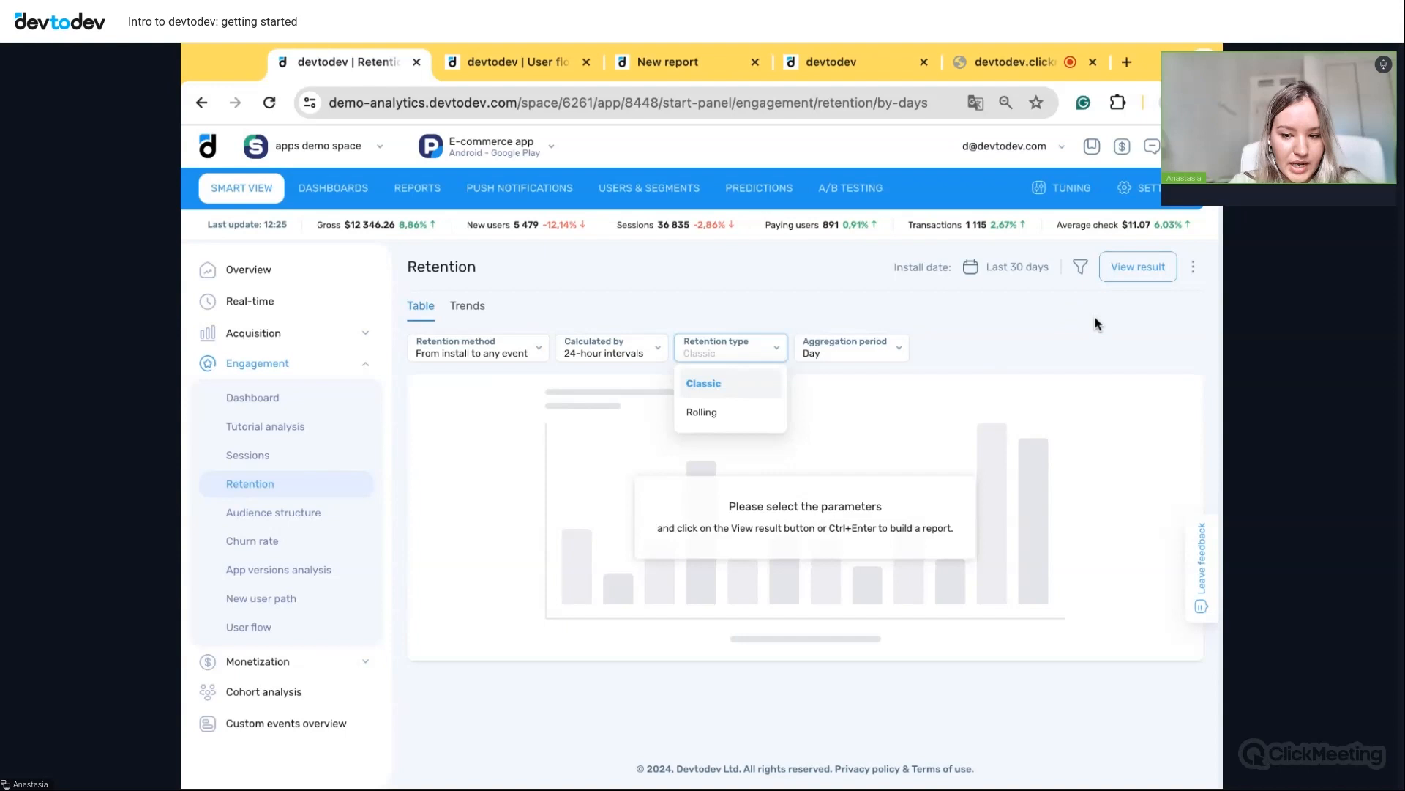
left_click(537, 350)
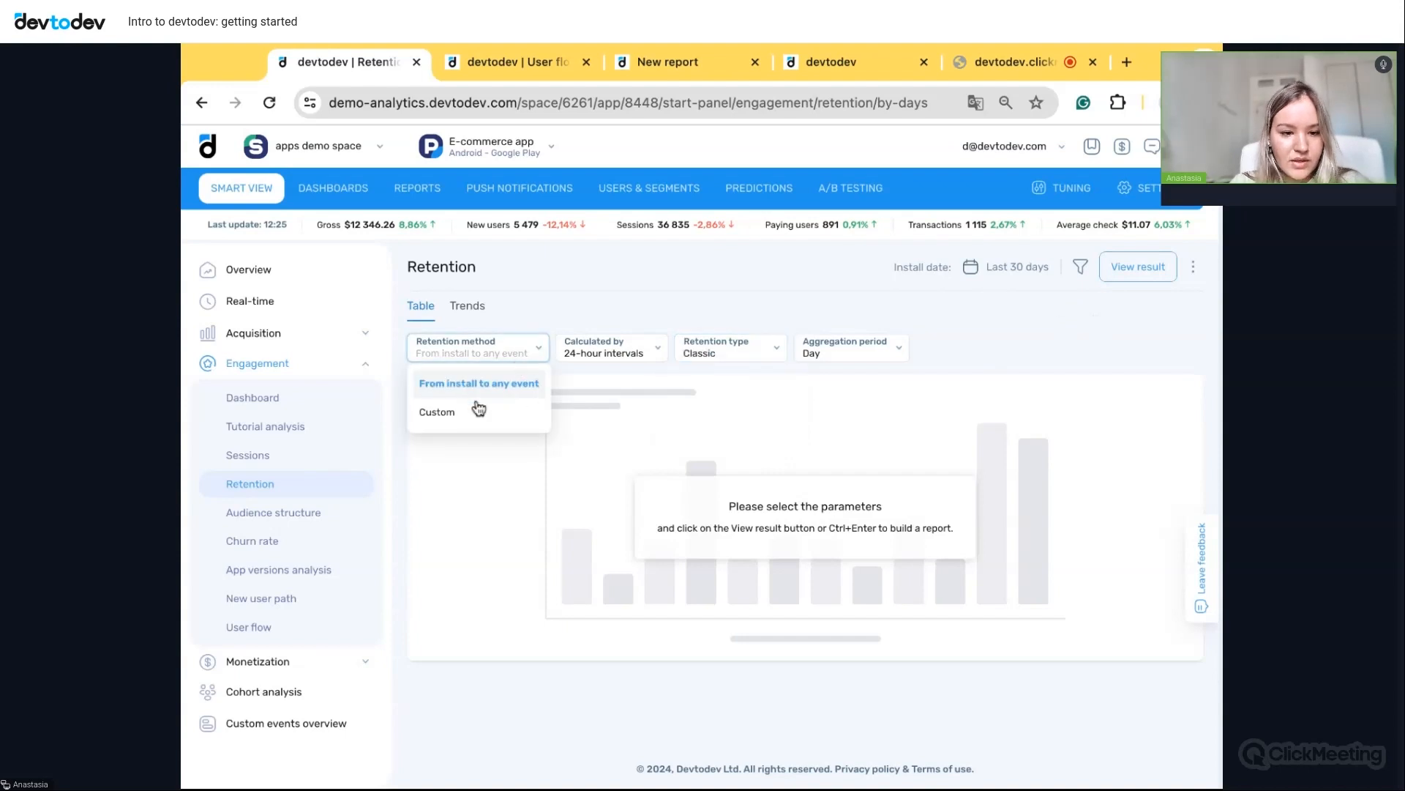
left_click(454, 412)
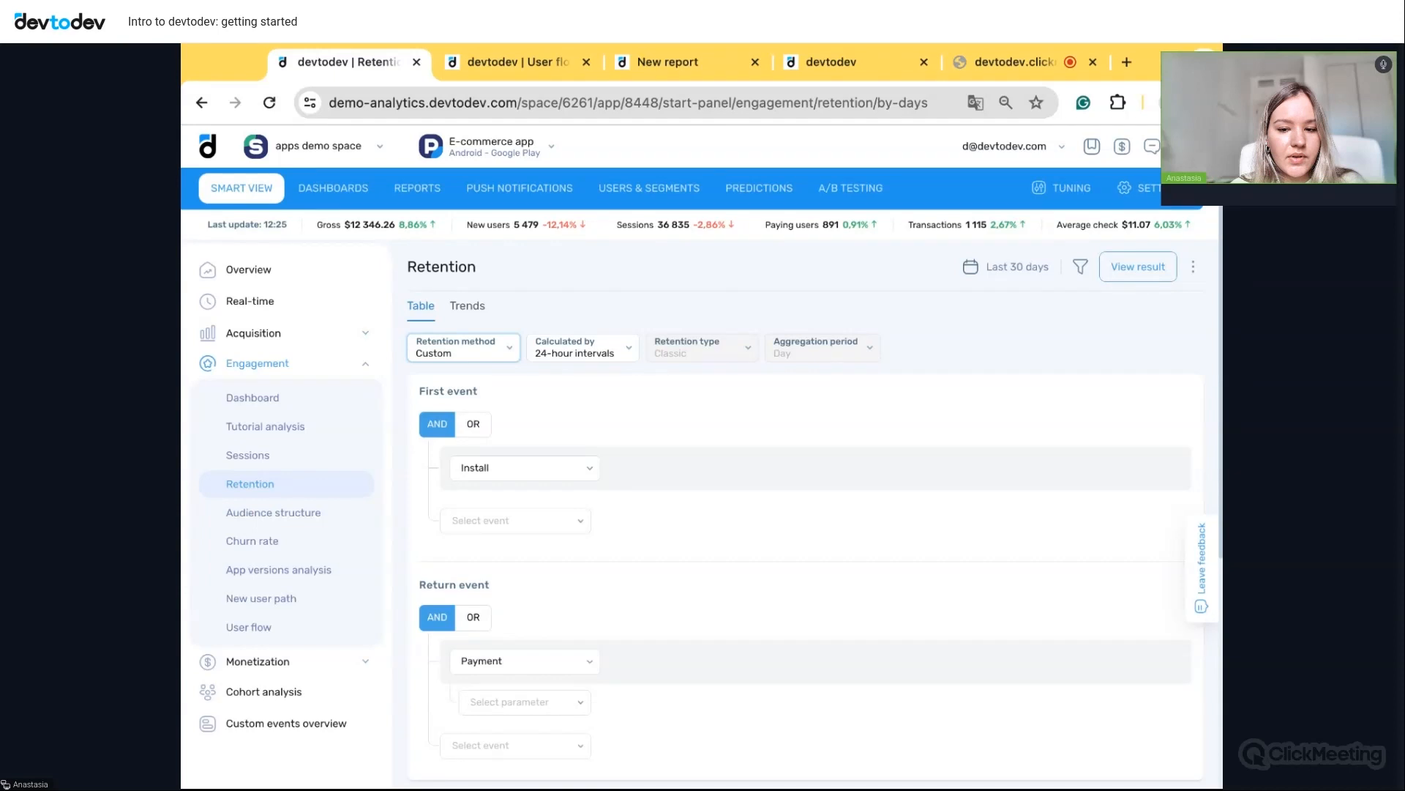
- Set 'account created' as the first event and build the custom retention cohort table
left_click(573, 477)
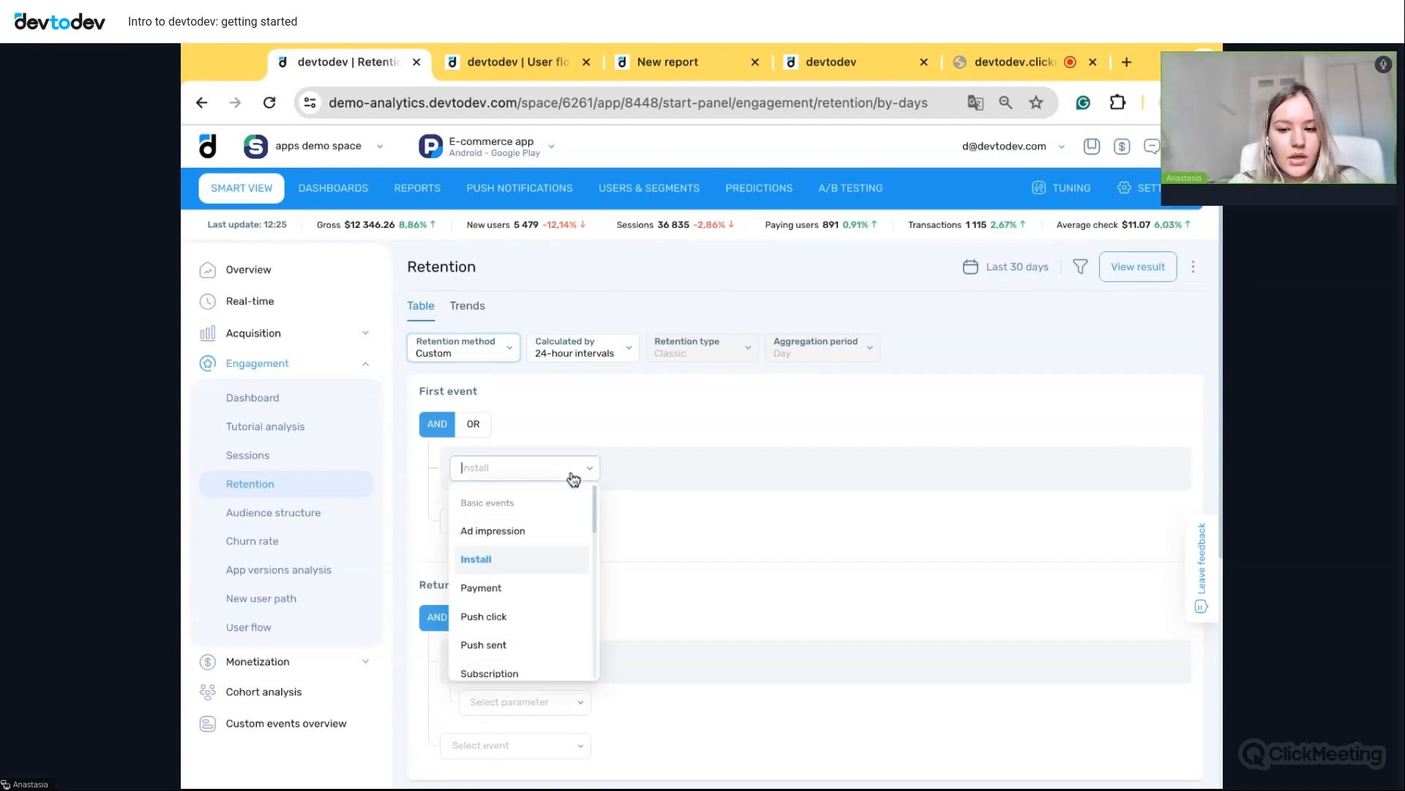
scroll(553, 579, "down", 3)
scroll(556, 594, "down", 2)
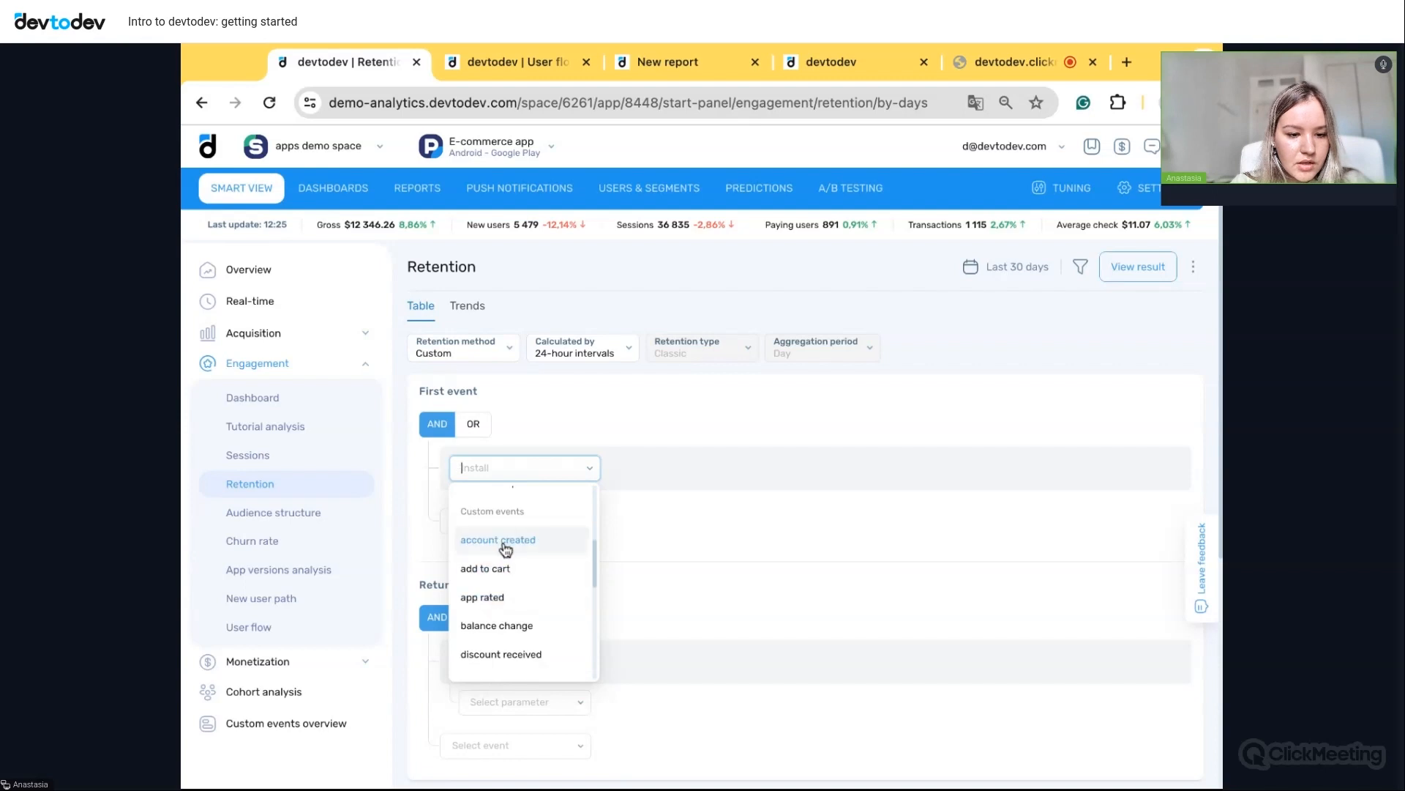
left_click(505, 547)
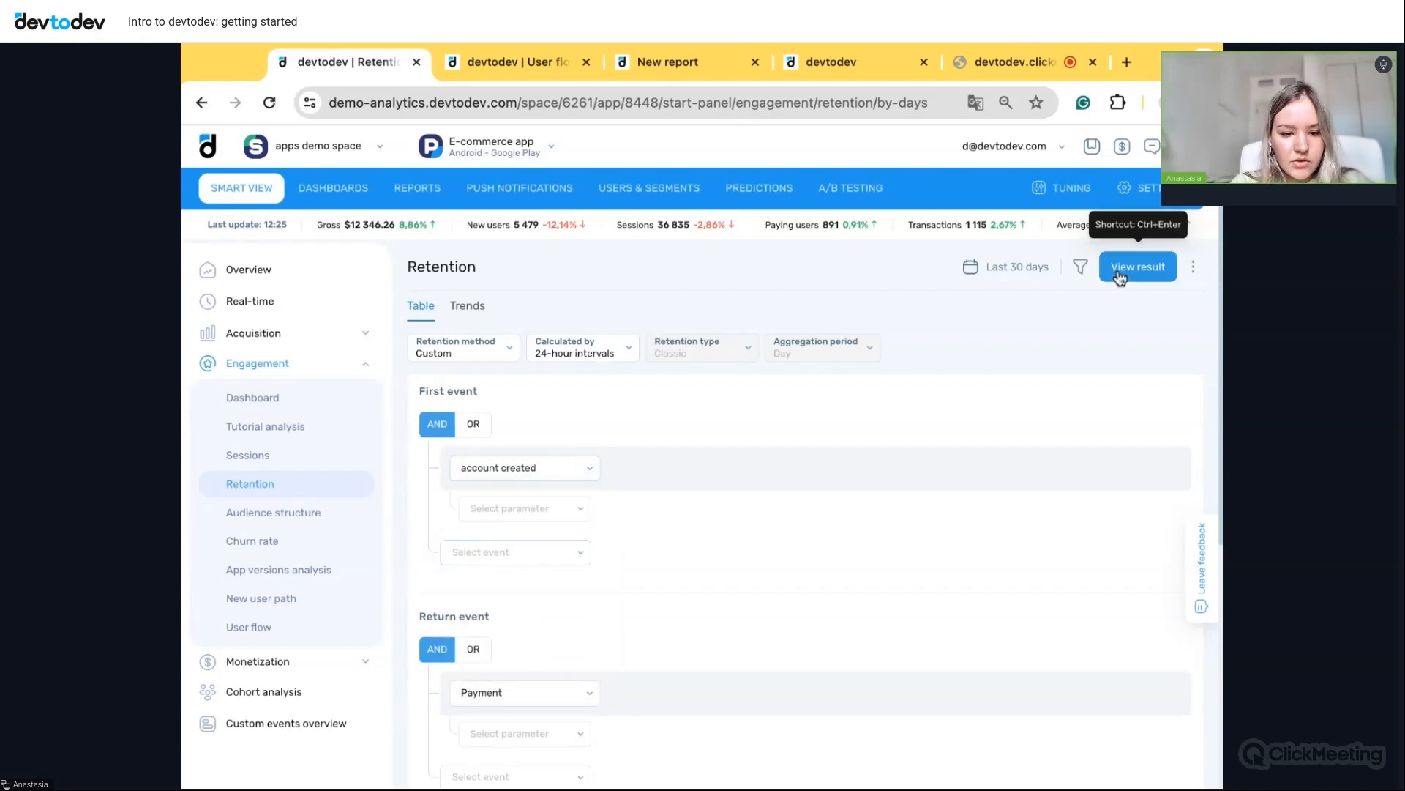
left_click(1119, 274)
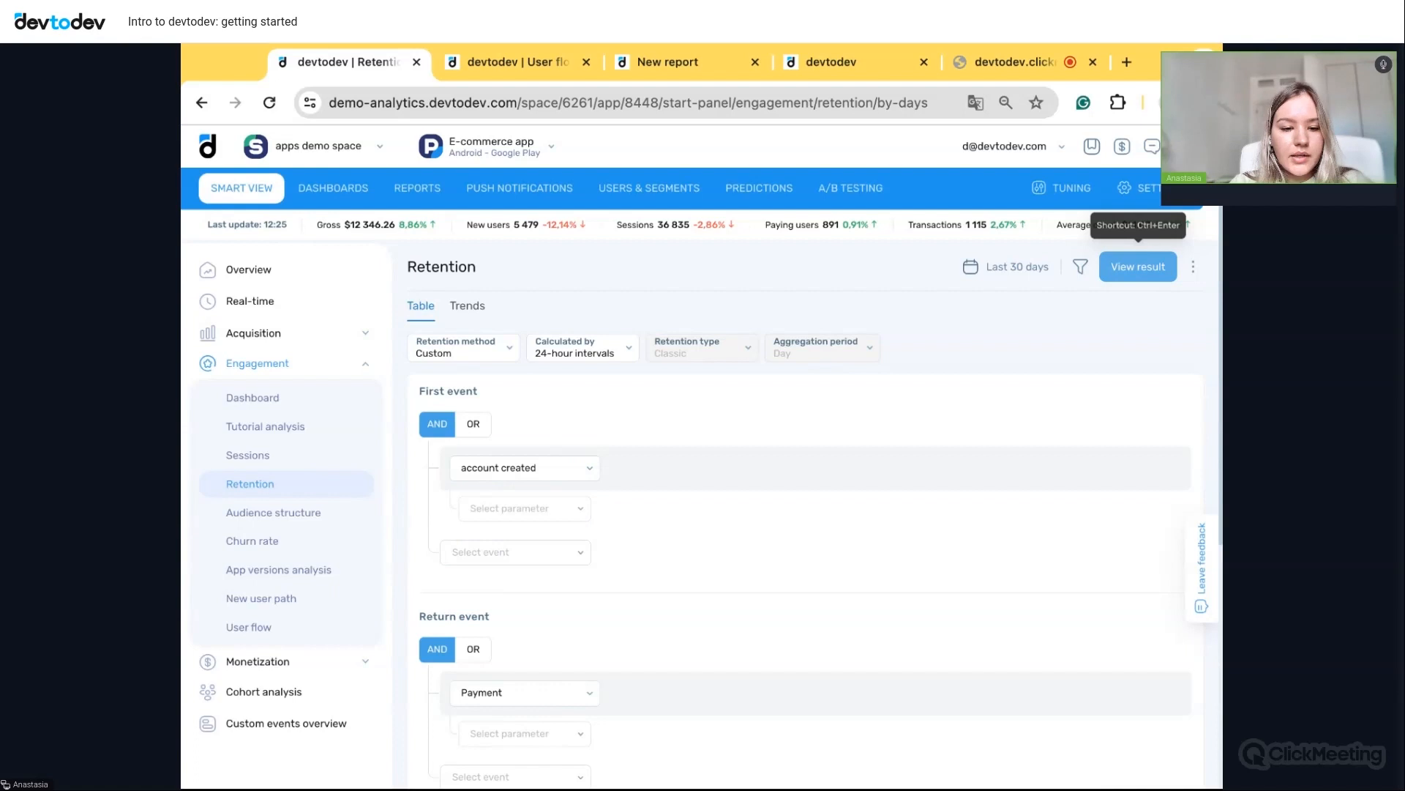
- Review the cohort table and its conditional formatting options, then move to the User flow report
scroll(1167, 495, "down", 2)
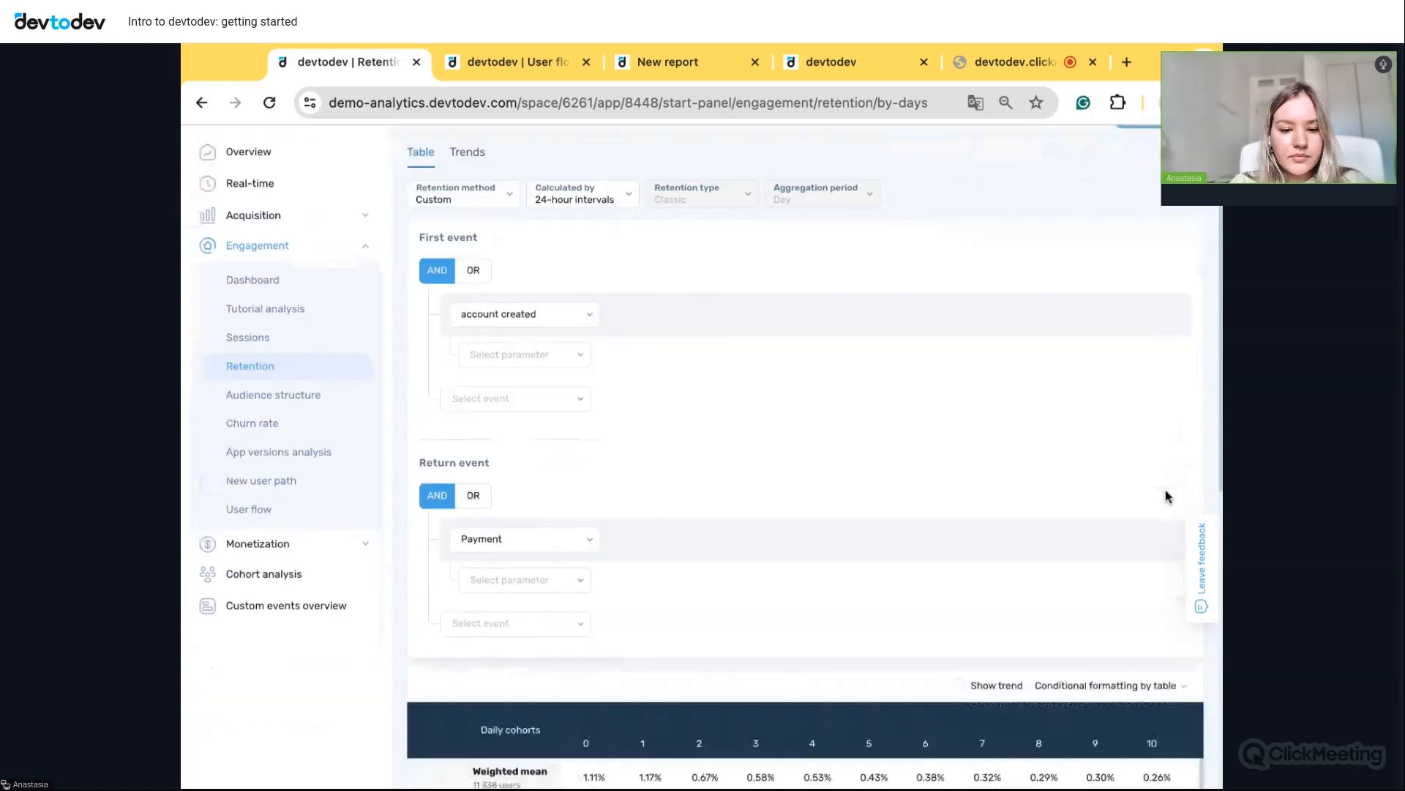
scroll(1128, 548, "down", 2)
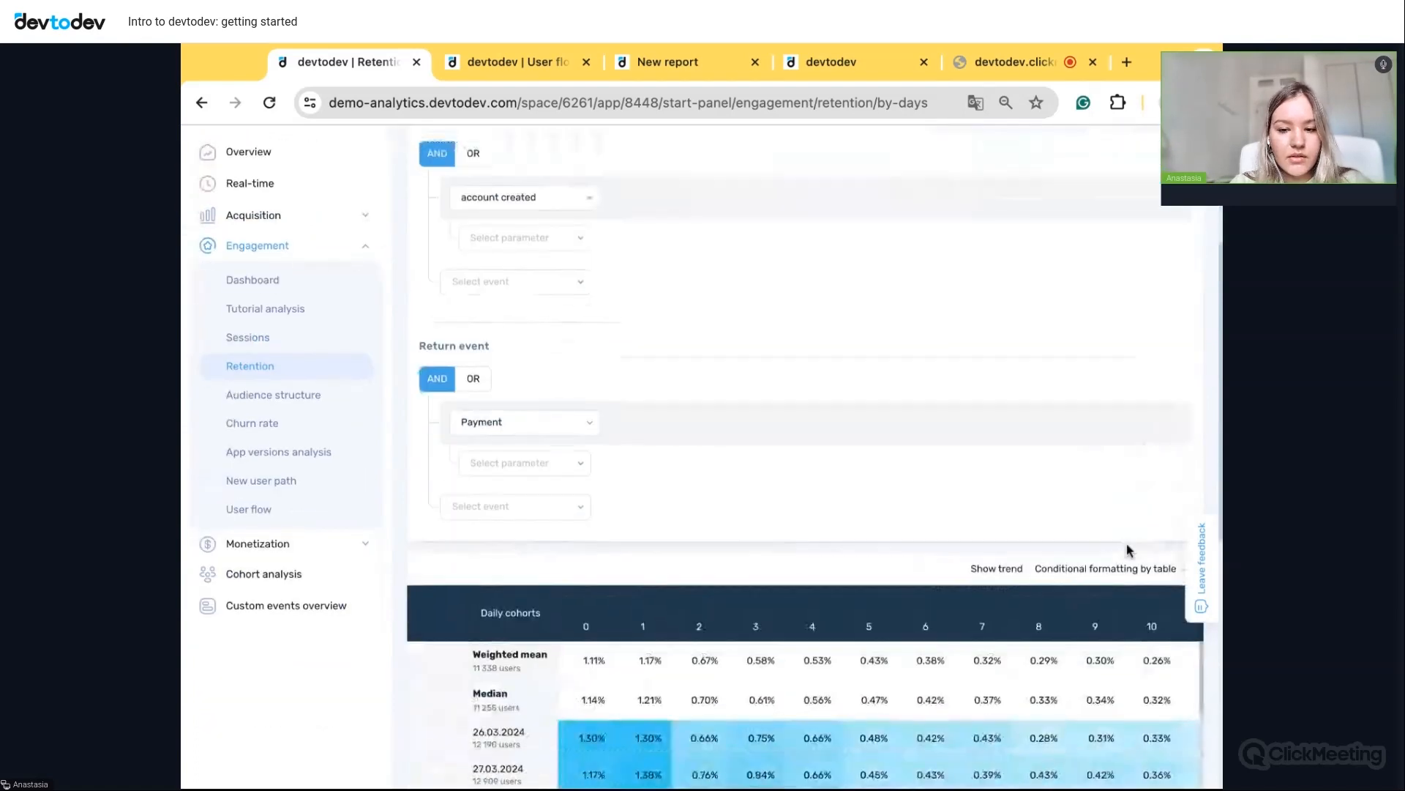
scroll(1127, 549, "down", 2)
left_click(1058, 436)
scroll(1062, 440, "up", 3)
left_click(1062, 443)
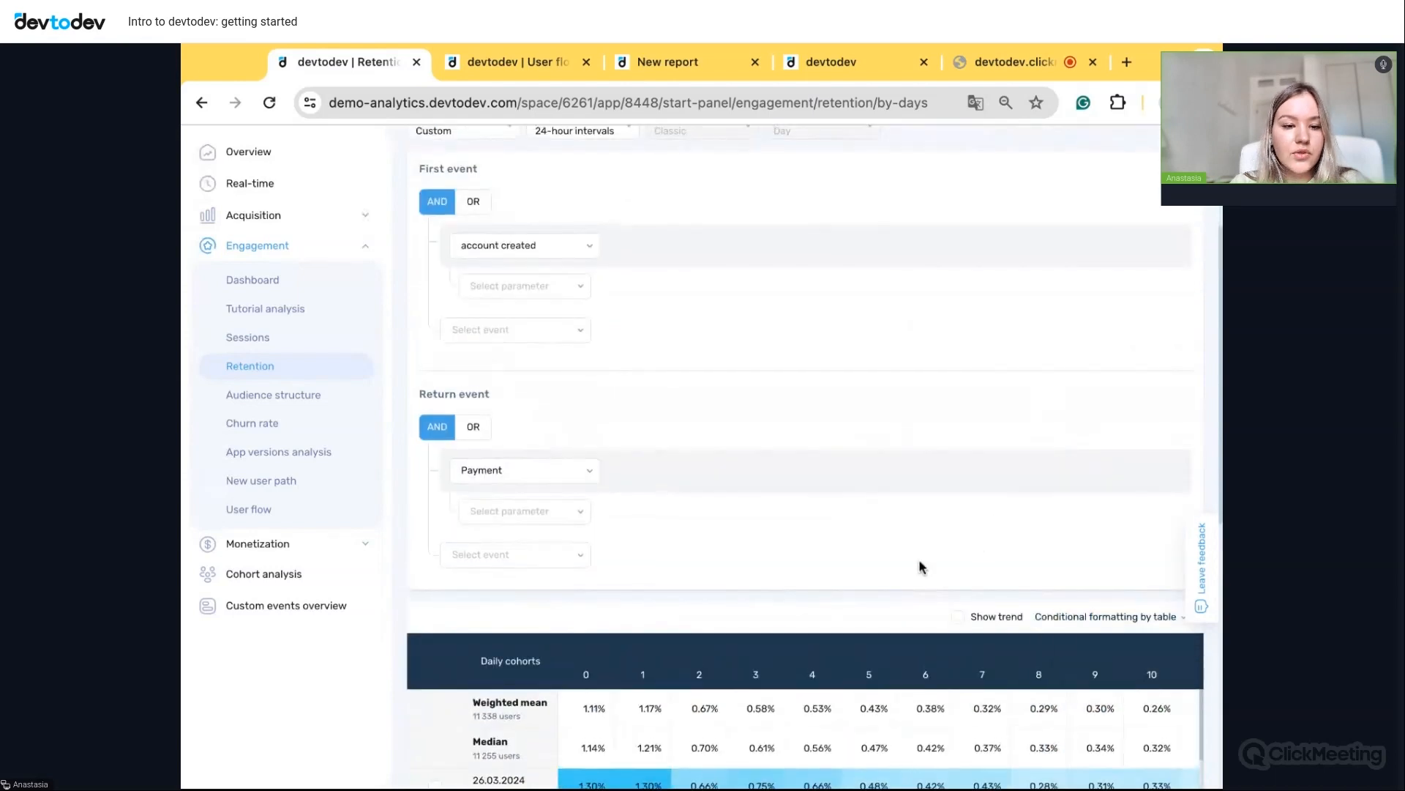
scroll(921, 568, "down", 3)
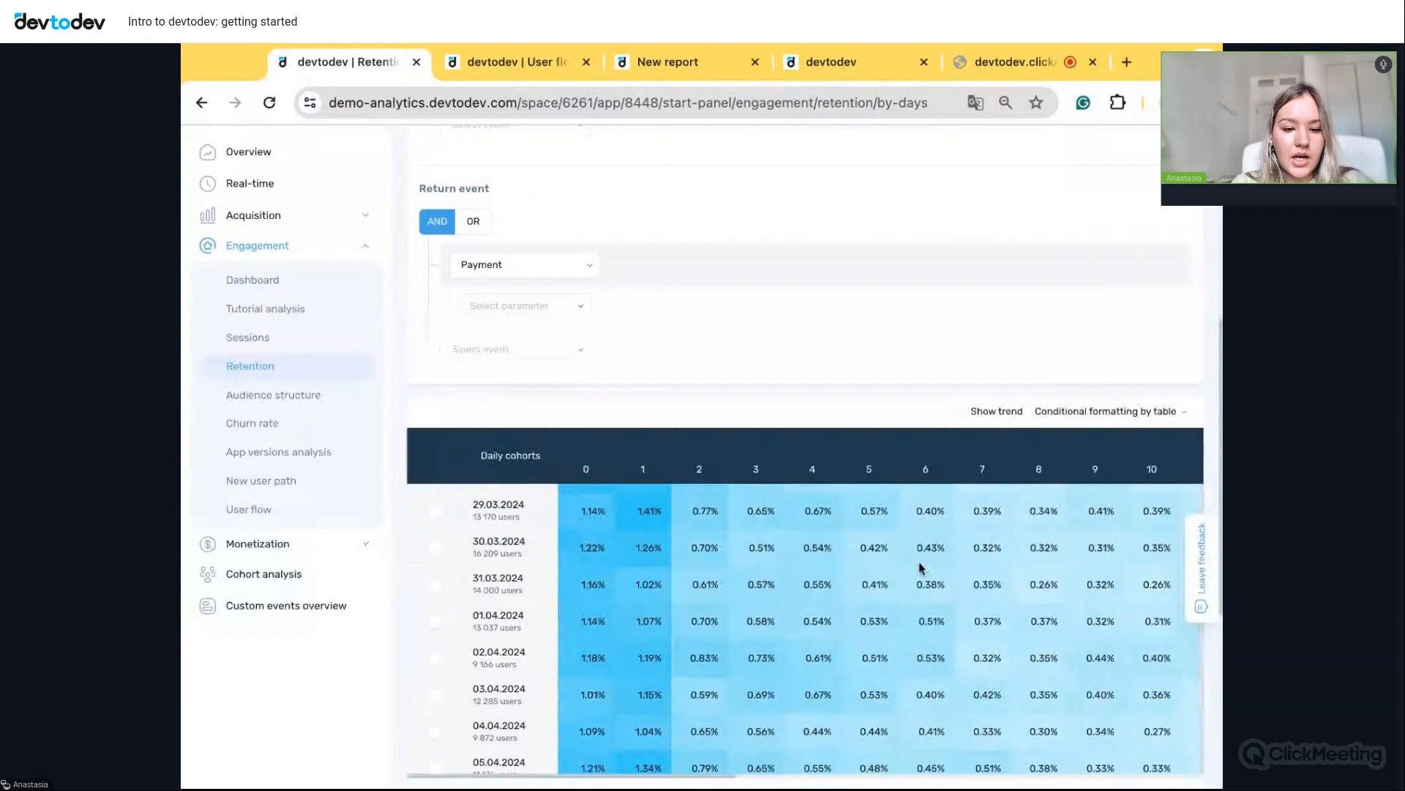
scroll(921, 567, "up", 4)
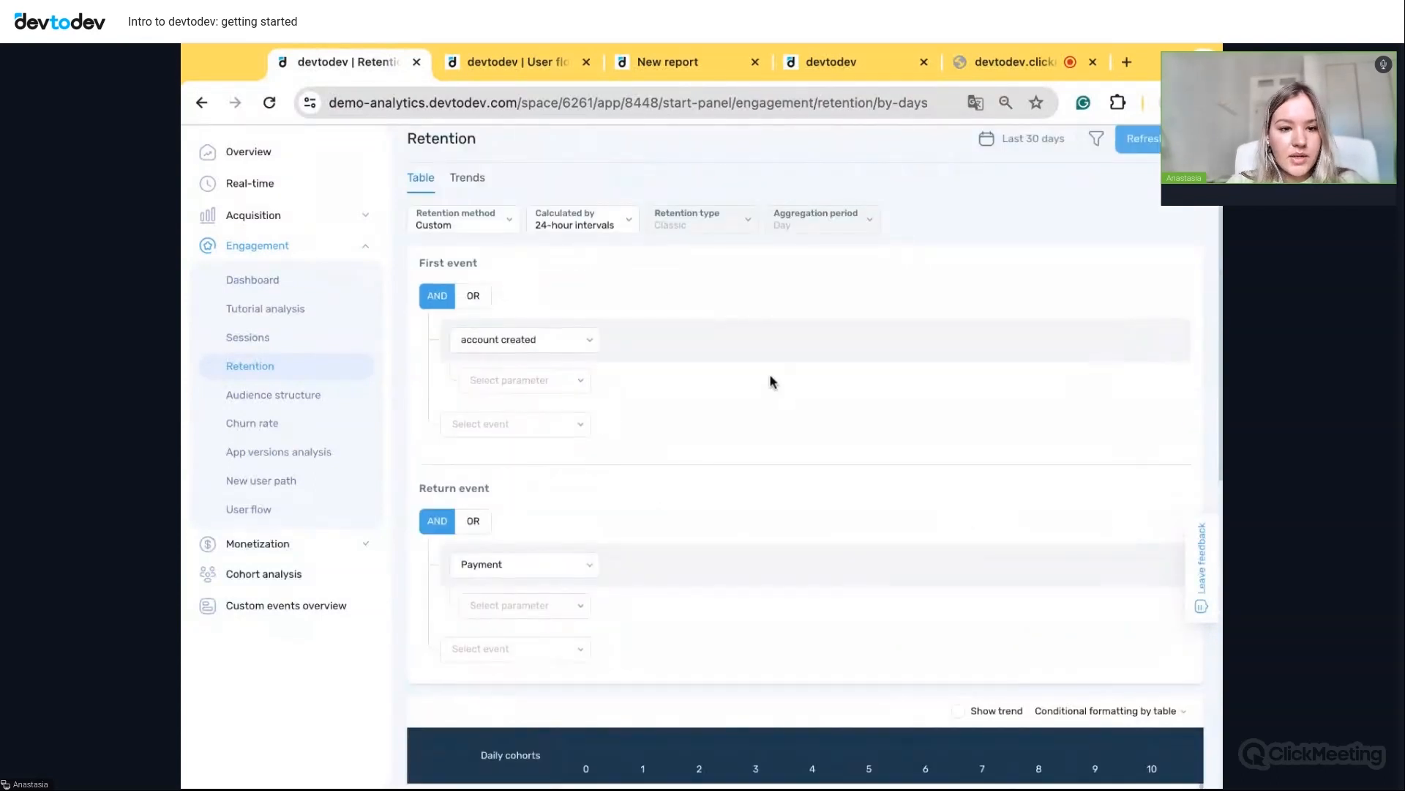
left_click(500, 61)
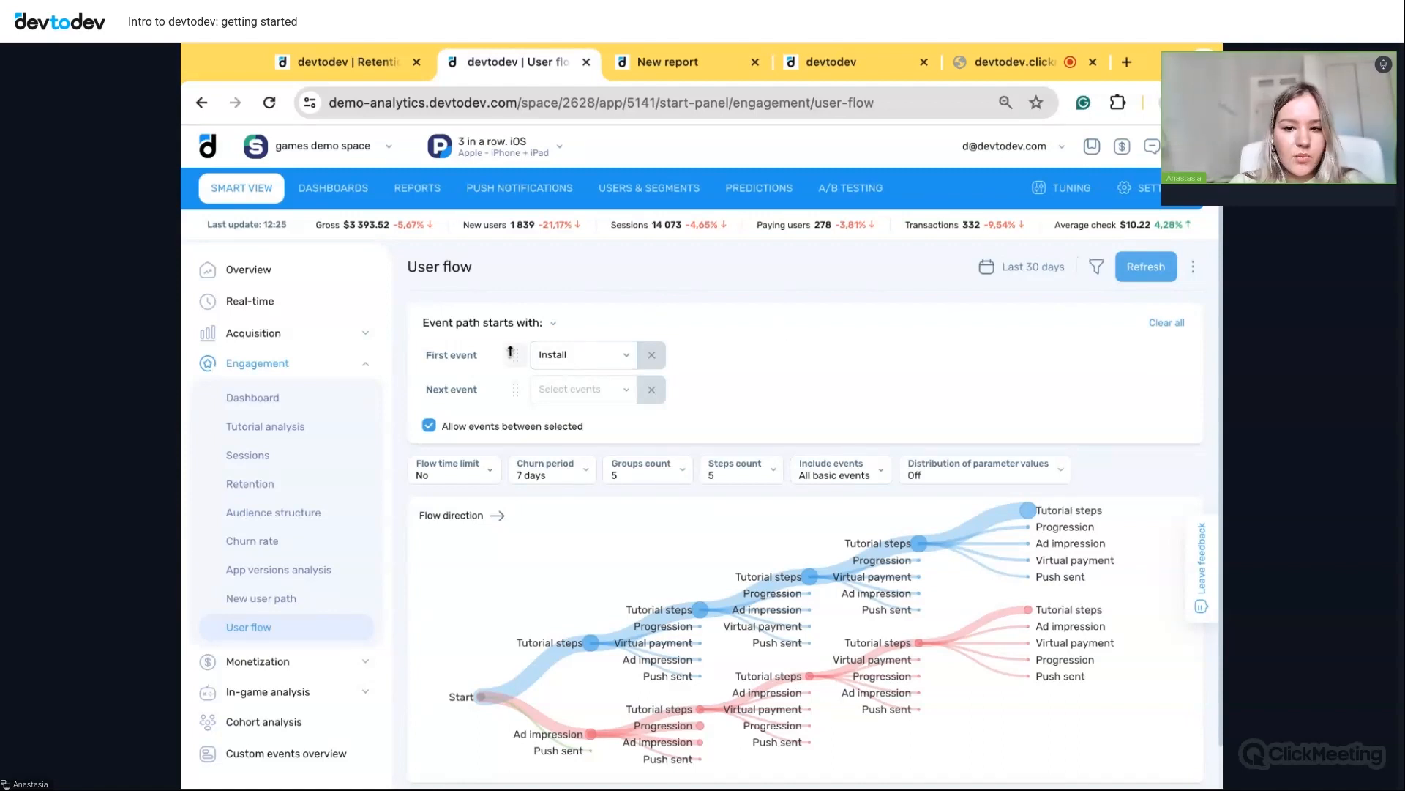
- Change the User flow's first event from Install to 'shop open' and rebuild the report
left_click(591, 364)
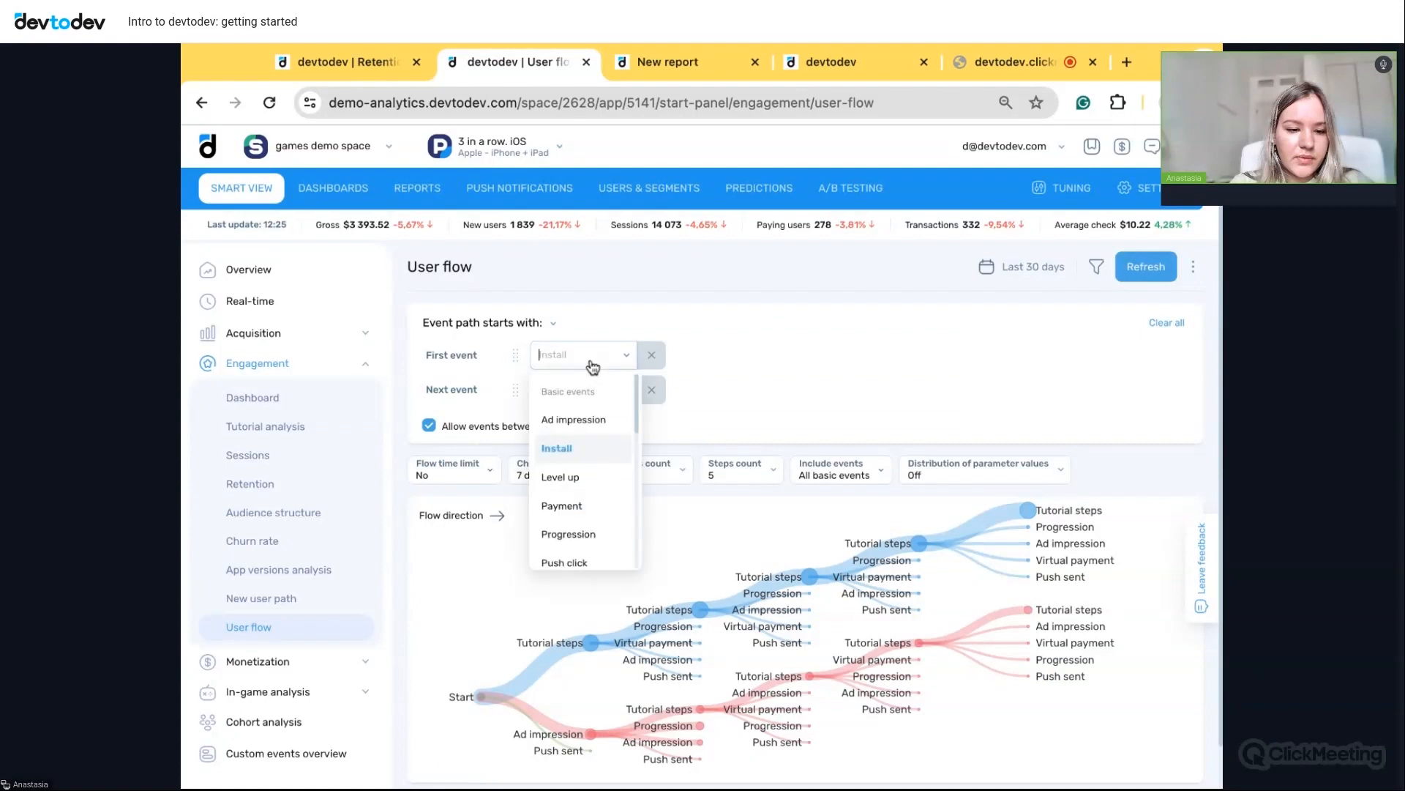
scroll(588, 481, "down", 5)
scroll(588, 481, "down", 5)
scroll(588, 481, "down", 2)
scroll(586, 476, "down", 1)
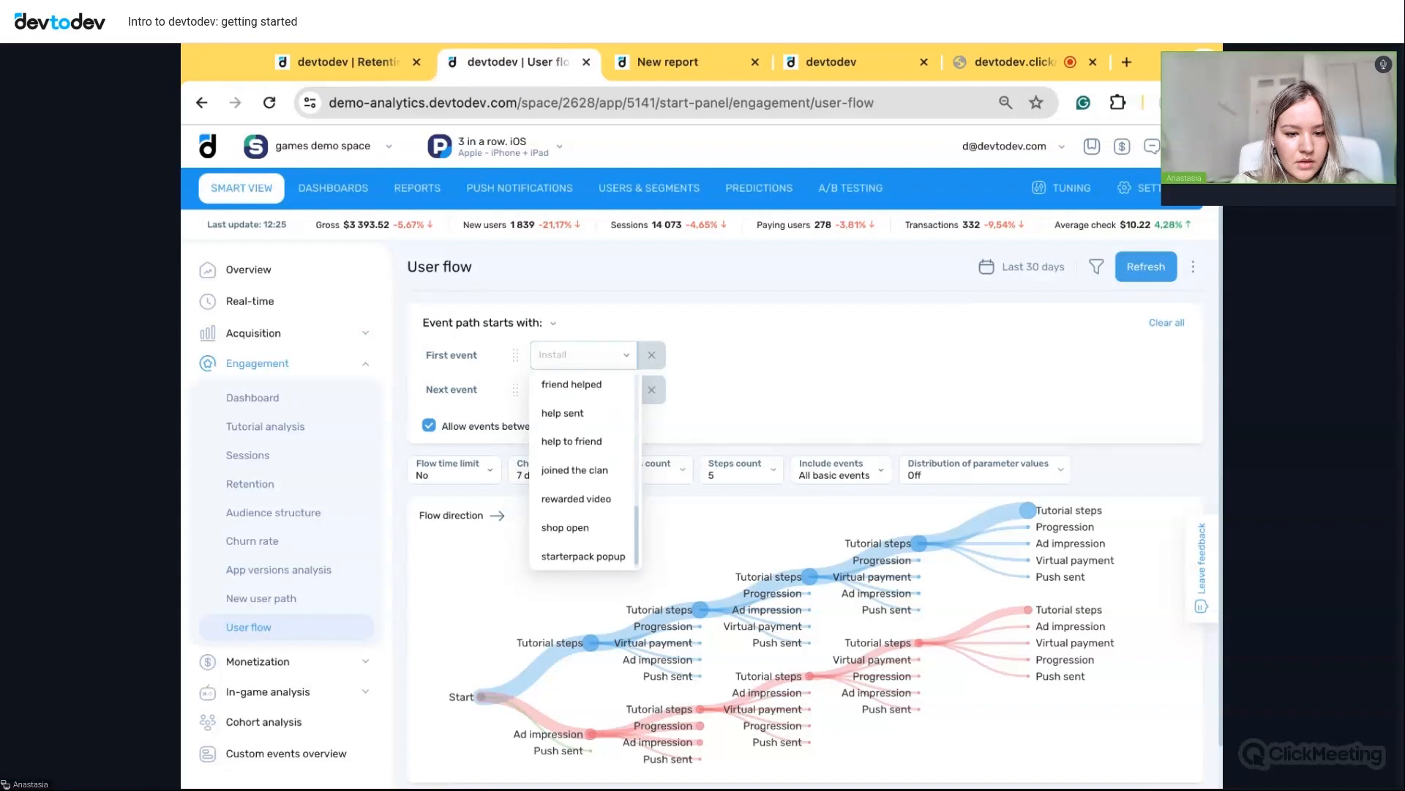
left_click(565, 519)
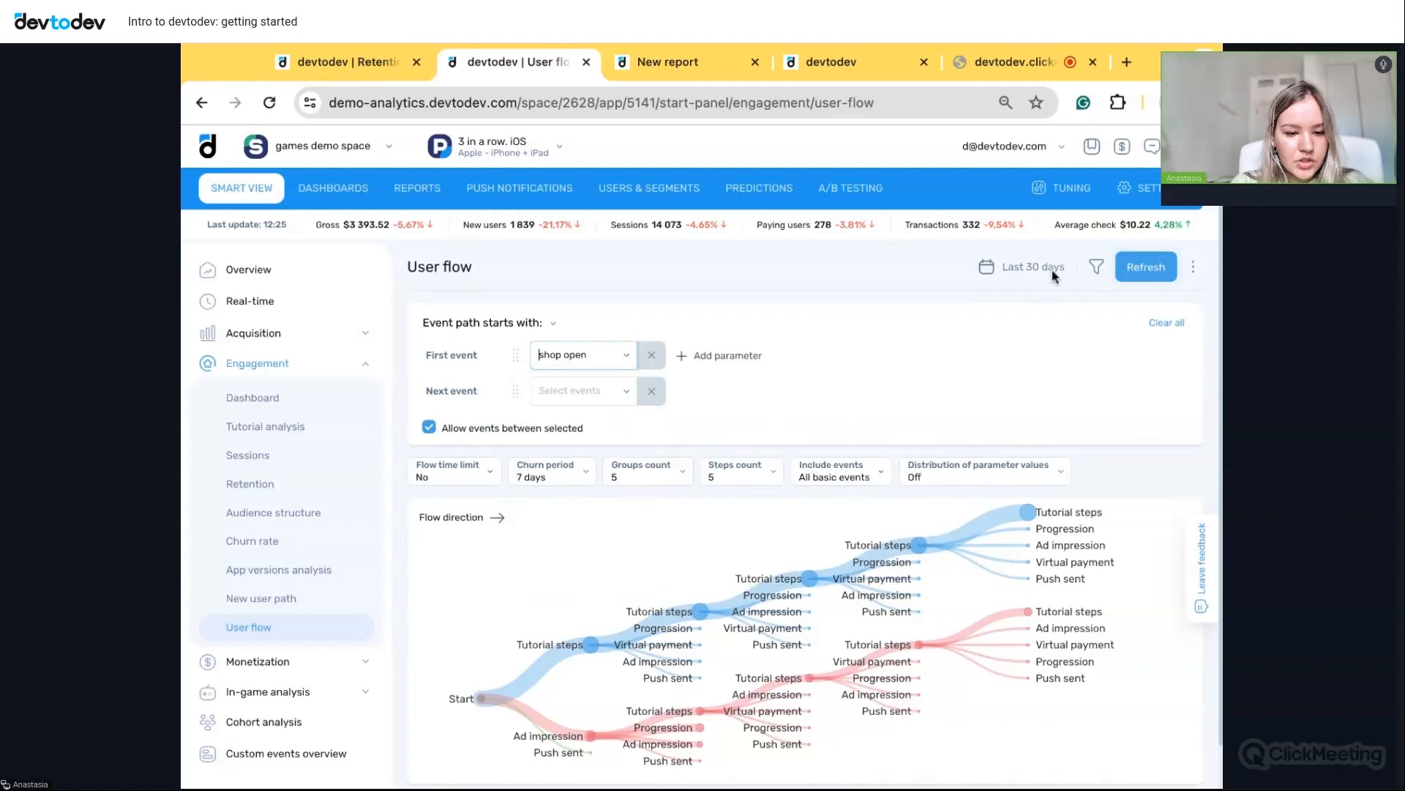
left_click(1144, 271)
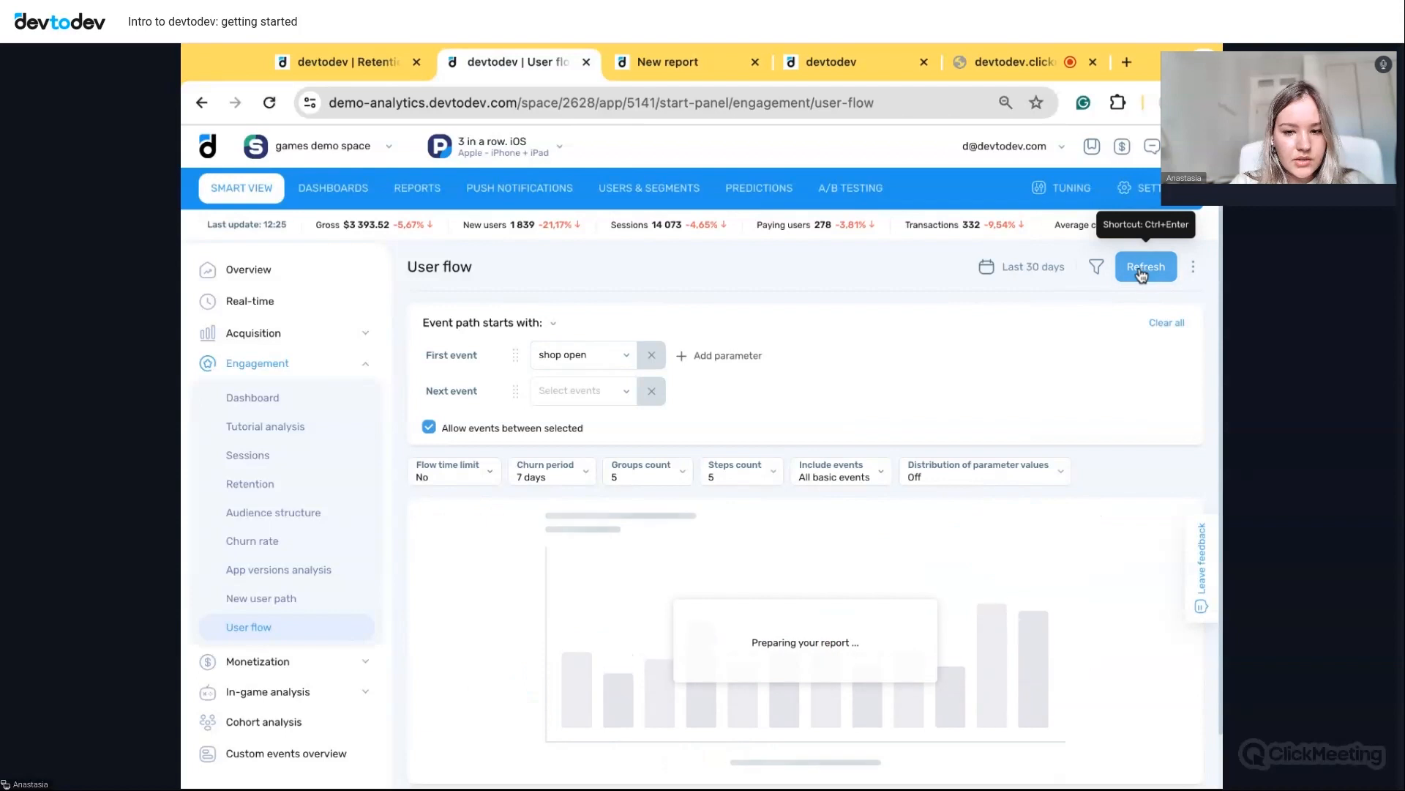
- Inspect node values along the Progression, Subscription, Level up and User churn branches
scroll(911, 539, "down", 1)
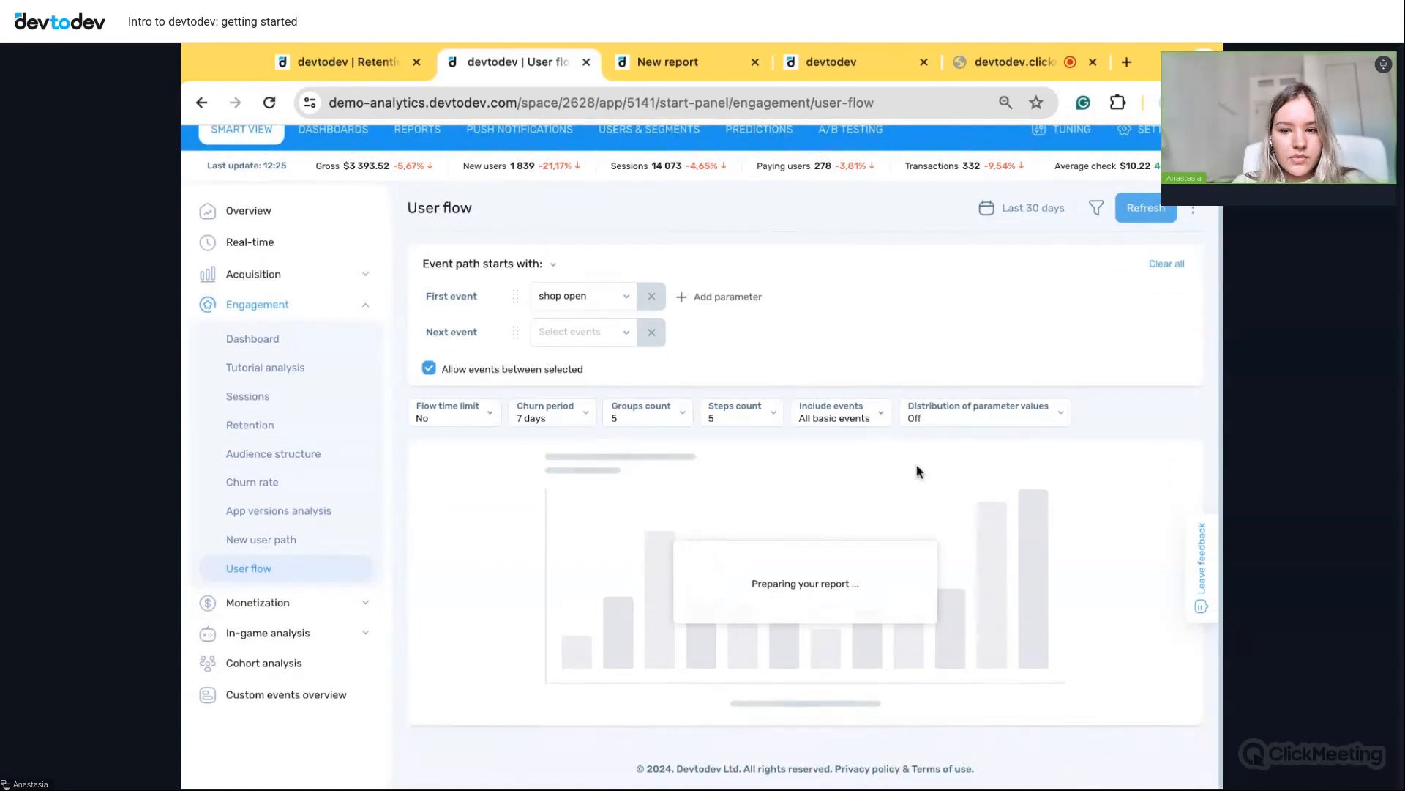
scroll(940, 576, "down", 1)
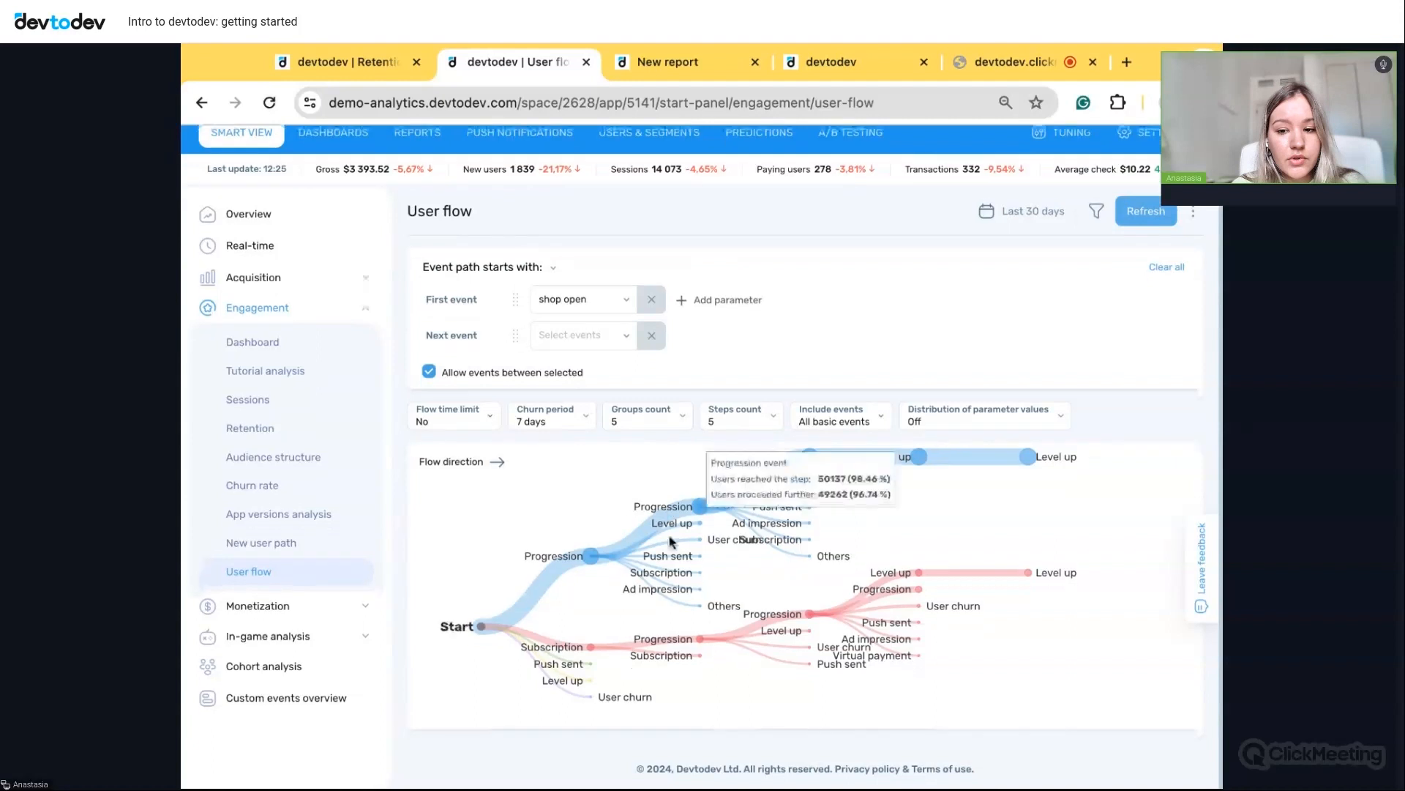
mouse_move(596, 563)
scroll(596, 563, "down", 1)
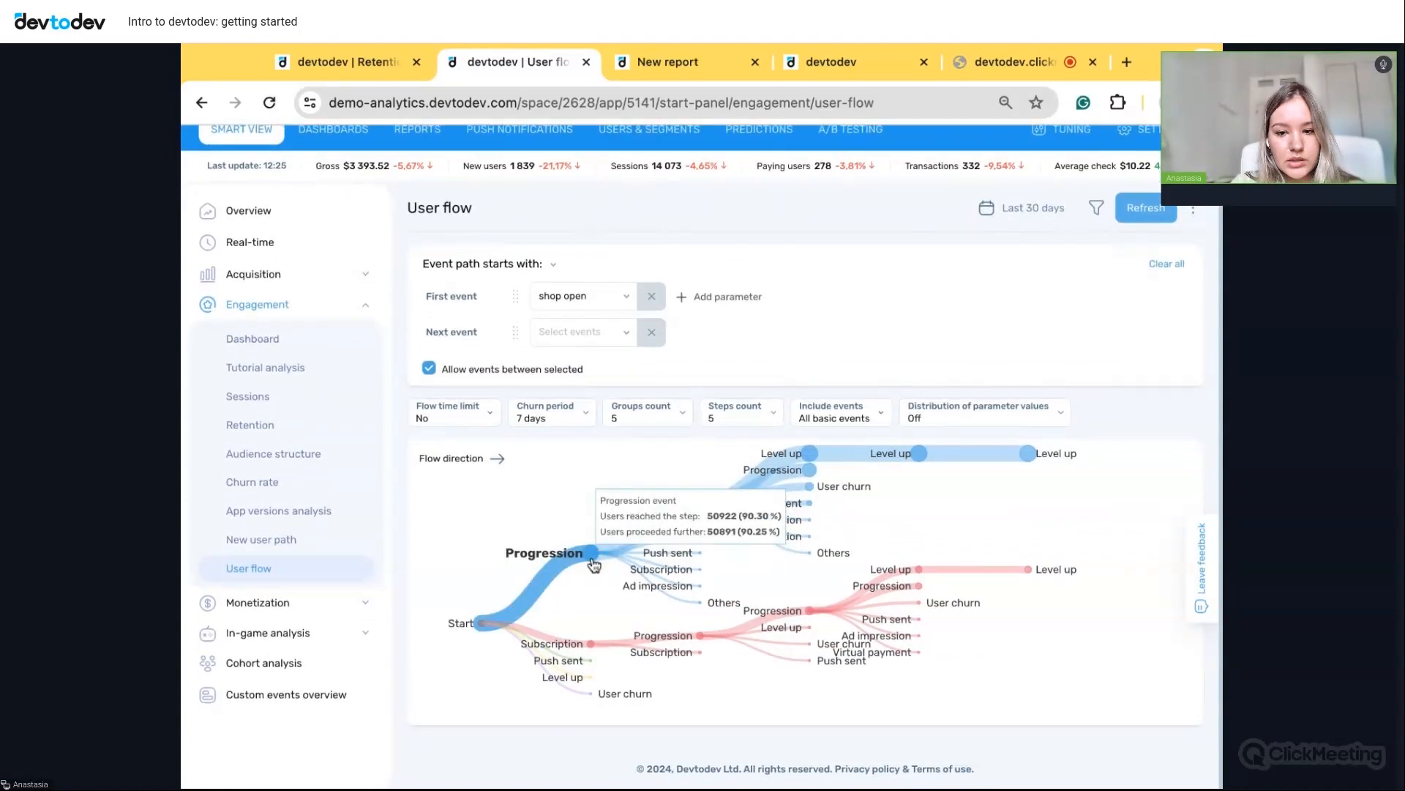
scroll(601, 622, "up", 1)
scroll(594, 662, "down", 1)
mouse_move(593, 652)
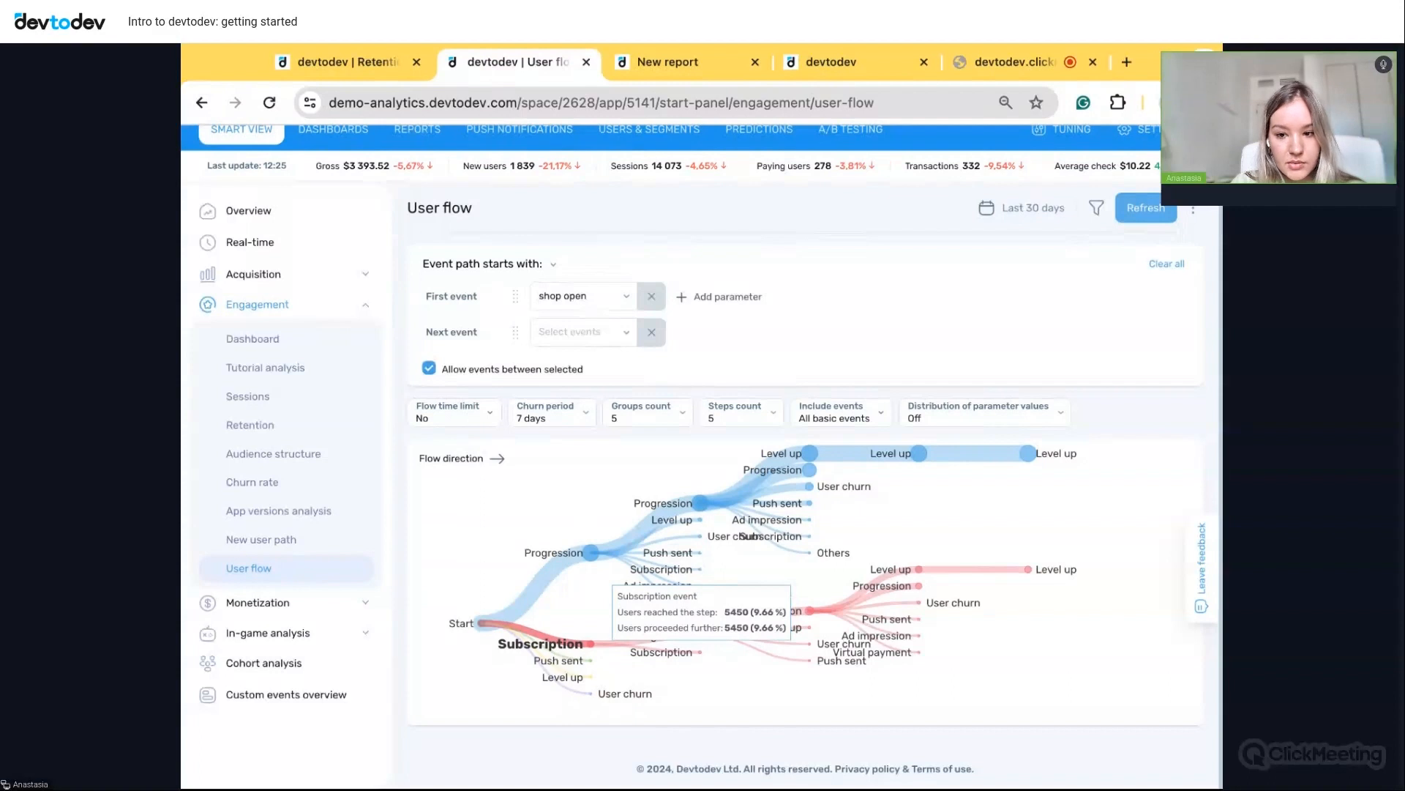
scroll(593, 631, "up", 1)
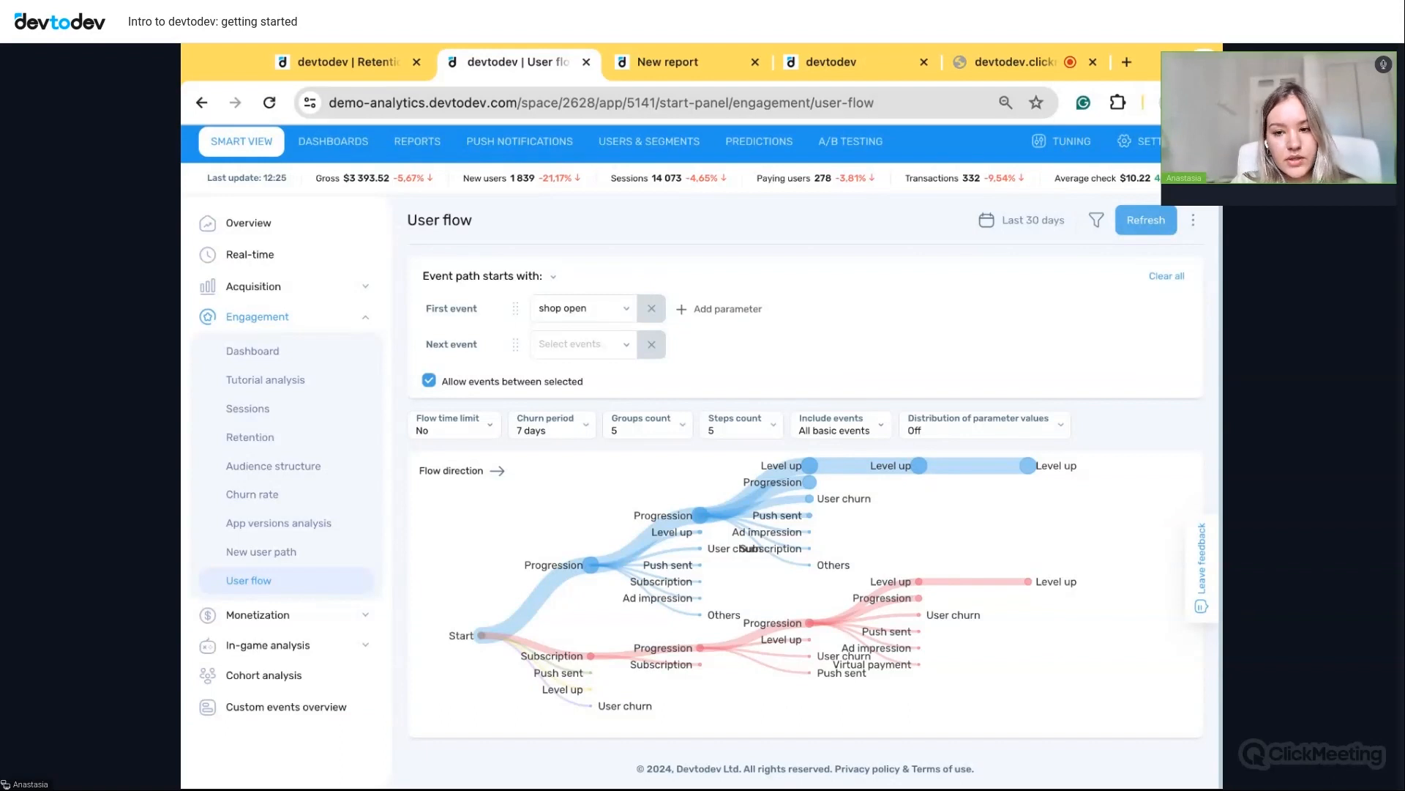
- Make the user flow end at the User churn event and rebuild the report
left_click(510, 276)
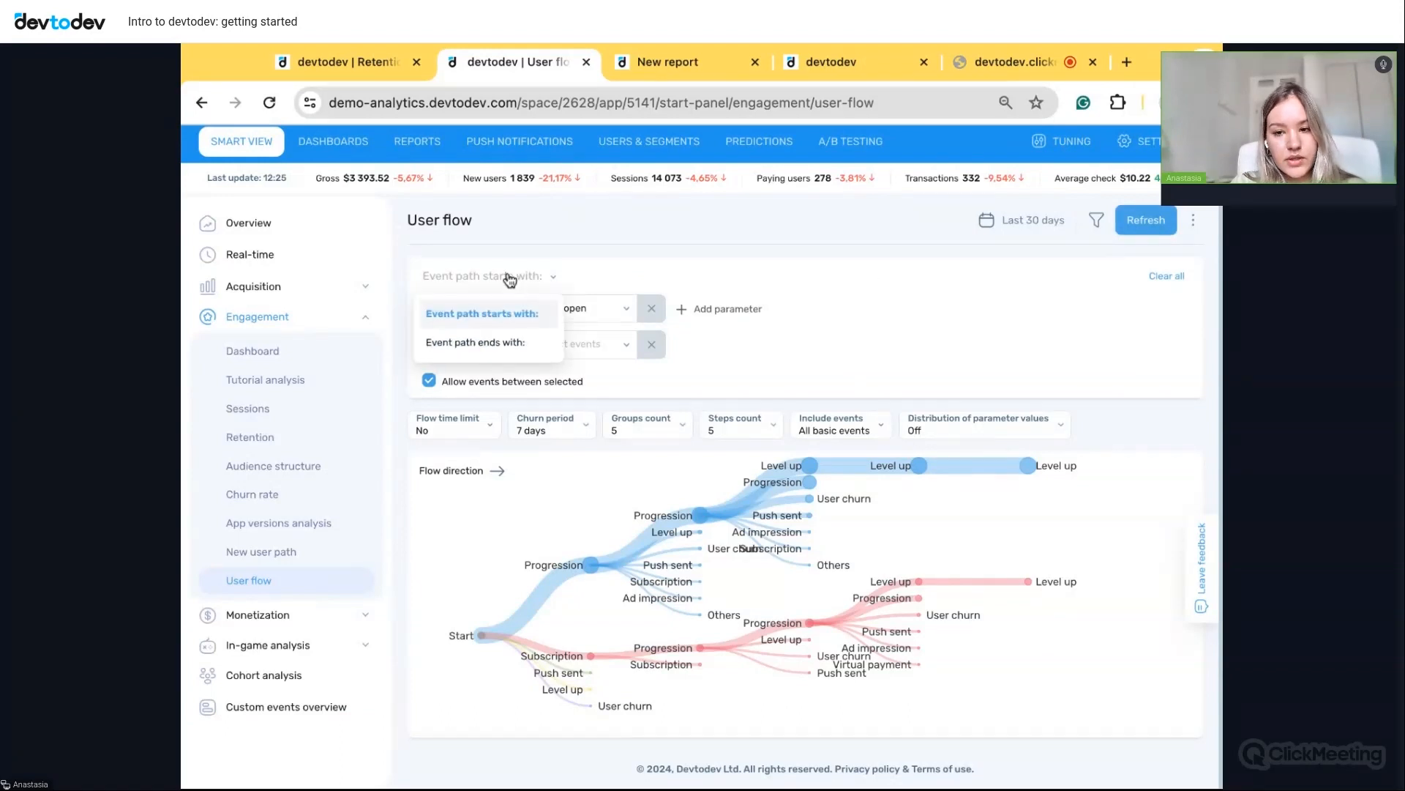
left_click(487, 340)
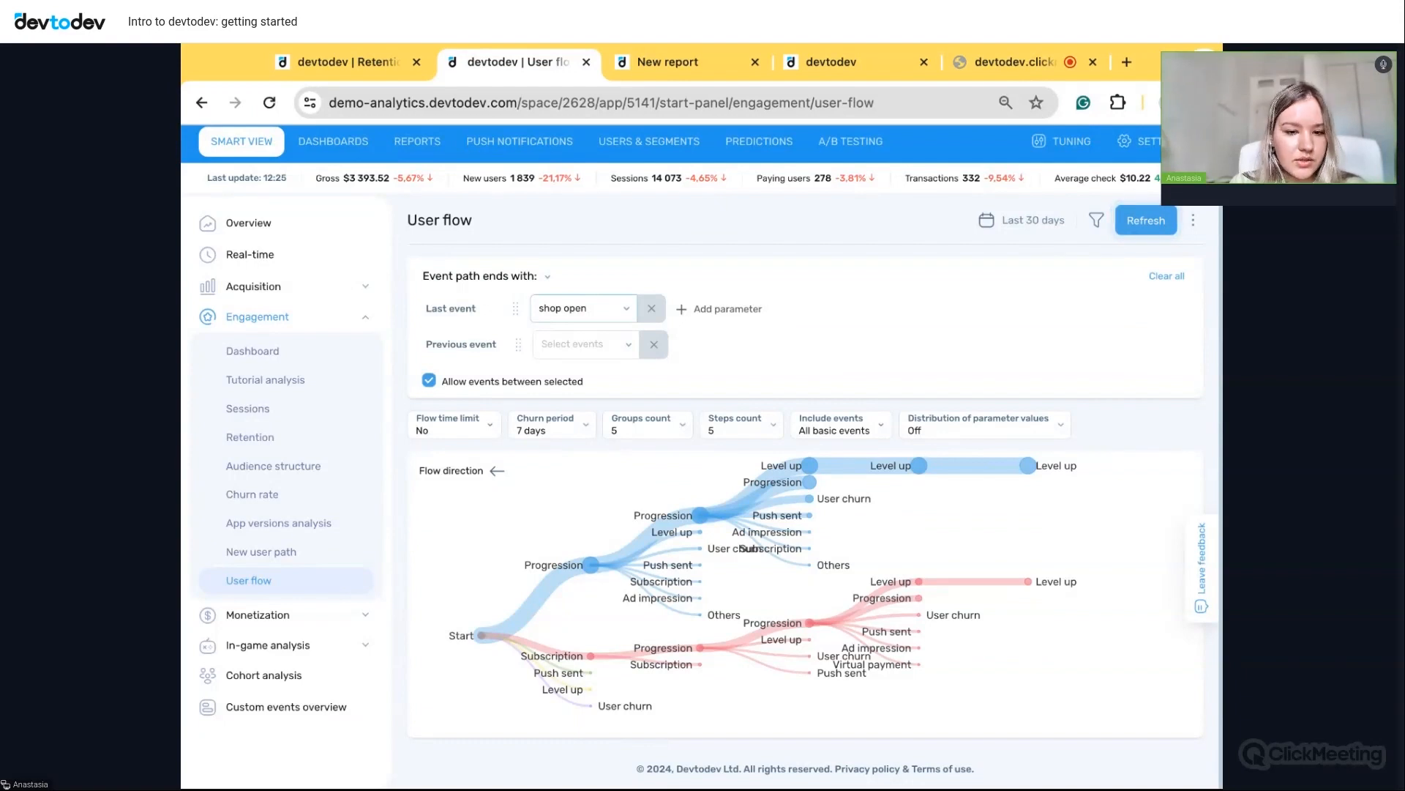
left_click(583, 308)
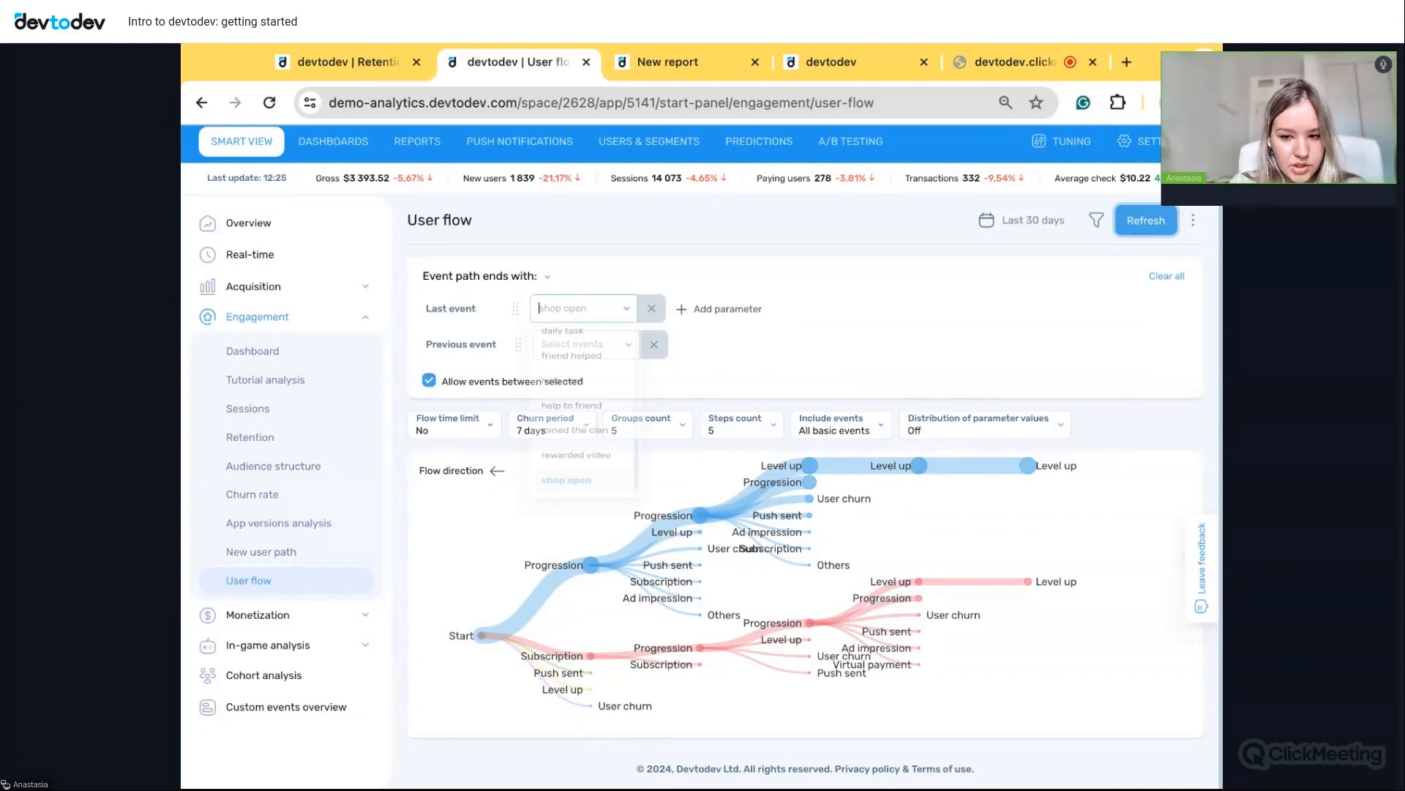
scroll(592, 464, "up", 5)
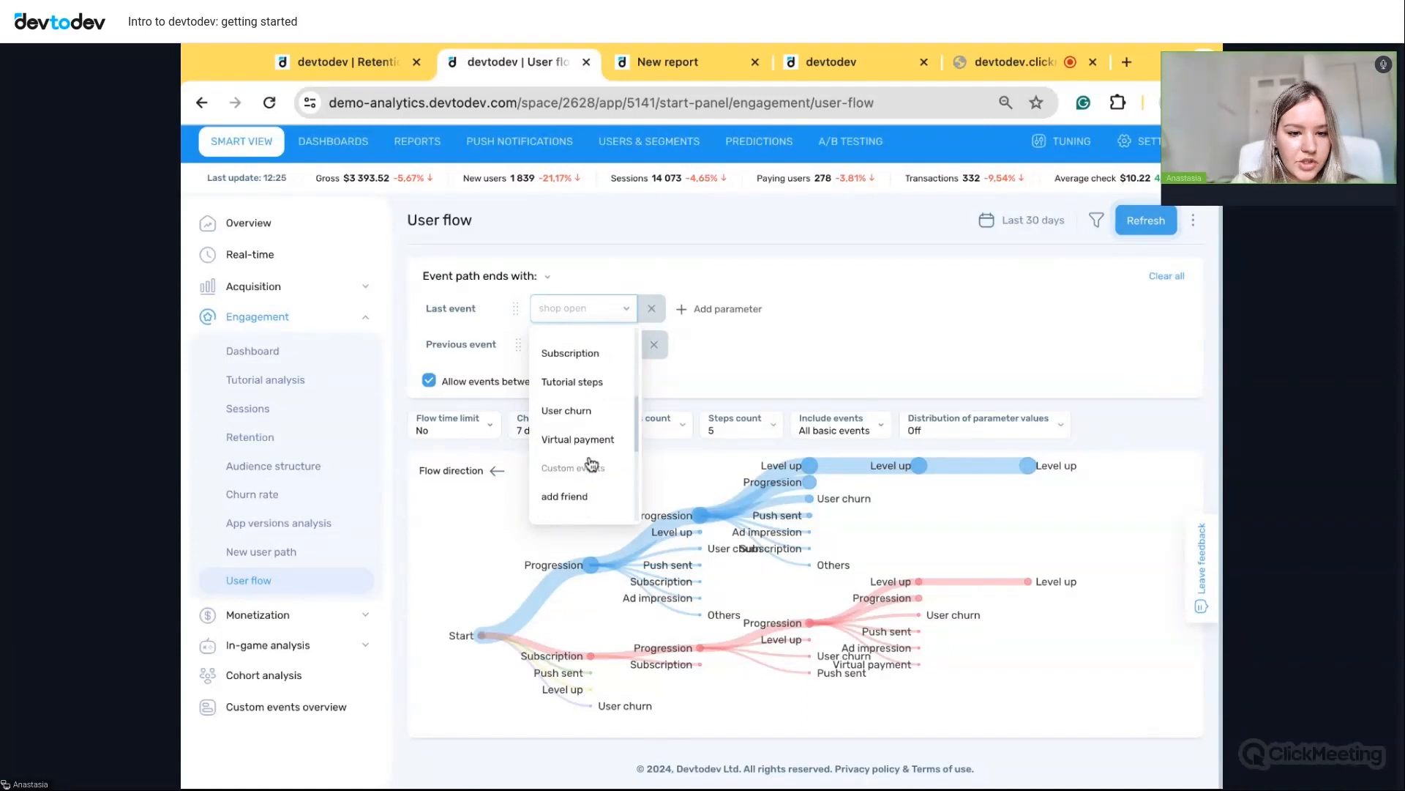
left_click(576, 411)
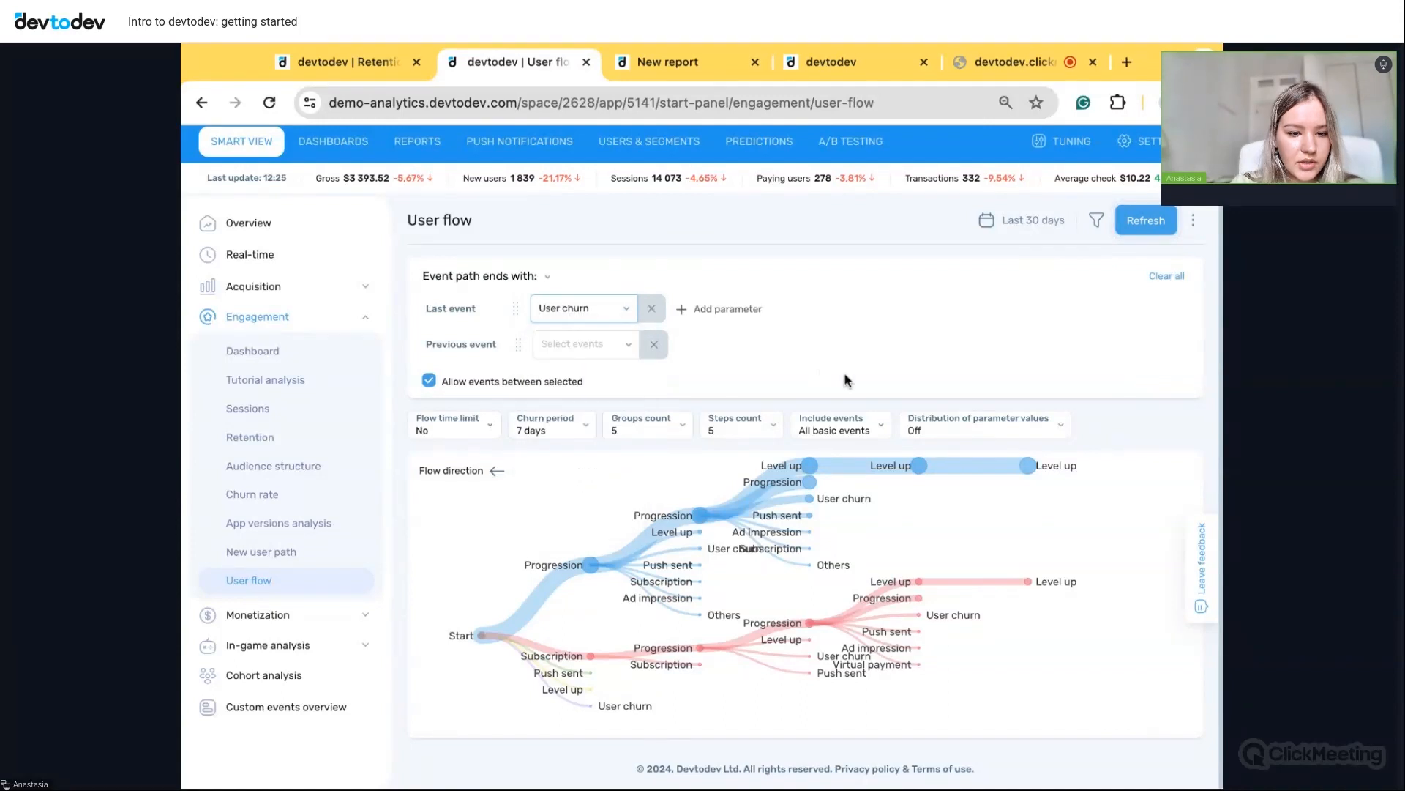
left_click(1153, 228)
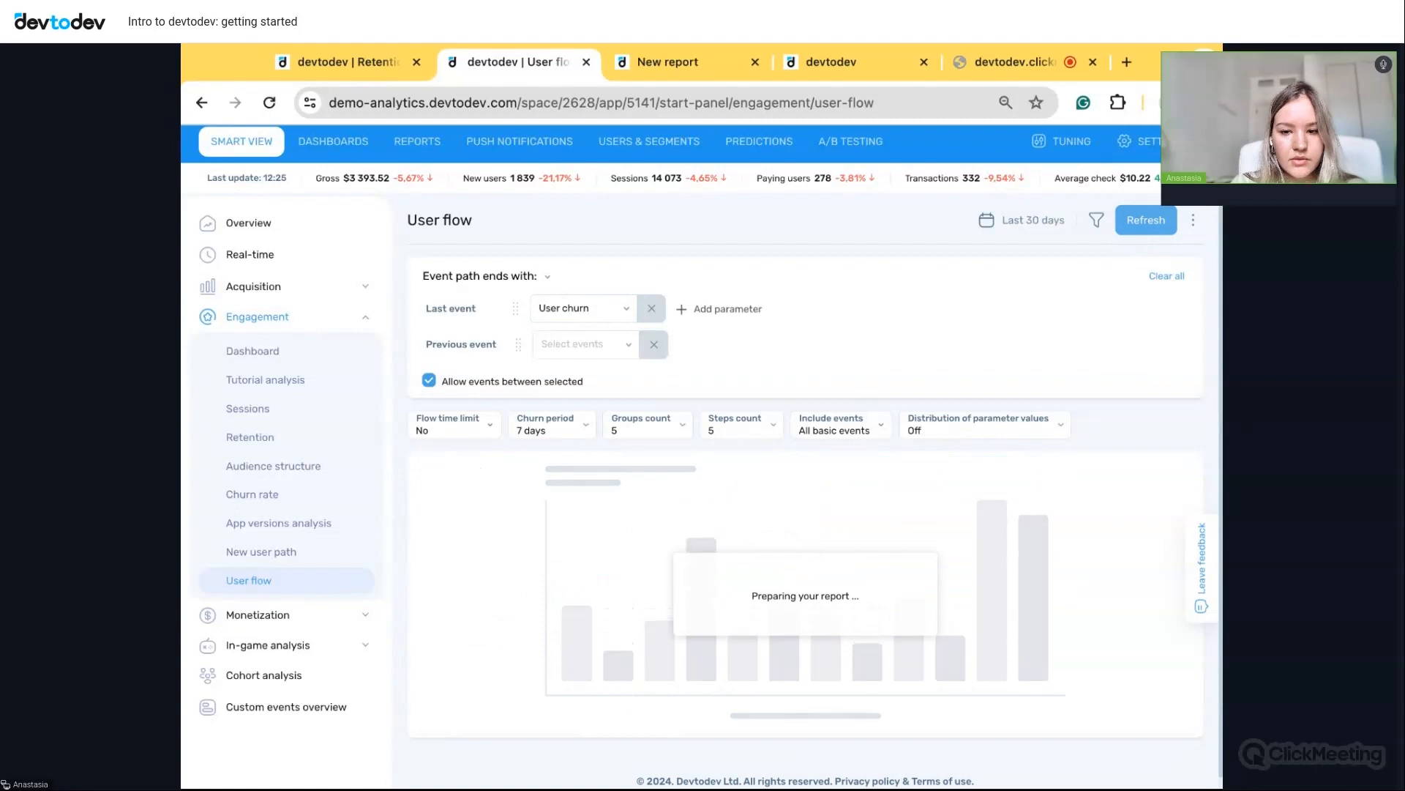
- Read user counts on the backward paths and expand the Tutorial steps branch
scroll(1097, 599, "down", 1)
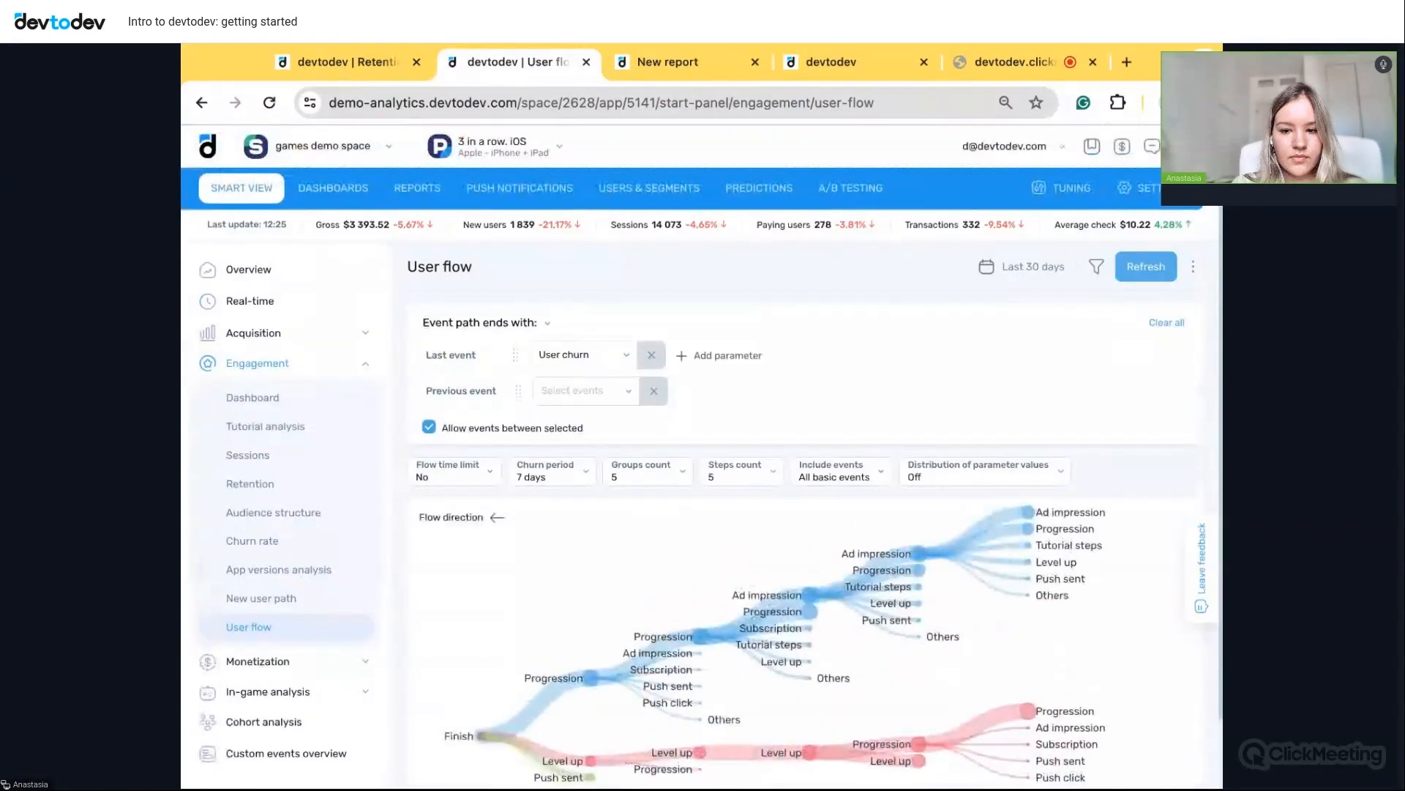
scroll(1069, 586, "down", 1)
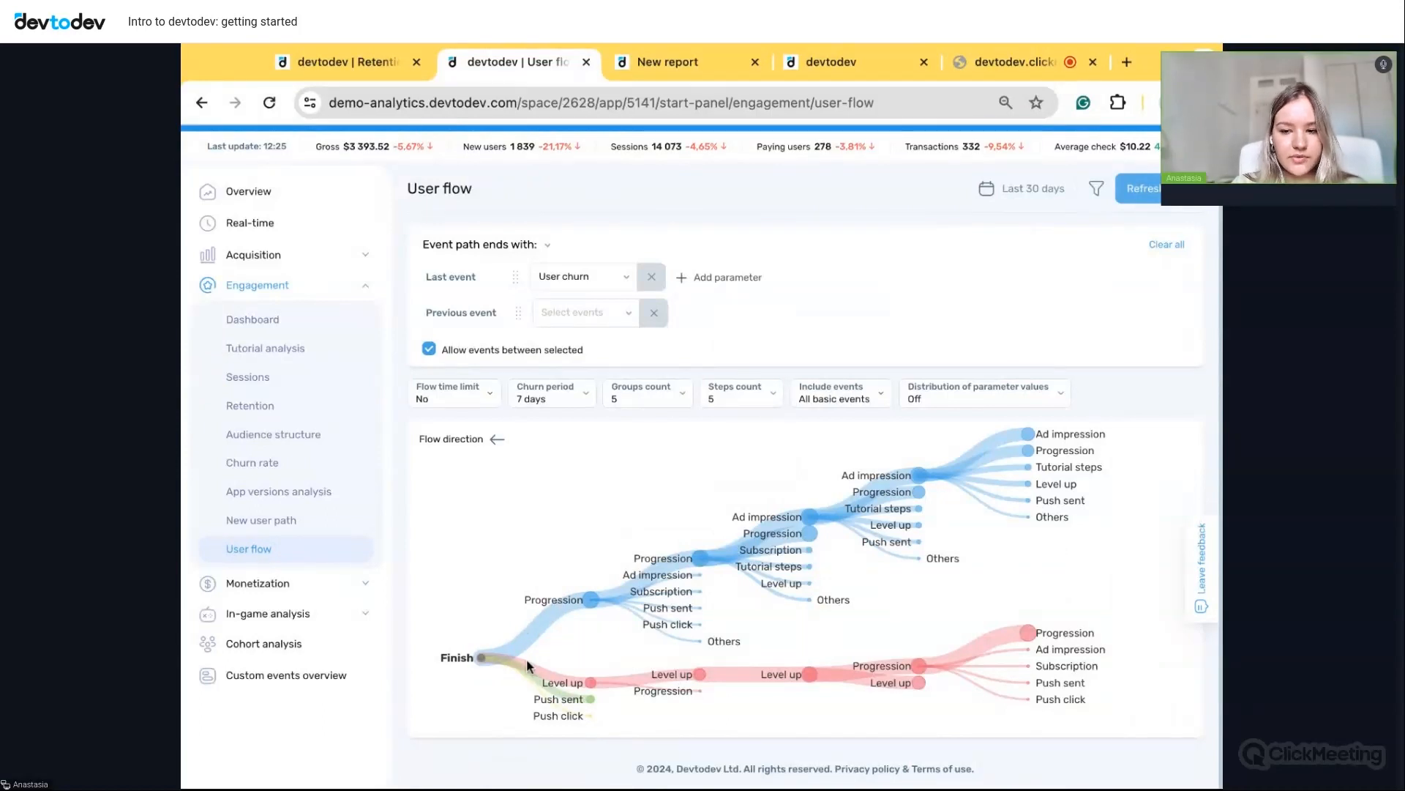
mouse_move(504, 610)
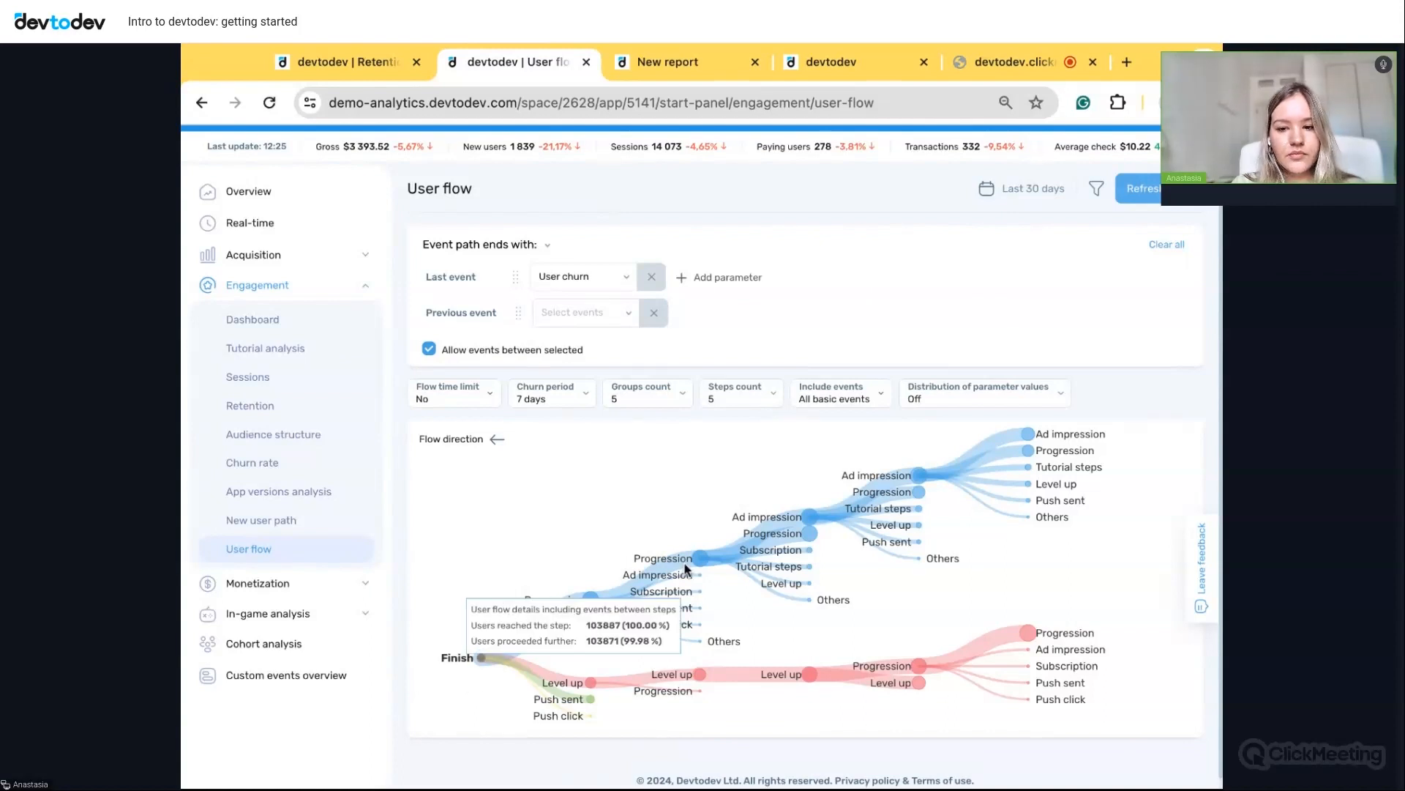
mouse_move(707, 562)
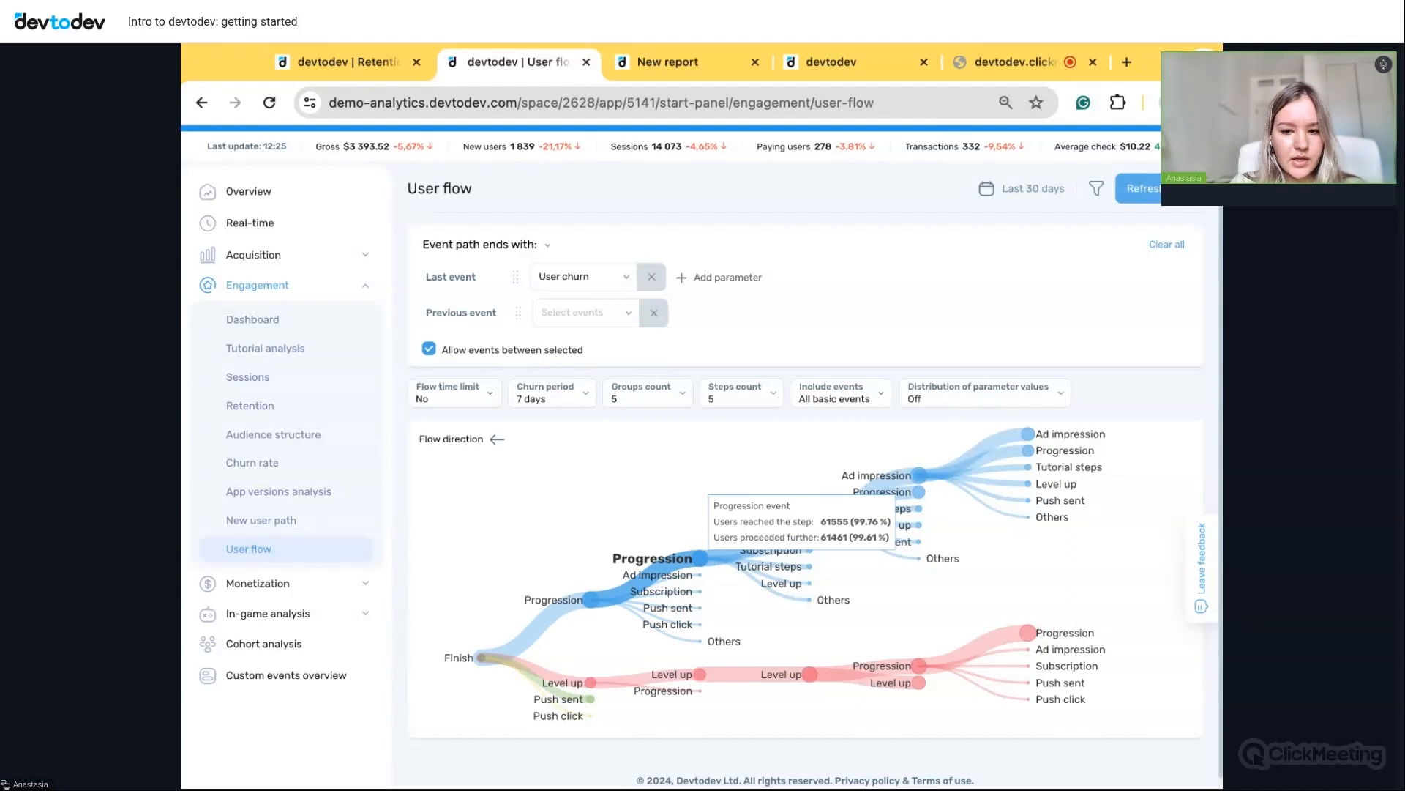
left_click(810, 570)
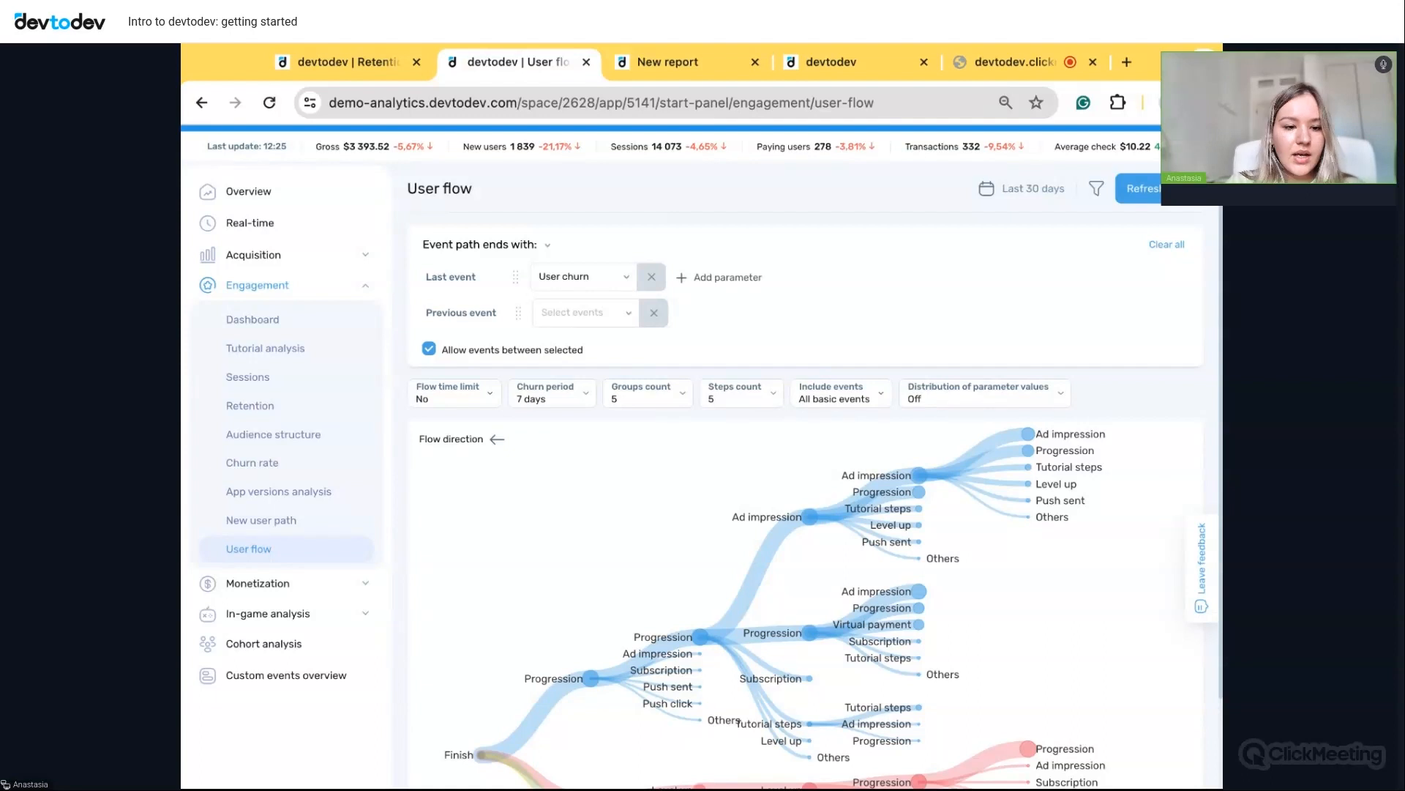
- Open Monetization > Conversion to payments and review the funnel, charts and Top converting goods
left_click(306, 590)
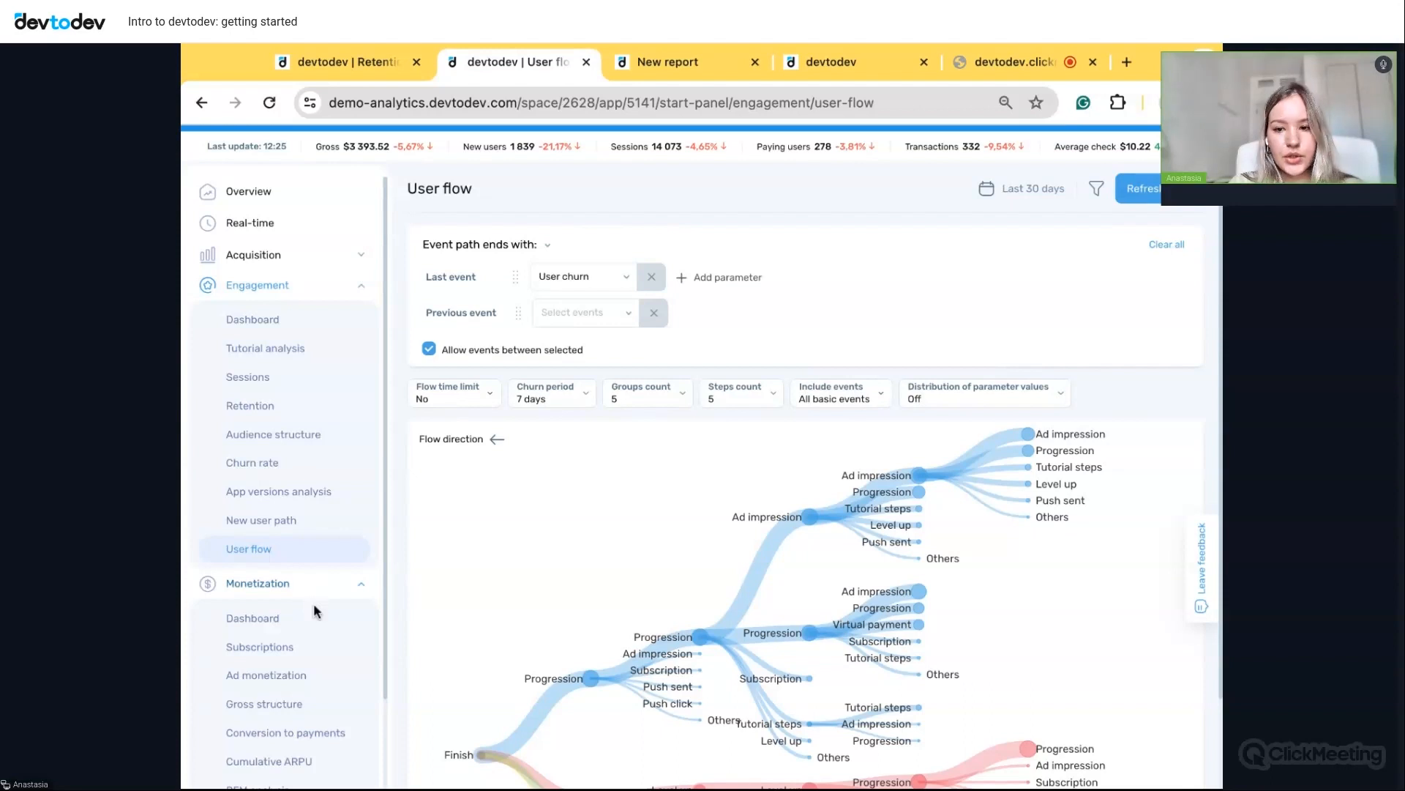
scroll(313, 604, "down", 2)
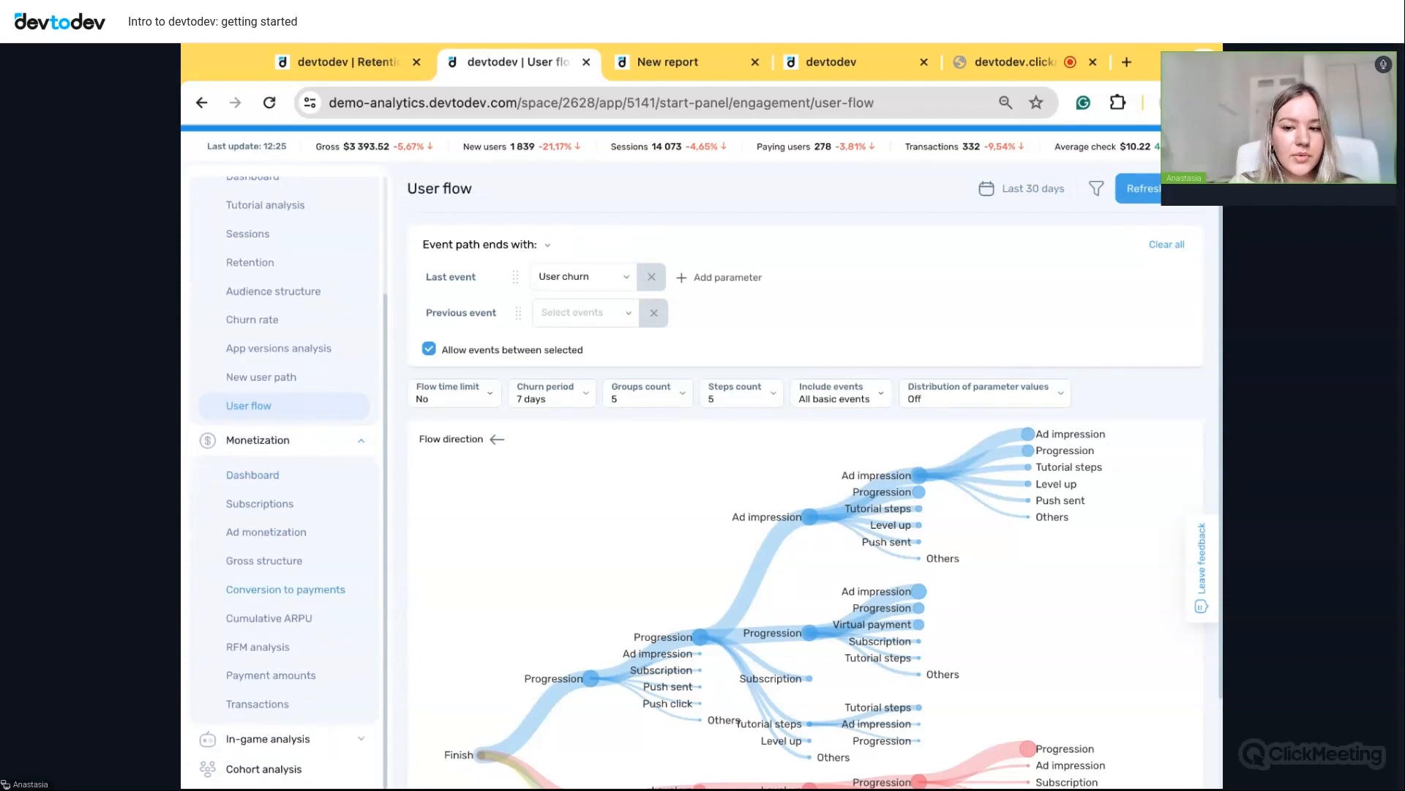
scroll(313, 603, "up", 1)
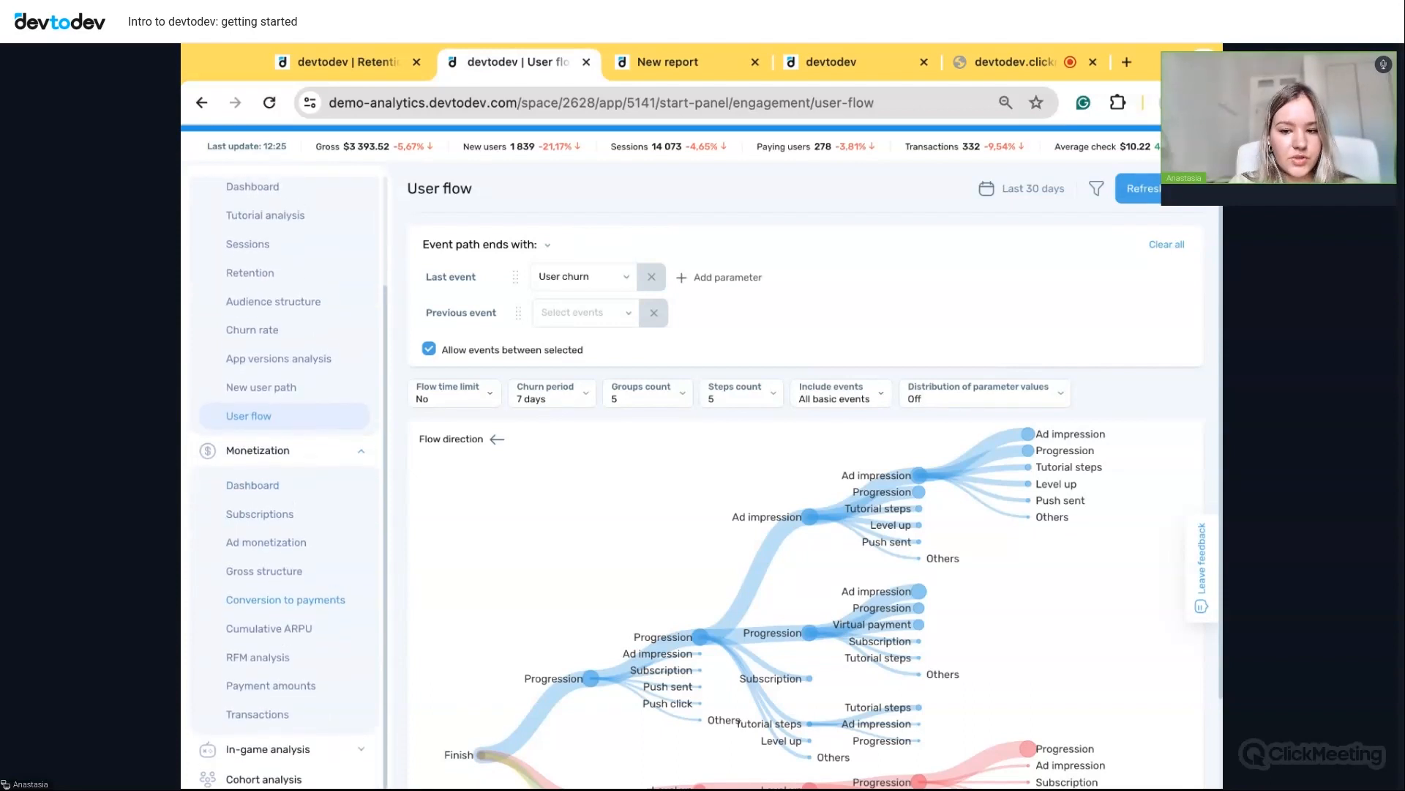
left_click(271, 607)
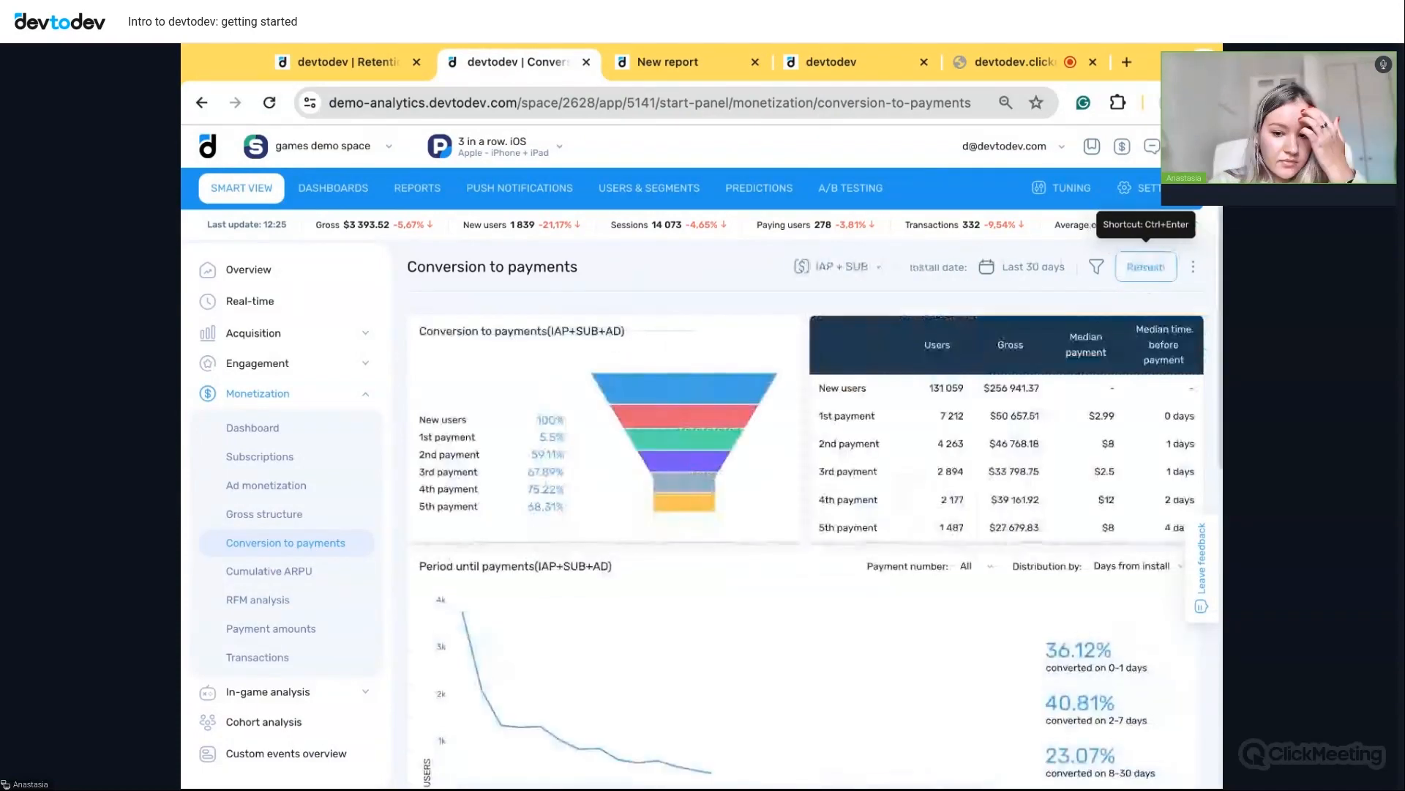
scroll(1052, 490, "down", 1)
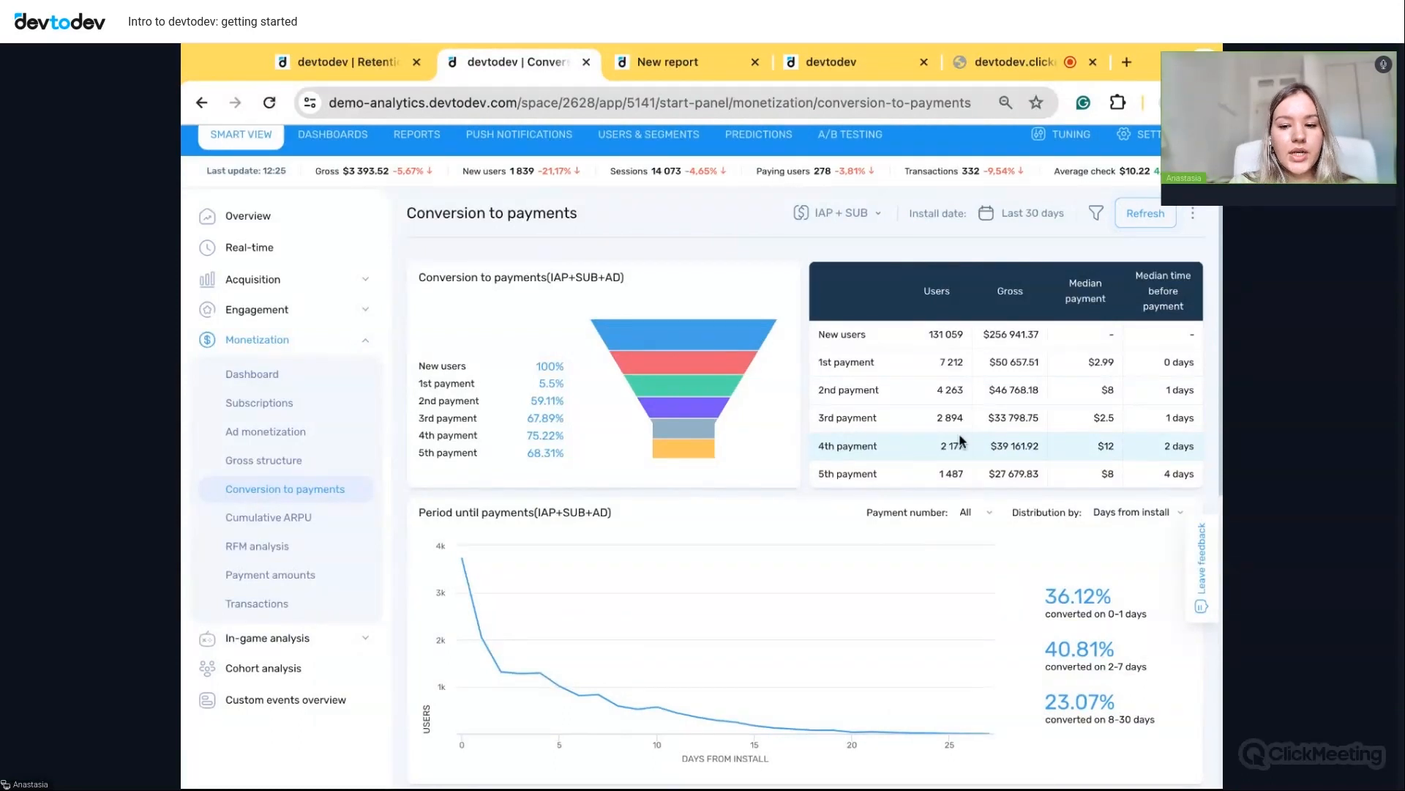
scroll(946, 524, "down", 1)
scroll(946, 523, "down", 1)
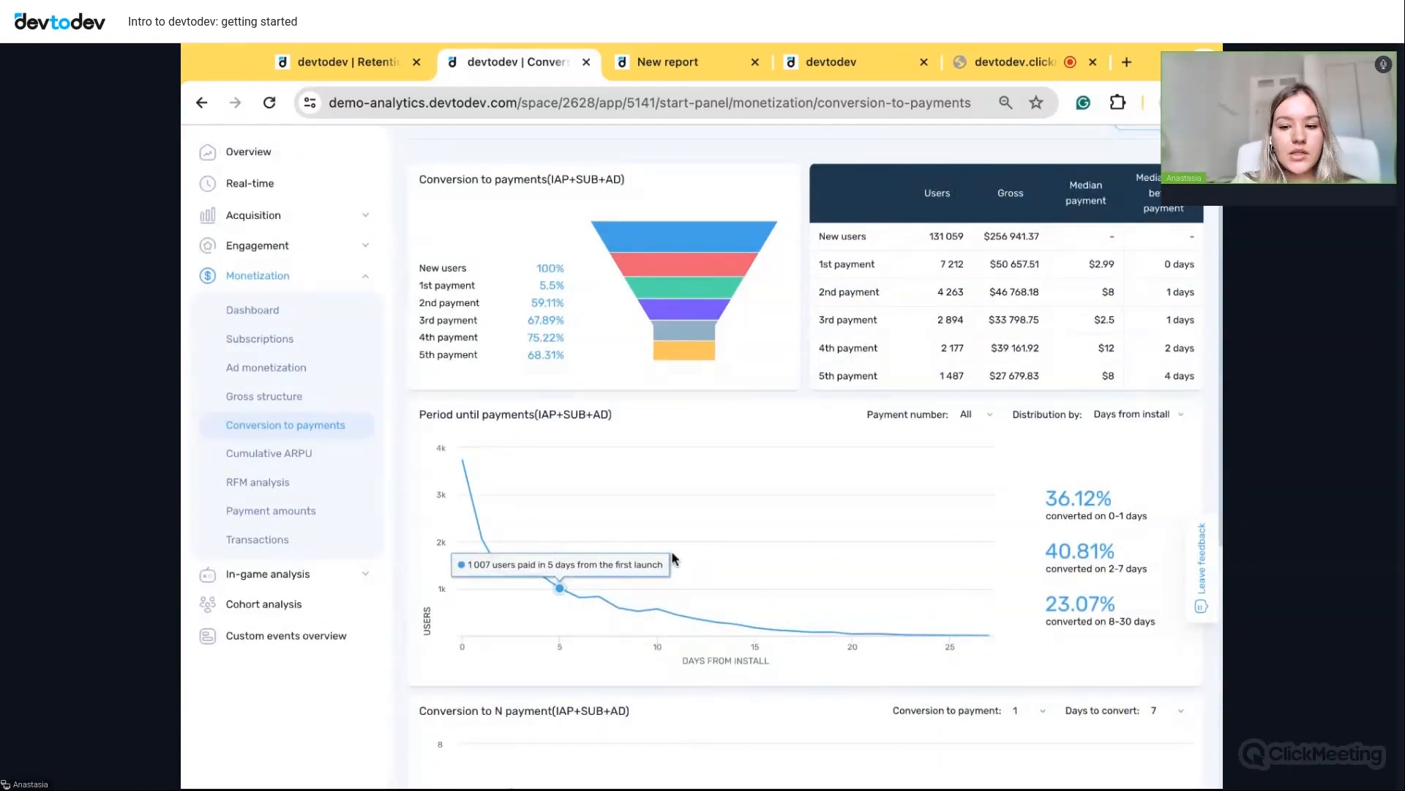
scroll(897, 531, "down", 8)
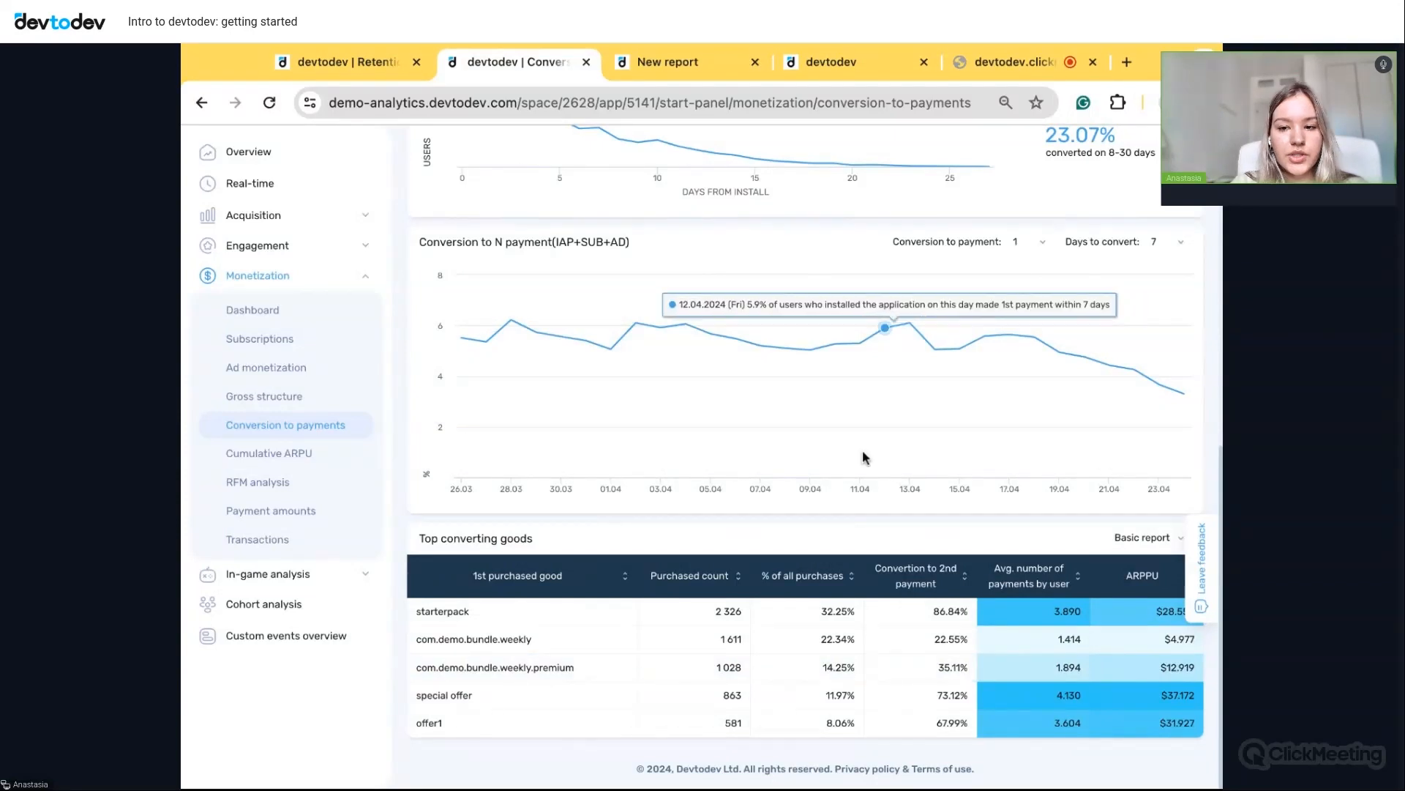
- Open Cumulative ARPU, scroll its daily cohort table, and return to the report after navigating away
left_click(282, 454)
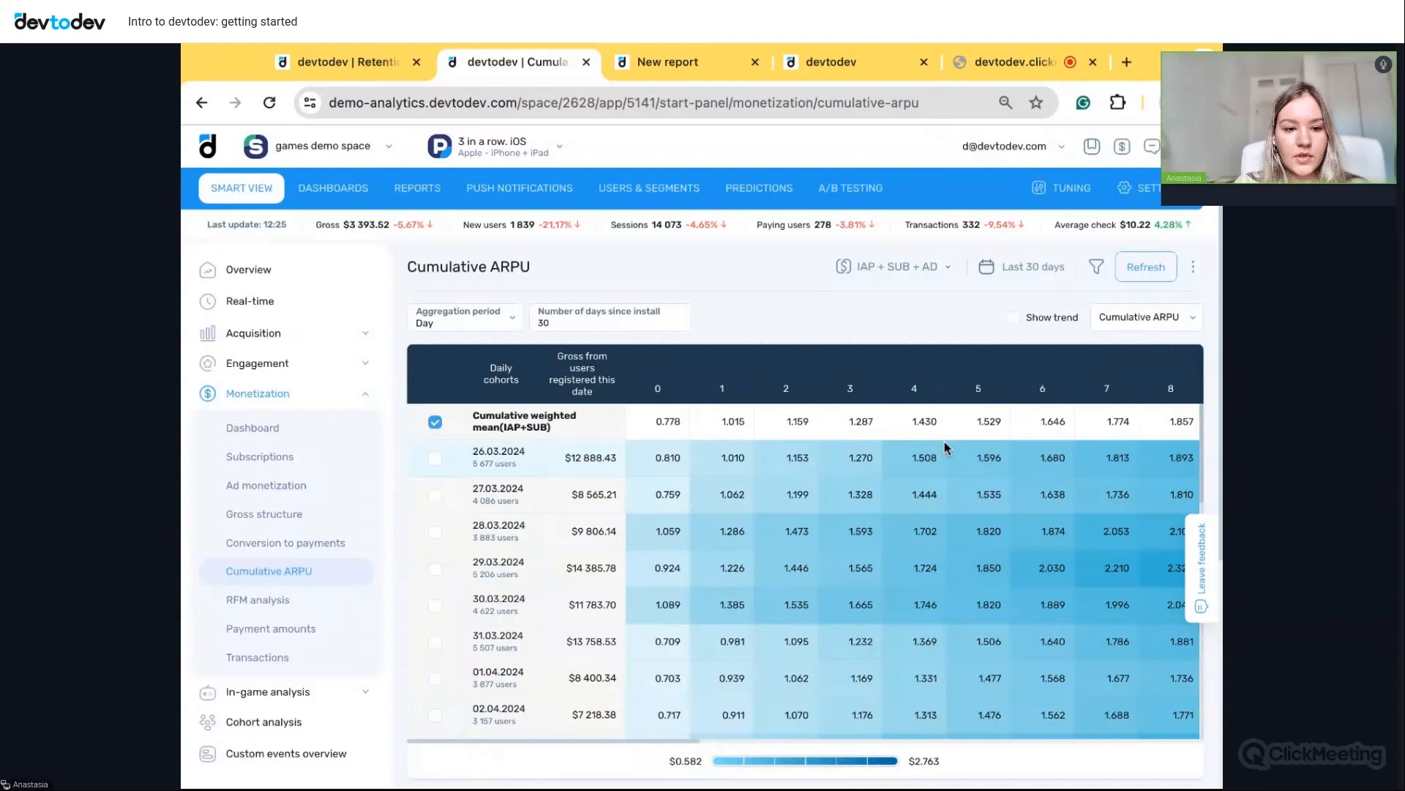
scroll(944, 443, "down", 2)
scroll(802, 465, "up", 1)
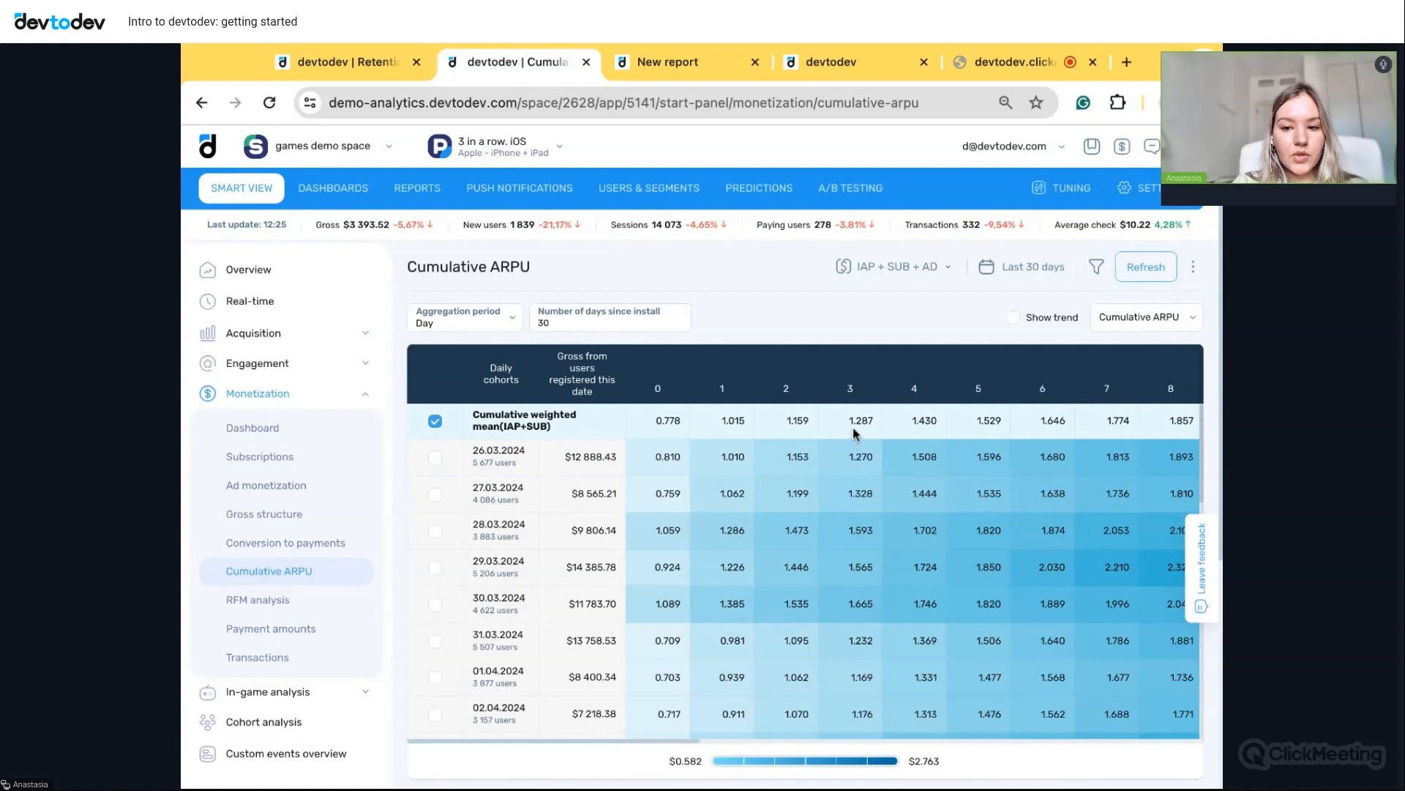
scroll(832, 579, "down", 3)
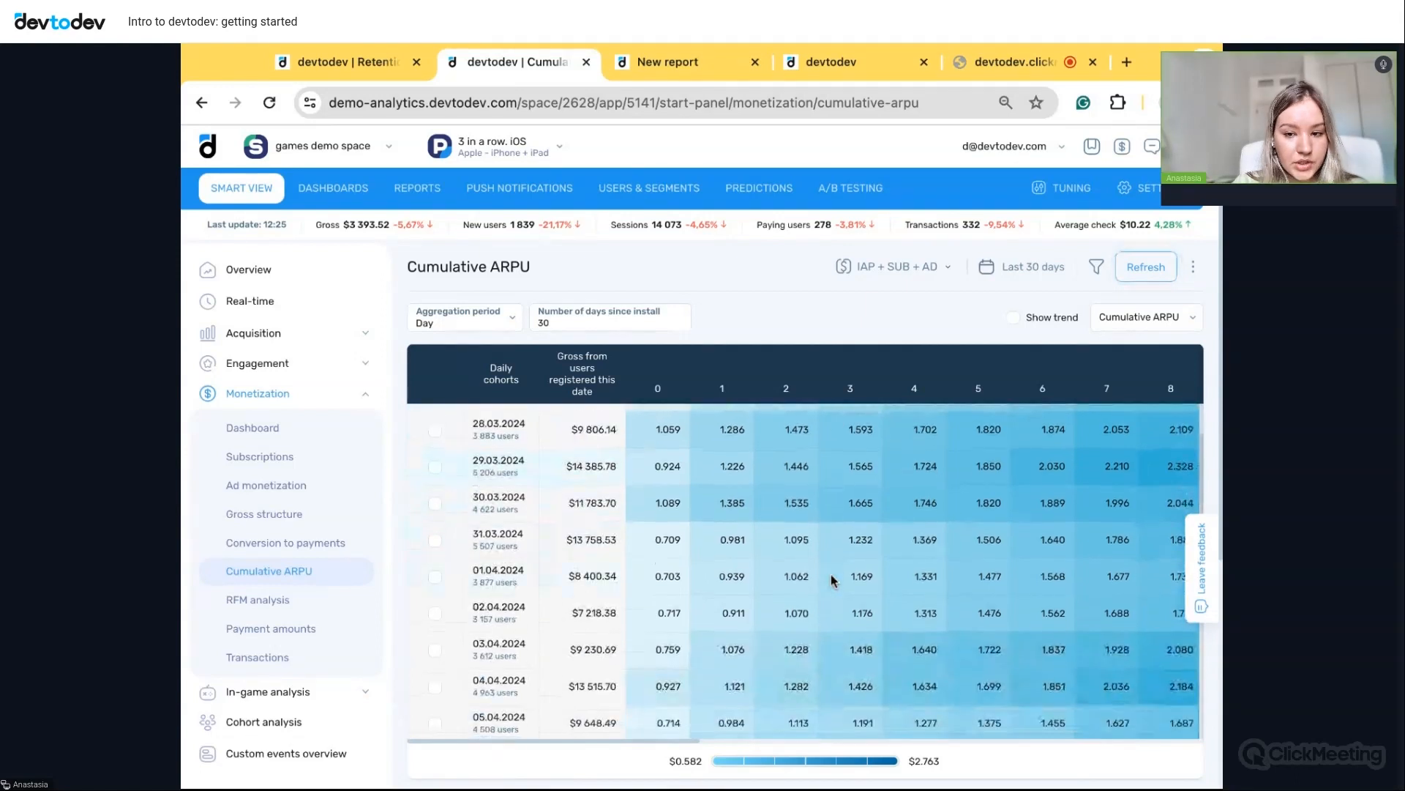
scroll(832, 580, "right", 3)
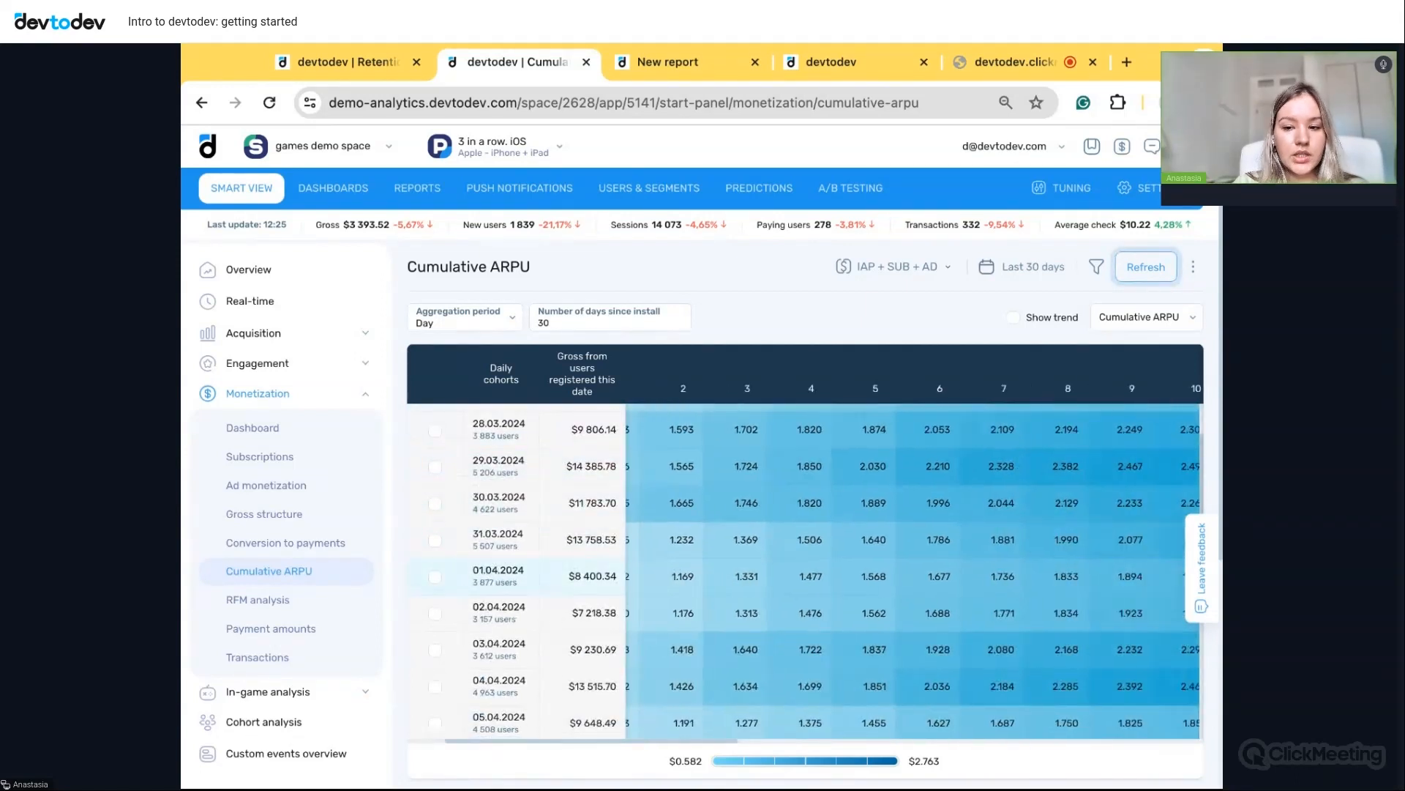
scroll(832, 579, "right", 3)
scroll(833, 580, "left", 5)
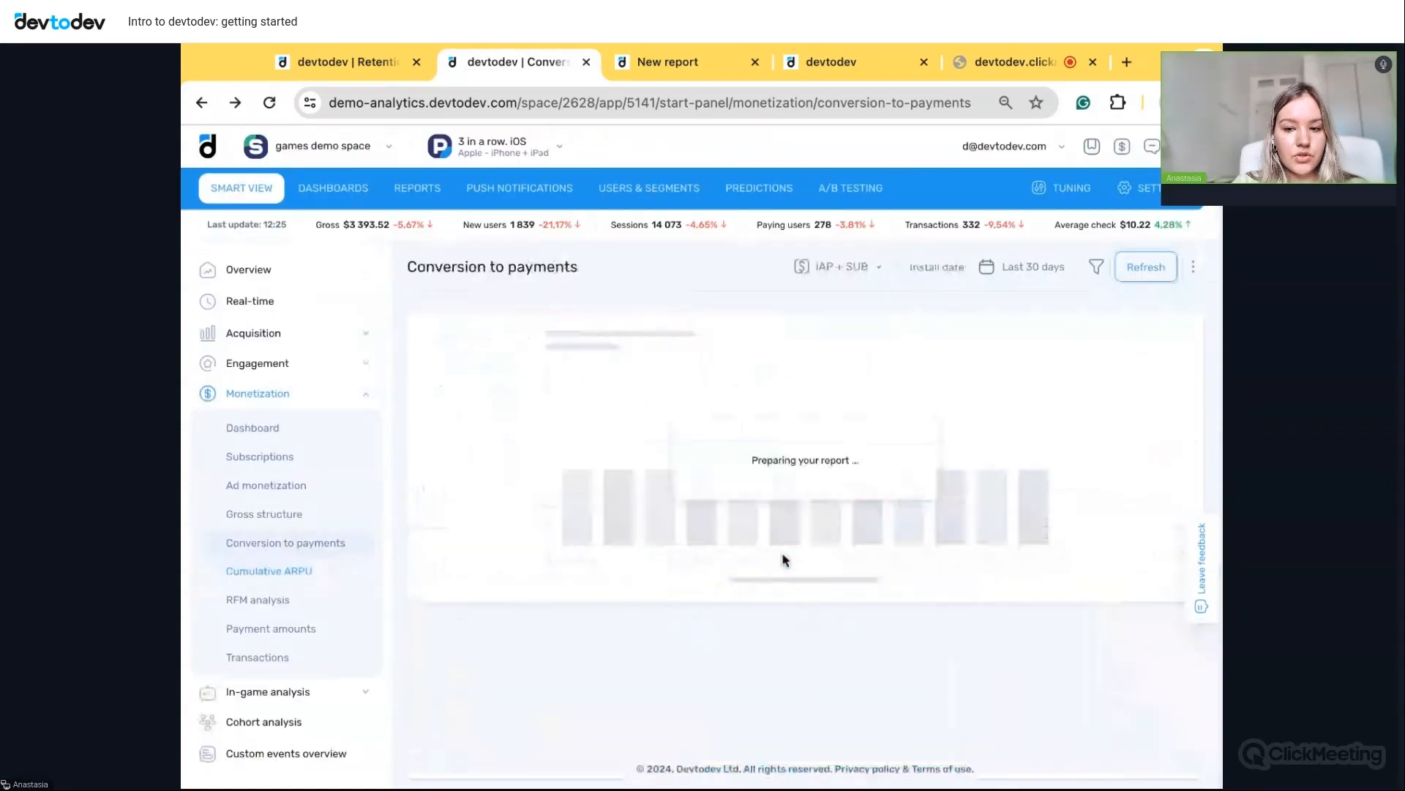
left_click(296, 578)
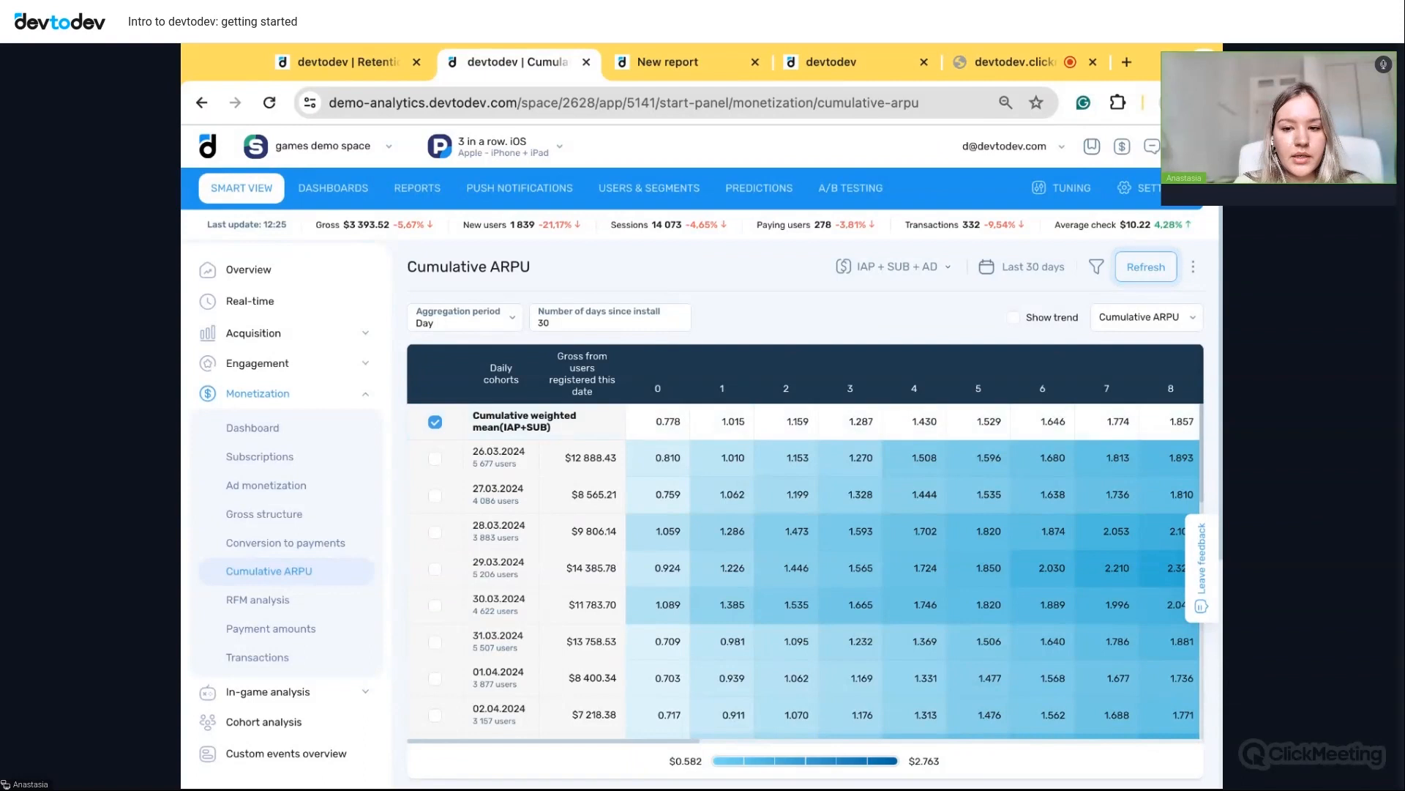
- Filter Cumulative ARPU to Campaign 'sub campaign 1' and refresh, giving weighted mean 0.756 to 1.845
left_click(1098, 270)
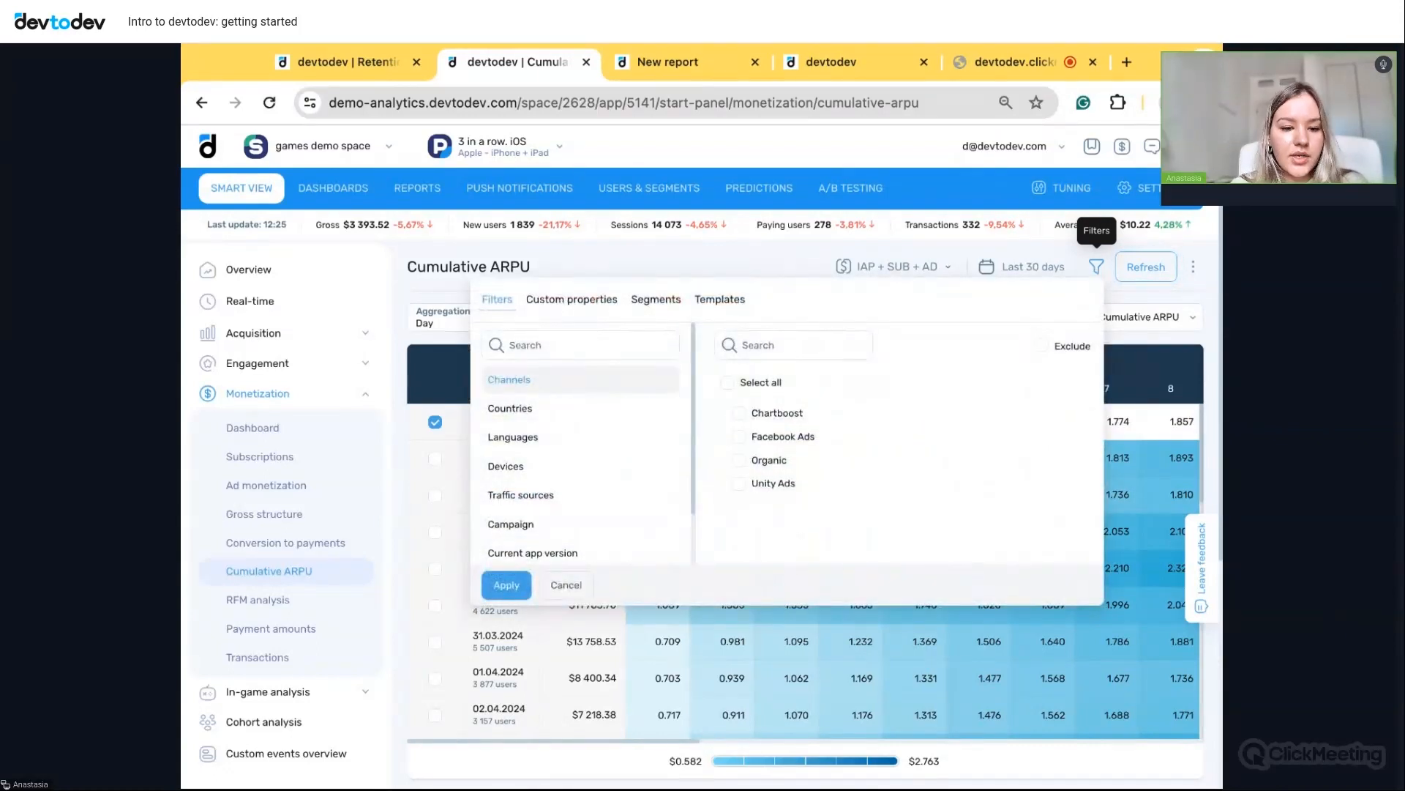
scroll(615, 483, "down", 1)
left_click(528, 486)
left_click(744, 419)
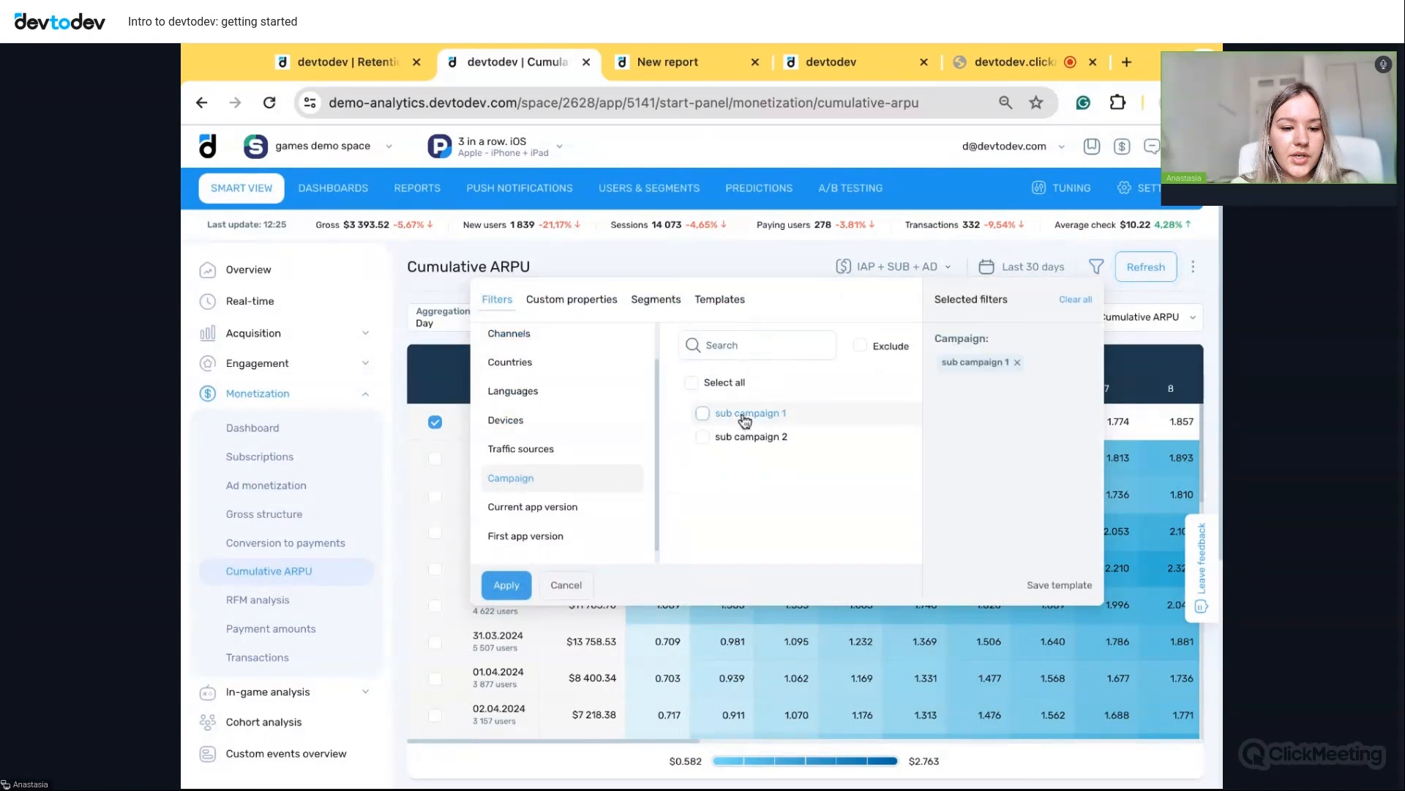
left_click(505, 586)
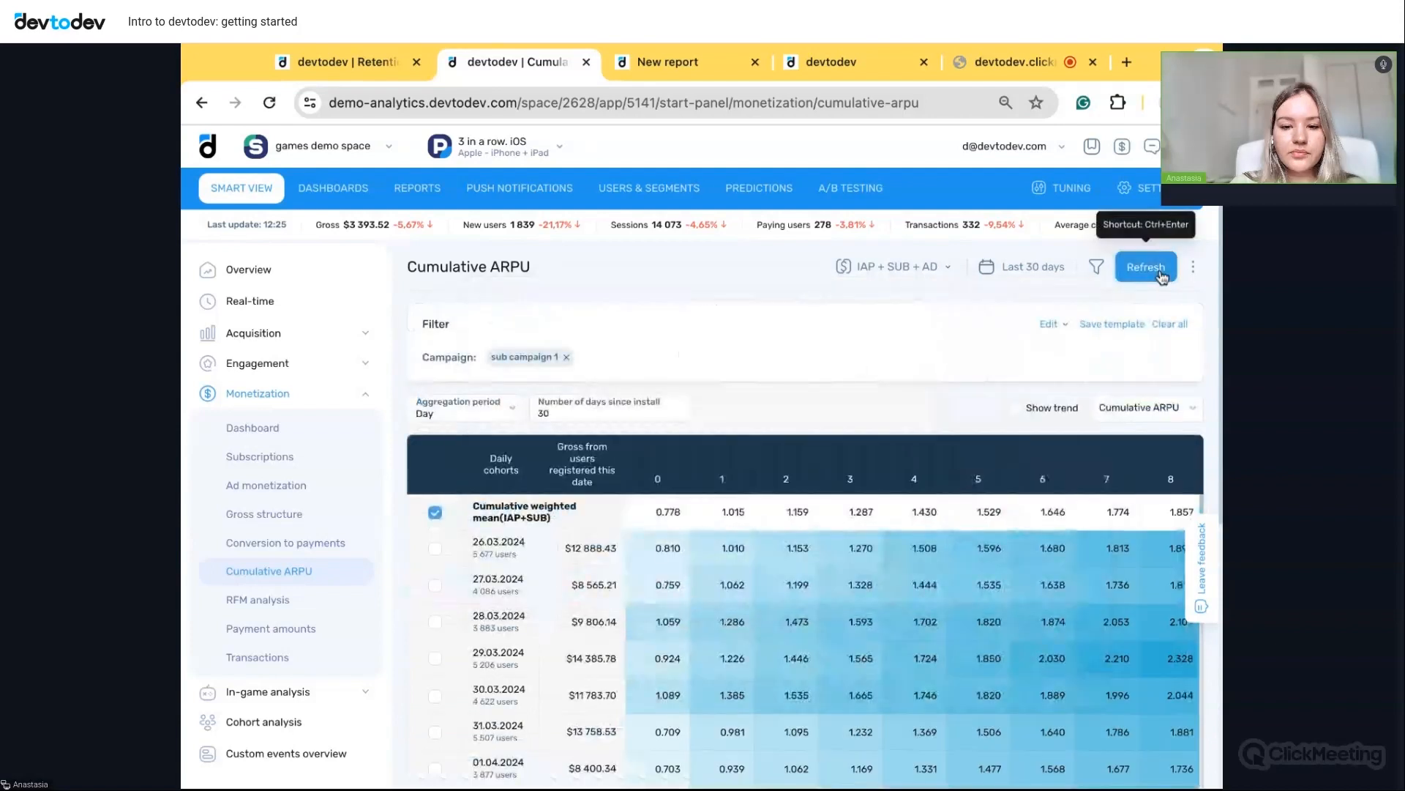
left_click(1162, 276)
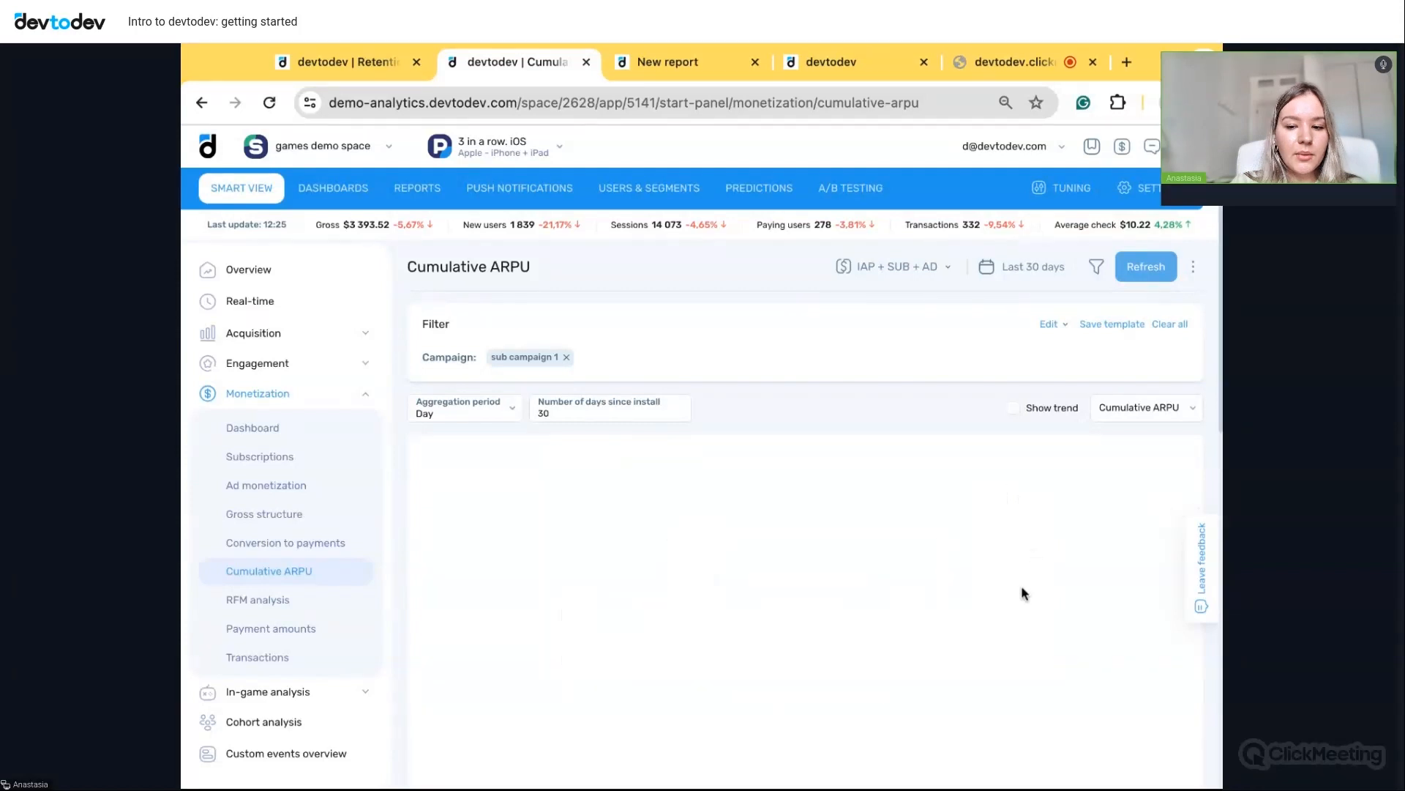
scroll(946, 417, "down", 1)
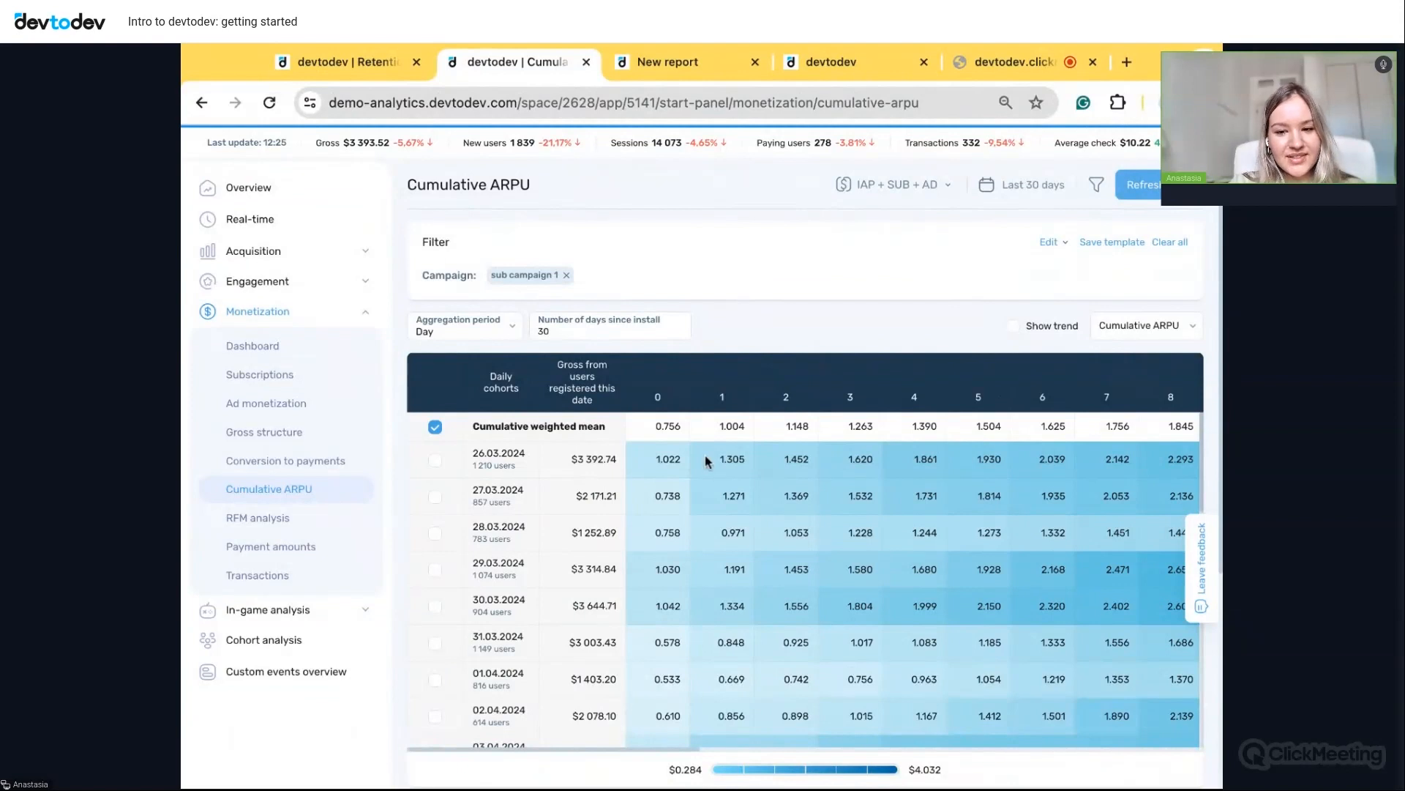
- Expand In-game analysis and open the Game structure report on Player levels
left_click(265, 610)
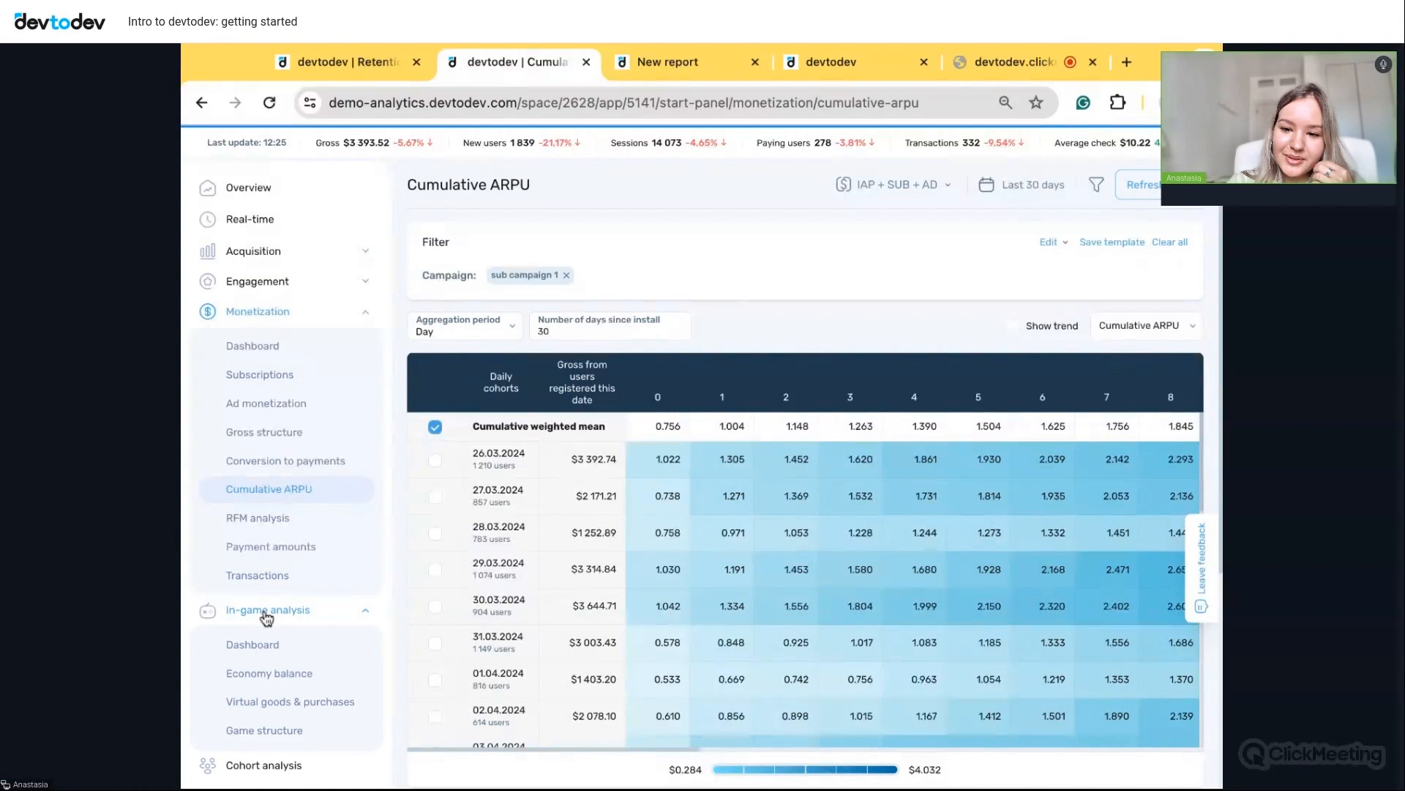
scroll(266, 619, "down", 3)
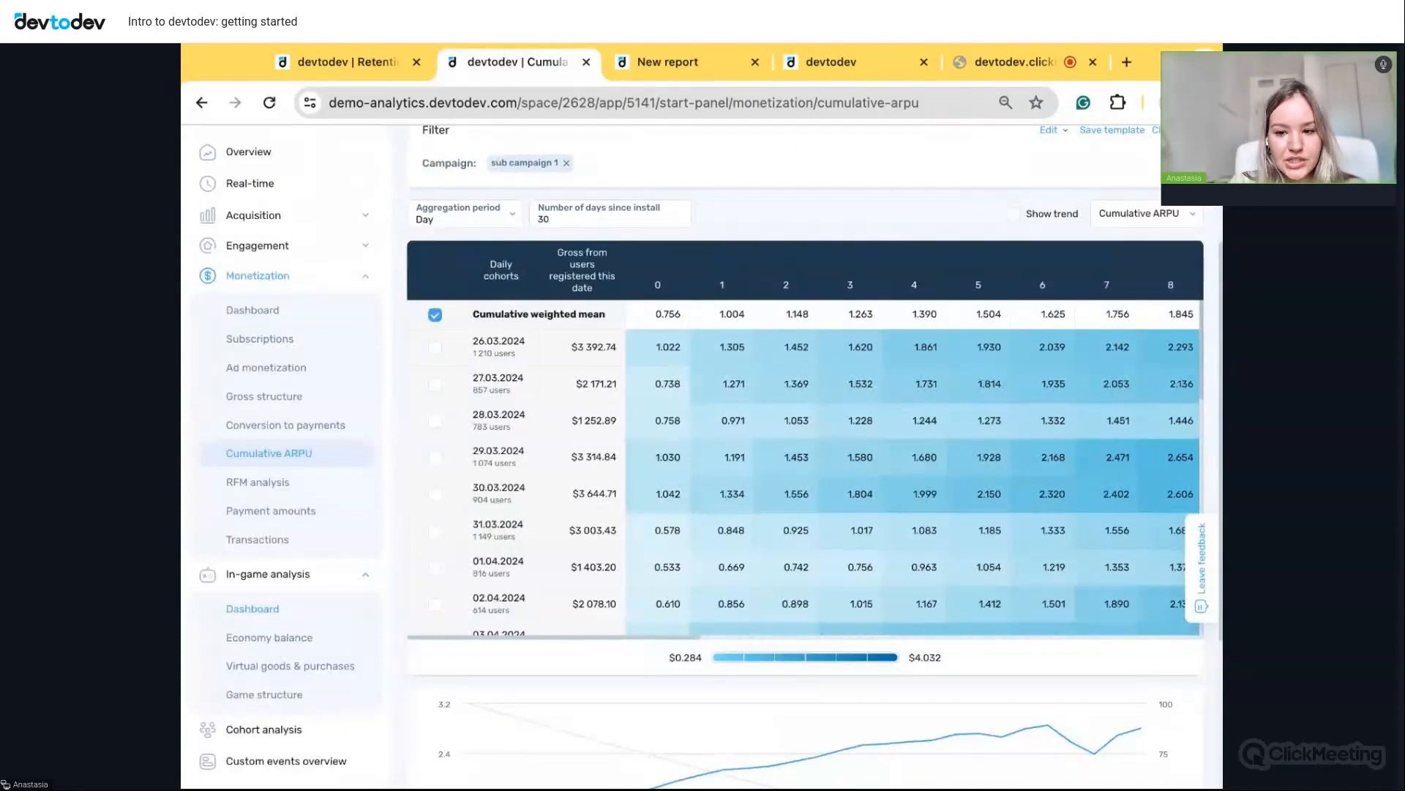
scroll(283, 663, "down", 1)
left_click(283, 699)
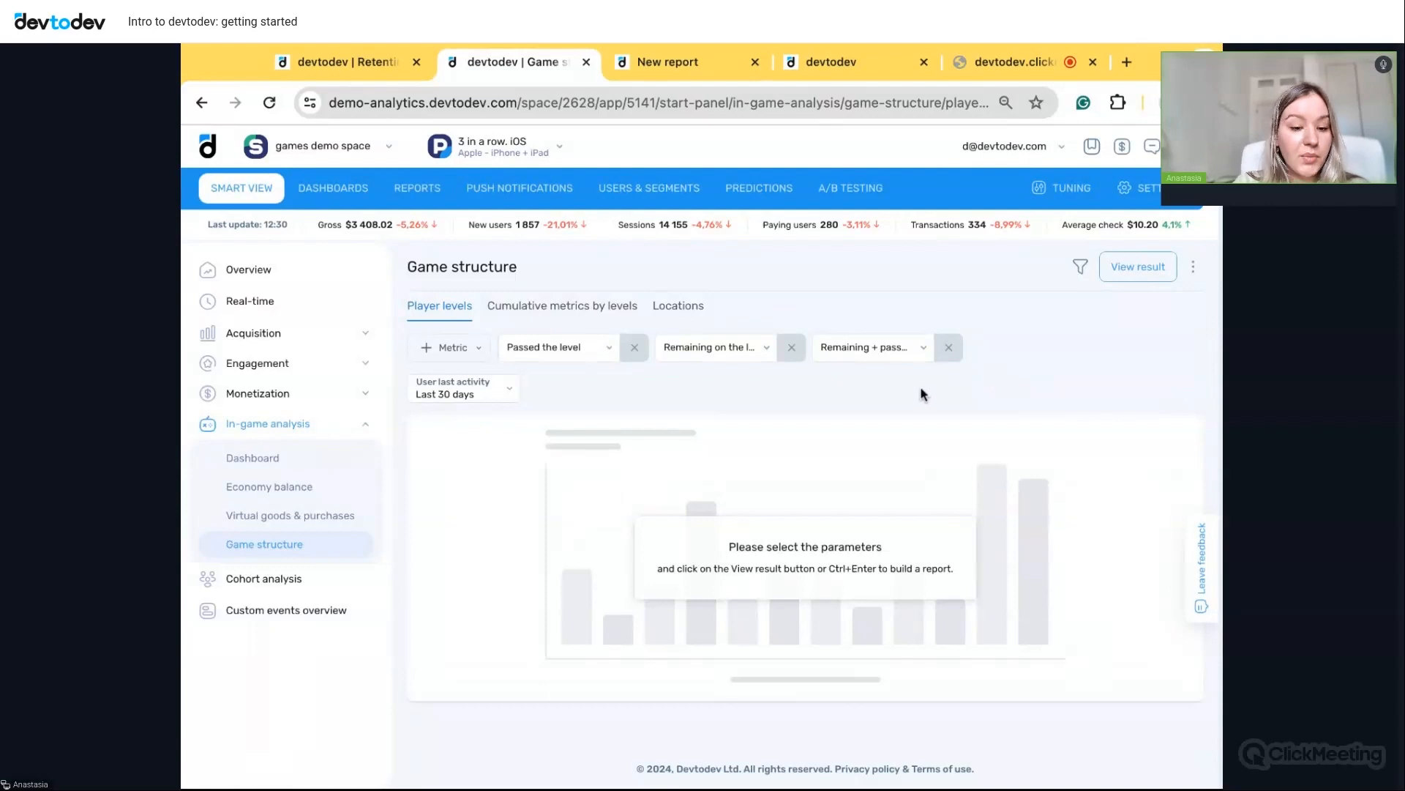
- Add the Paid at level metric and build the per-level Player levels table
left_click(463, 350)
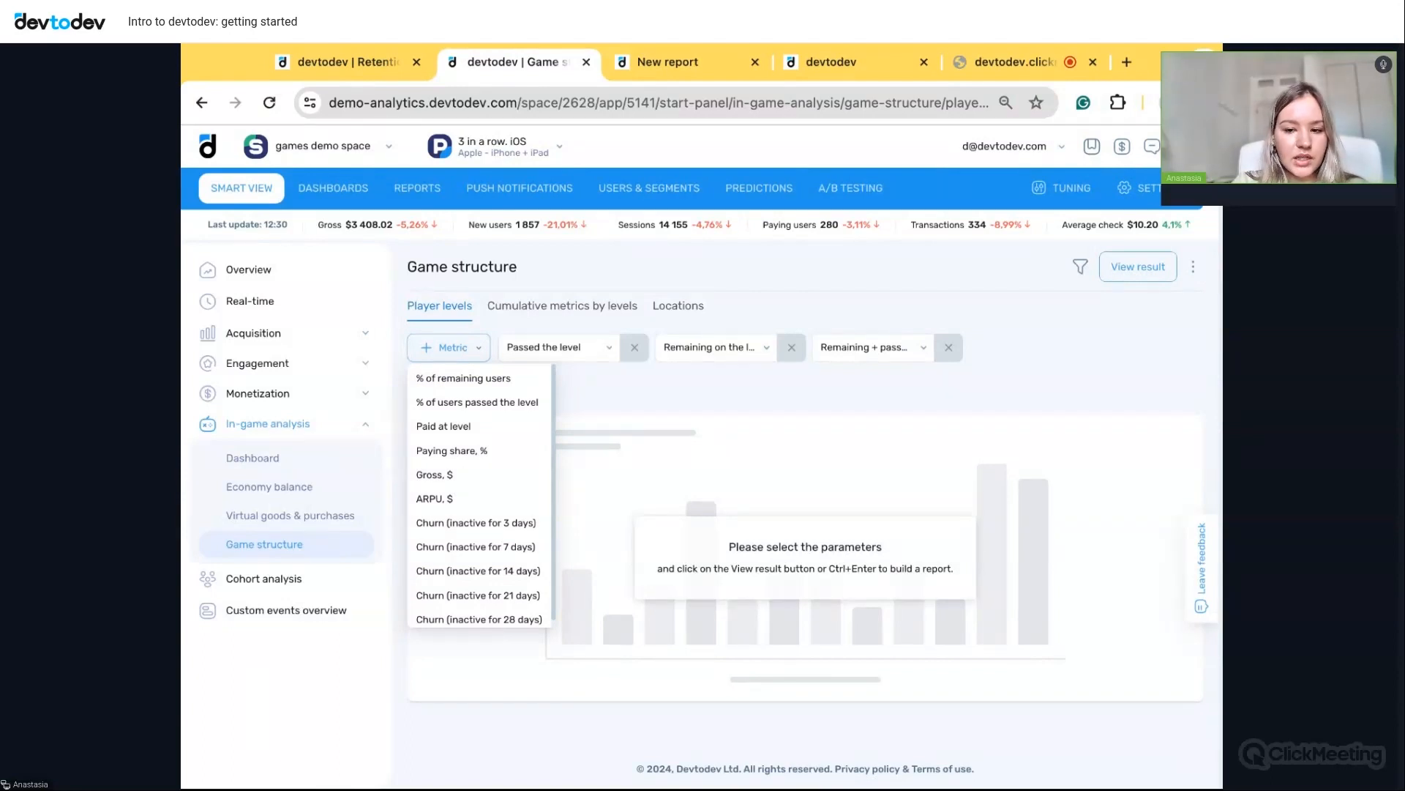
left_click(462, 432)
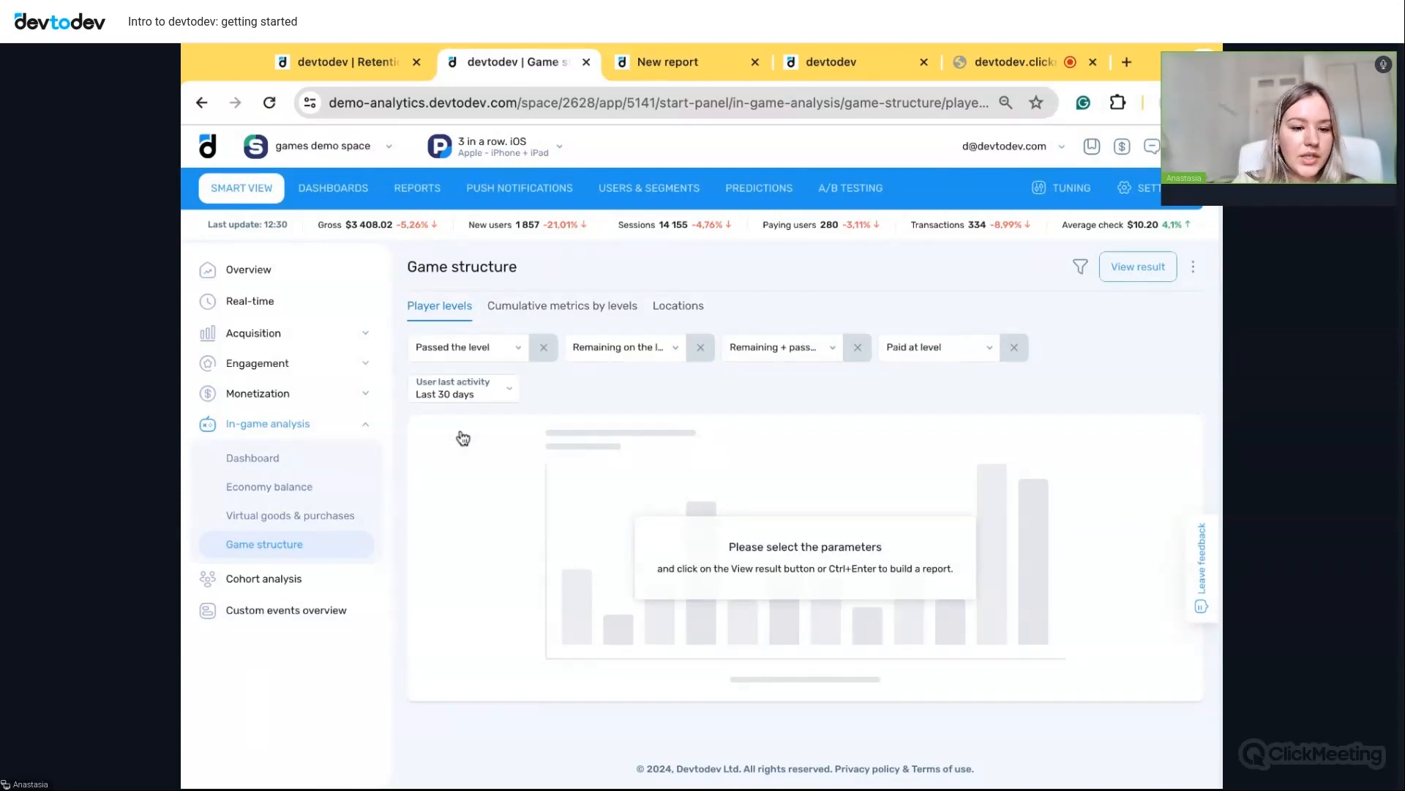
left_click(1137, 267)
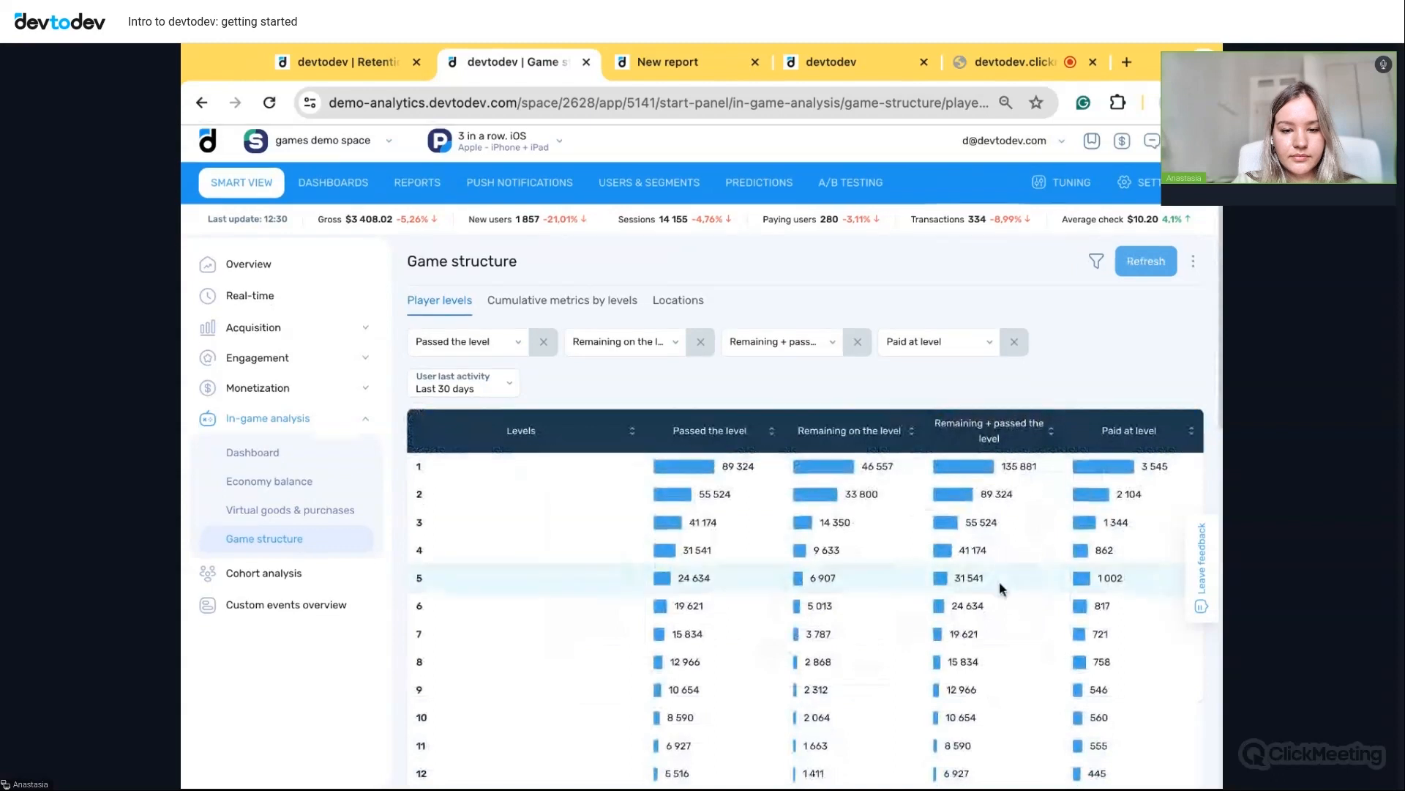
scroll(1001, 588, "down", 4)
scroll(999, 581, "up", 4)
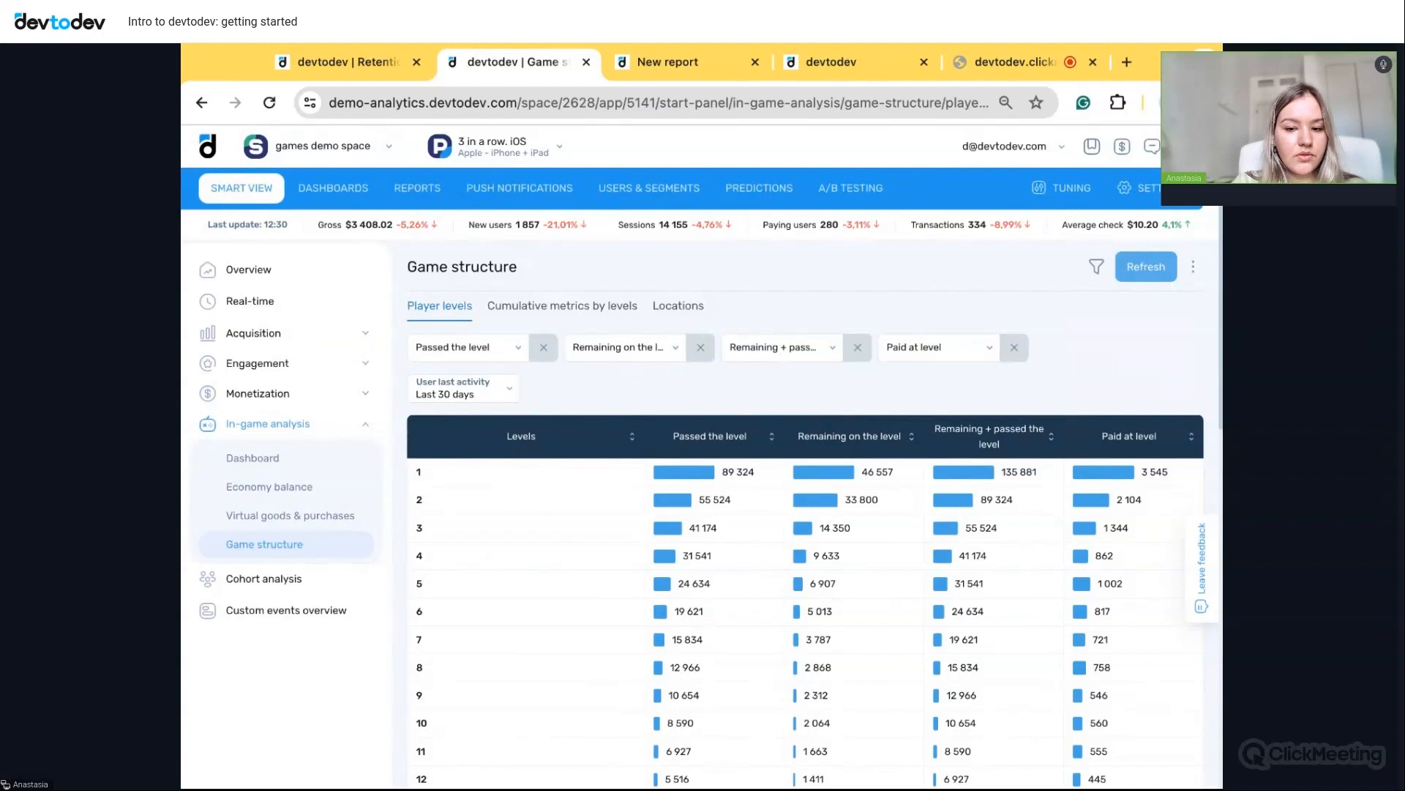
- Apply a Countries filter, found by searching 'uni', that includes only United States
left_click(1095, 268)
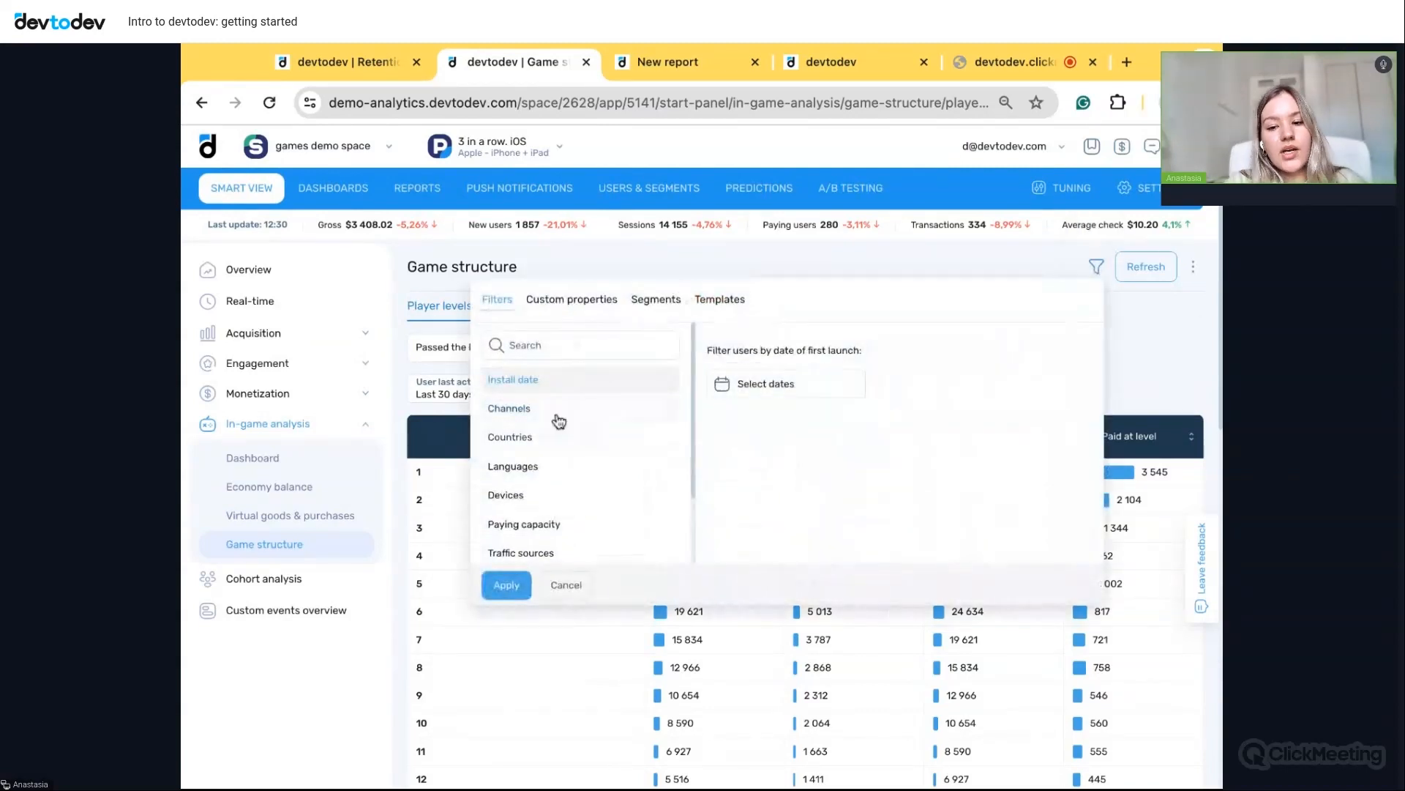
left_click(533, 439)
left_click(793, 345)
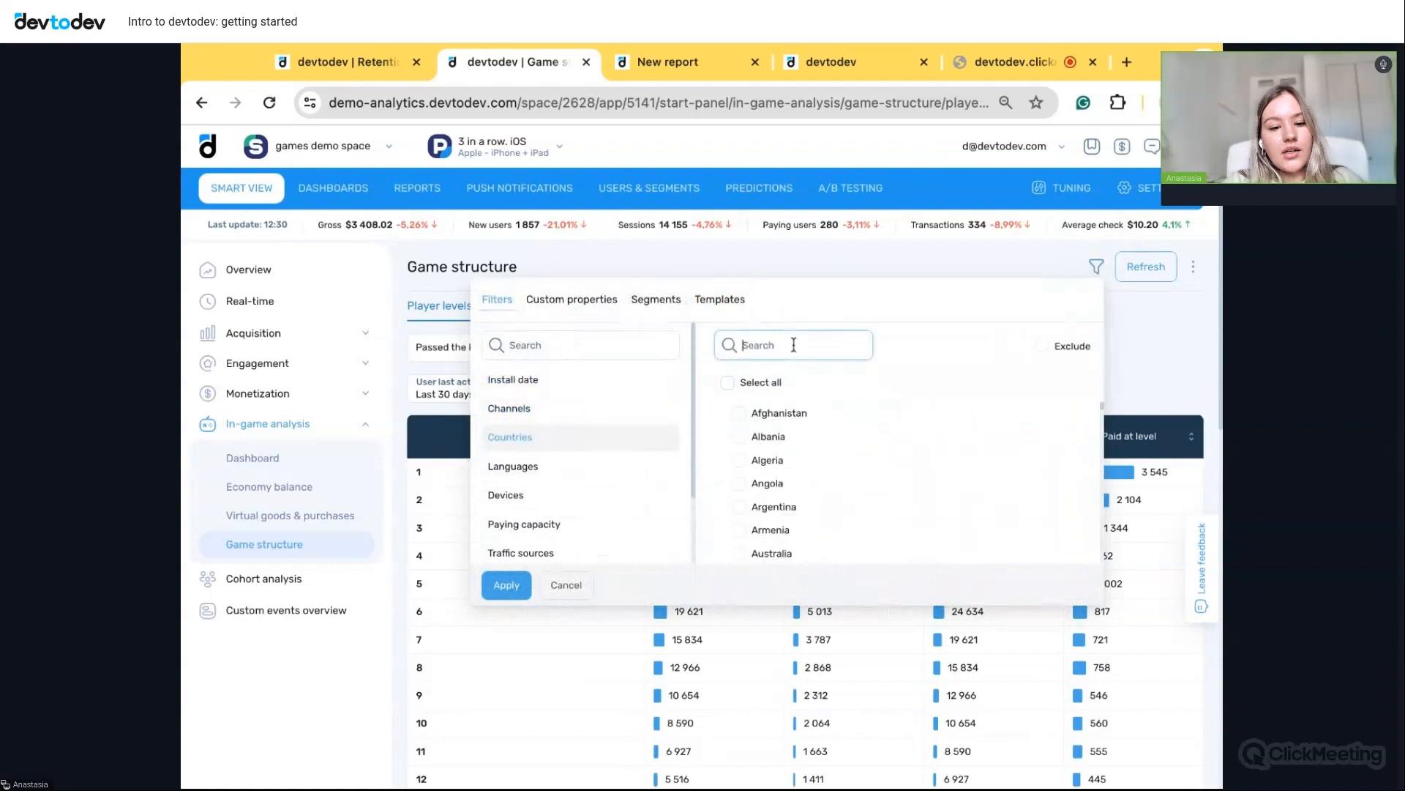
type("d")
key("BackSpace")
type("uni")
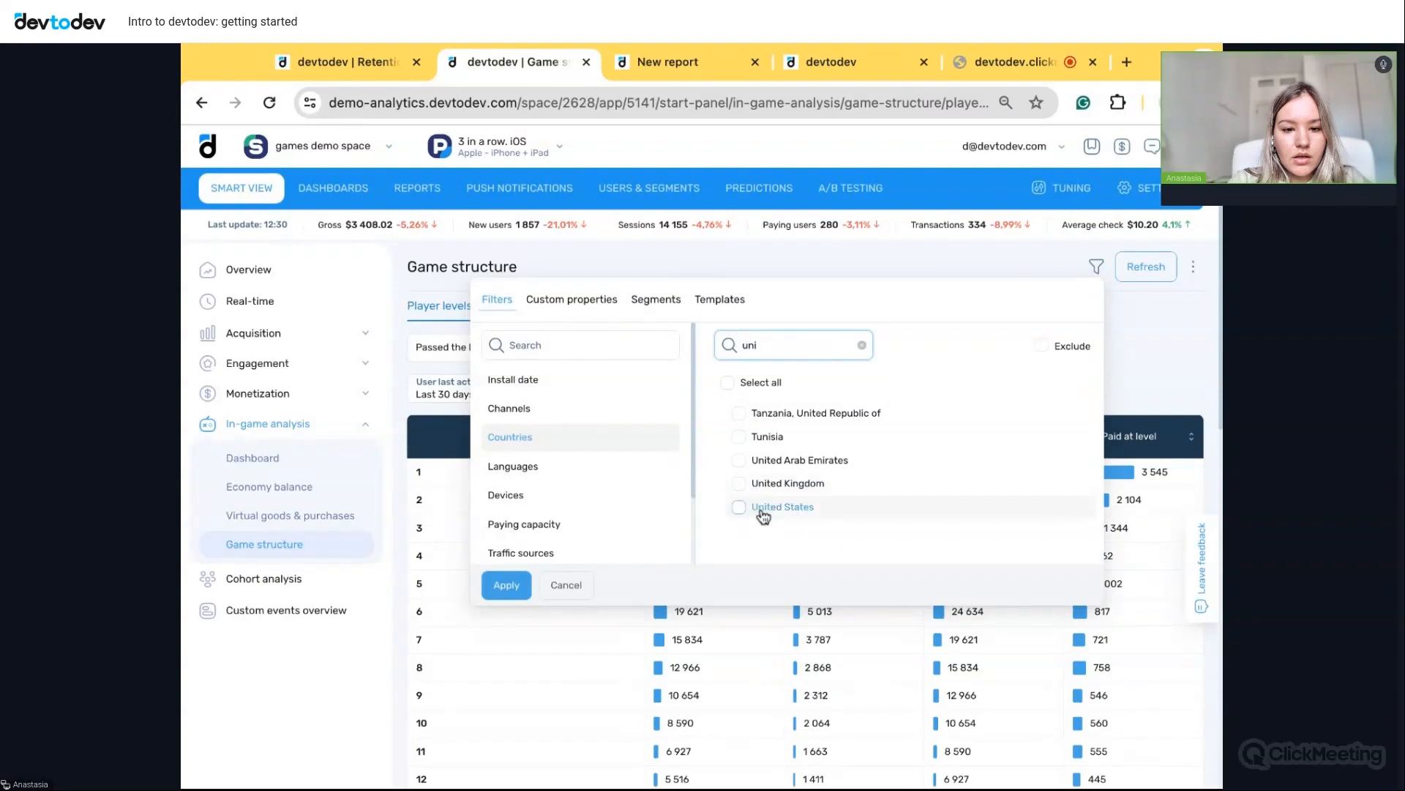
left_click(757, 507)
left_click(505, 585)
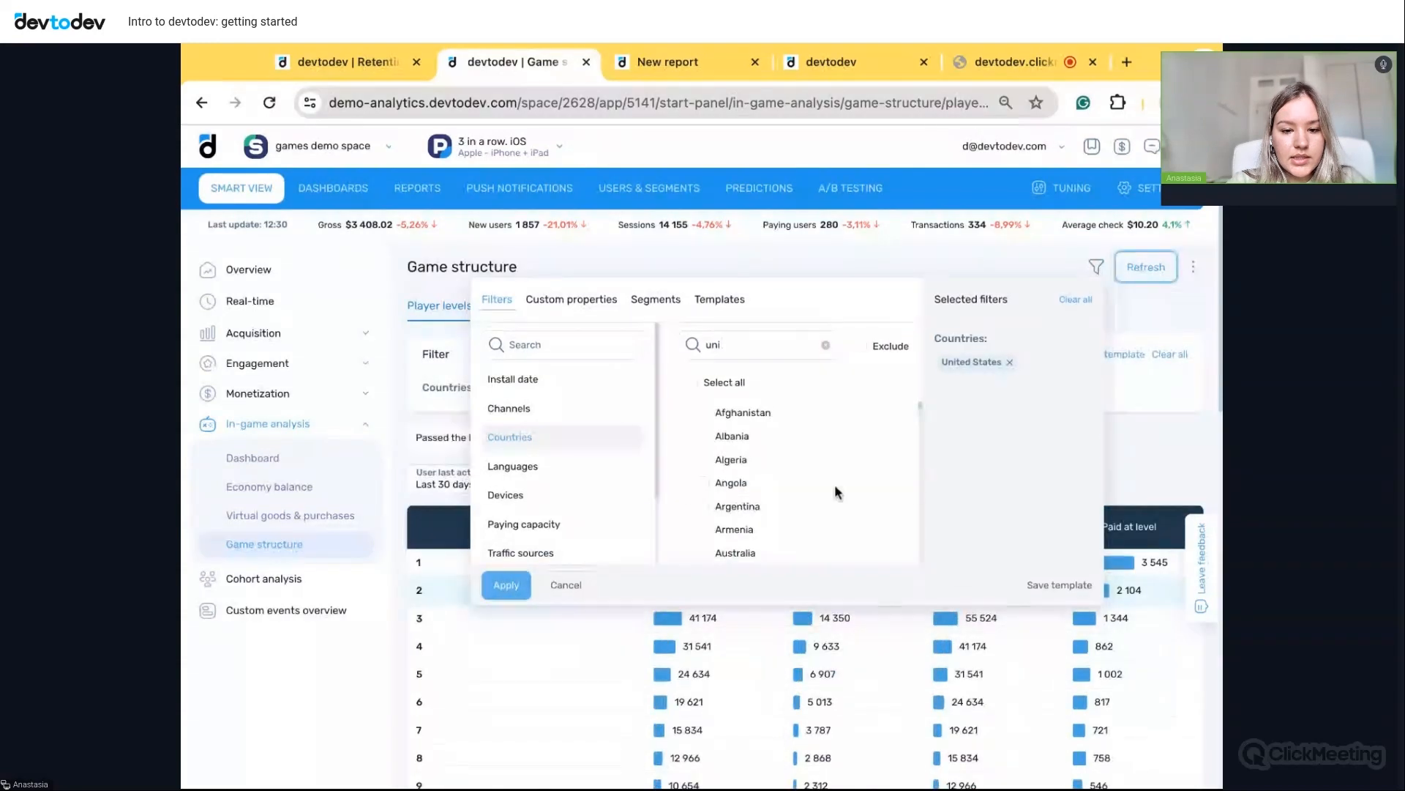
- Rebuild the levels table and review the United States figures, 19,531 passing level 1
left_click(1153, 271)
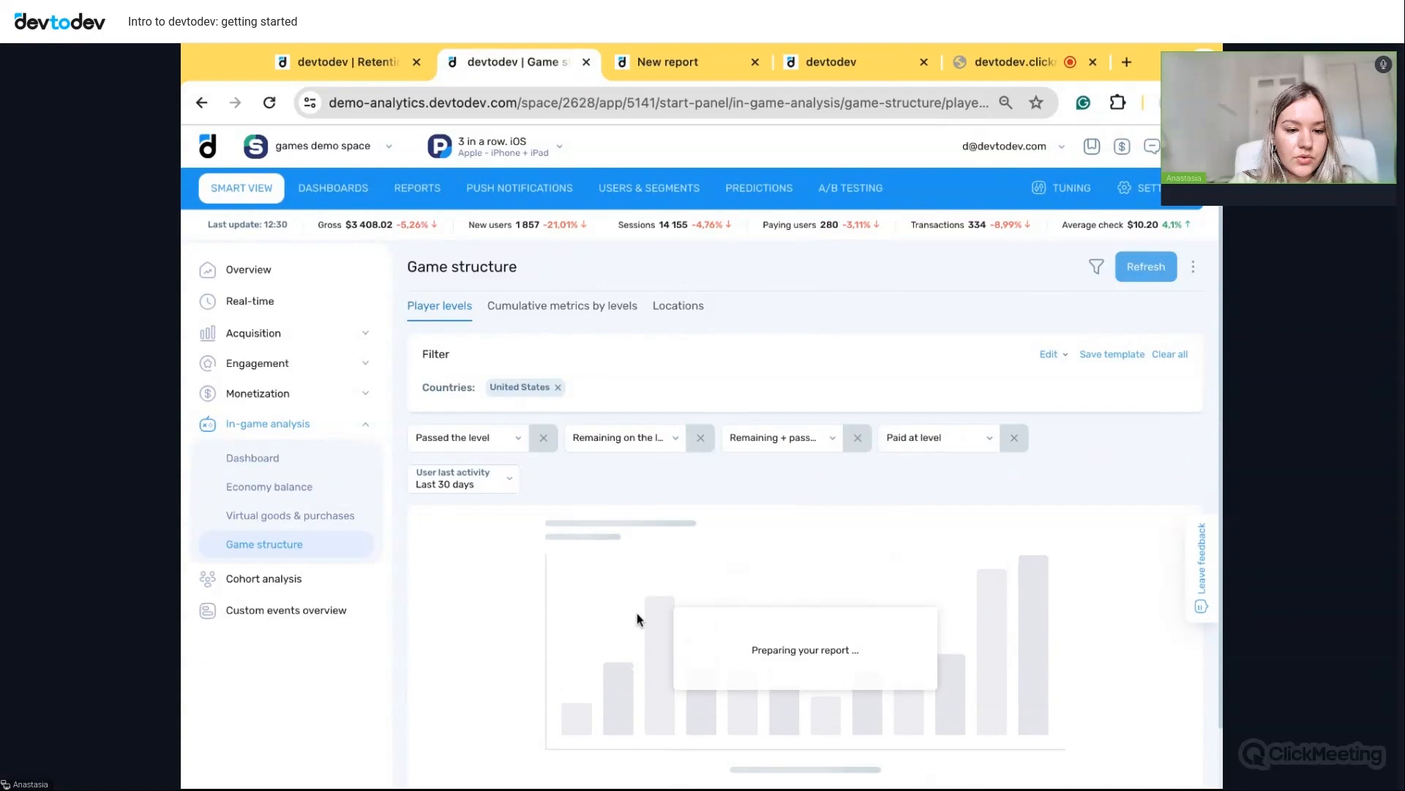
scroll(637, 618, "down", 1)
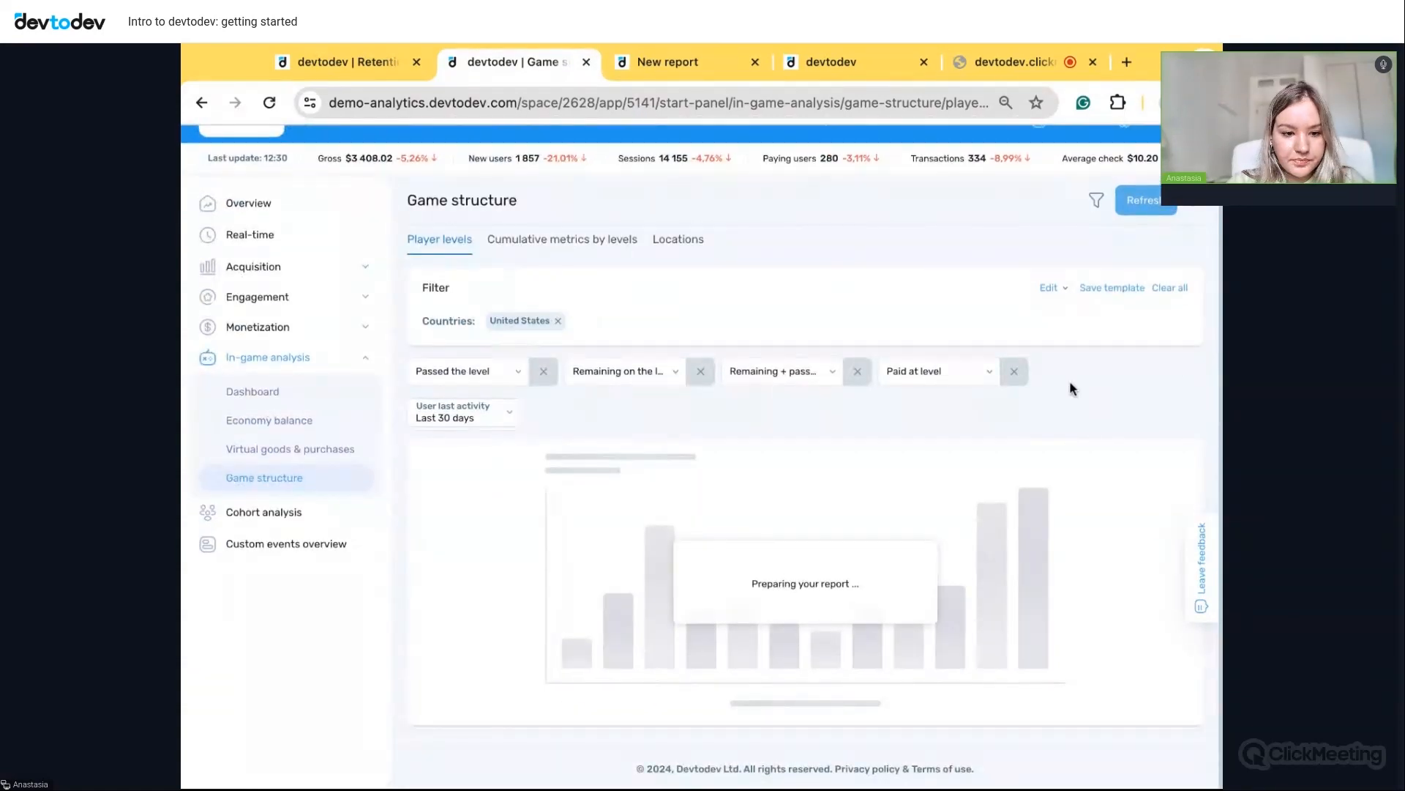
scroll(912, 612, "down", 2)
scroll(914, 618, "up", 2)
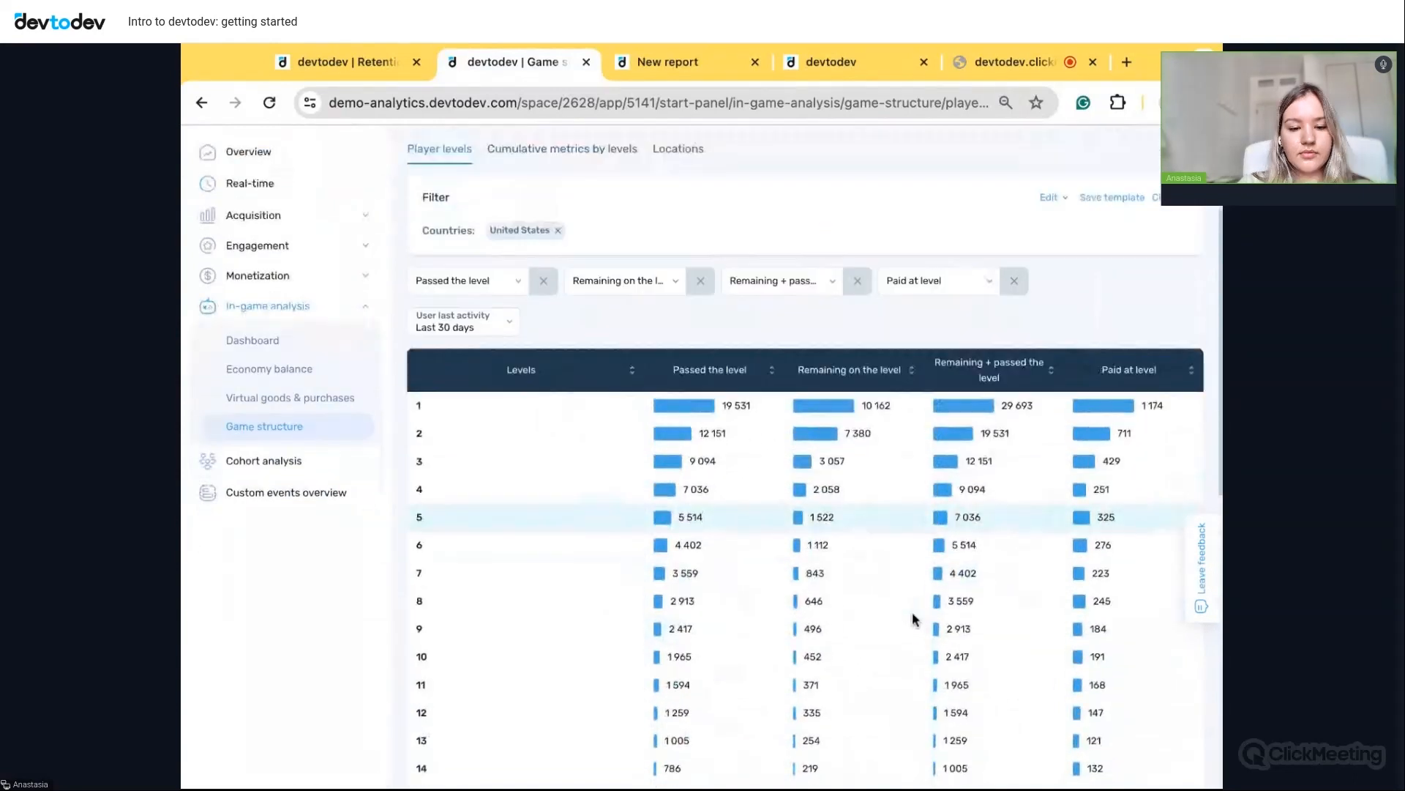
scroll(944, 459, "up", 1)
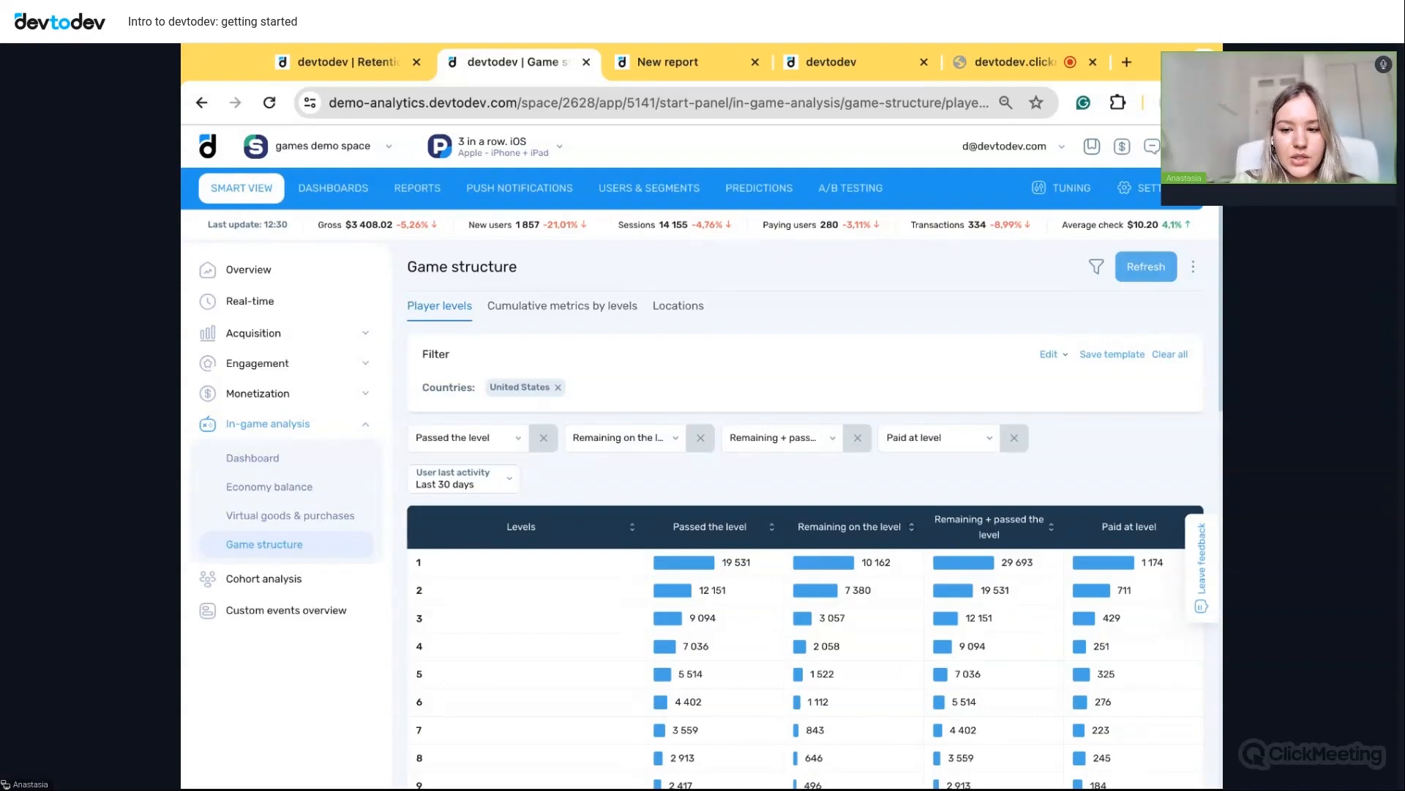
- Start a Basic metrics report with the Paying conversion and Tutorial conversion metrics
left_click(416, 189)
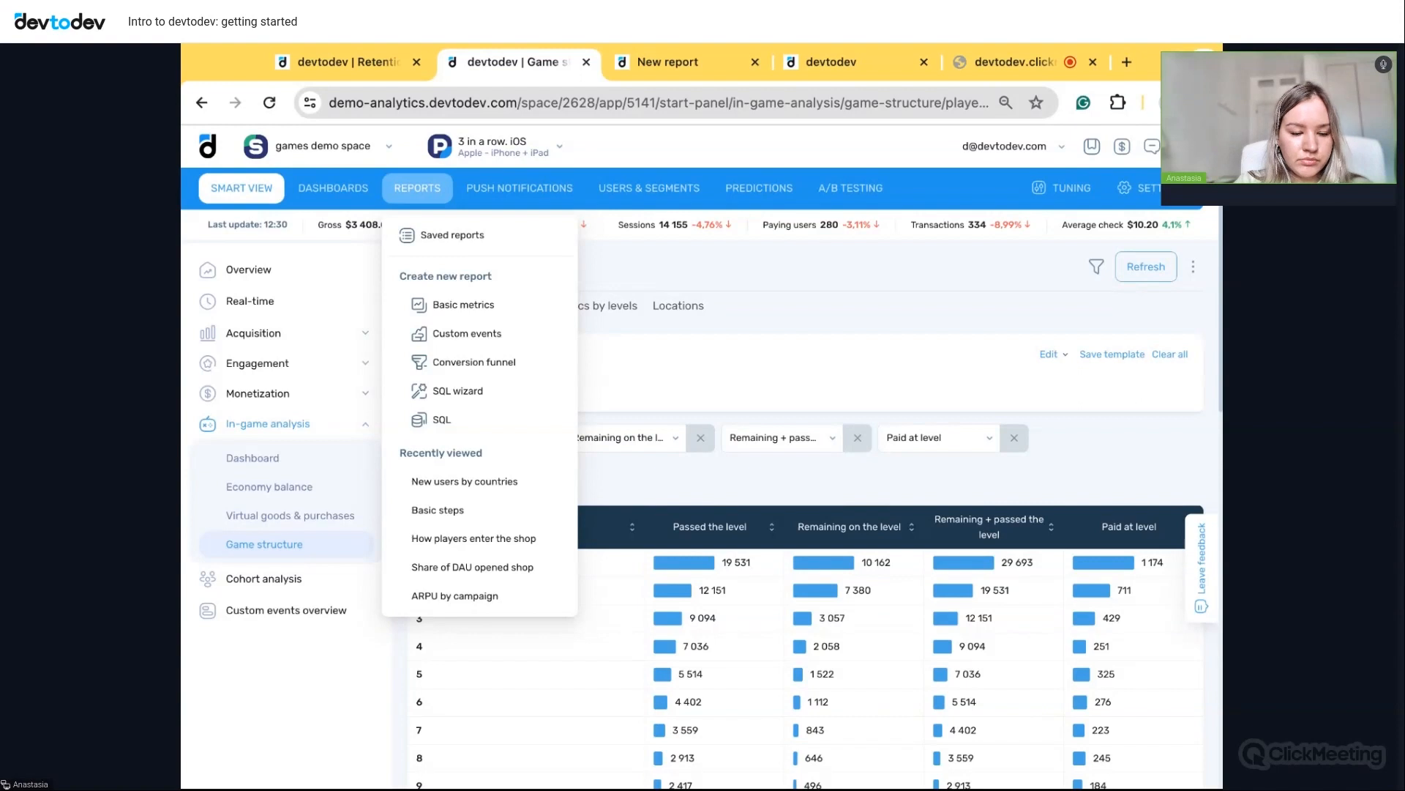
left_click(462, 304)
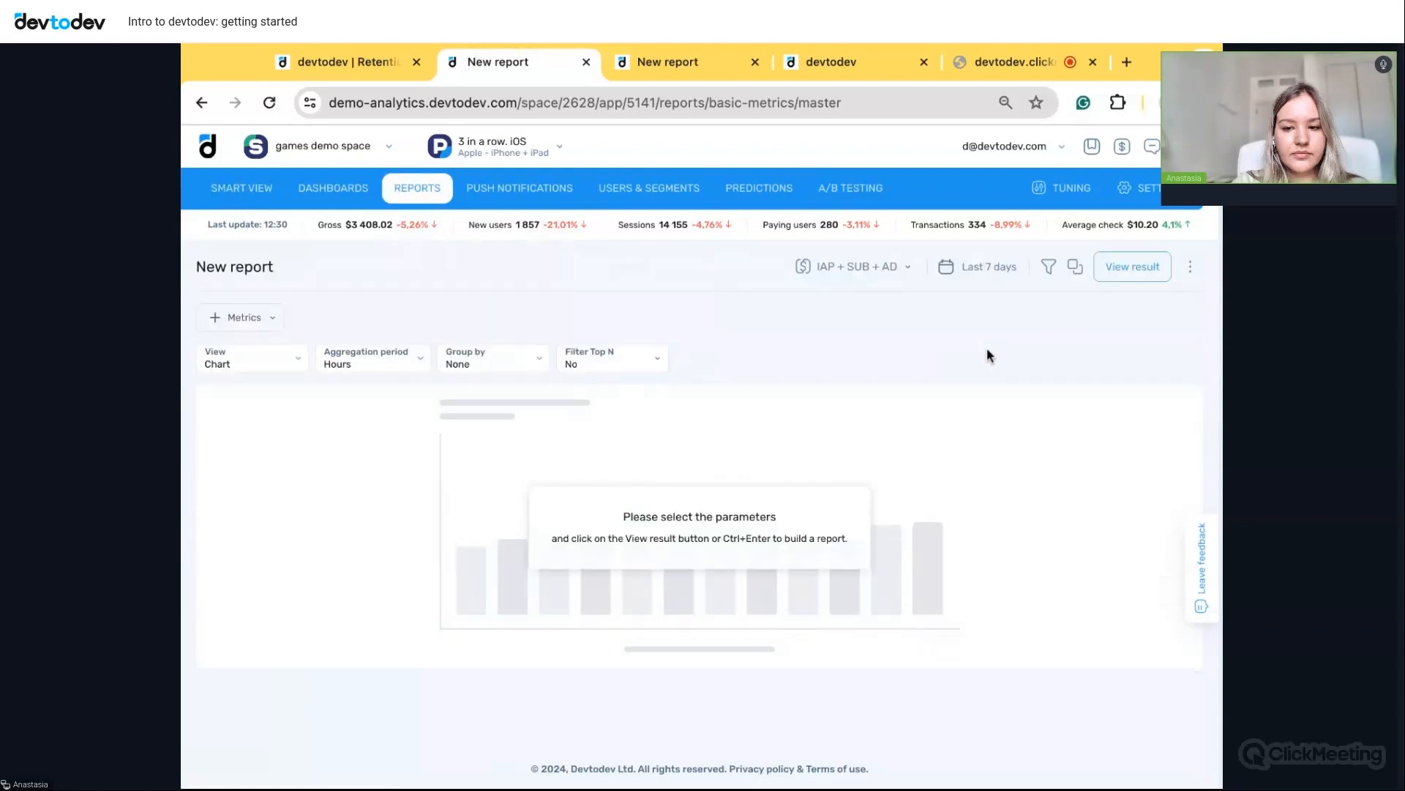
left_click(267, 318)
scroll(356, 480, "down", 5)
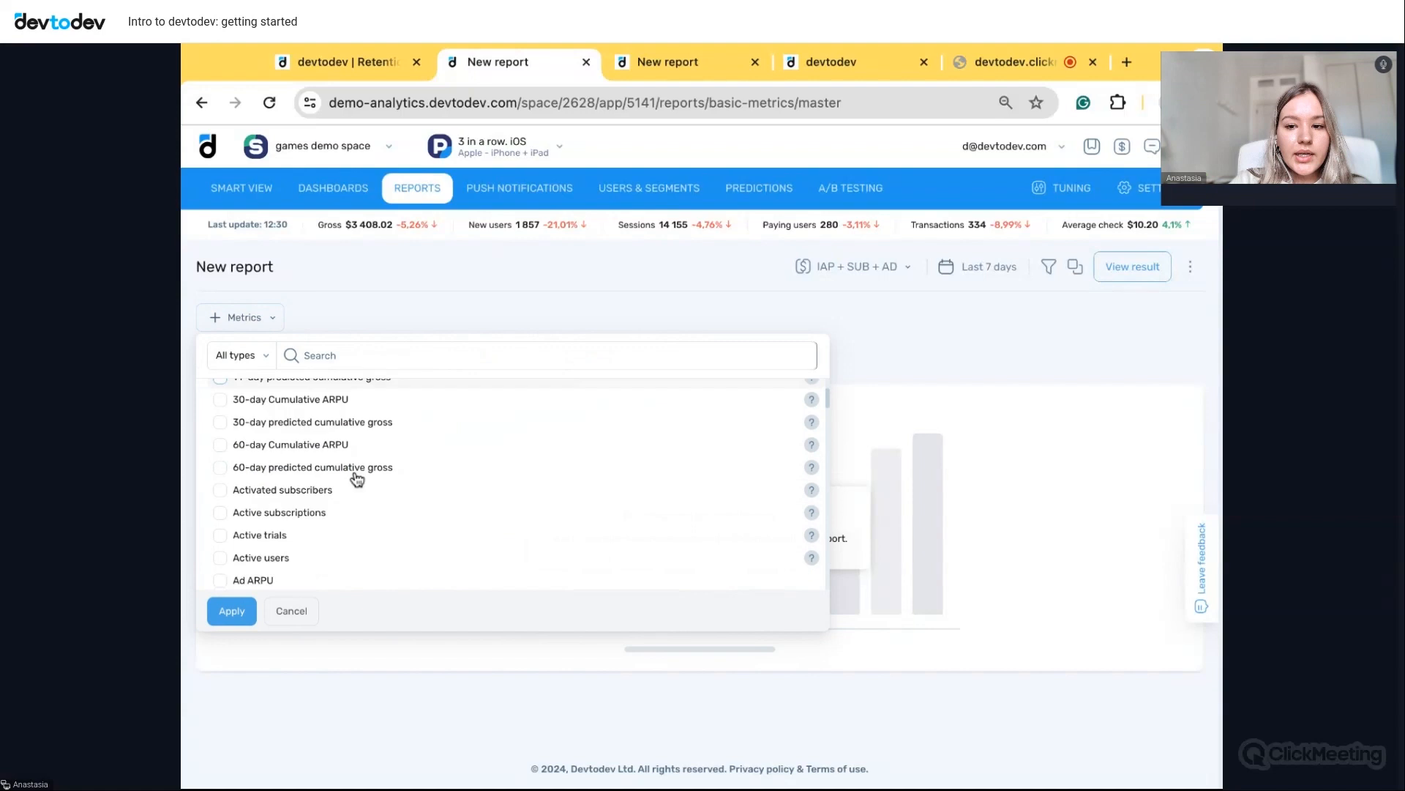
scroll(357, 480, "down", 6)
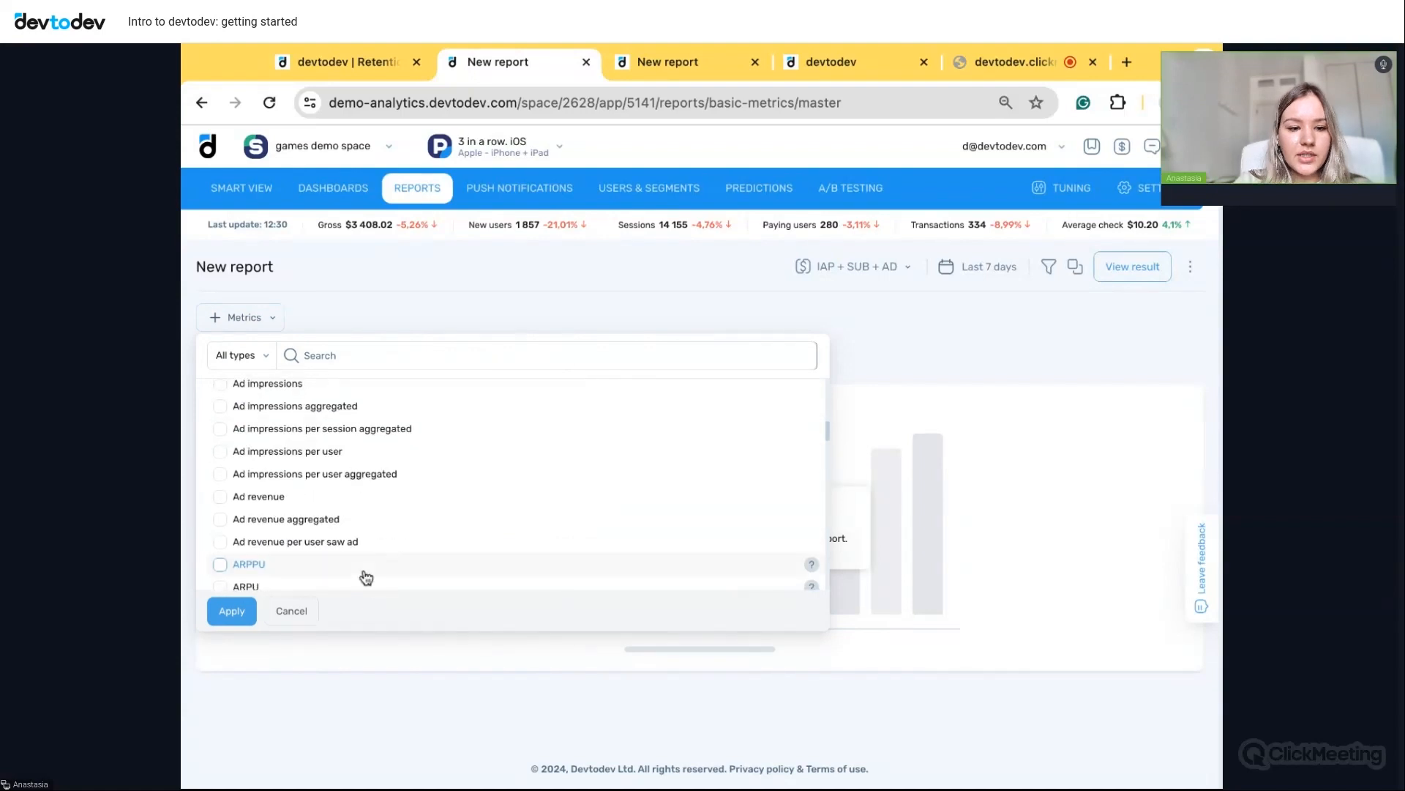
scroll(366, 578, "down", 1)
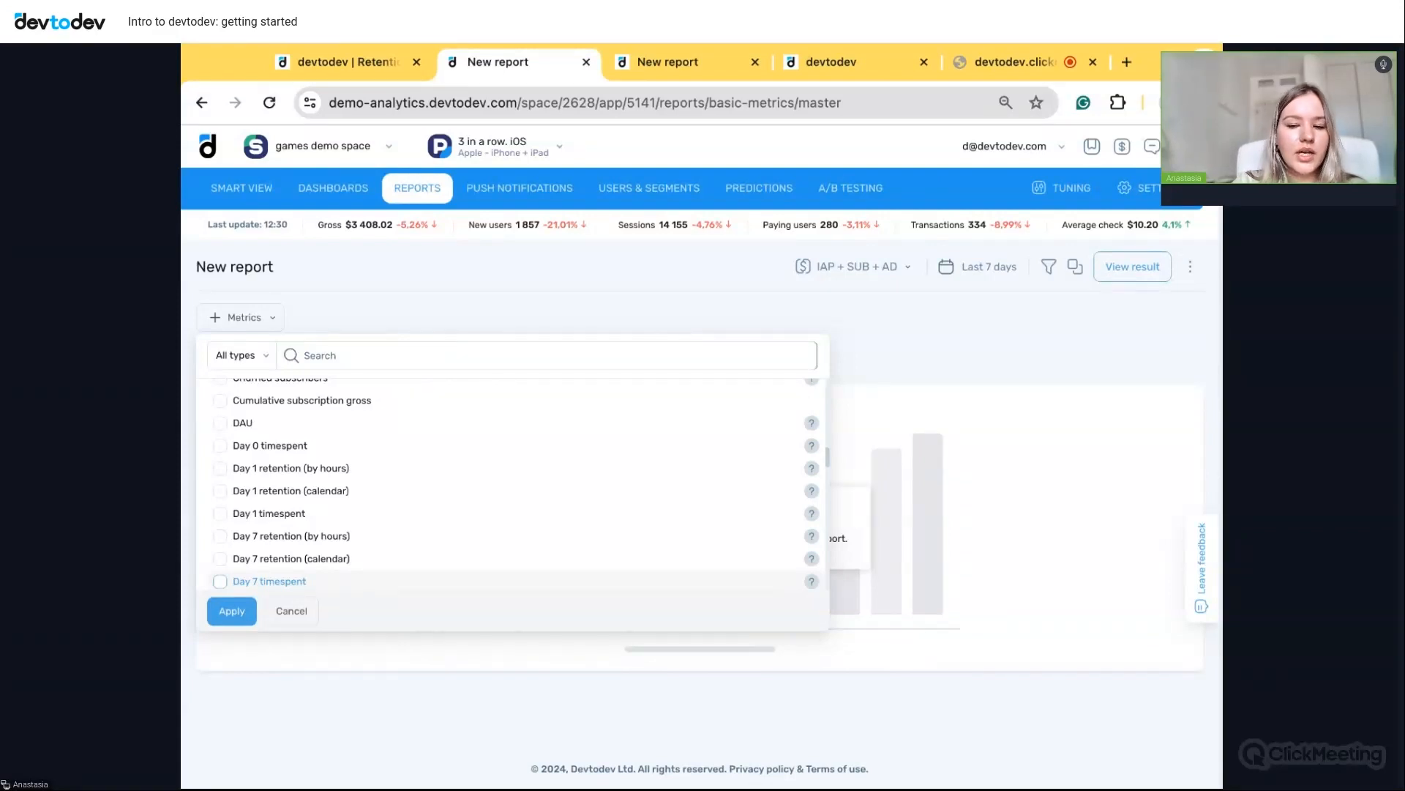
scroll(356, 507, "up", 12)
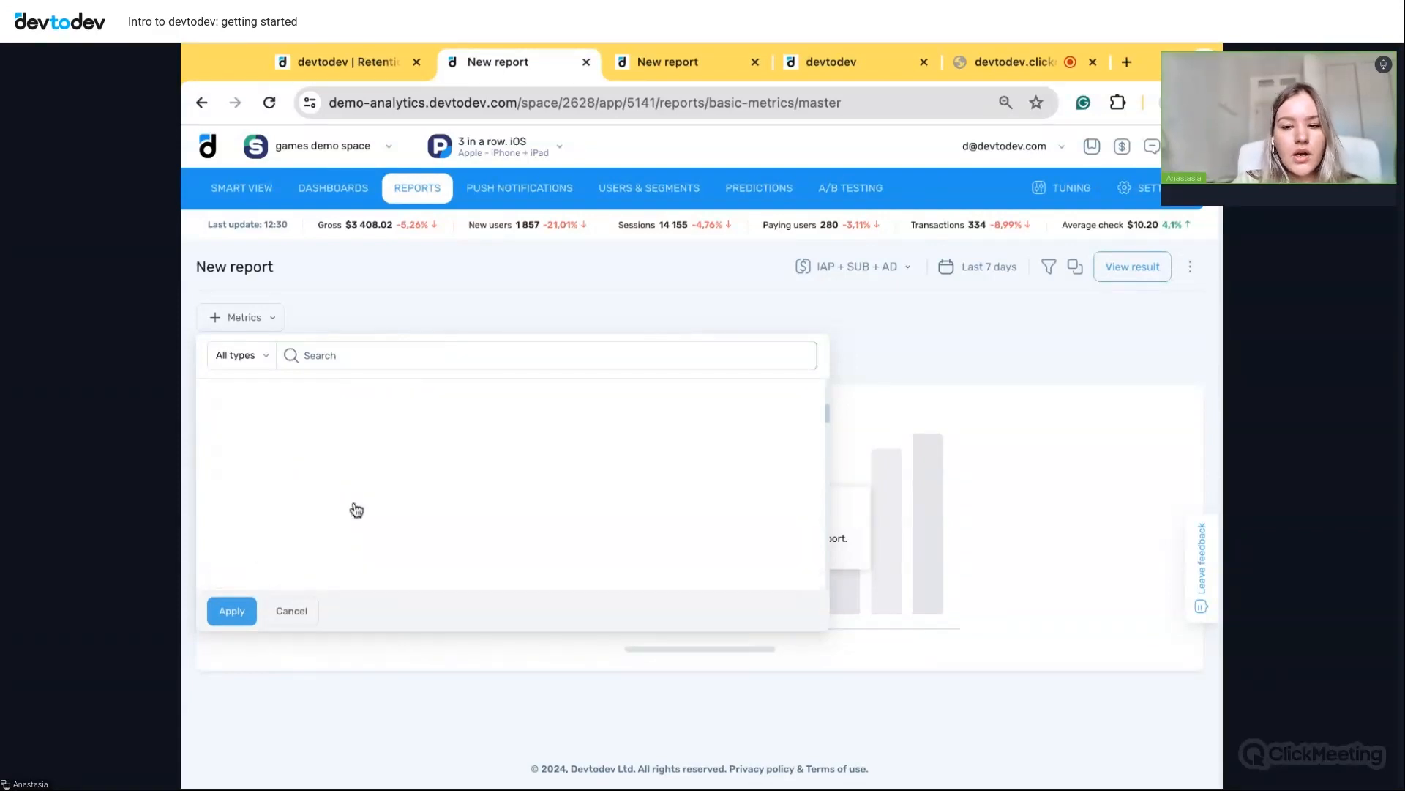
left_click(439, 352)
type("con")
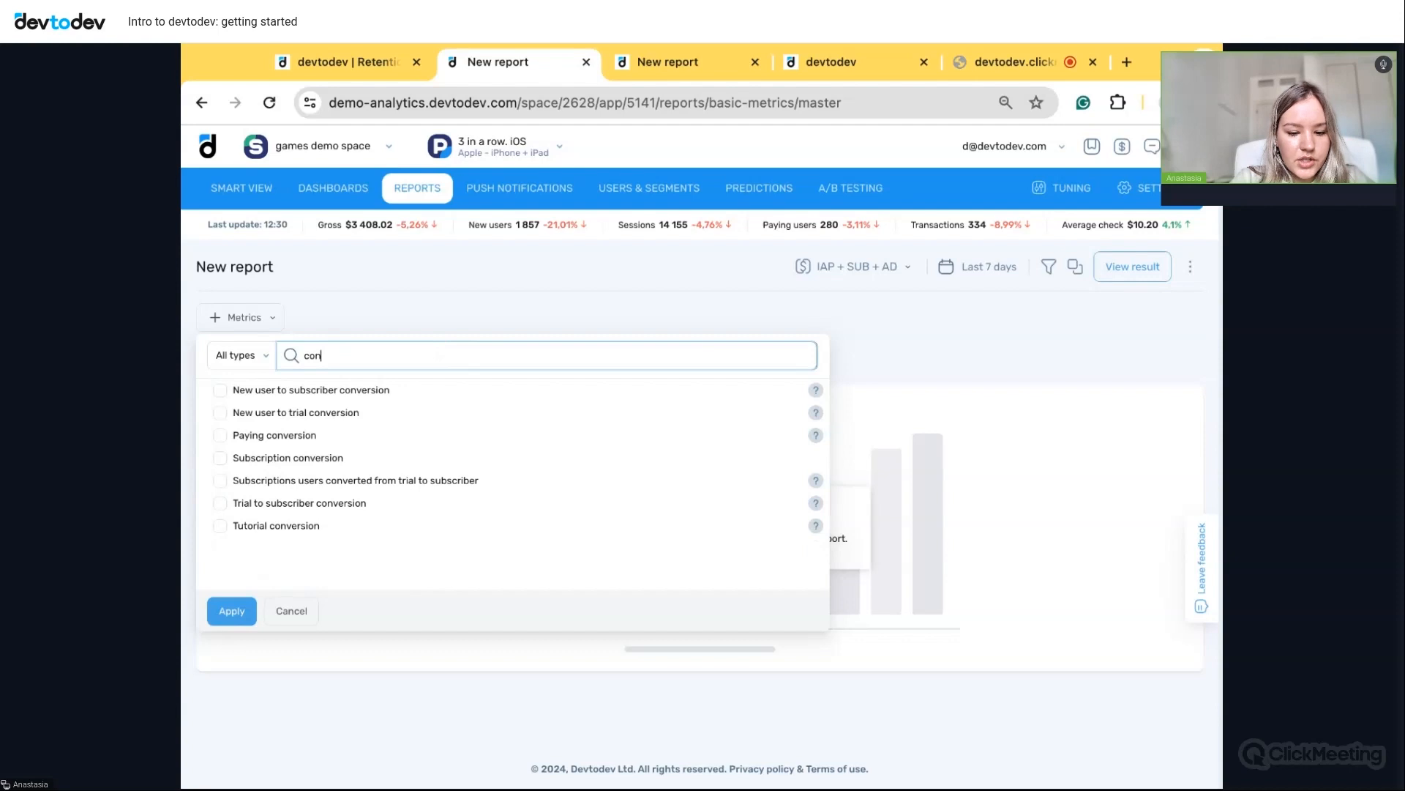
left_click(220, 435)
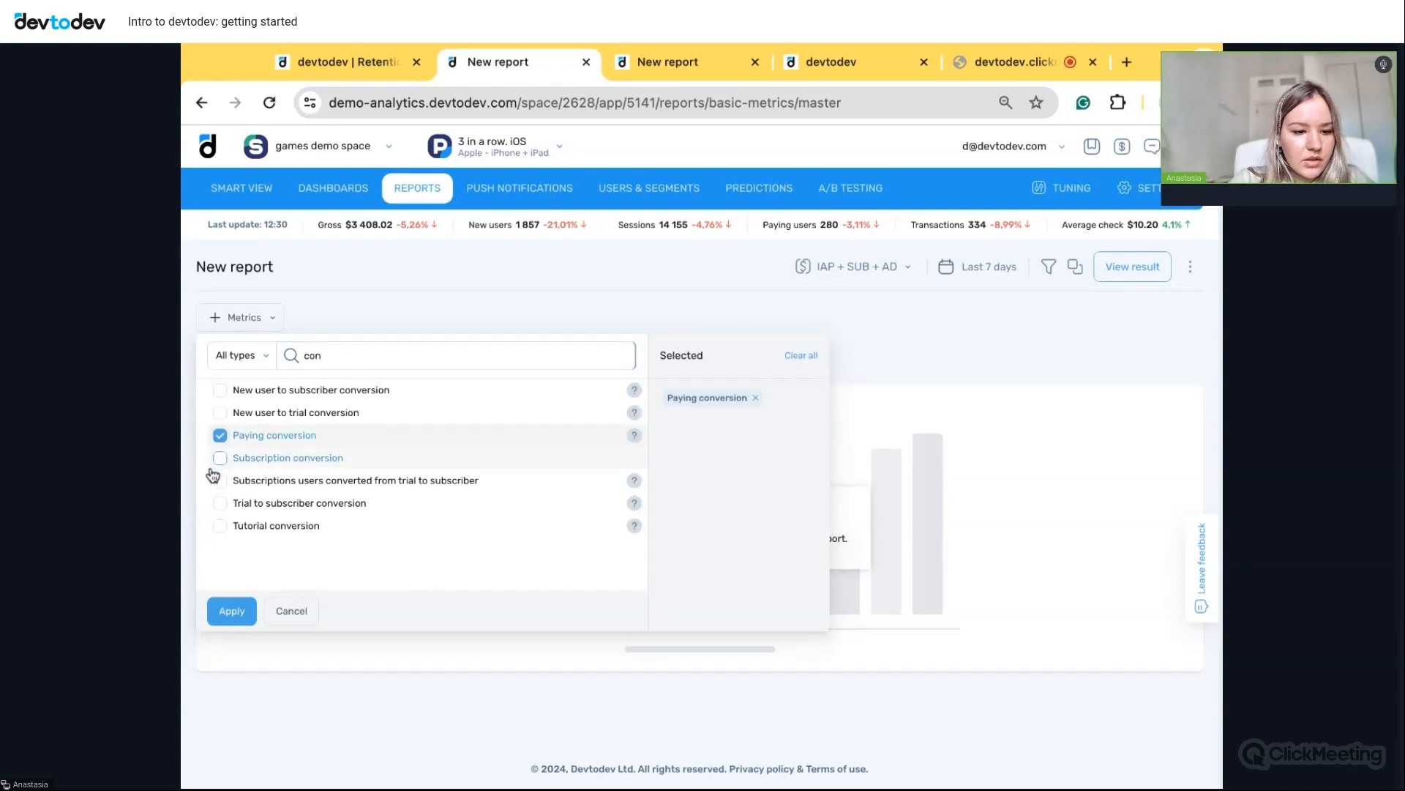
left_click(219, 527)
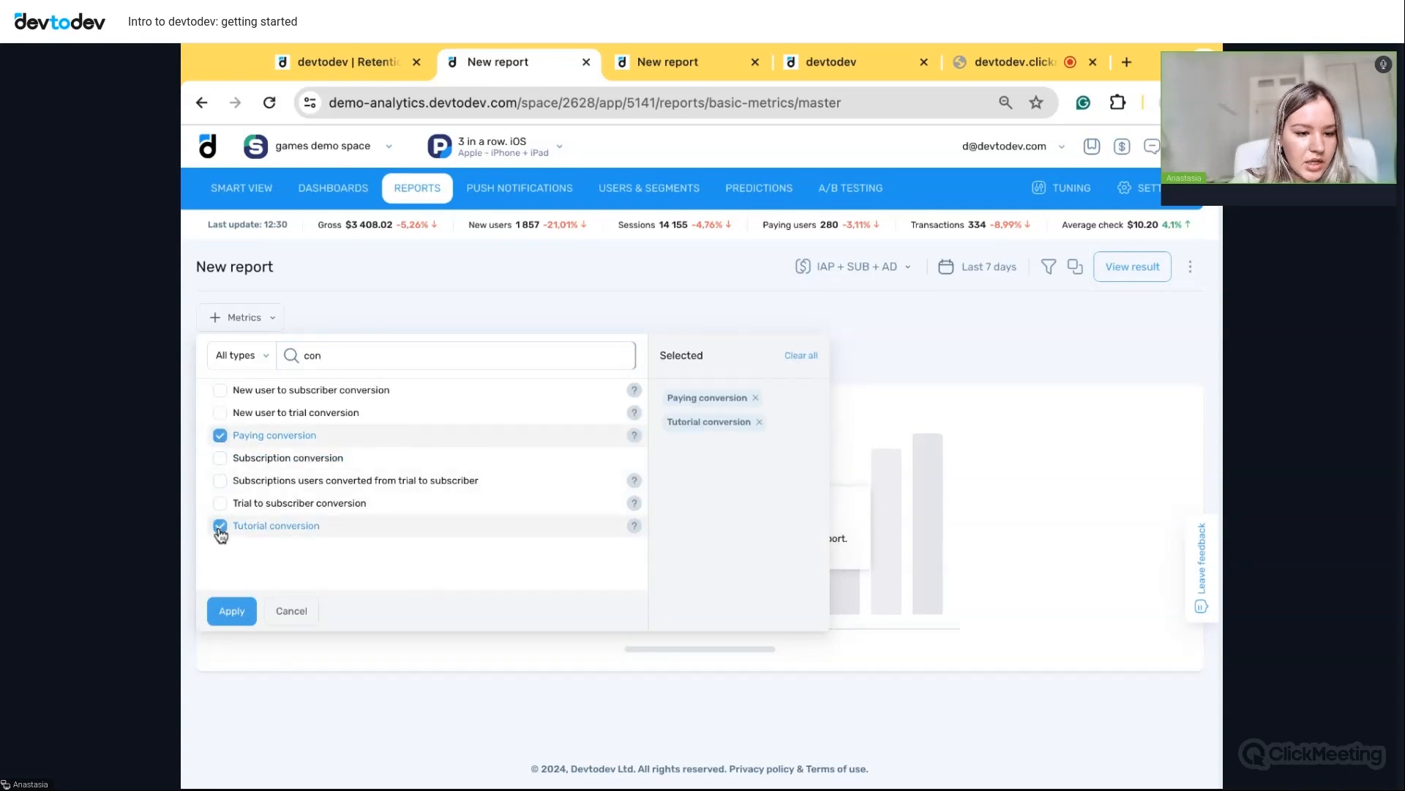
left_click(232, 611)
- Group the report by Channels and build it
left_click(498, 425)
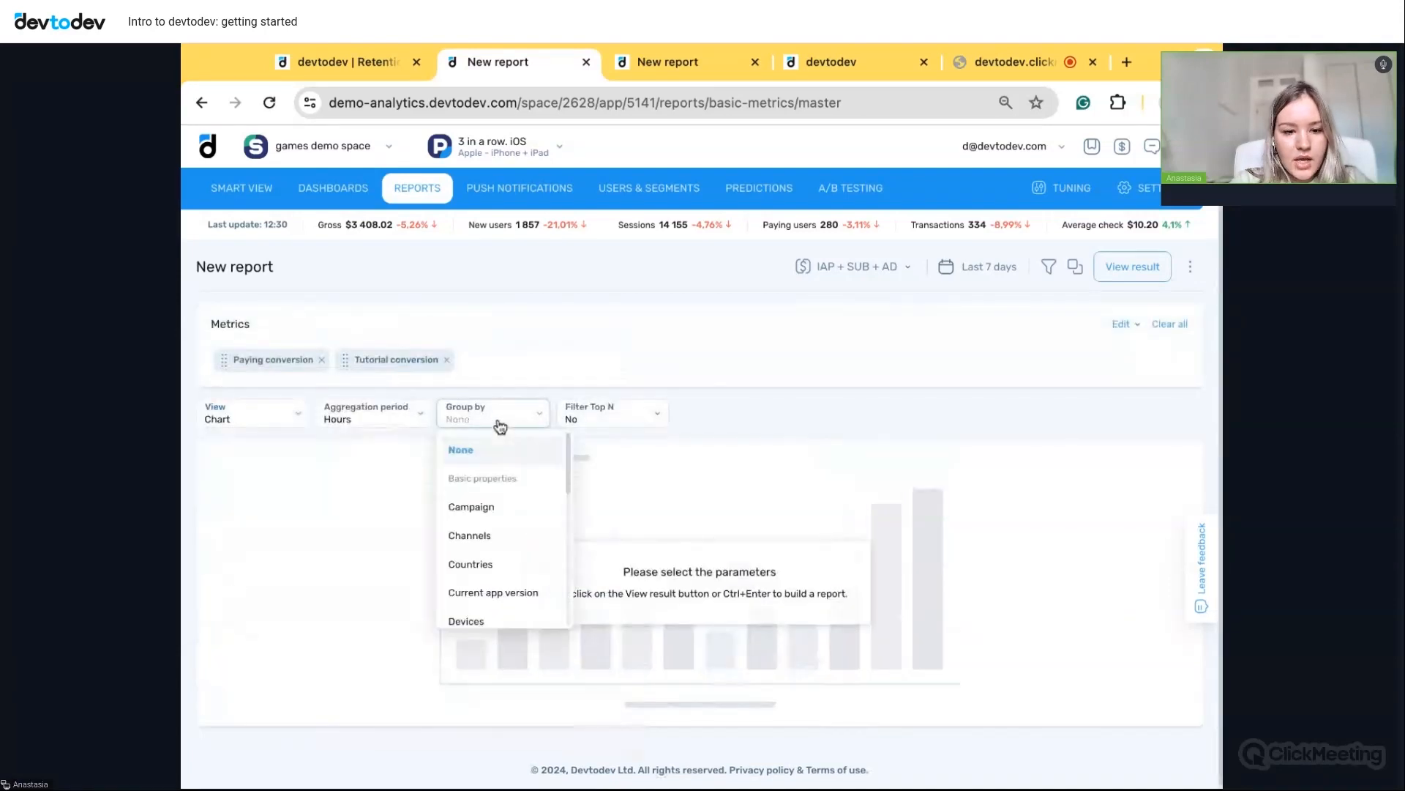
left_click(501, 547)
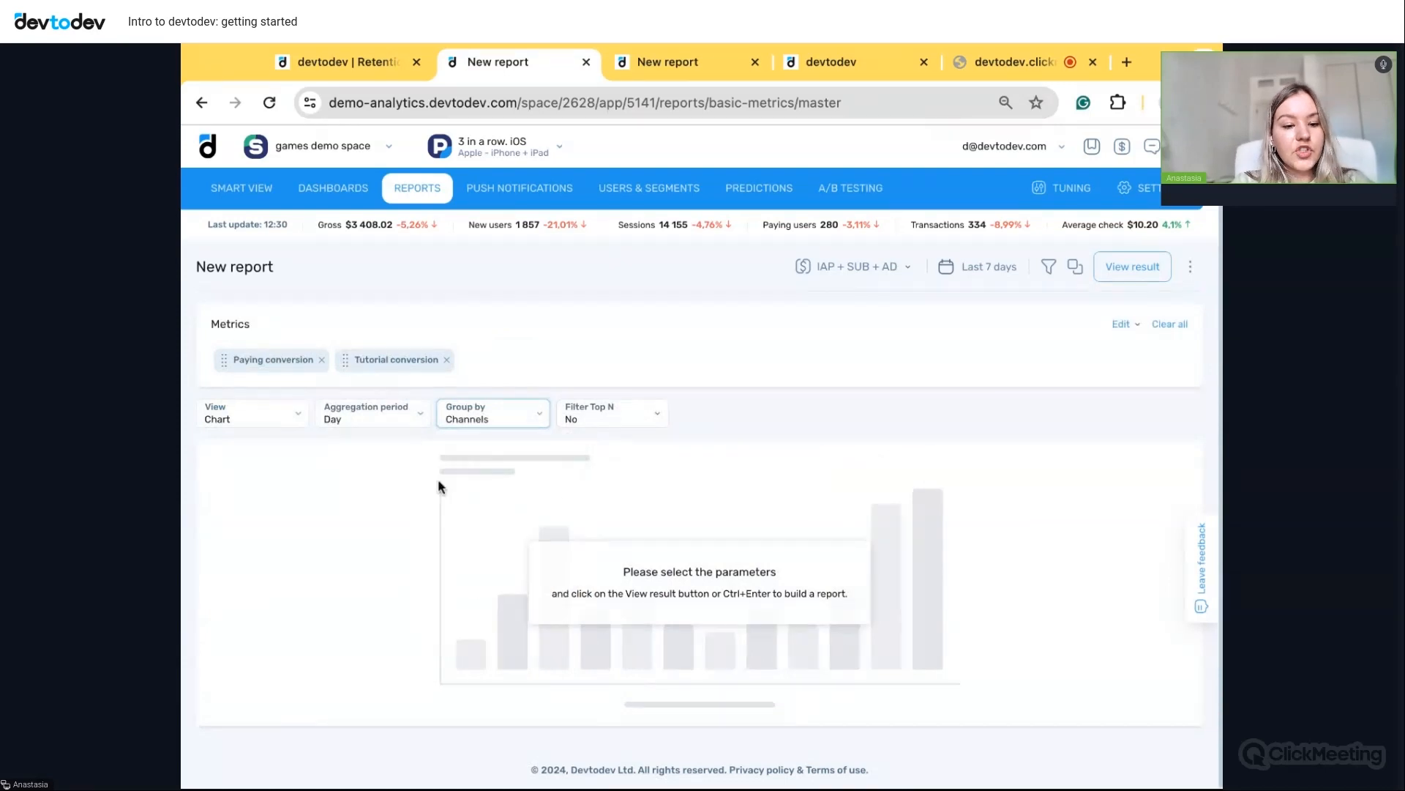
left_click(1102, 271)
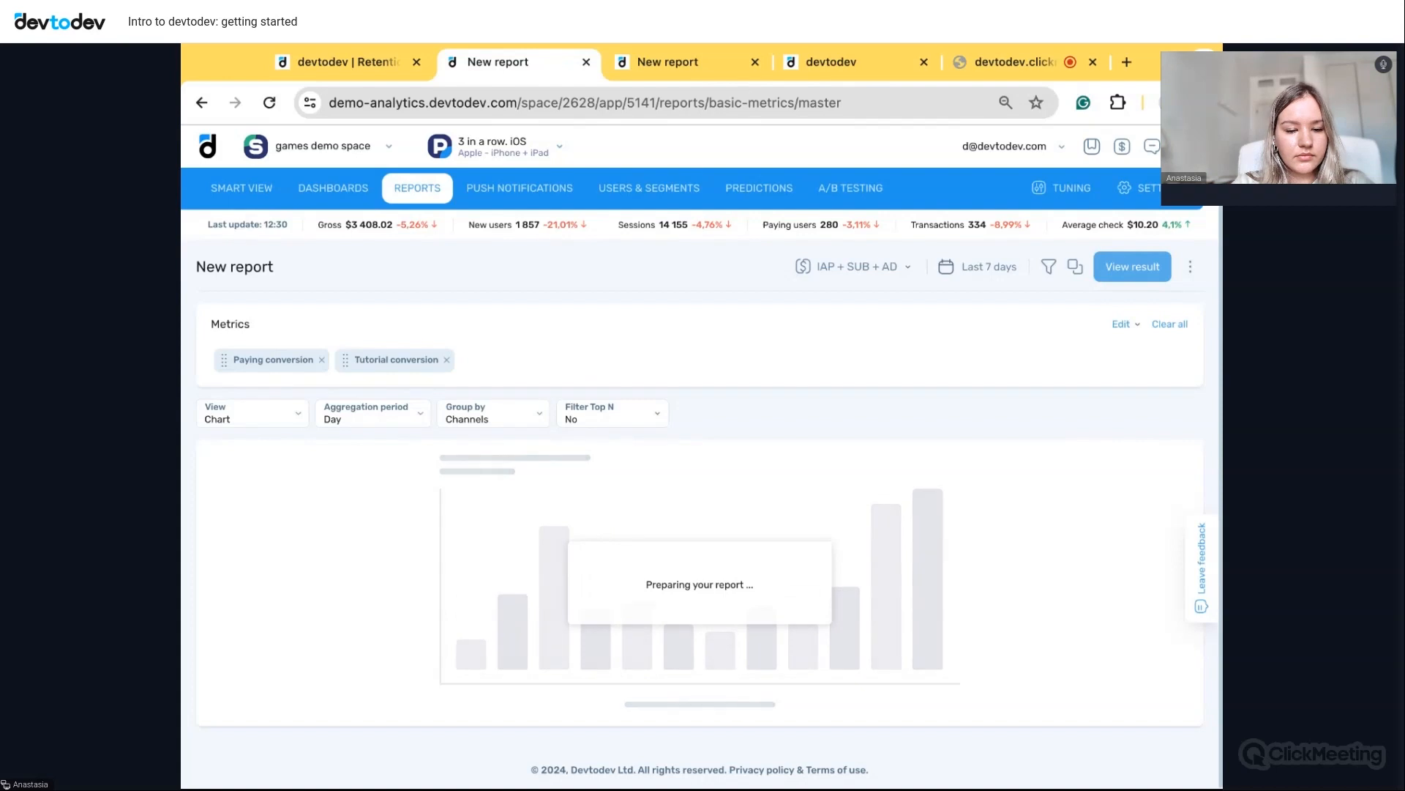
- Show the report as a Table with no aggregation period, excluding Advertising revenue
scroll(779, 439, "down", 1)
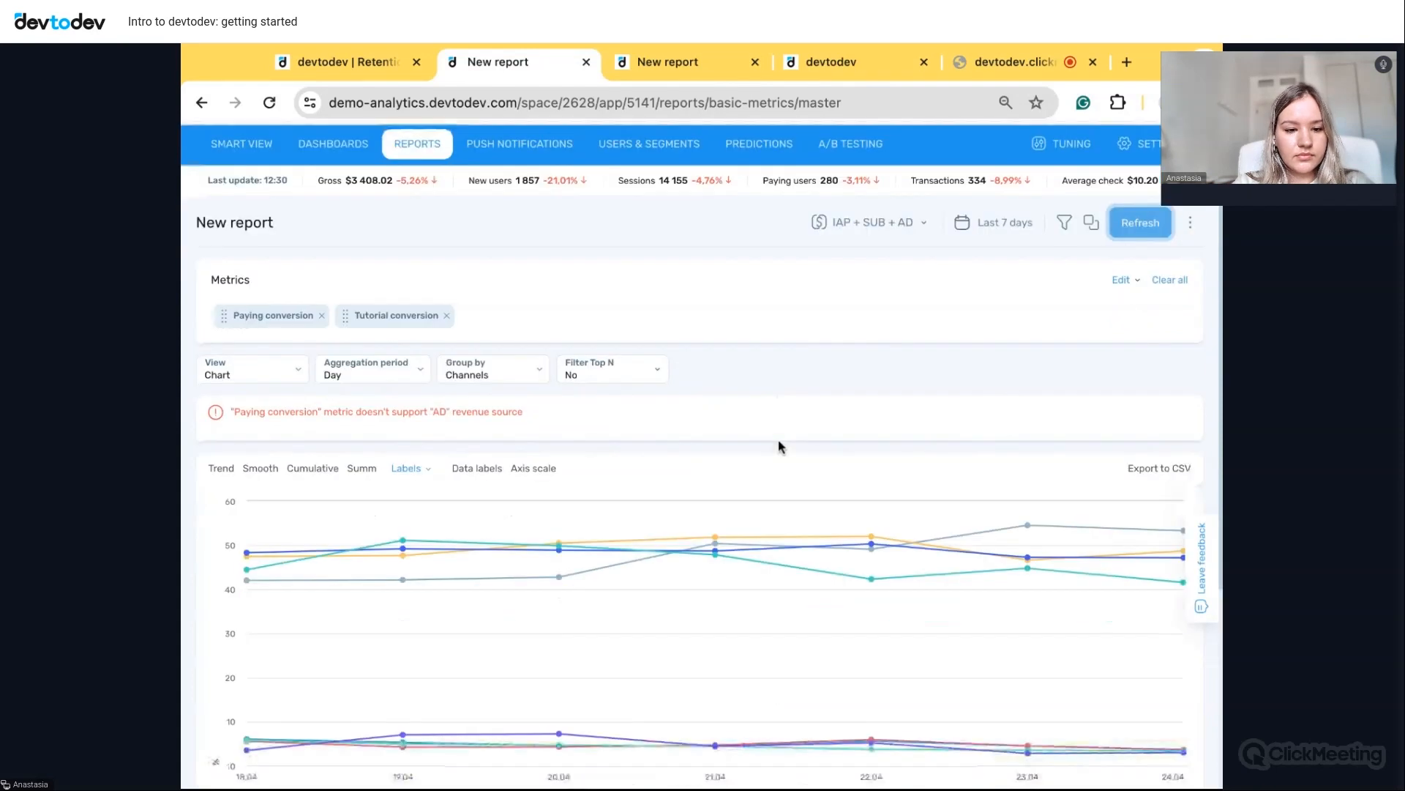
left_click(237, 354)
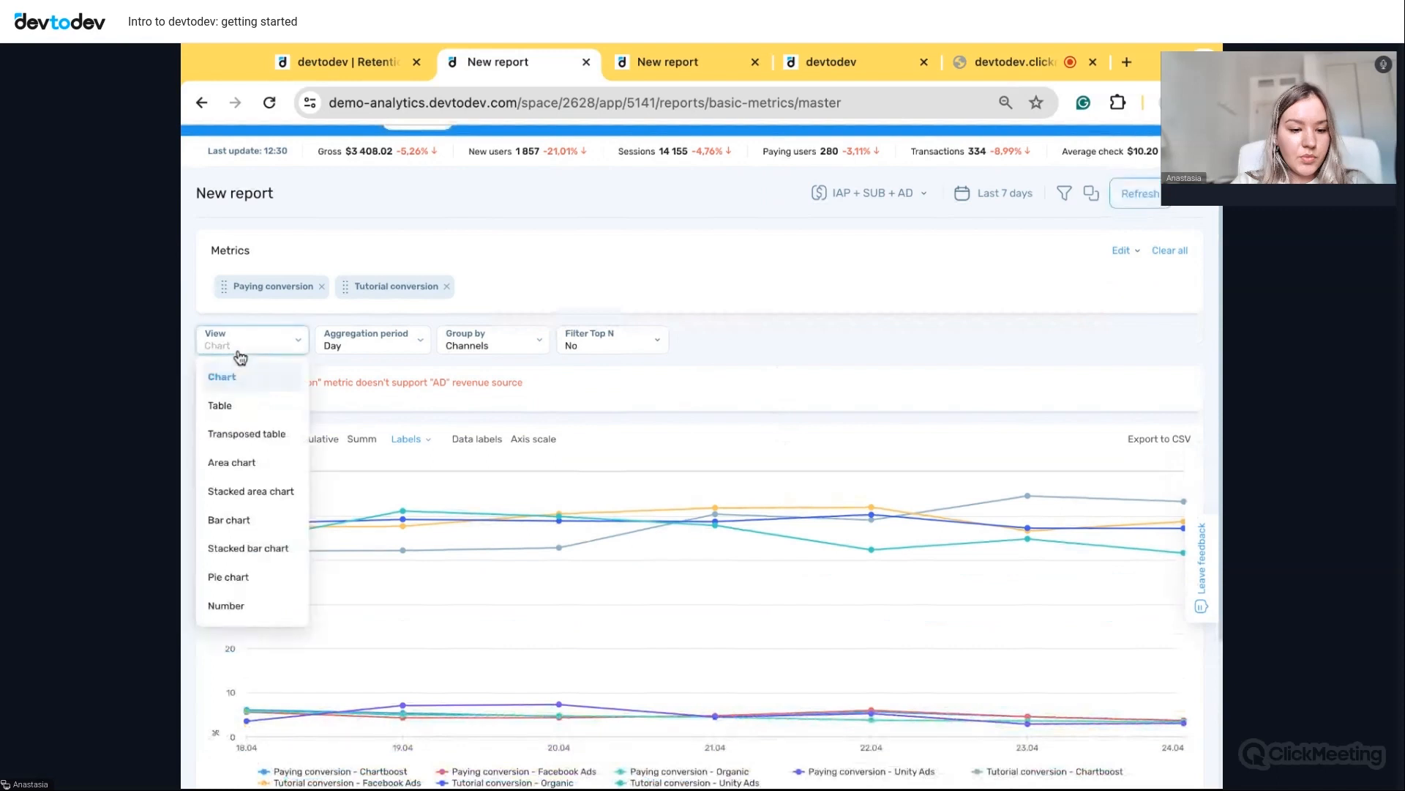
left_click(236, 402)
left_click(362, 346)
left_click(355, 385)
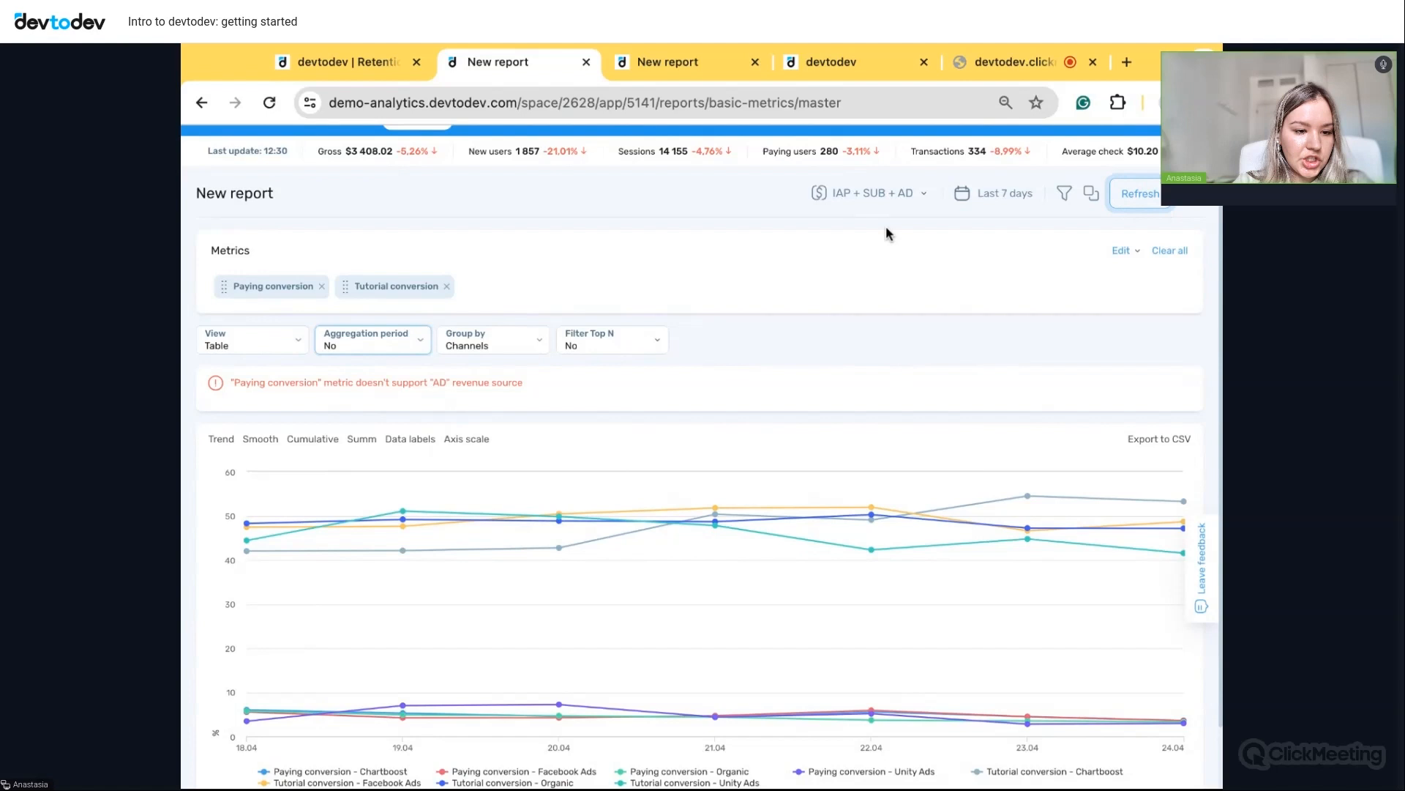
left_click(871, 194)
left_click(833, 269)
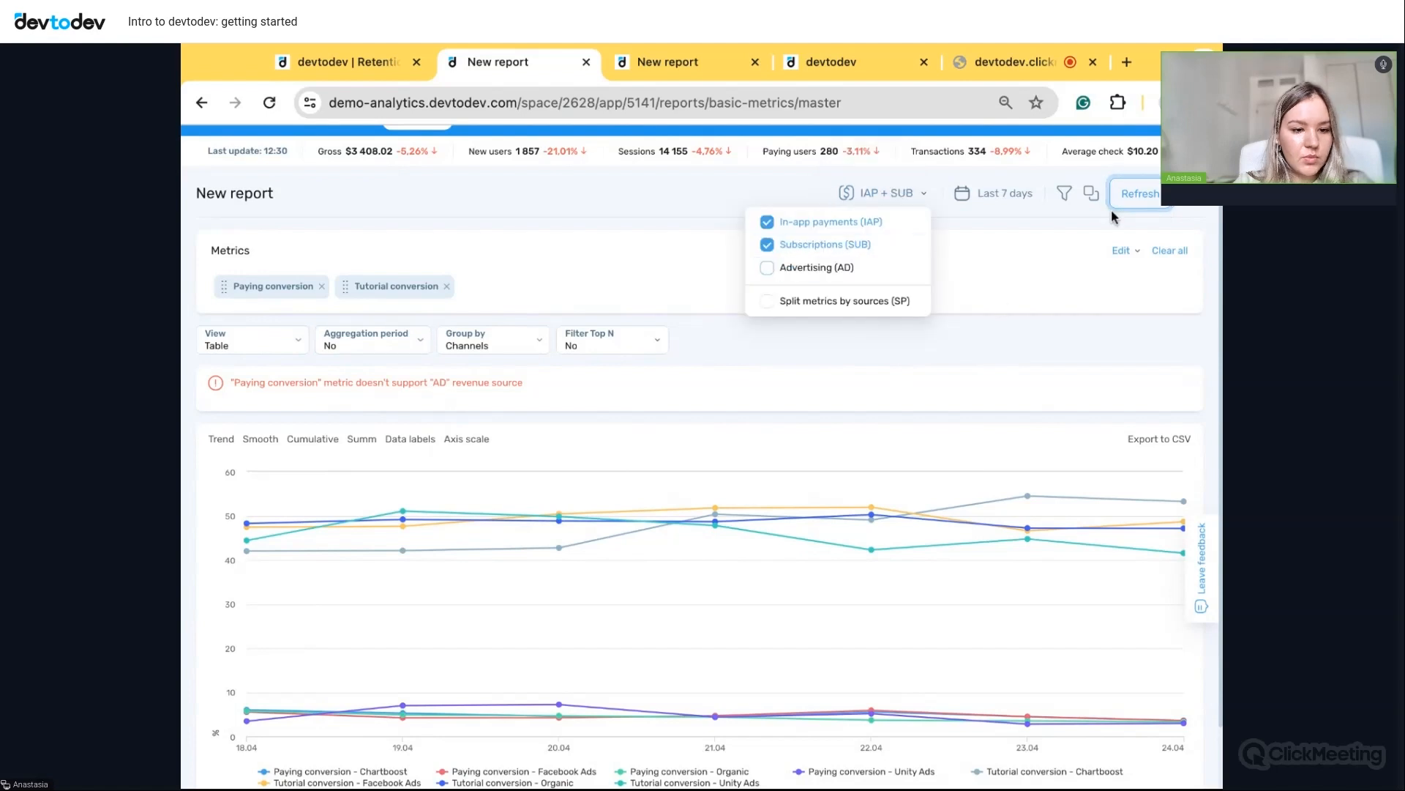
left_click(1139, 199)
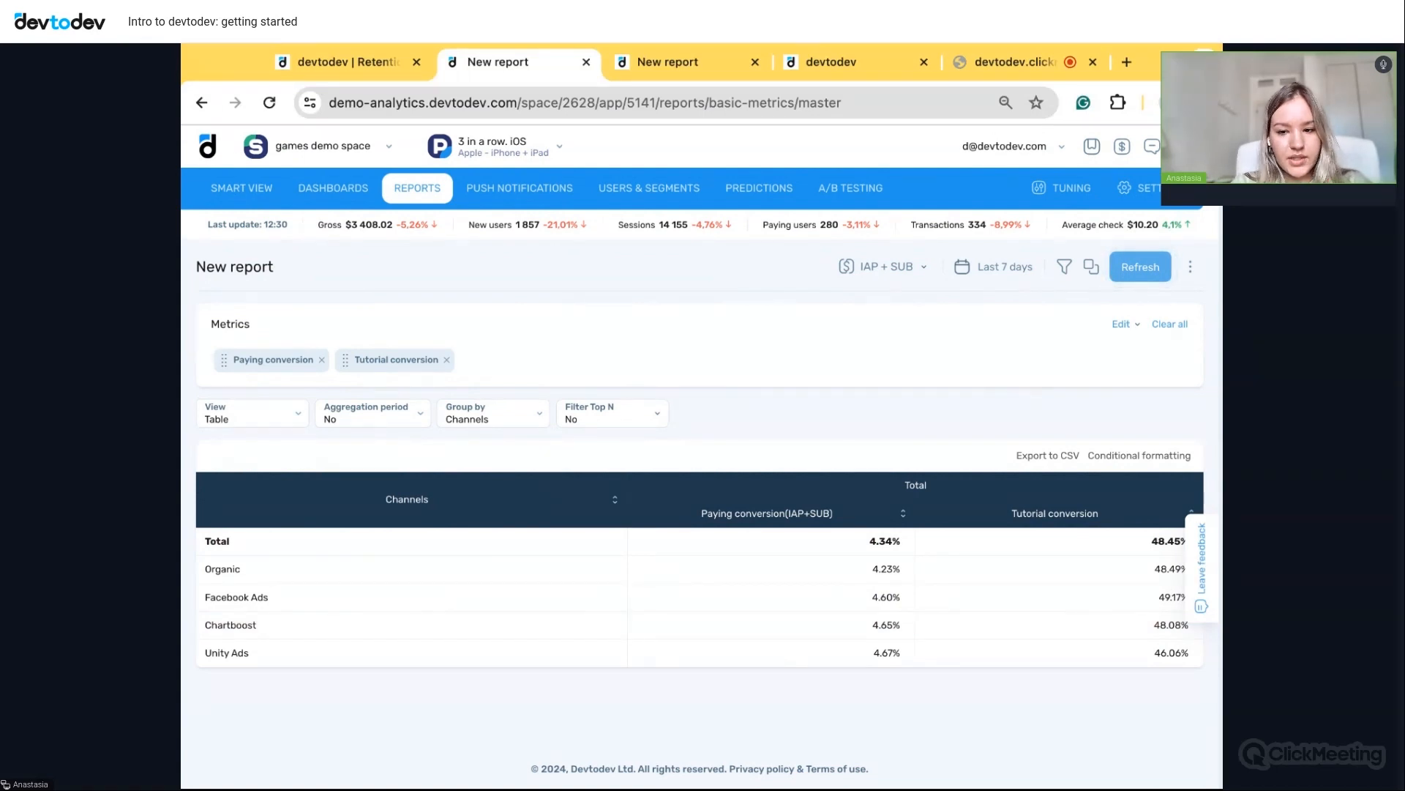
- Colour-scale Paying conversion with the default scale and Tutorial conversion with Blue RYB
left_click(1136, 459)
left_click(735, 295)
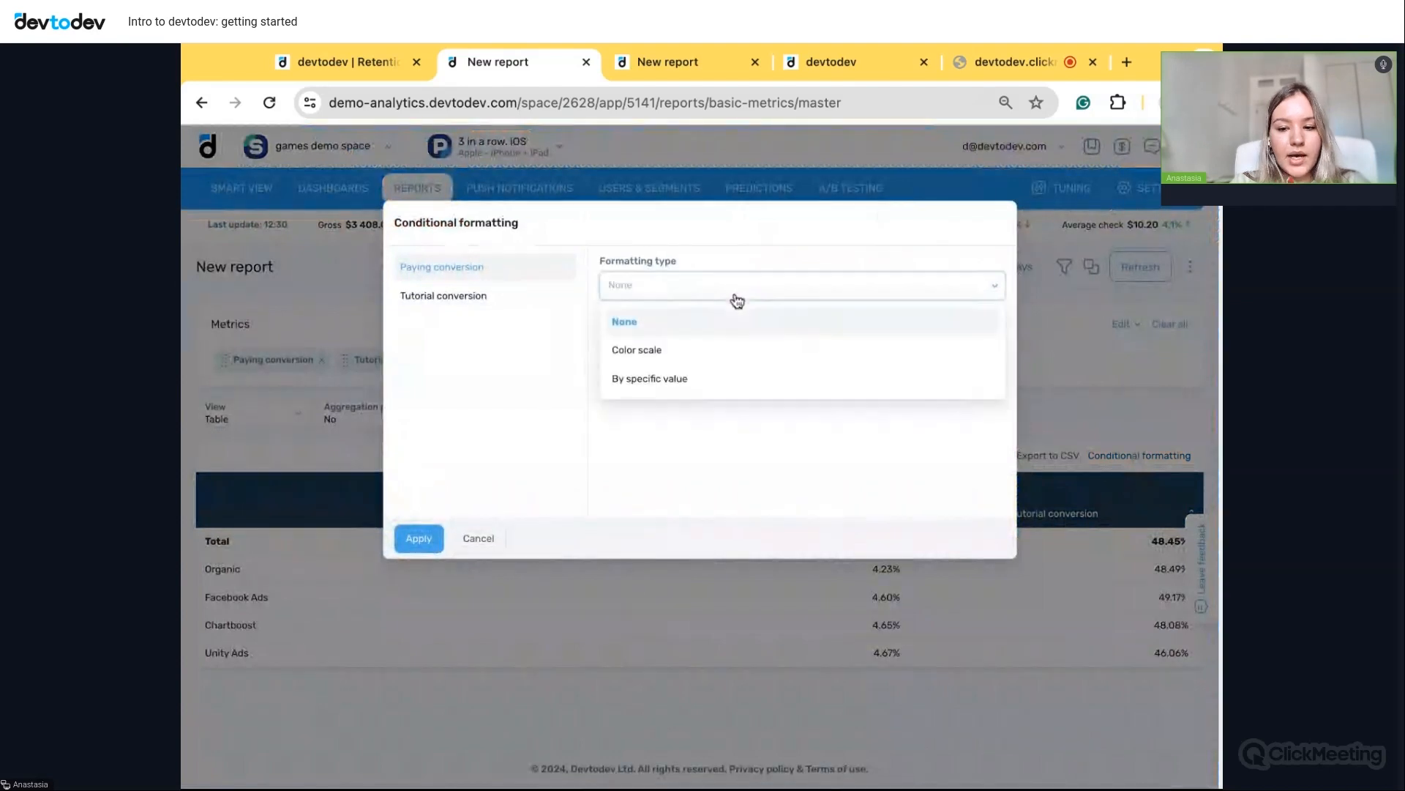
left_click(696, 352)
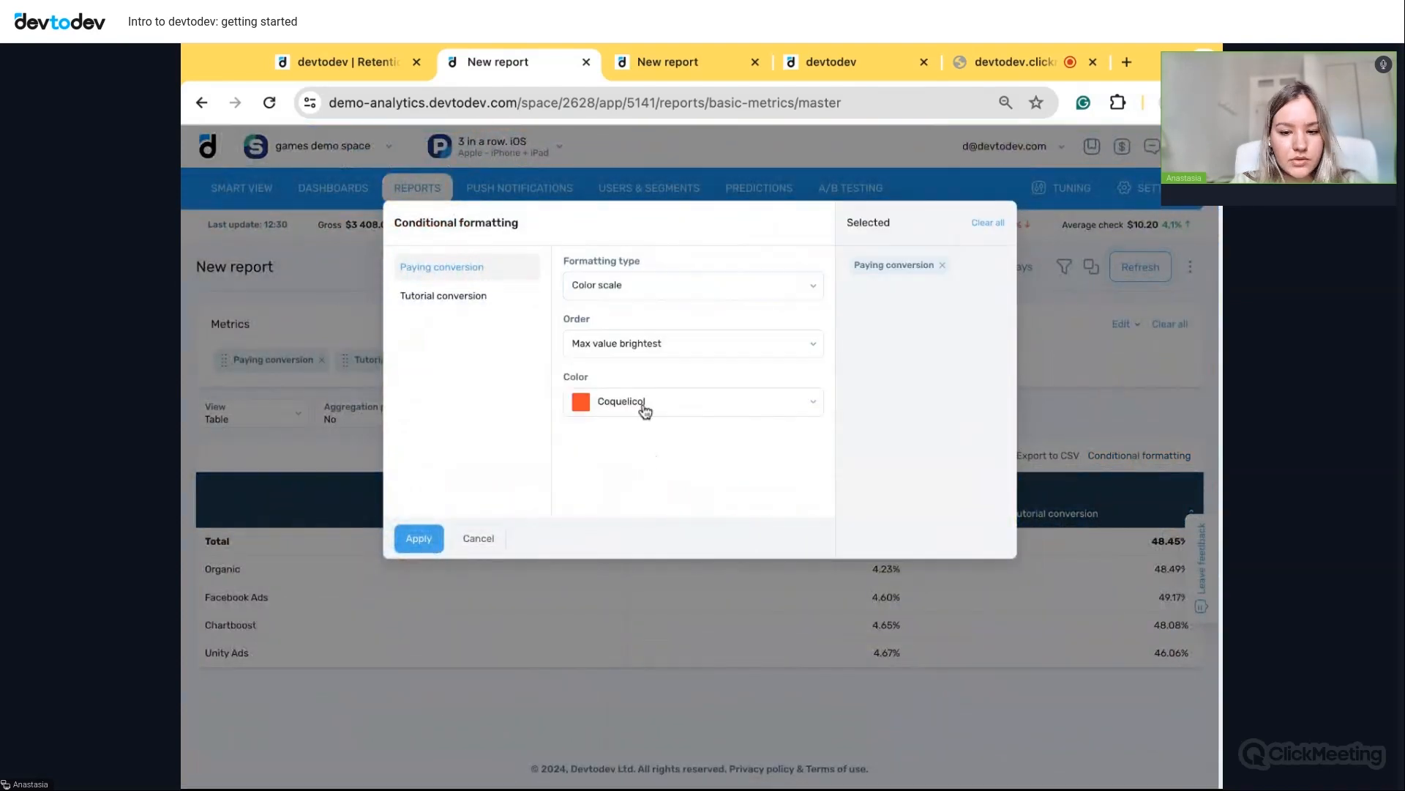
left_click(477, 299)
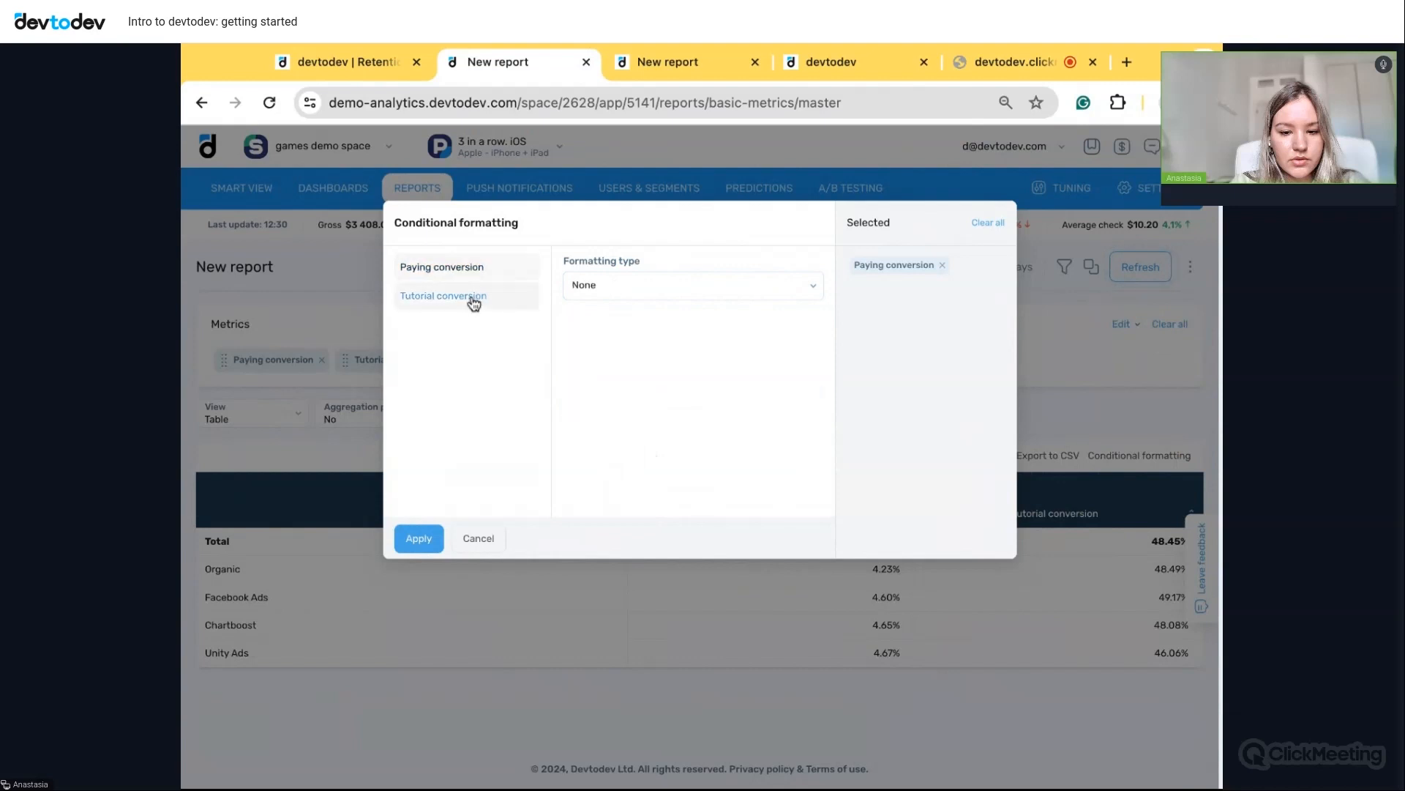
left_click(653, 285)
left_click(637, 354)
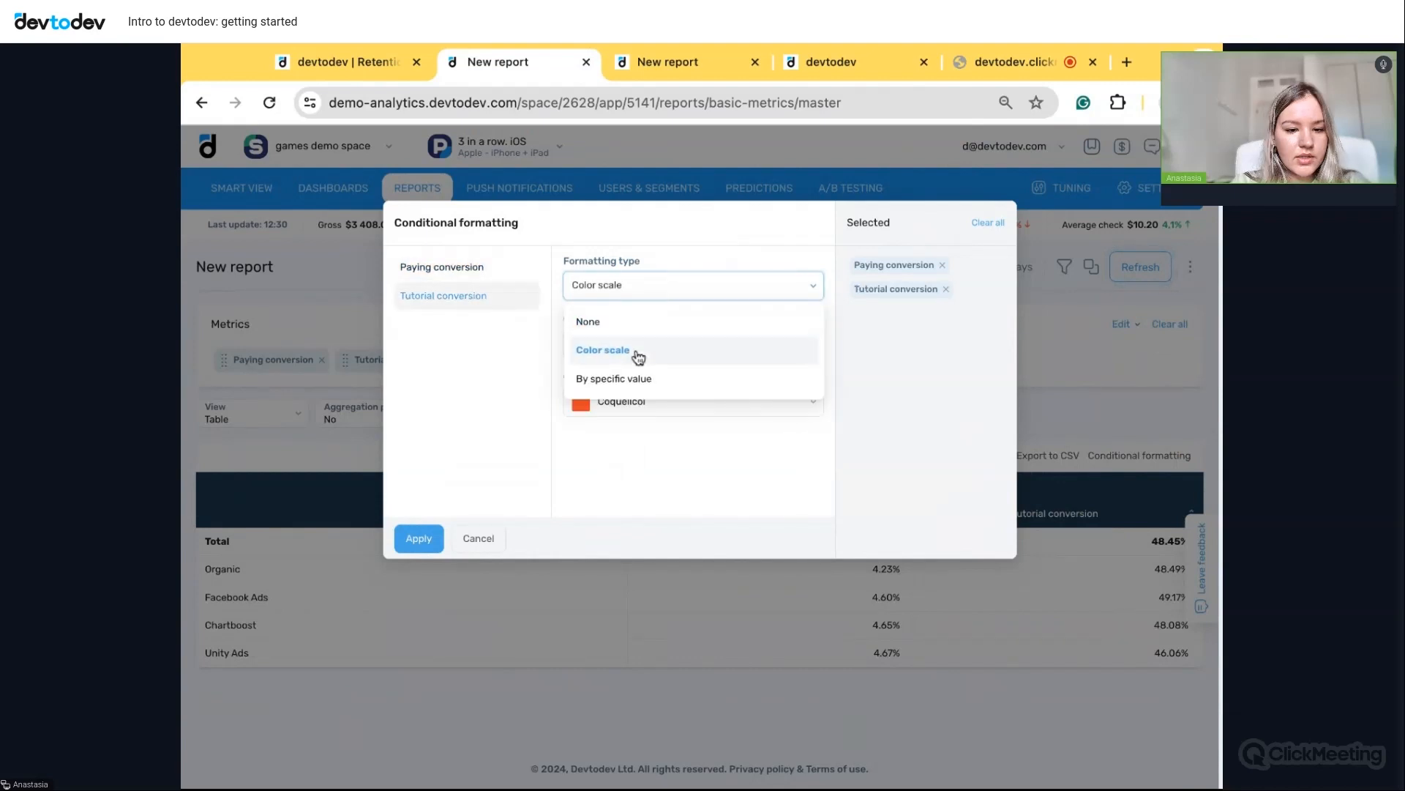
left_click(635, 407)
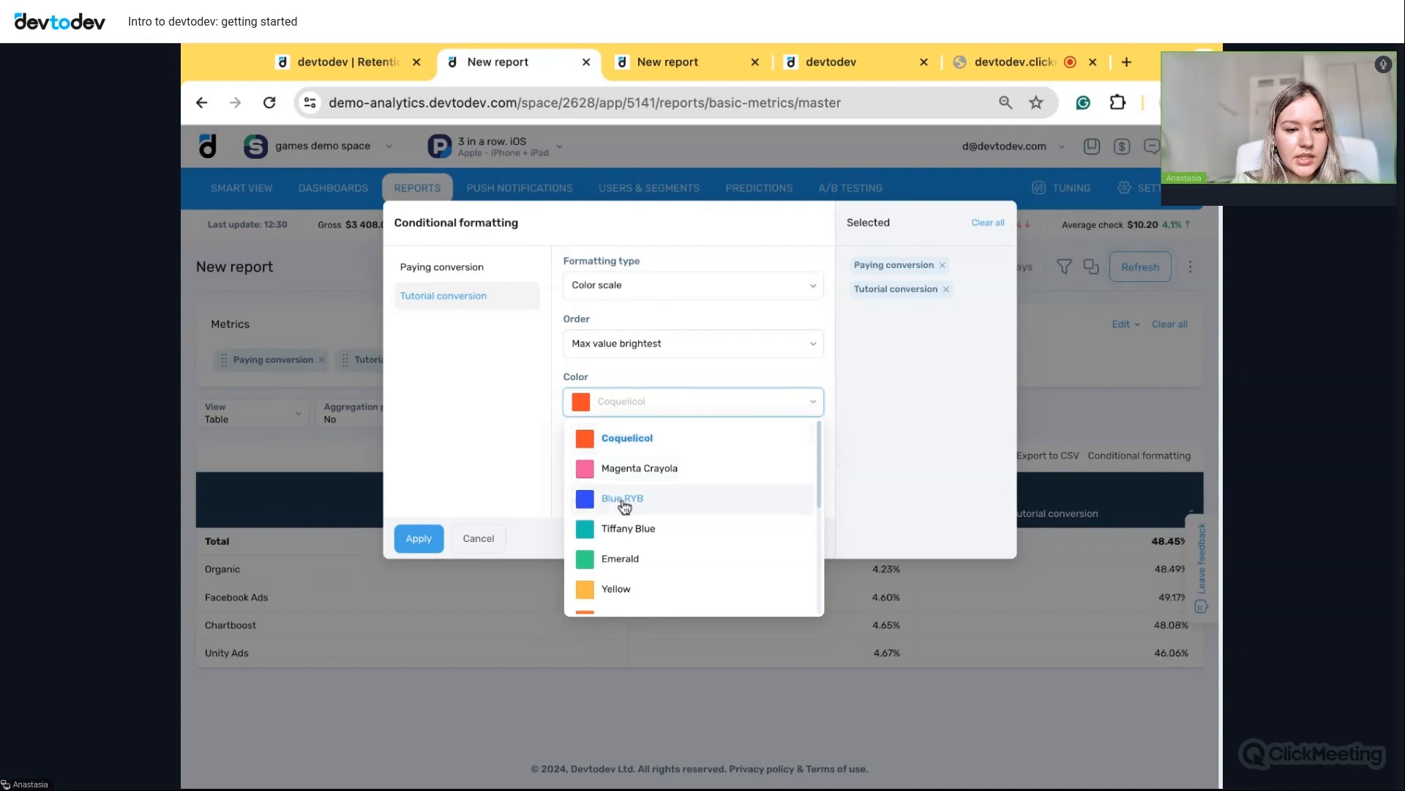
left_click(623, 502)
left_click(418, 539)
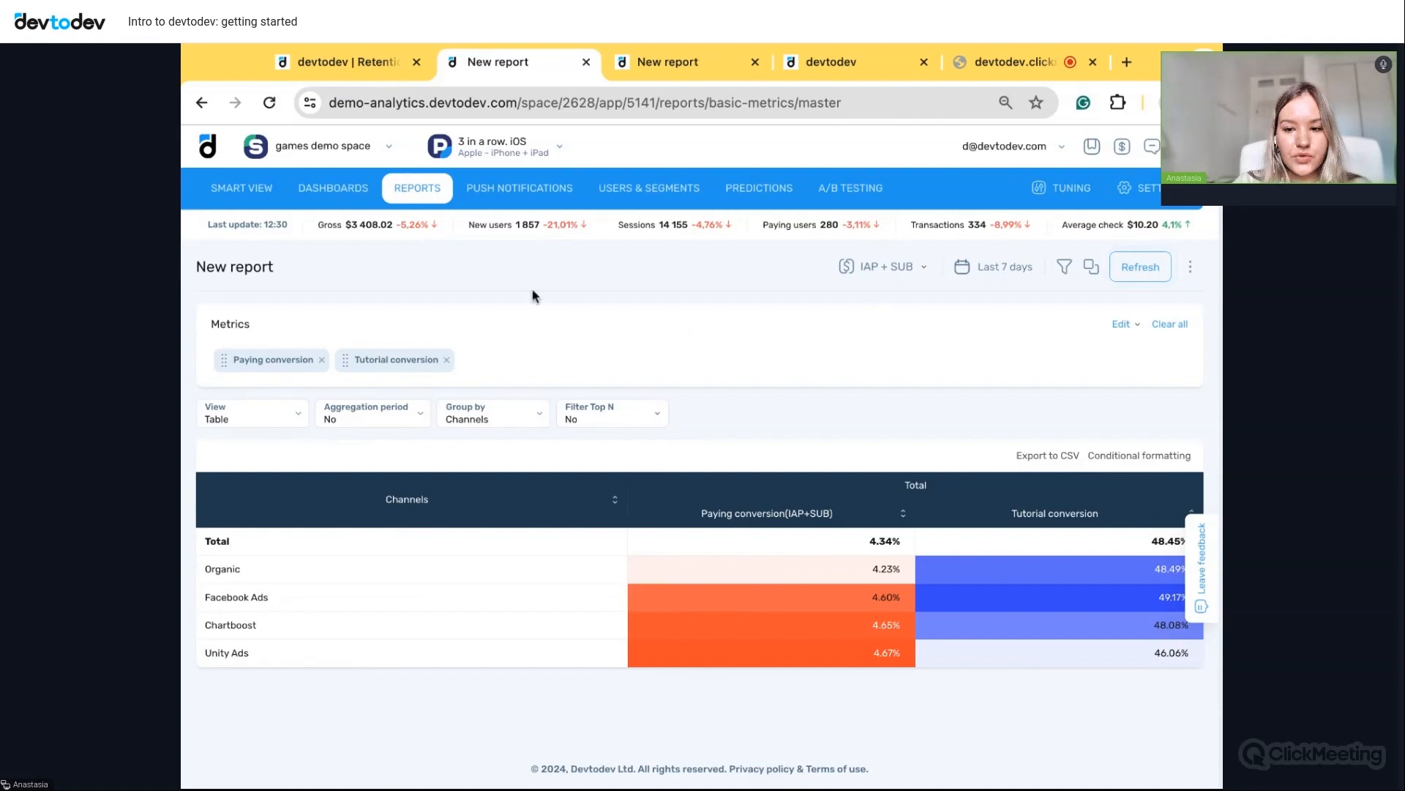
- Start a Custom events report in the Retention tab analysing the item page view event
left_click(341, 60)
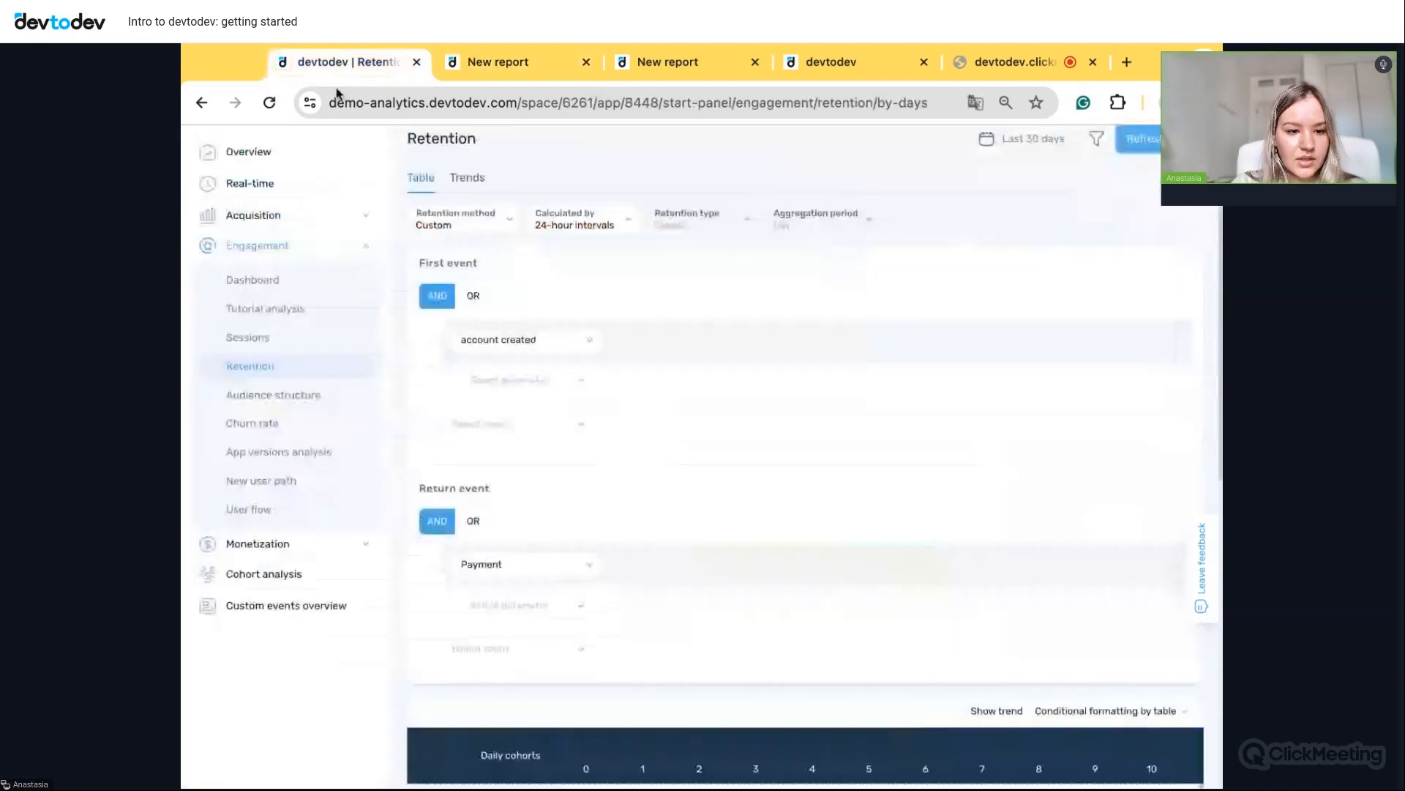
left_click(391, 190)
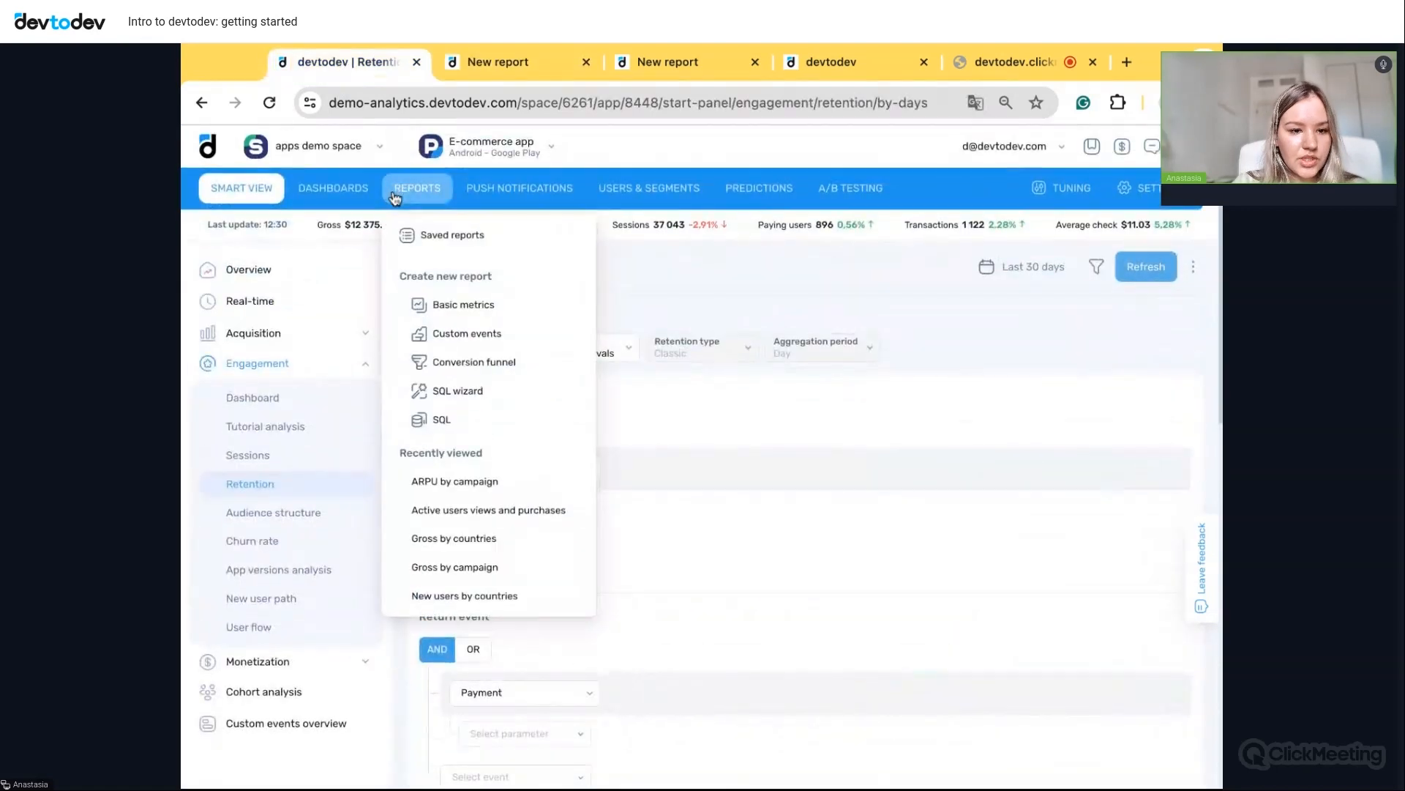
left_click(477, 335)
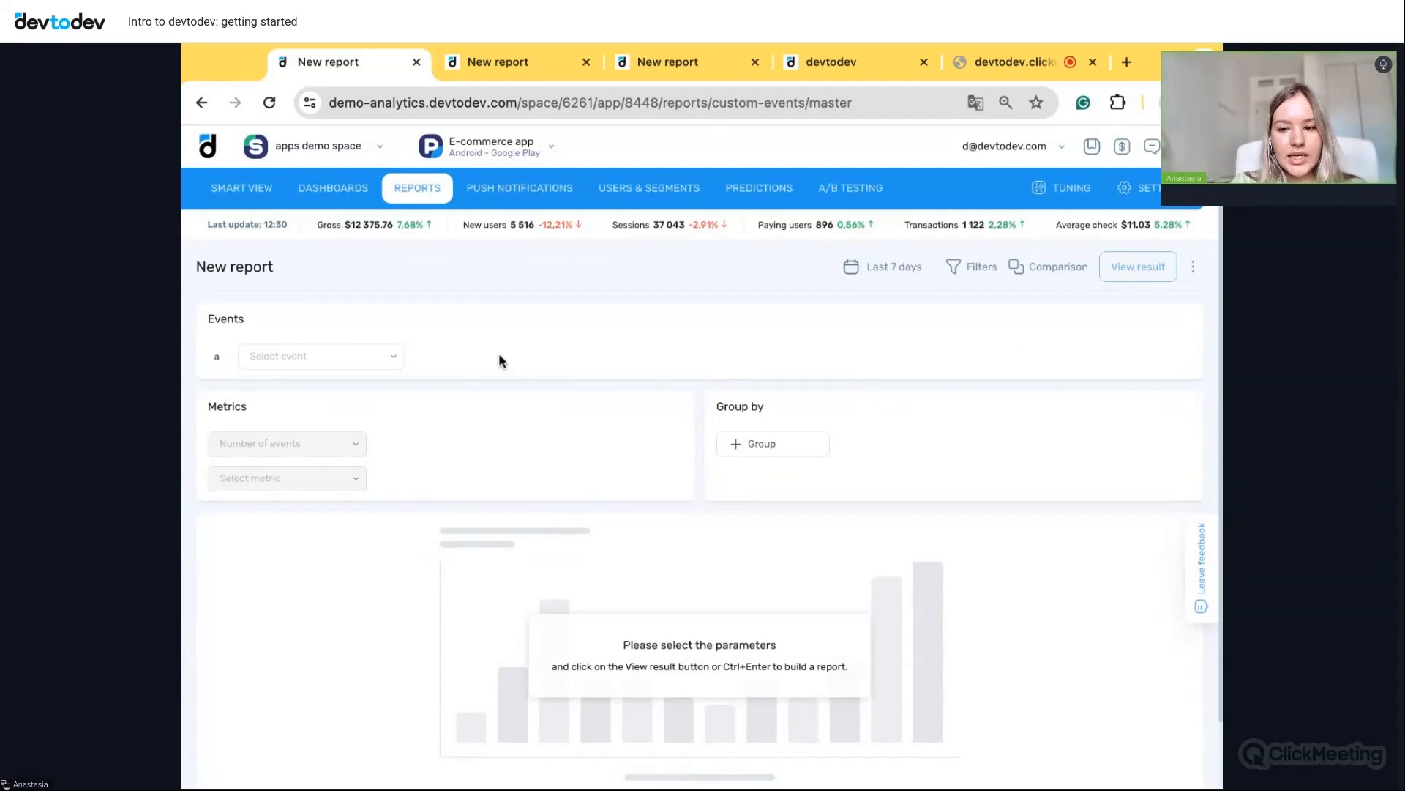
left_click(361, 356)
scroll(339, 464, "down", 5)
scroll(343, 467, "down", 3)
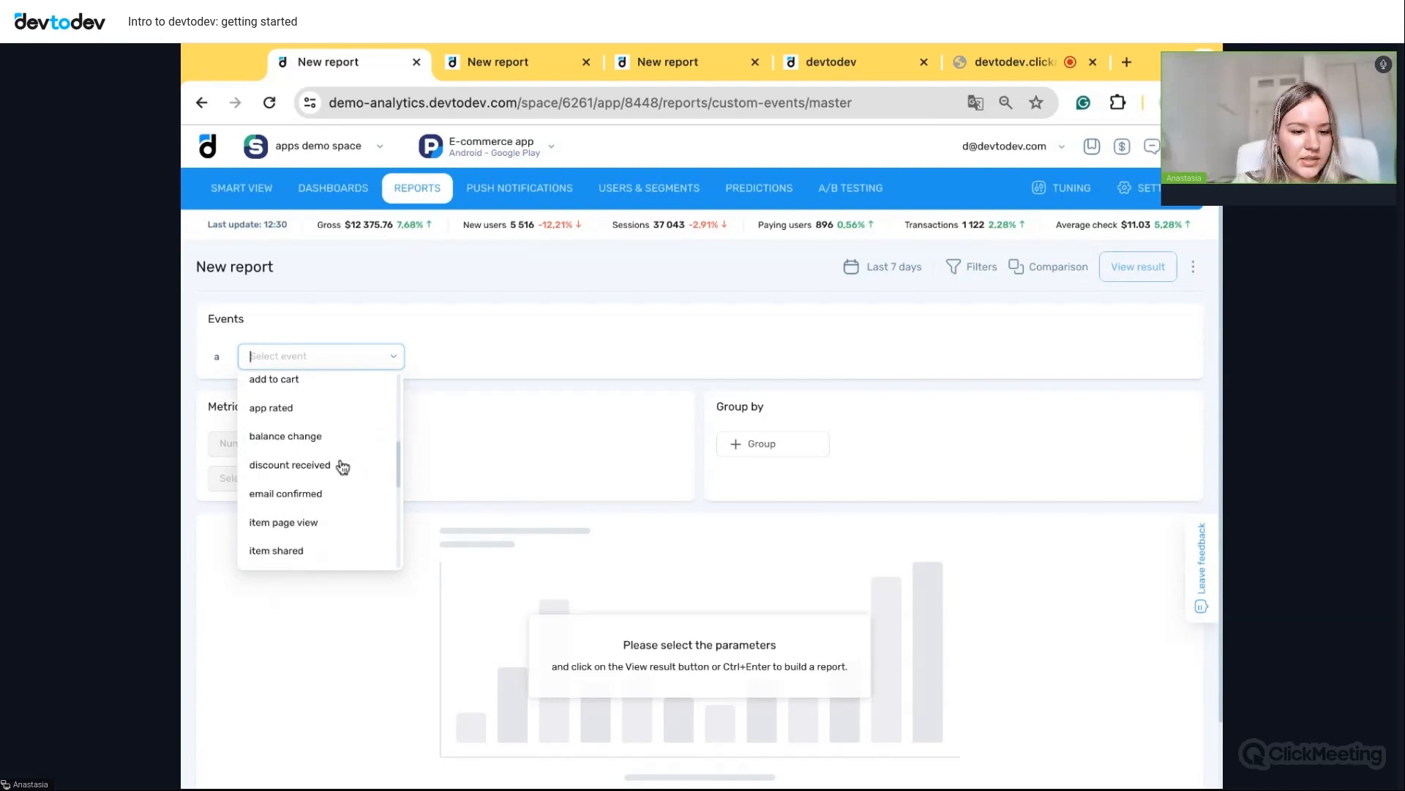
left_click(312, 487)
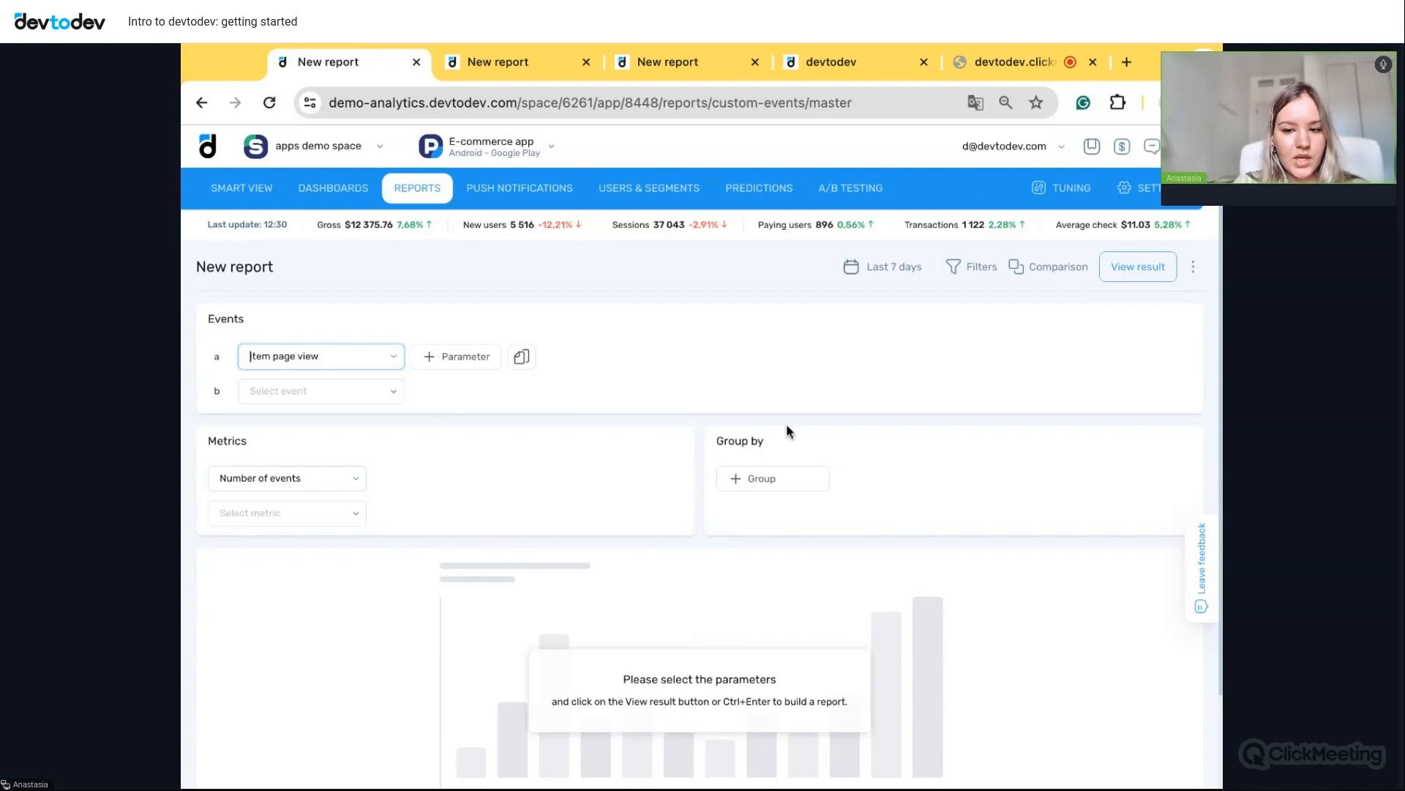
- Group the report by brand and build it
left_click(777, 484)
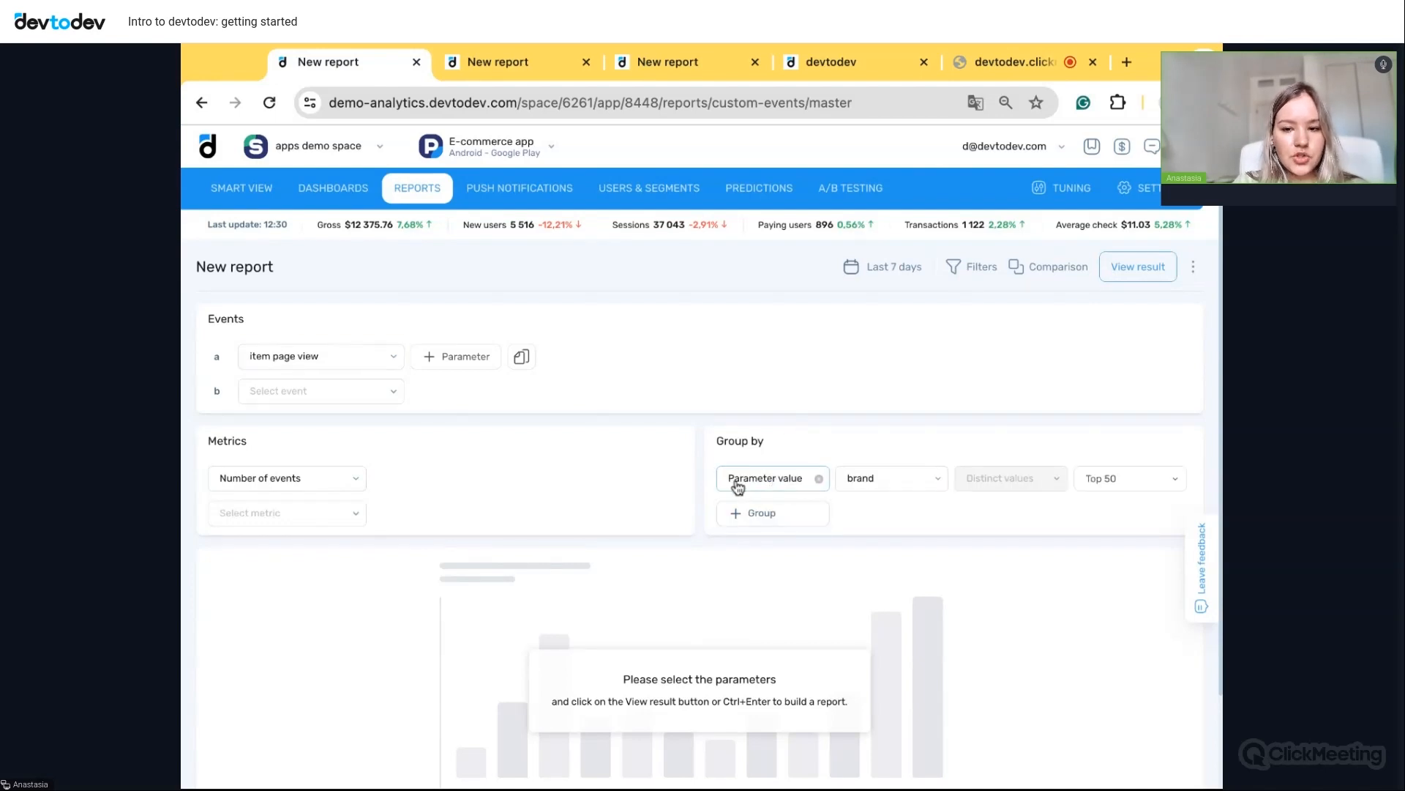
left_click(898, 486)
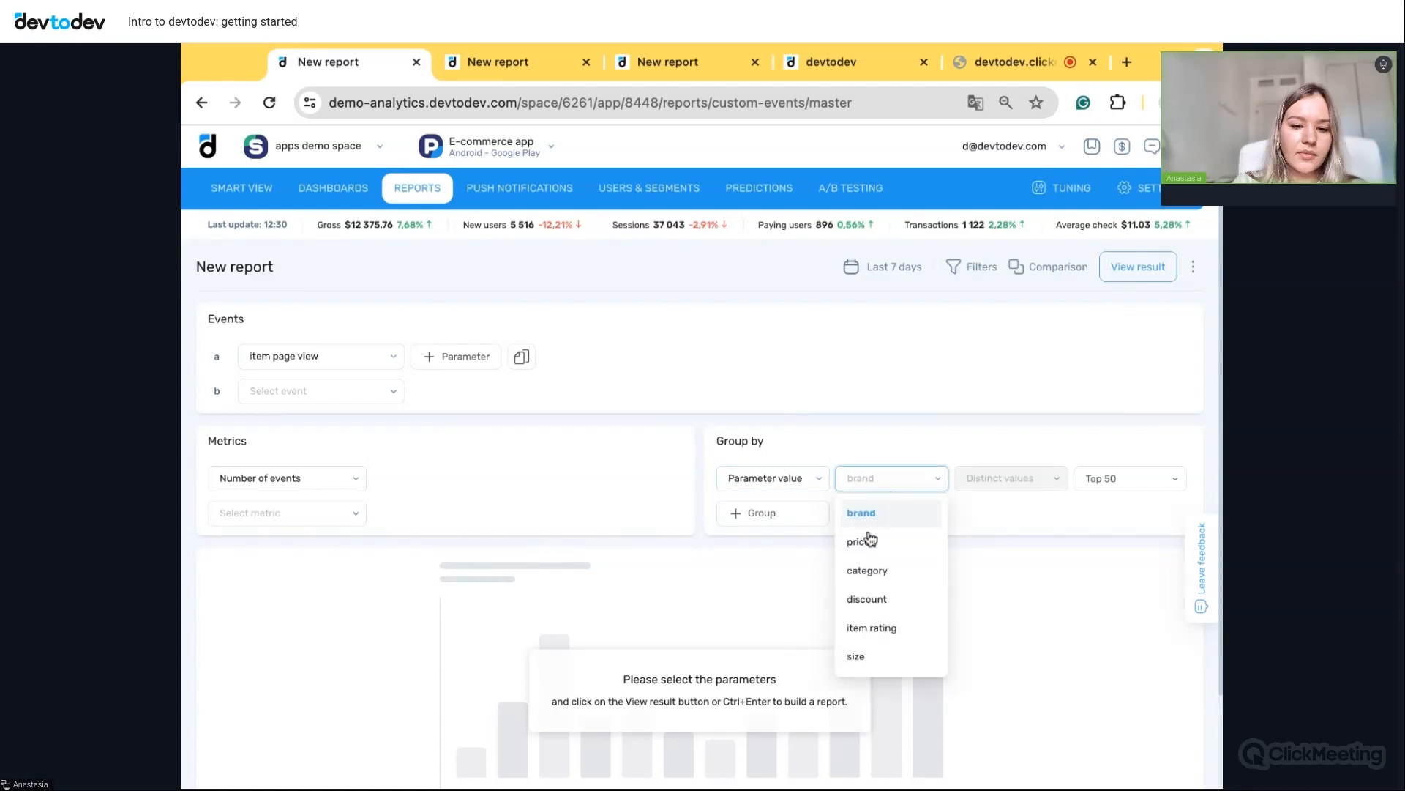
left_click(875, 514)
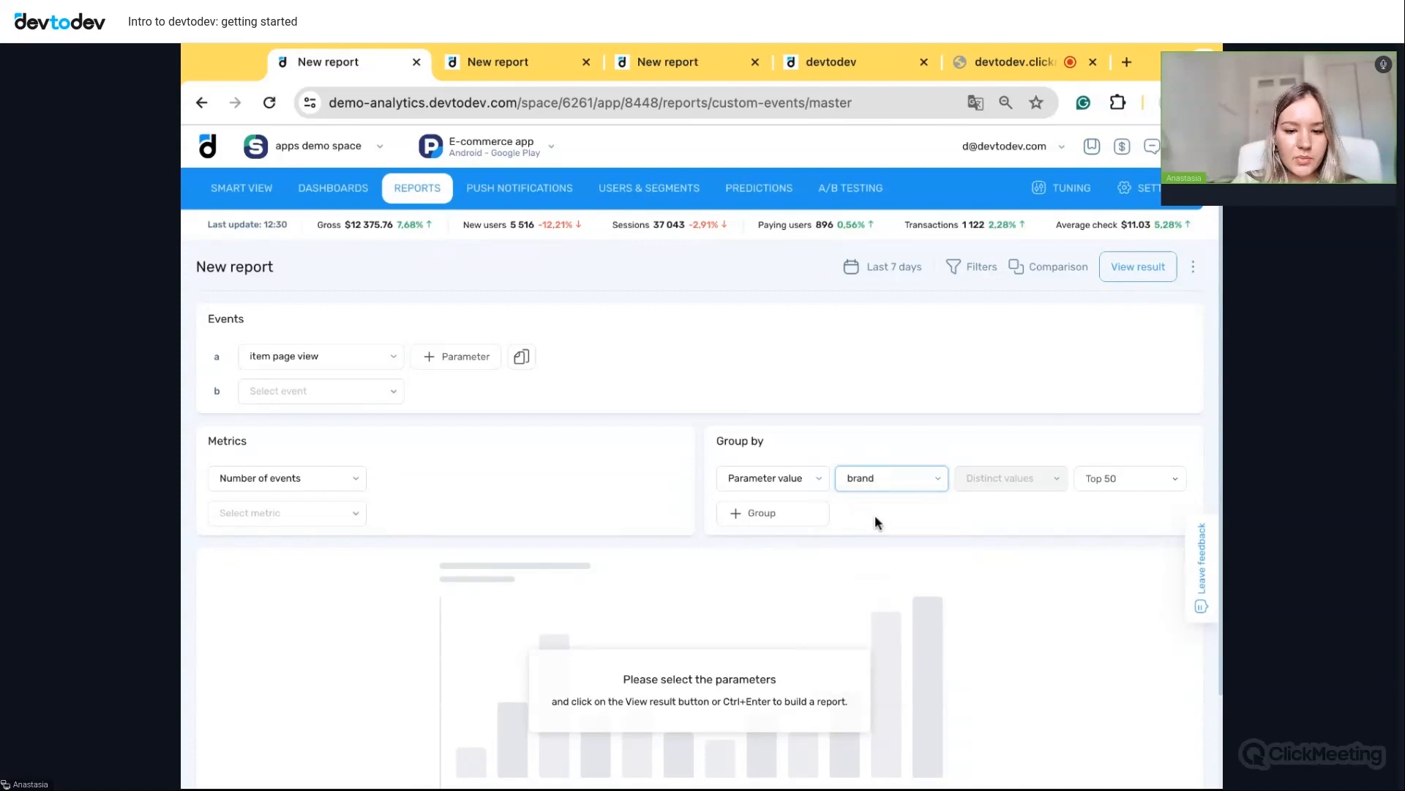
scroll(1029, 458, "down", 1)
left_click(1150, 191)
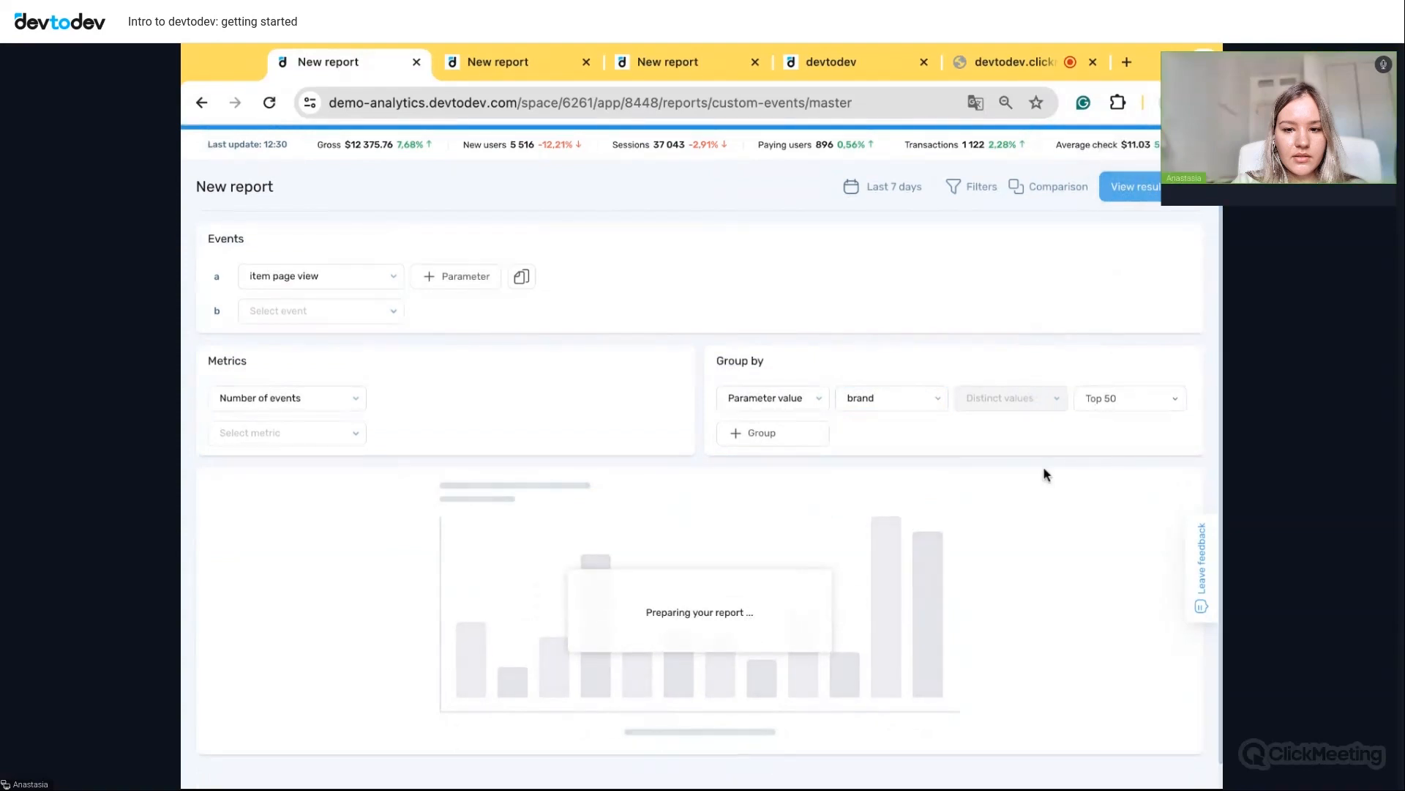
- Set Aggregation period to No and sort brands by Total descending
scroll(1038, 511, "down", 1)
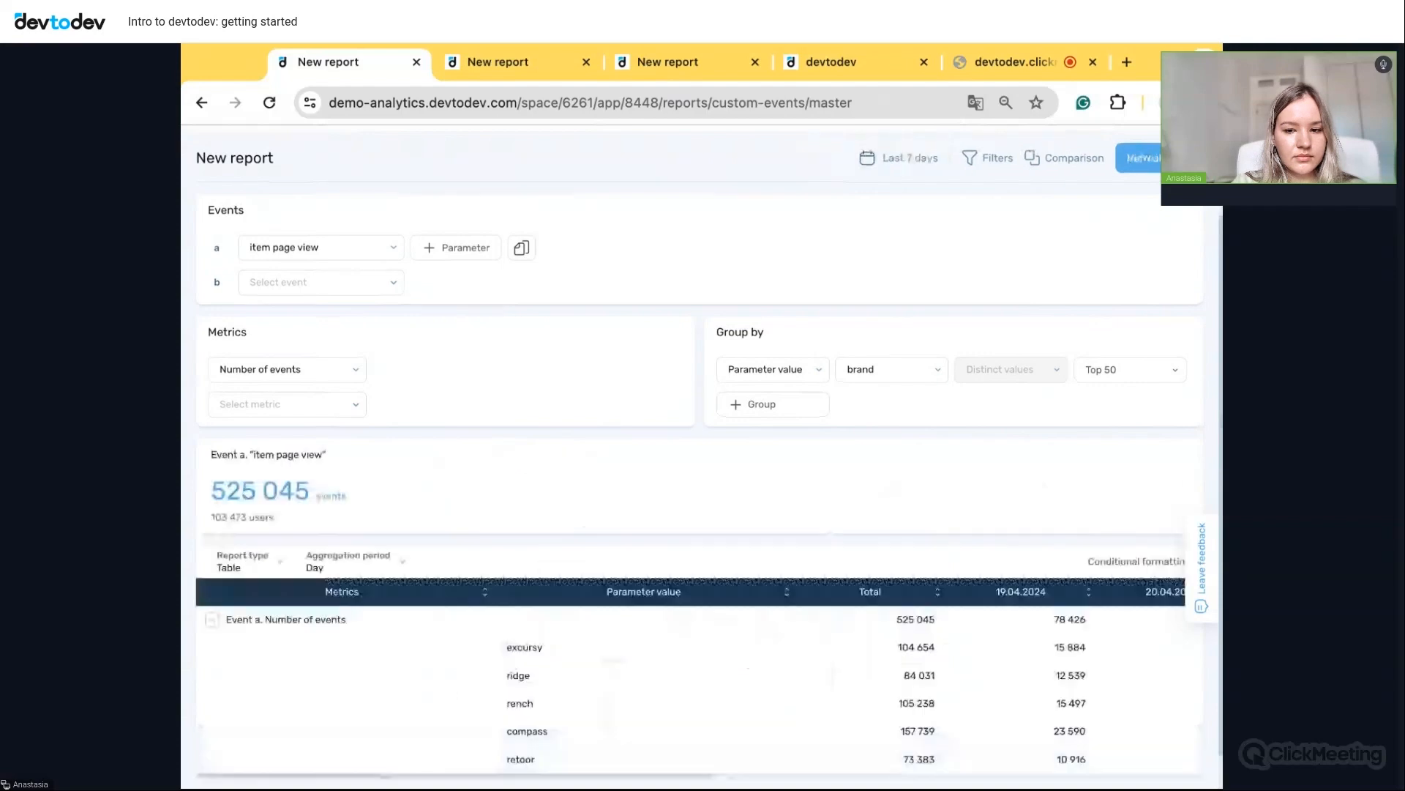
scroll(548, 528, "down", 1)
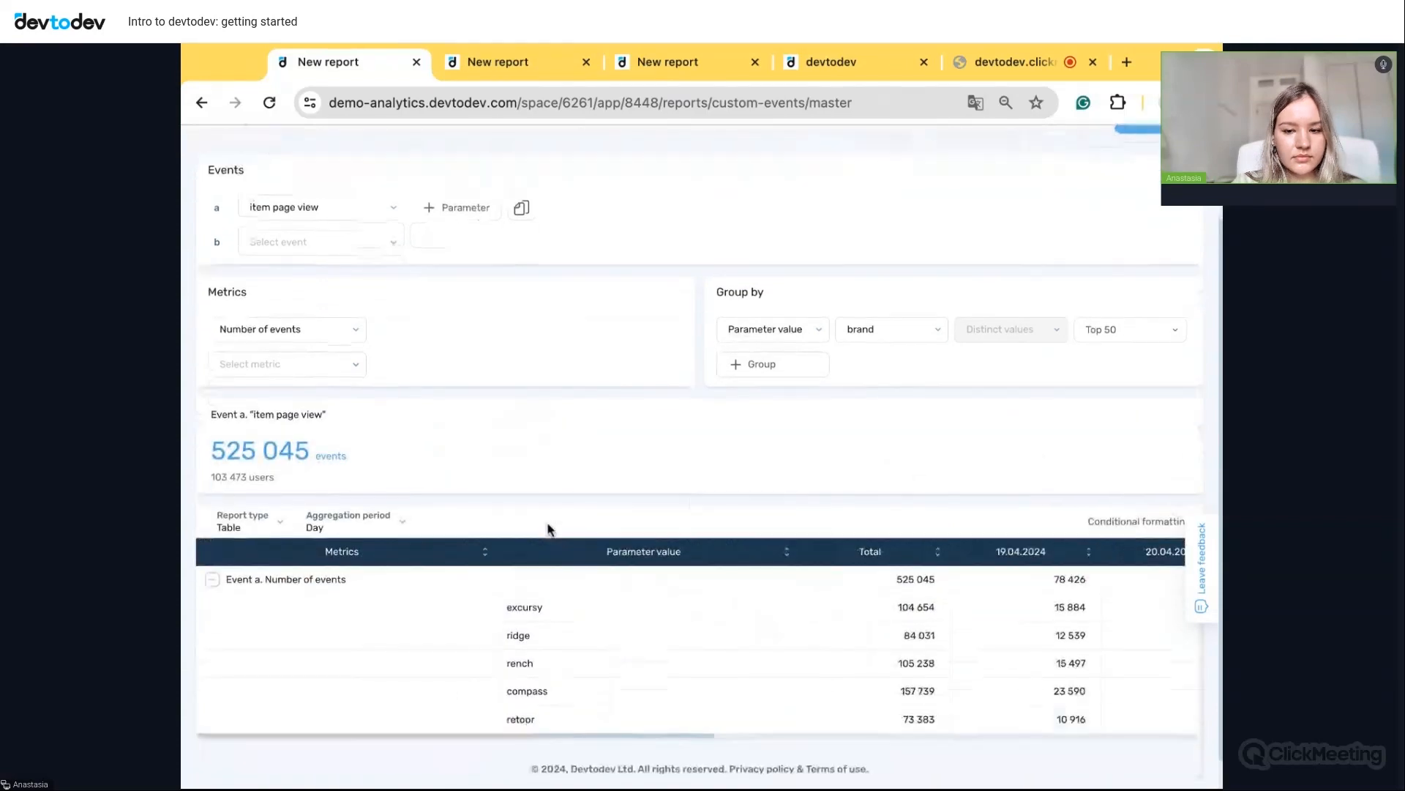
left_click(344, 527)
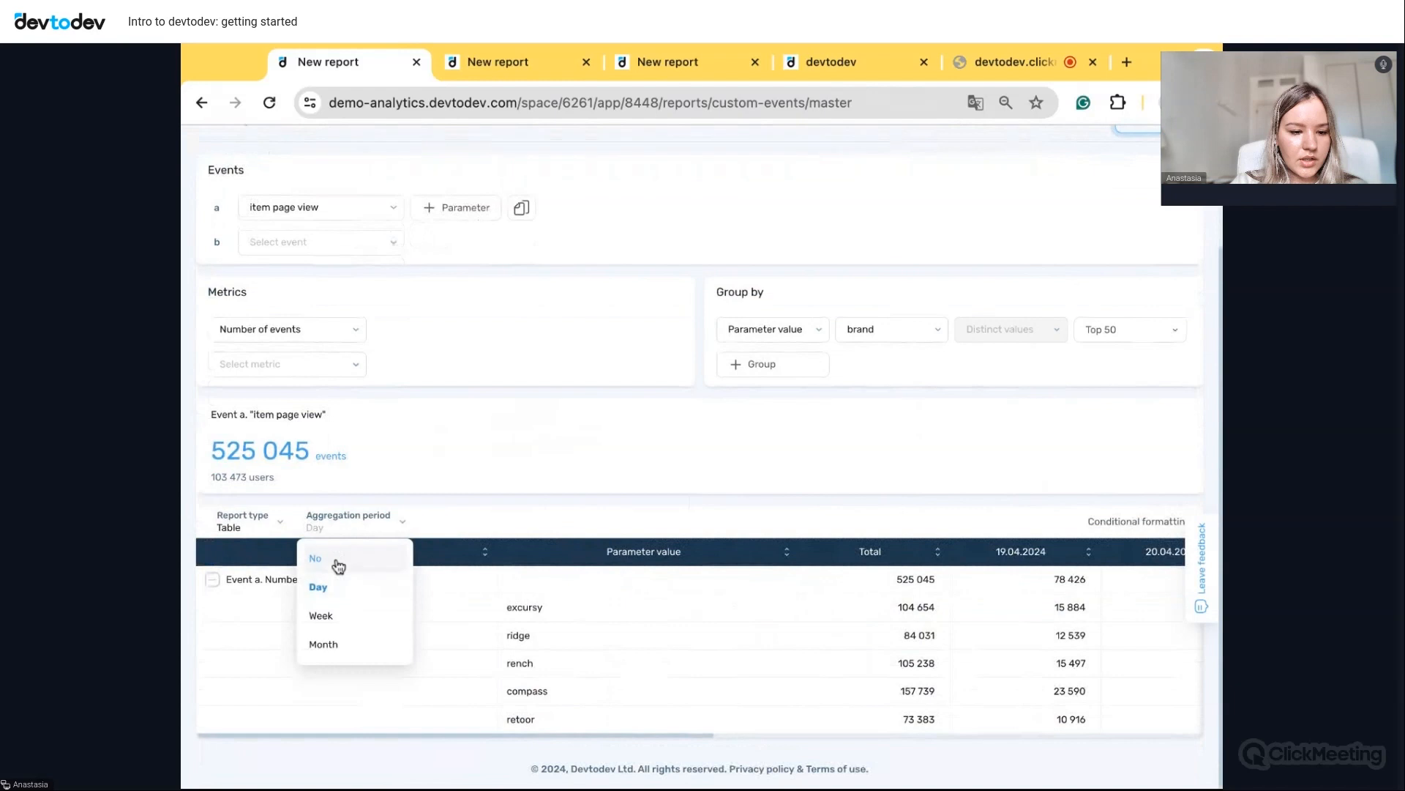
left_click(338, 566)
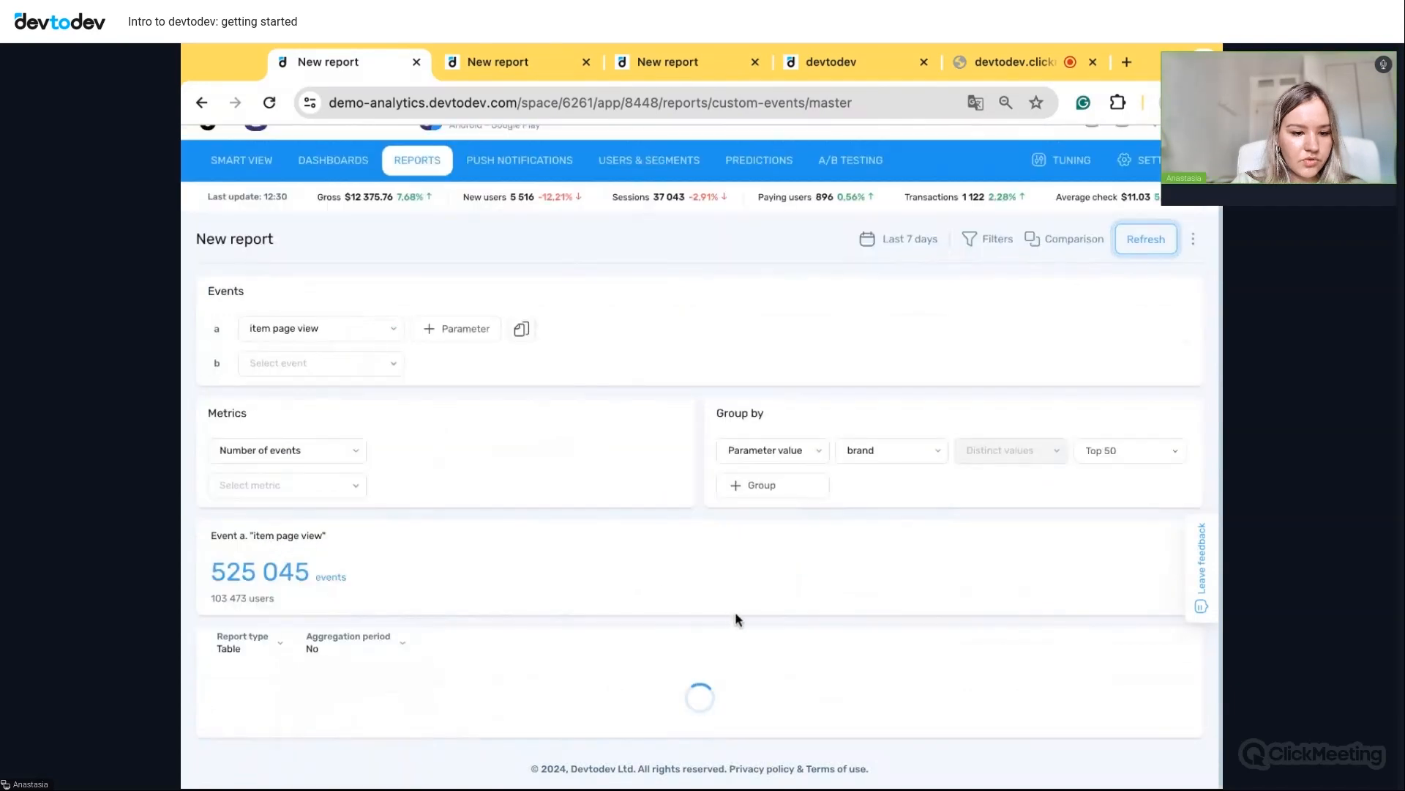
scroll(1058, 577, "up", 3)
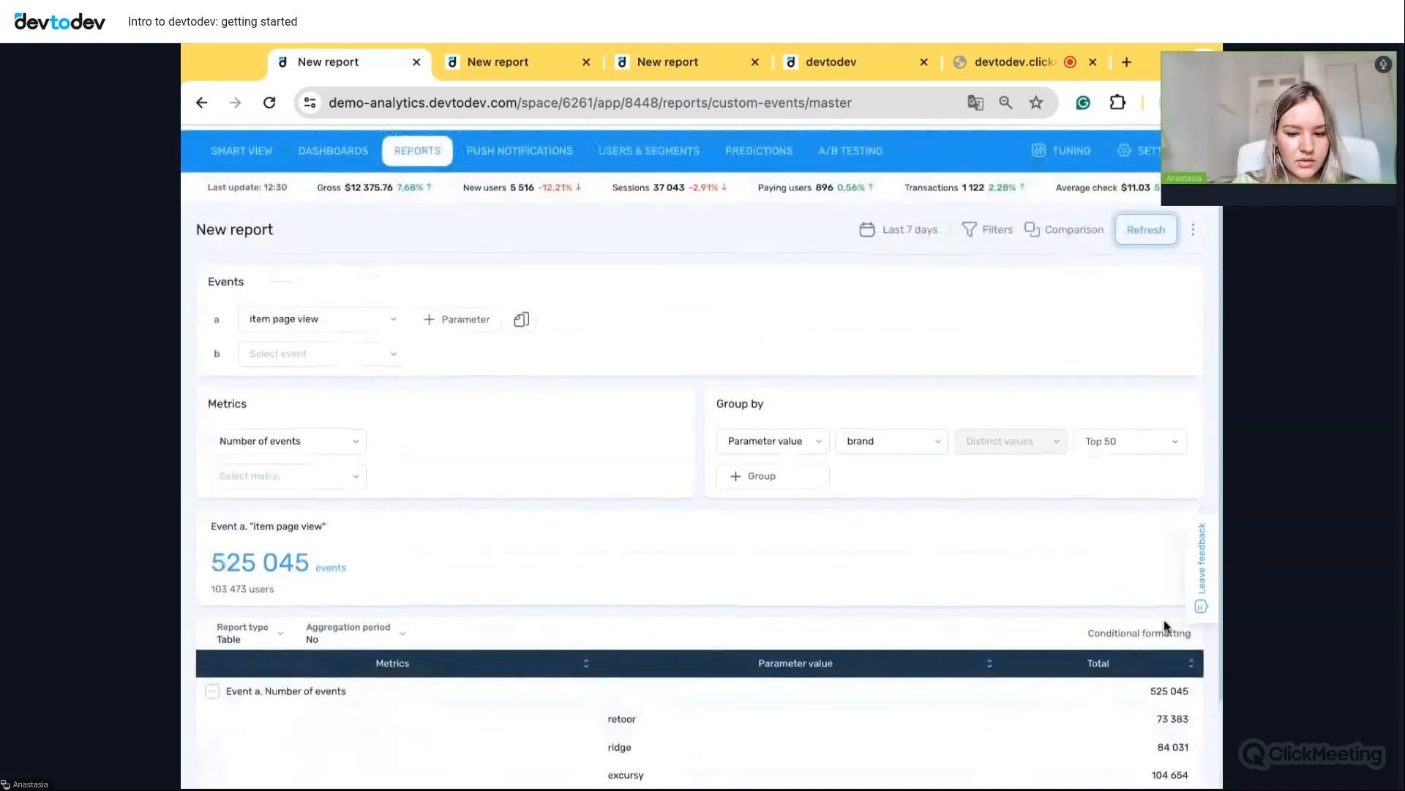
left_click(1198, 672)
scroll(1083, 585, "down", 3)
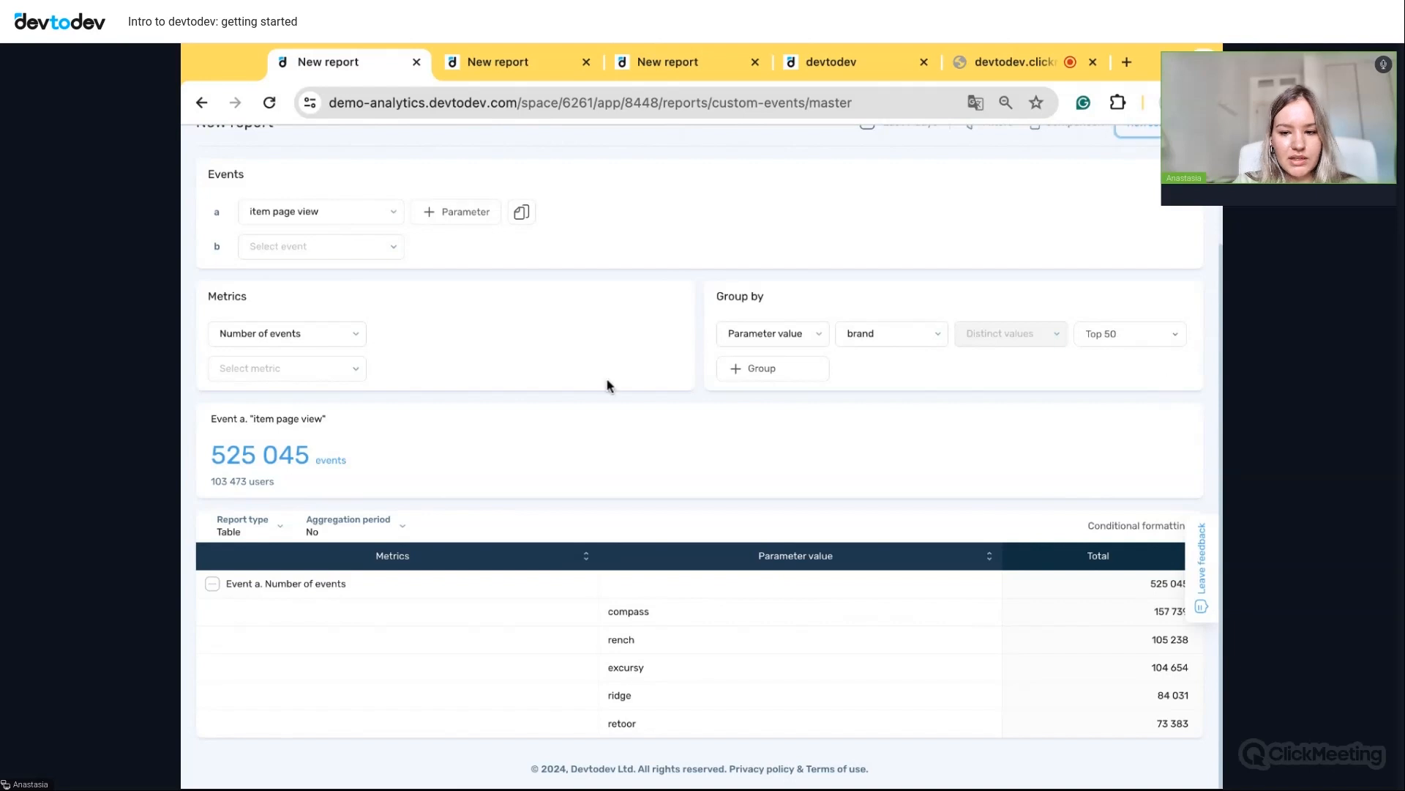
- Add item rating as a second grouping under brand and rebuild the table
left_click(789, 374)
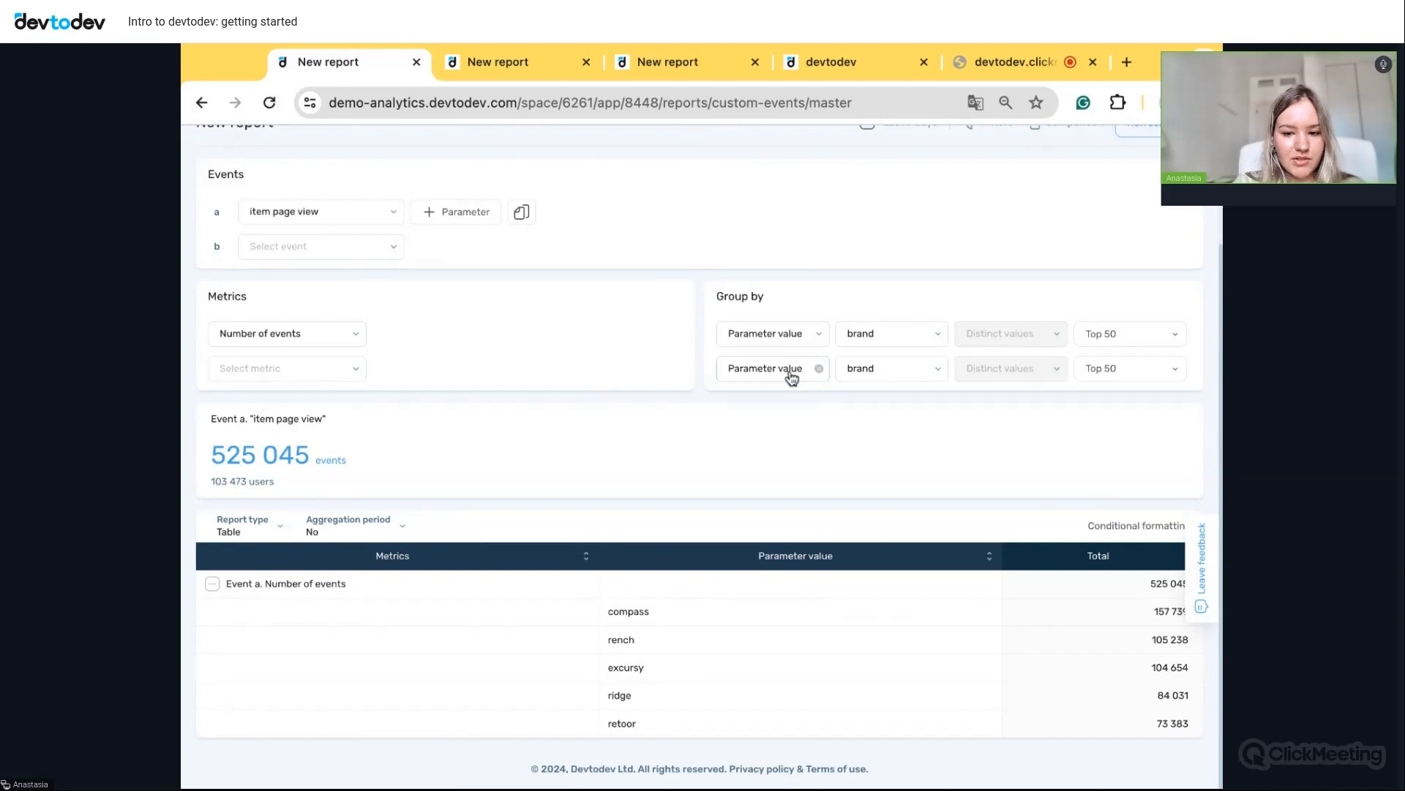
left_click(907, 376)
left_click(886, 521)
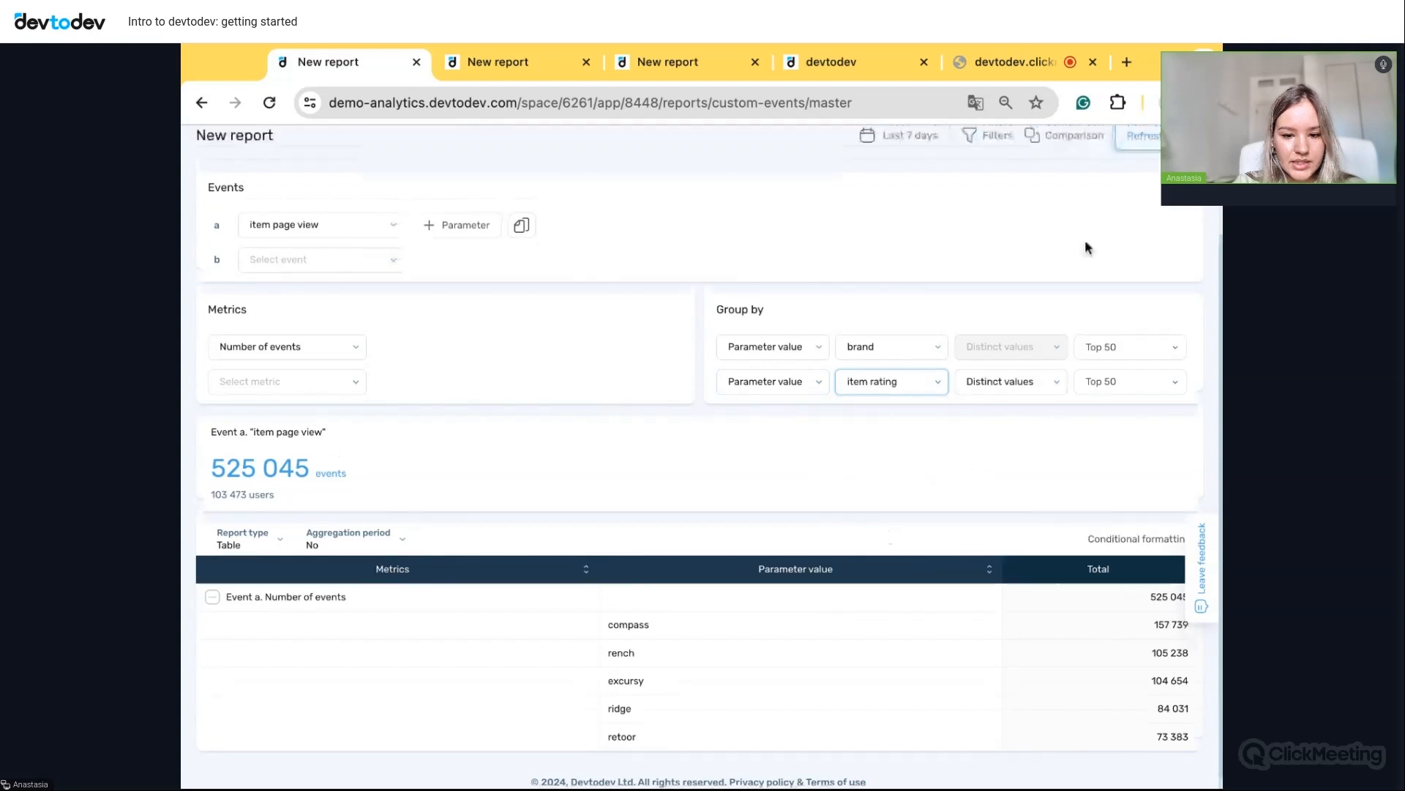
left_click(1139, 136)
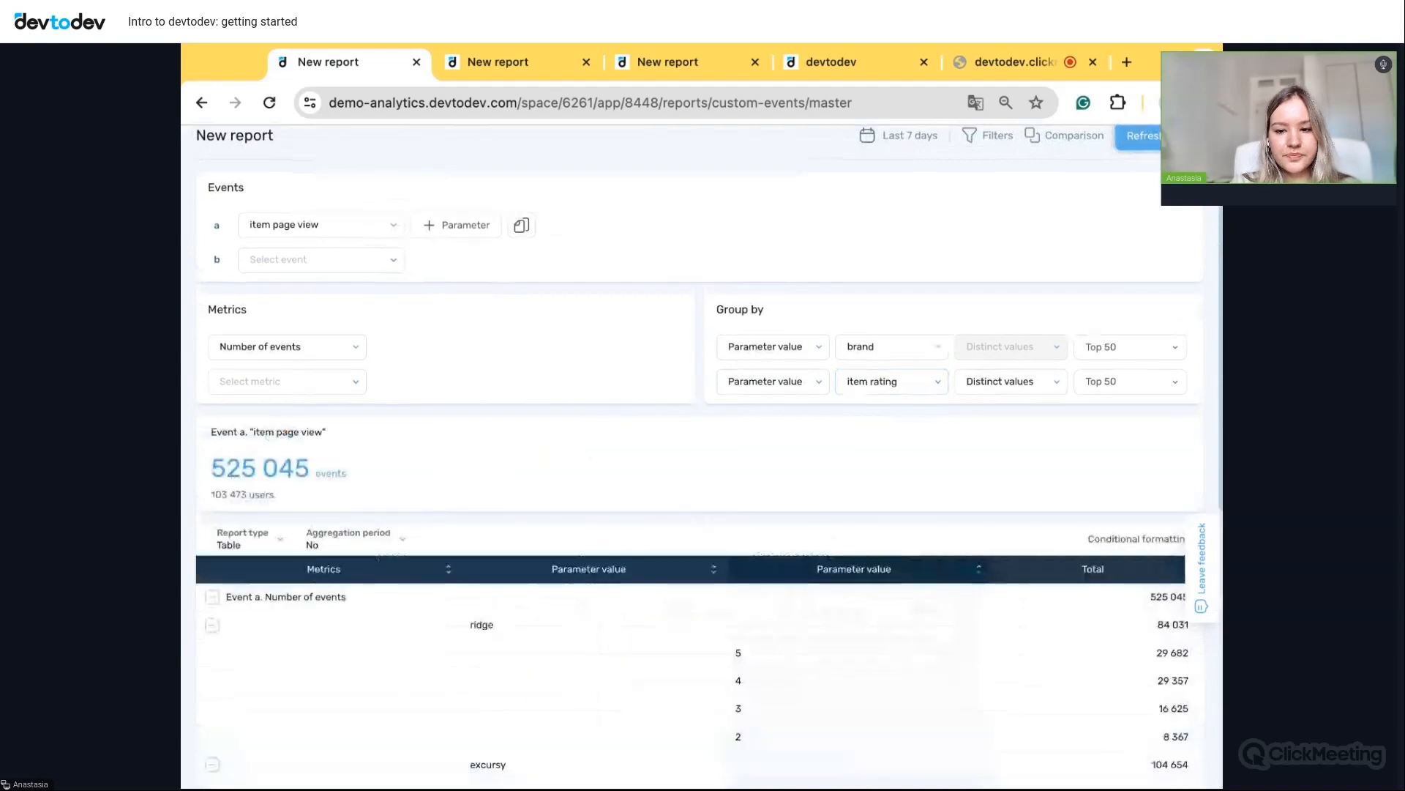
scroll(1111, 517, "down", 4)
scroll(1111, 517, "down", 3)
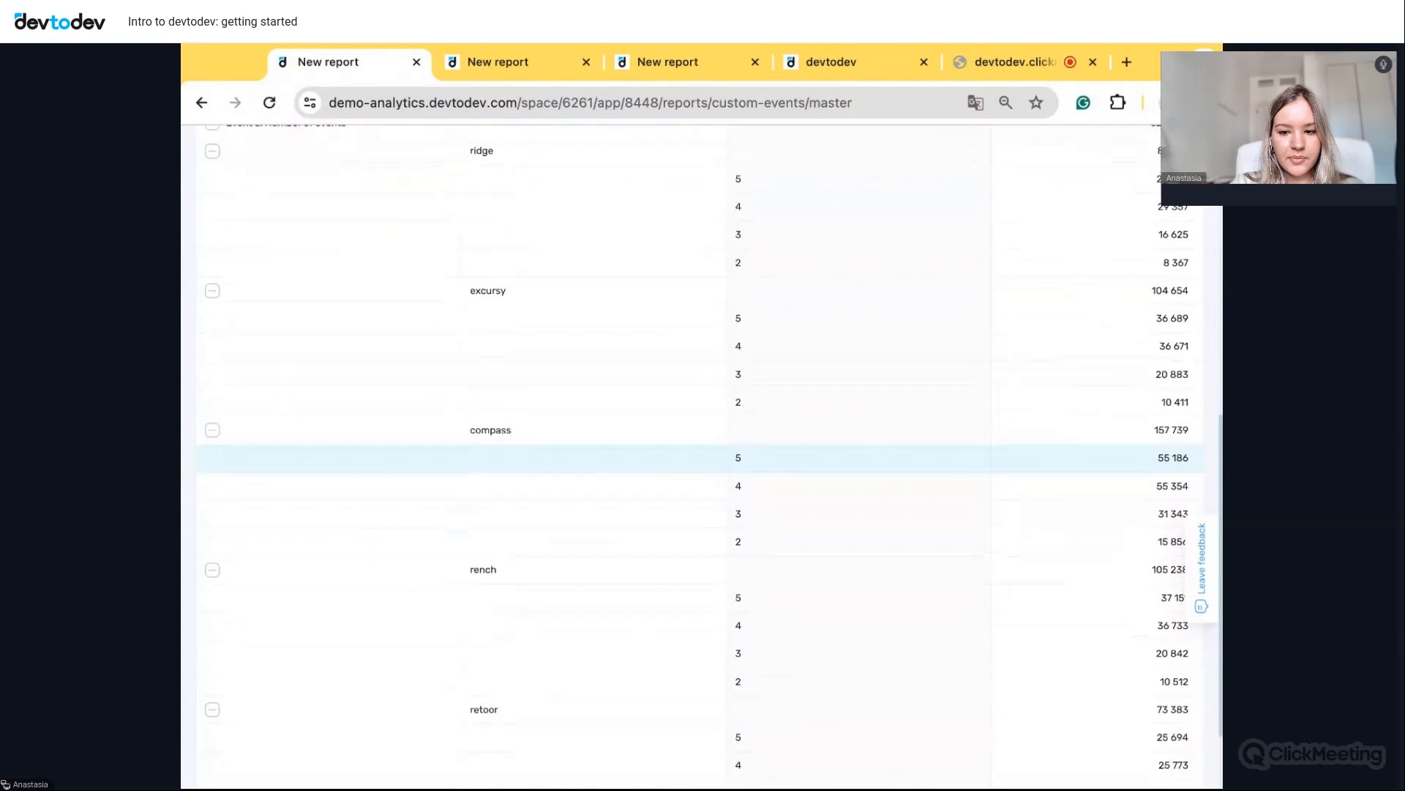
scroll(1112, 511, "up", 1)
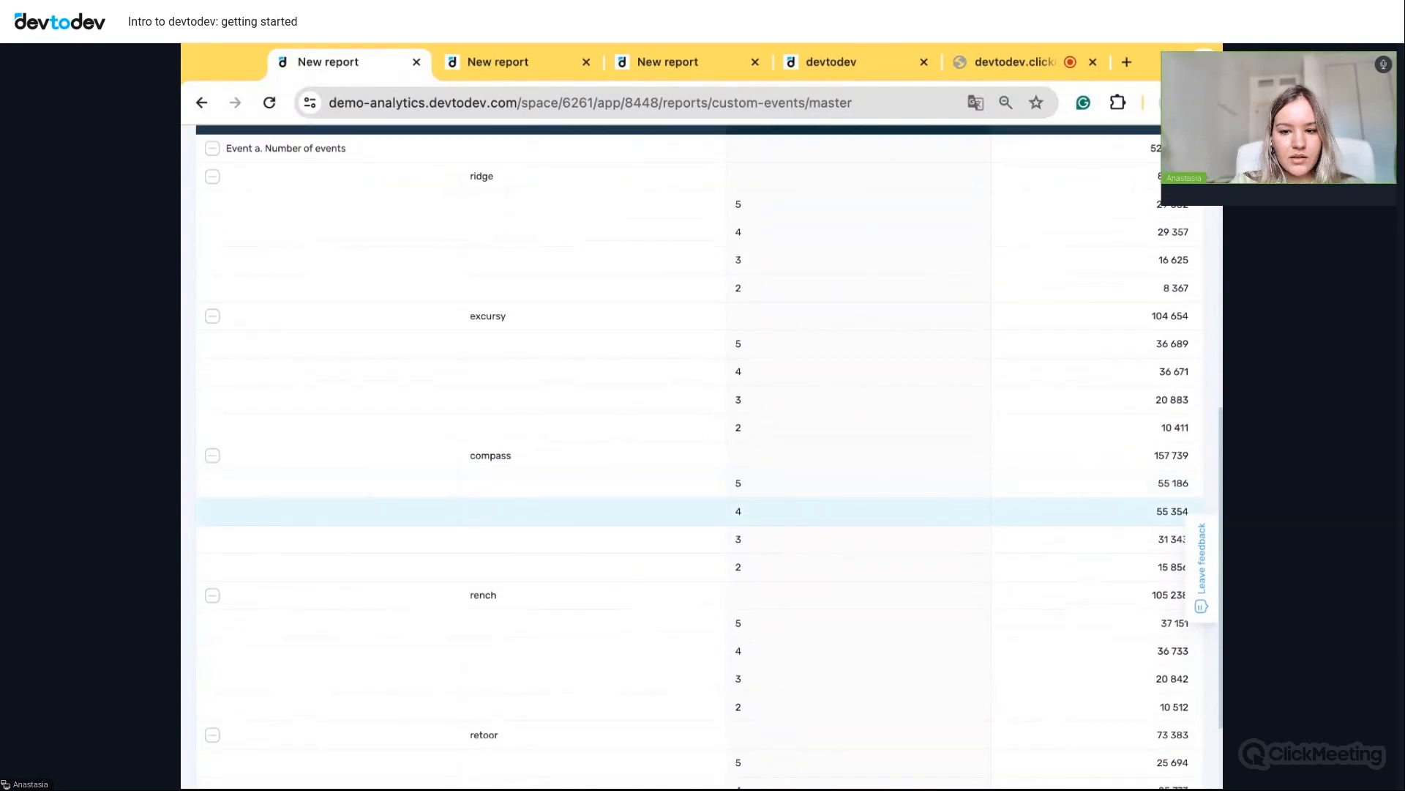
scroll(1142, 483, "up", 2)
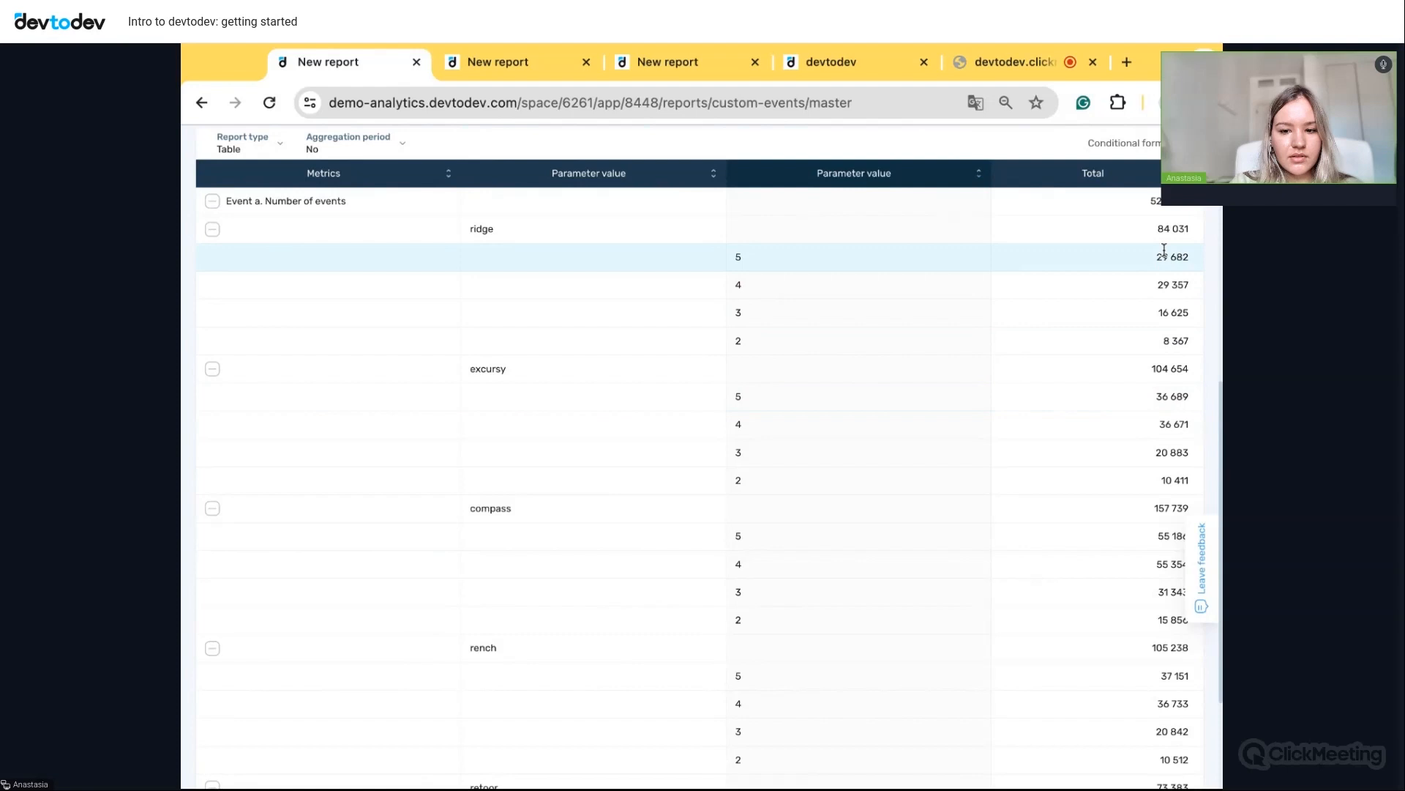
scroll(1136, 371, "up", 3)
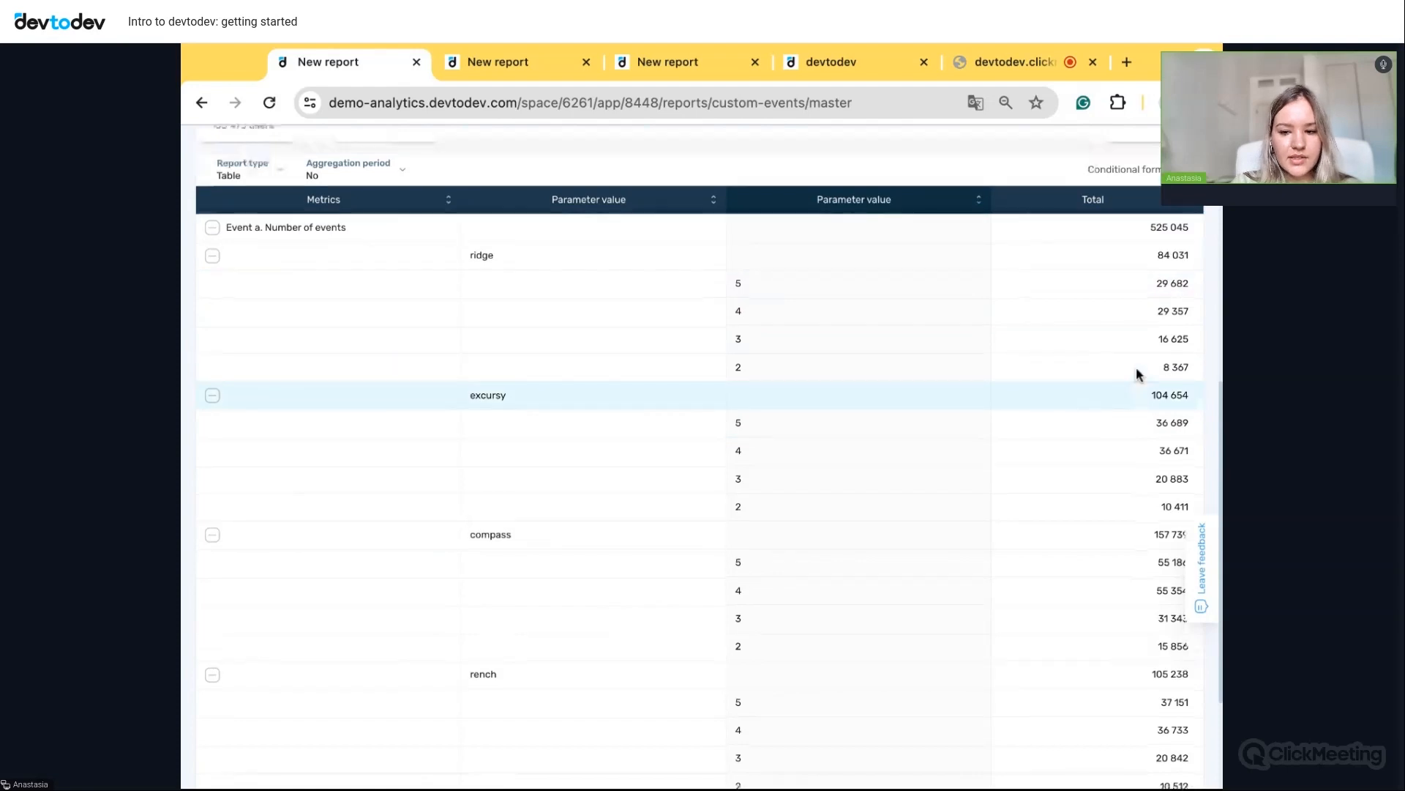
scroll(1136, 366, "up", 5)
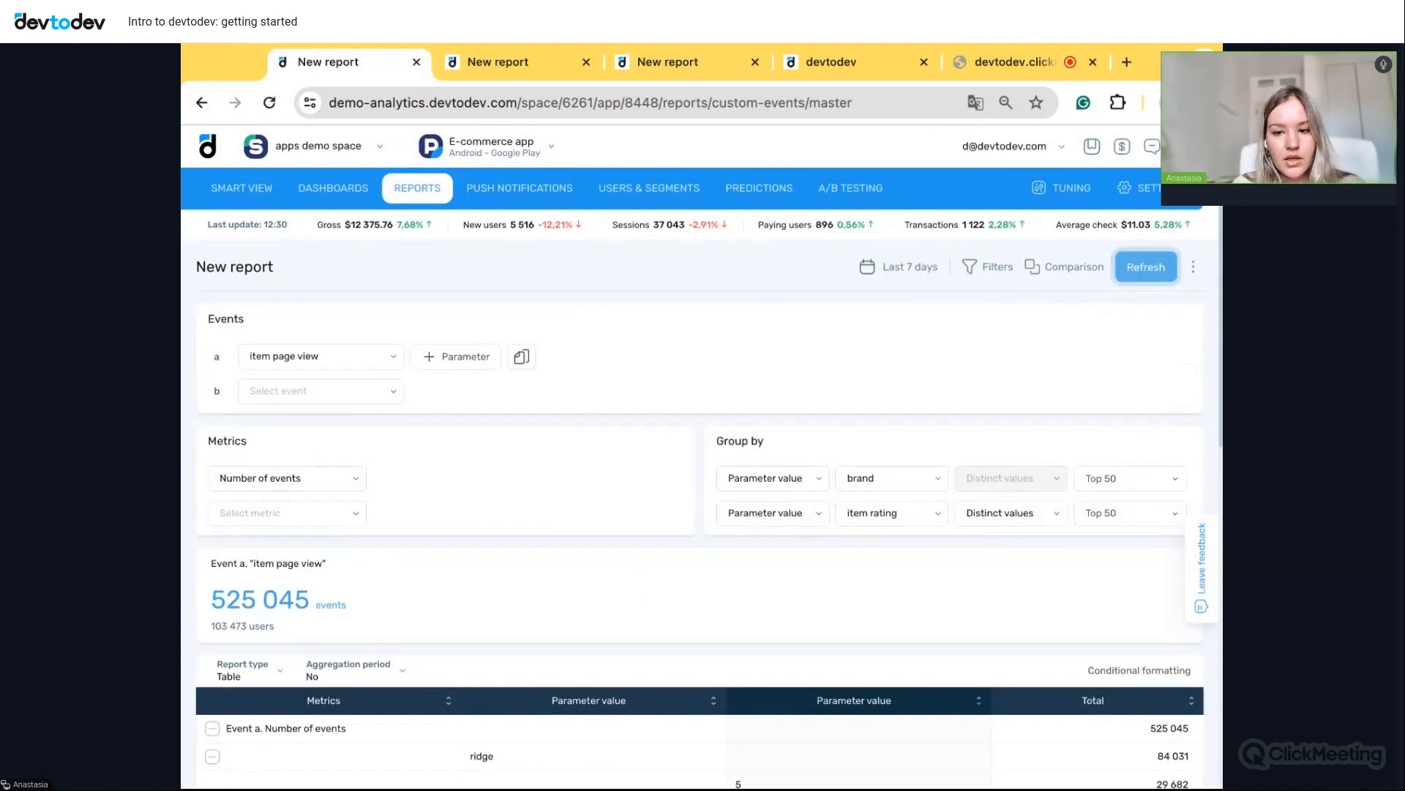
- Refresh the report and set add to cart as the second event
left_click(1146, 267)
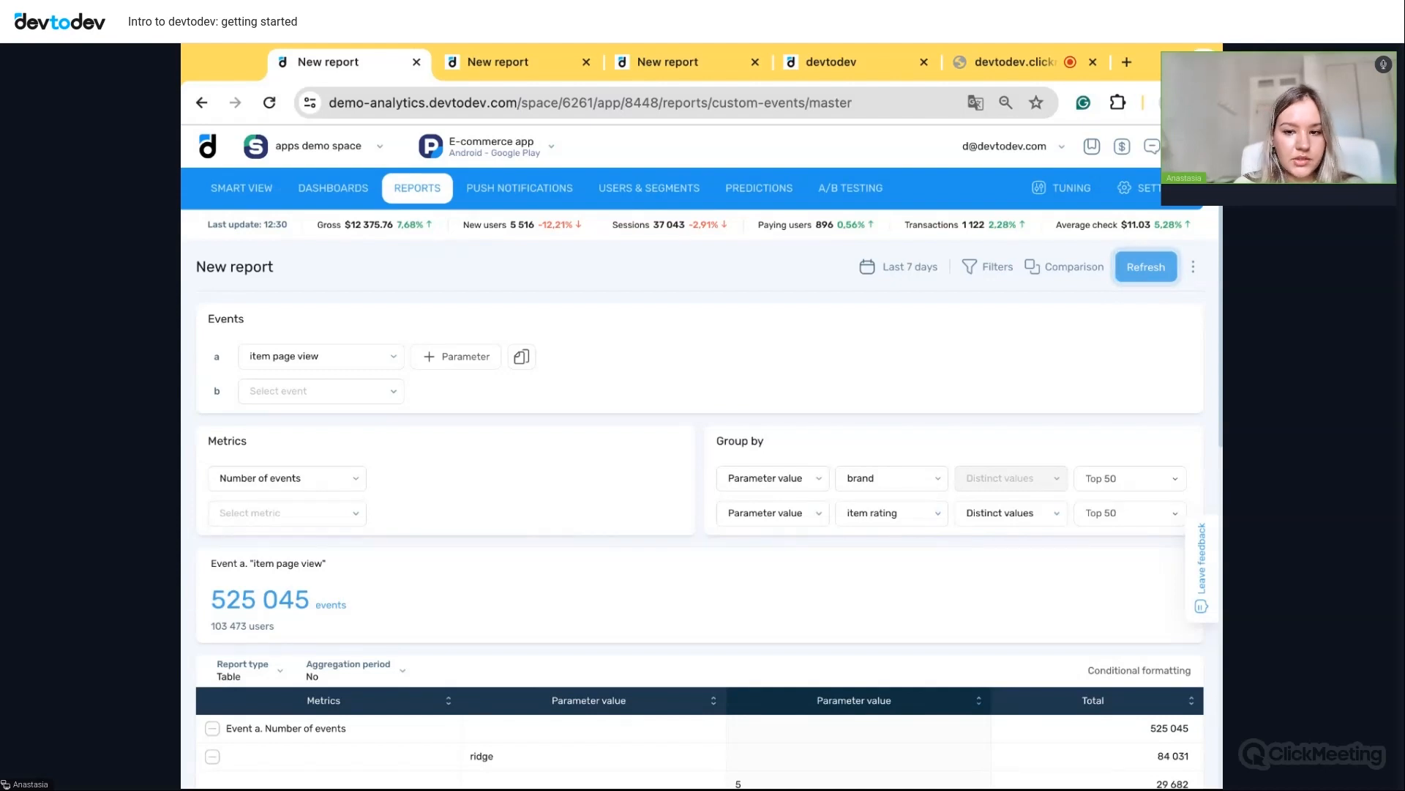
left_click(378, 399)
scroll(337, 556, "down", 5)
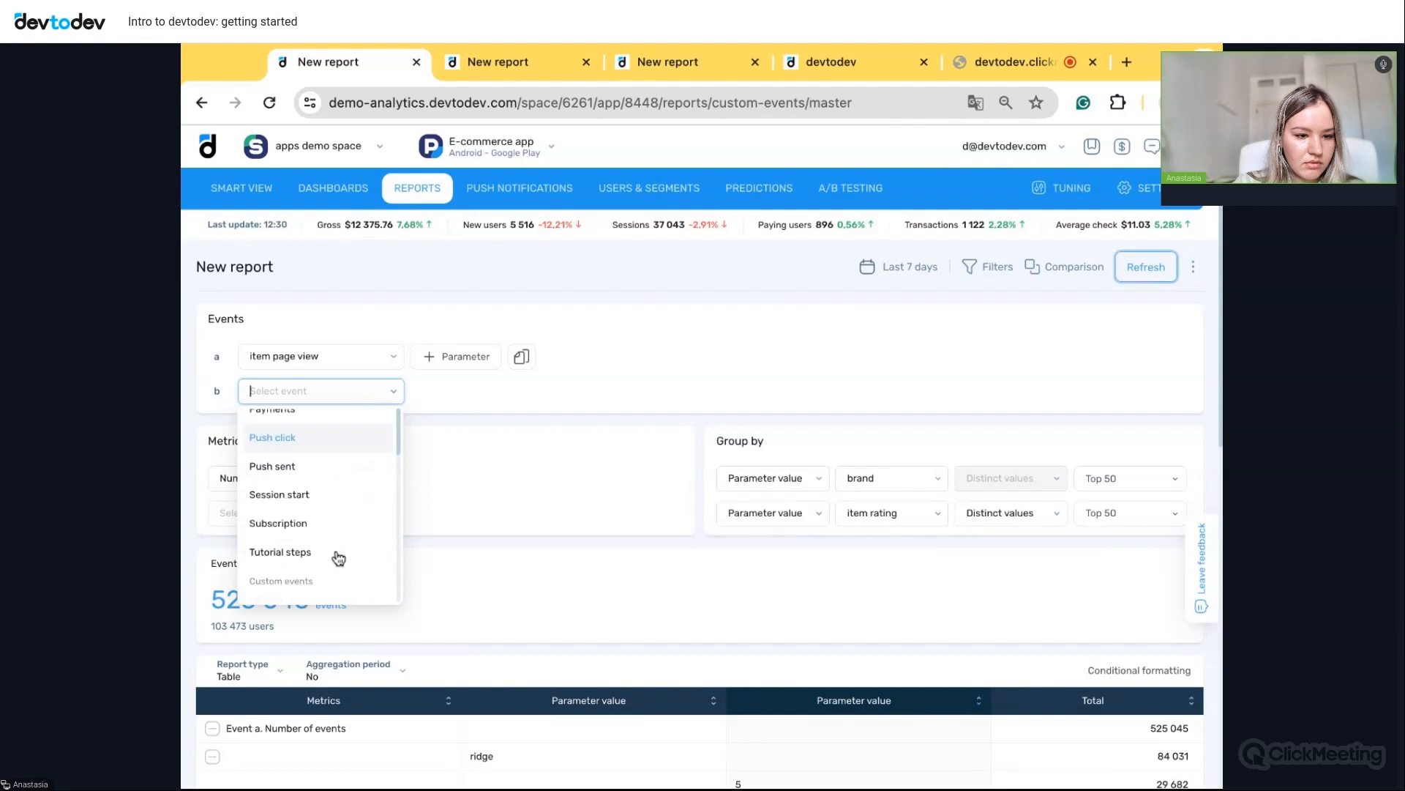
scroll(338, 558, "down", 1)
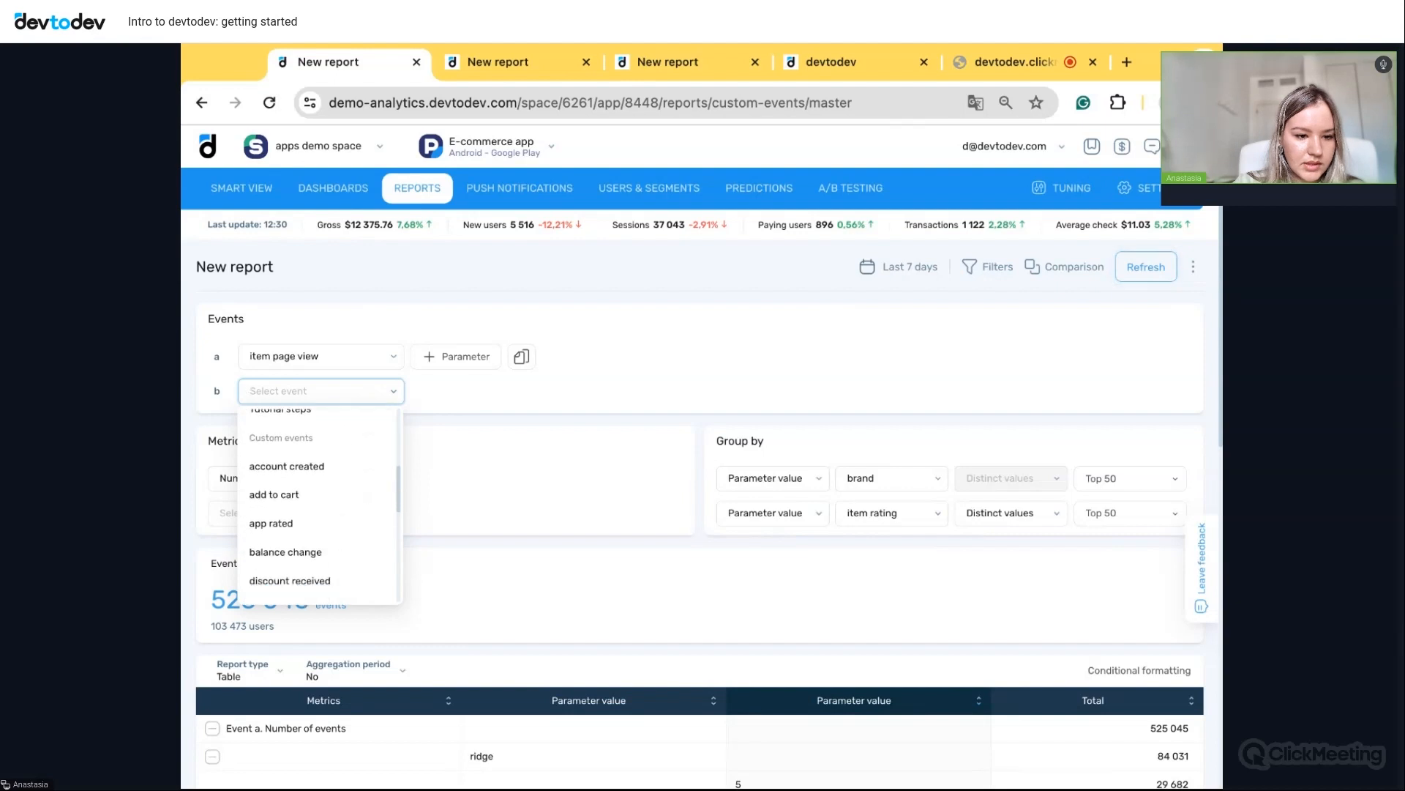
left_click(286, 492)
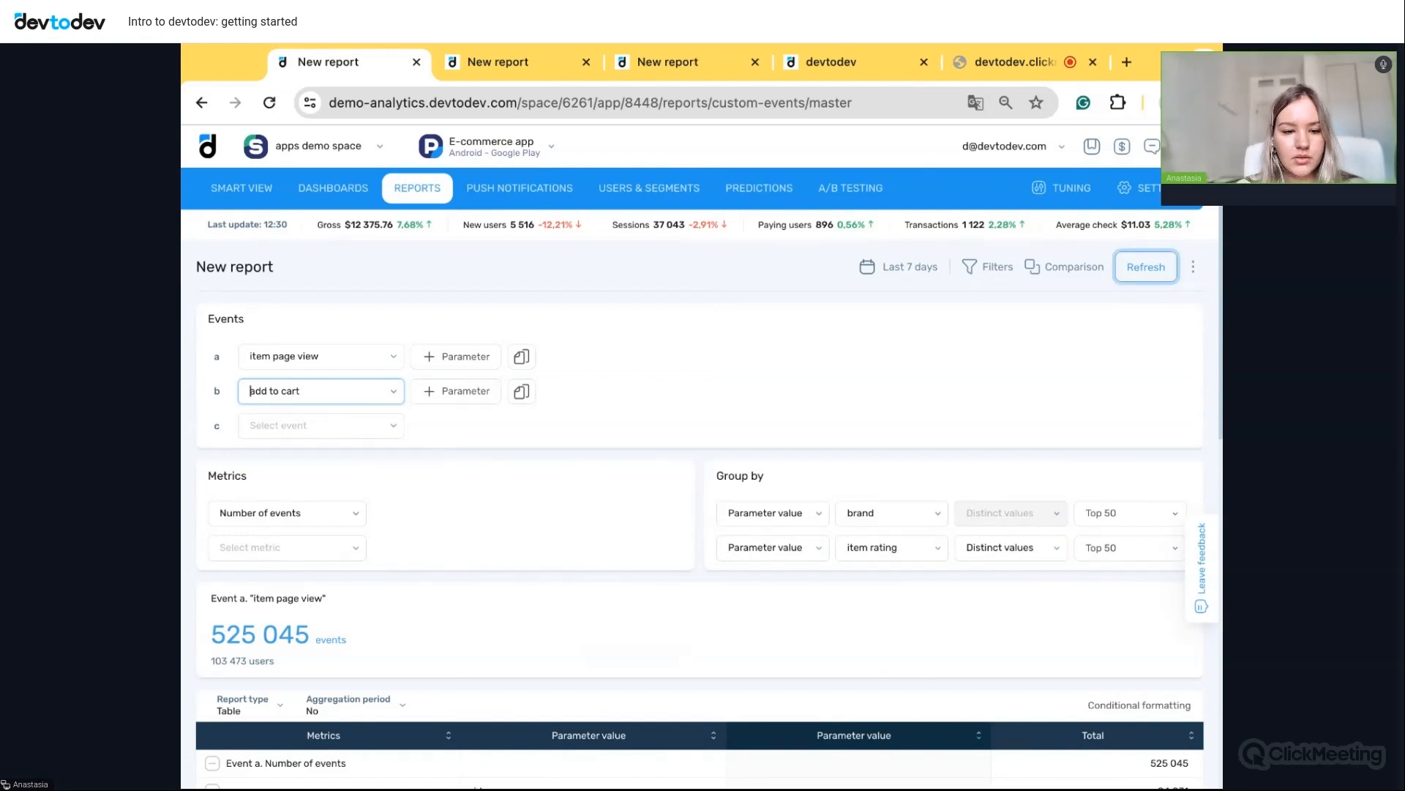
- Switch the metric to a custom formula and remove the item rating grouping
scroll(552, 529, "down", 1)
left_click(313, 469)
scroll(309, 578, "down", 4)
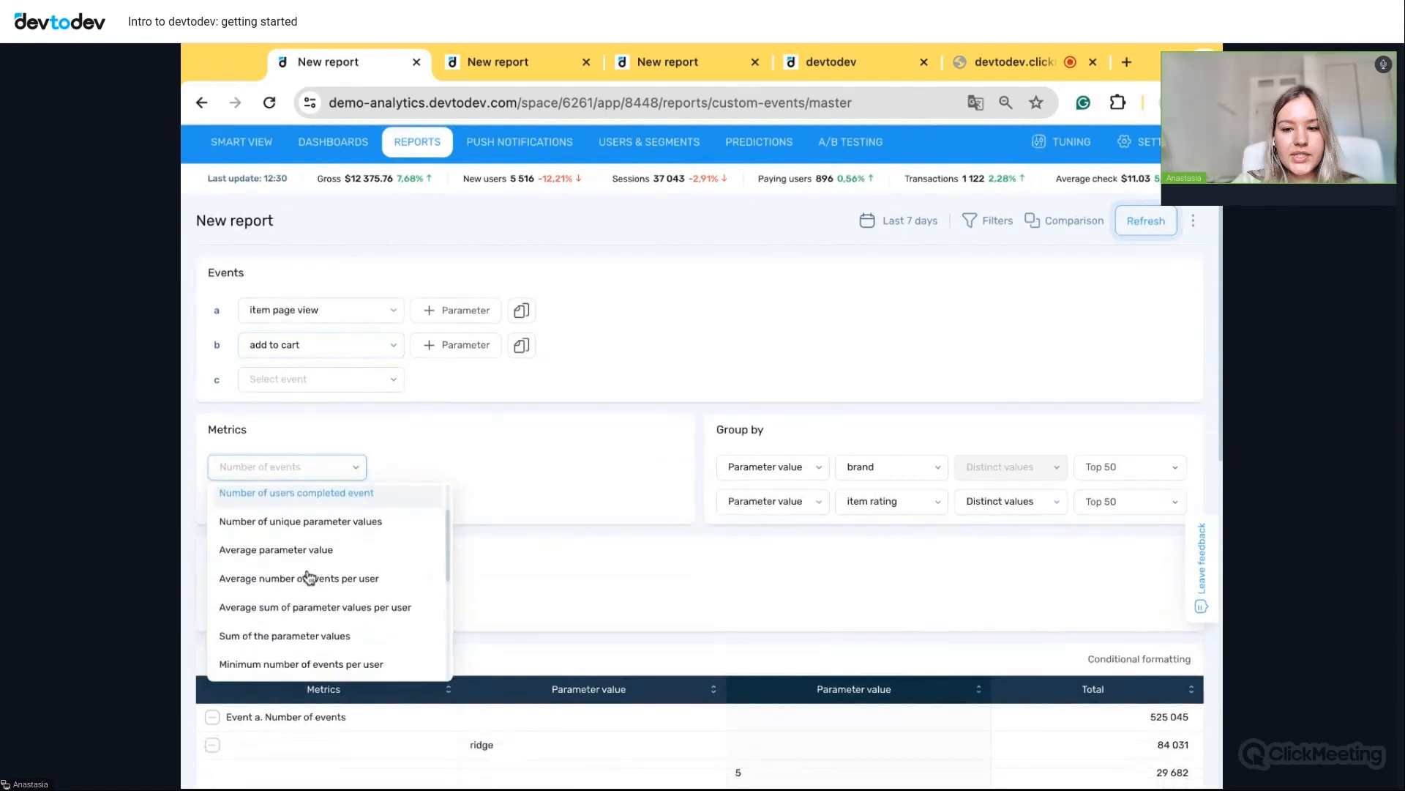
scroll(310, 579, "down", 3)
scroll(310, 578, "up", 8)
left_click(262, 502)
left_click(499, 523)
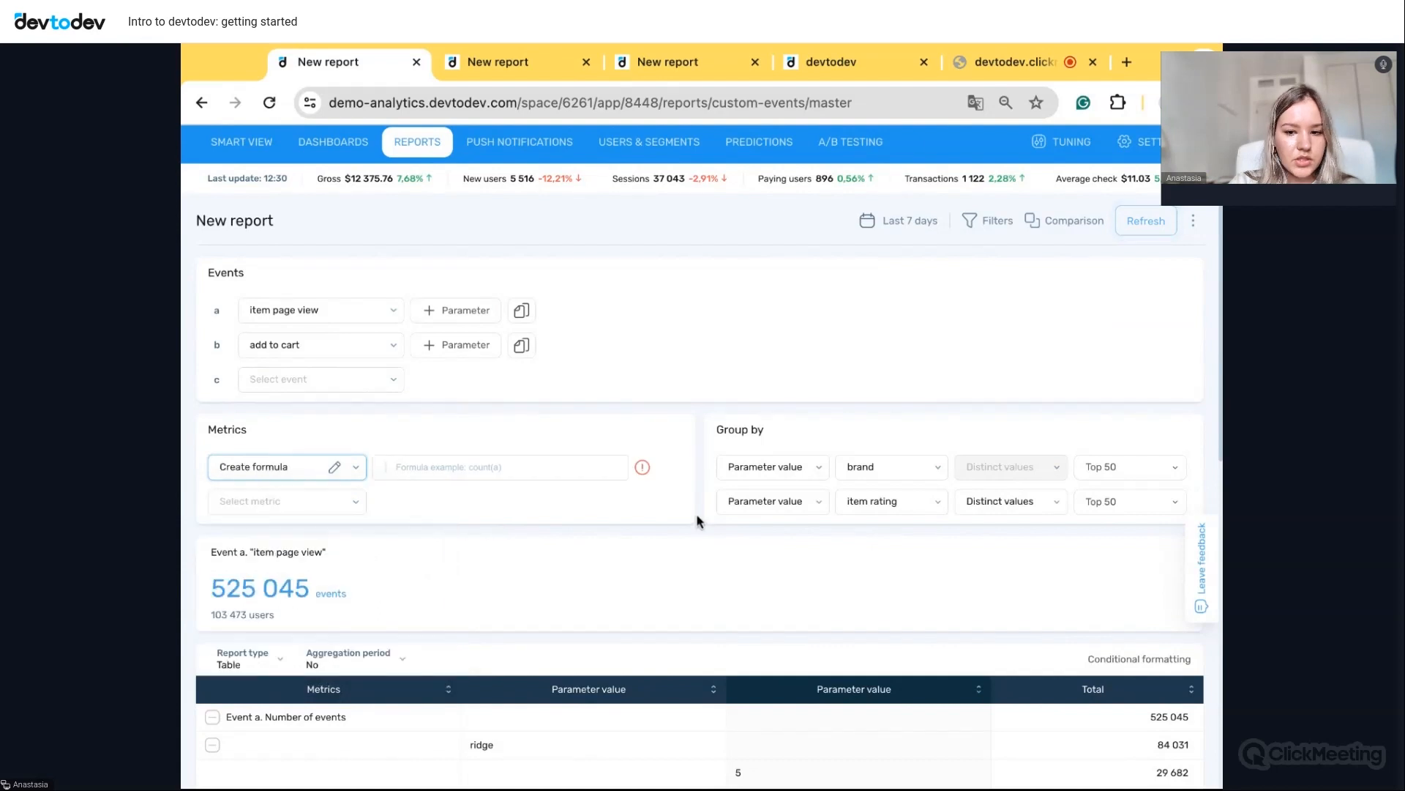
left_click(821, 504)
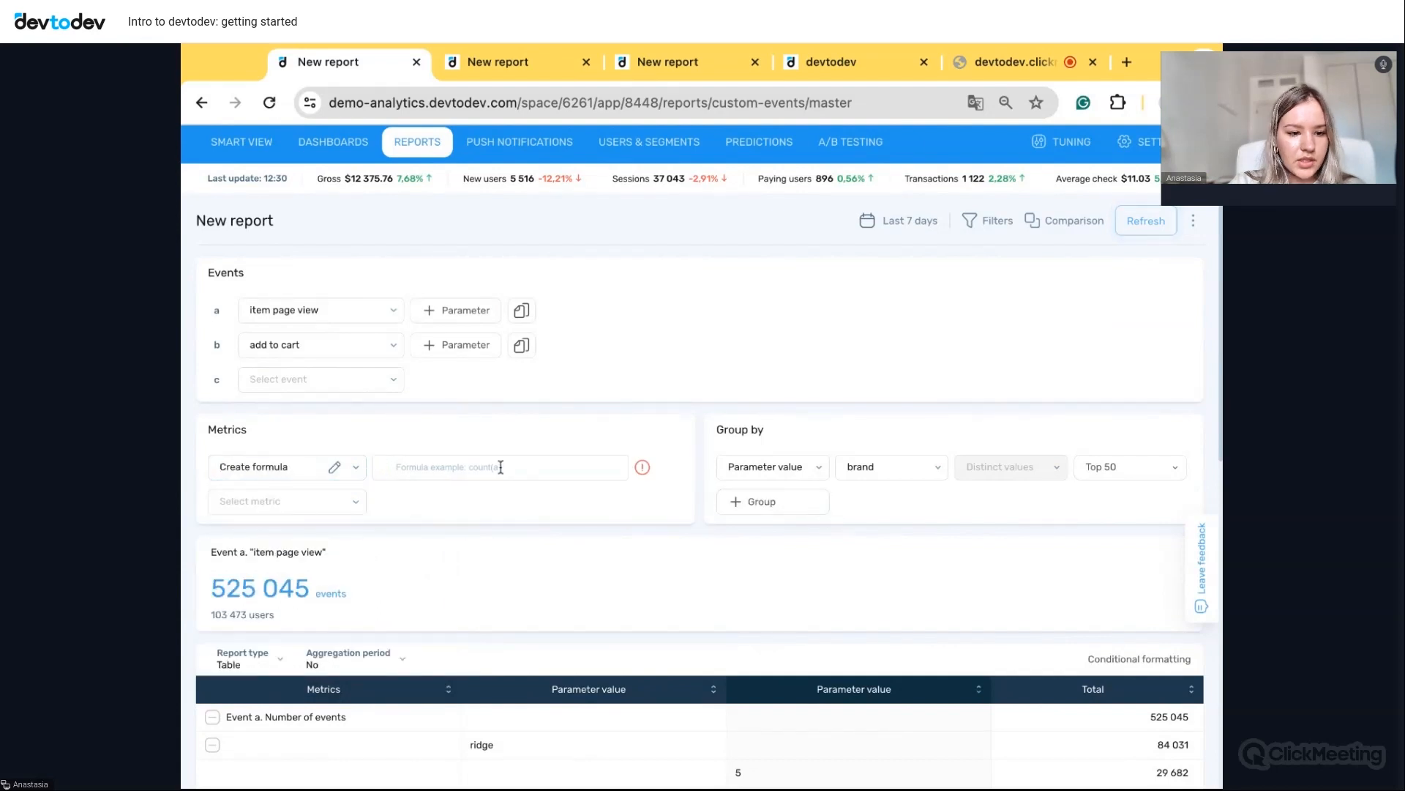
- Enter the formula count(b)/count(a)*100
type("count(b)")
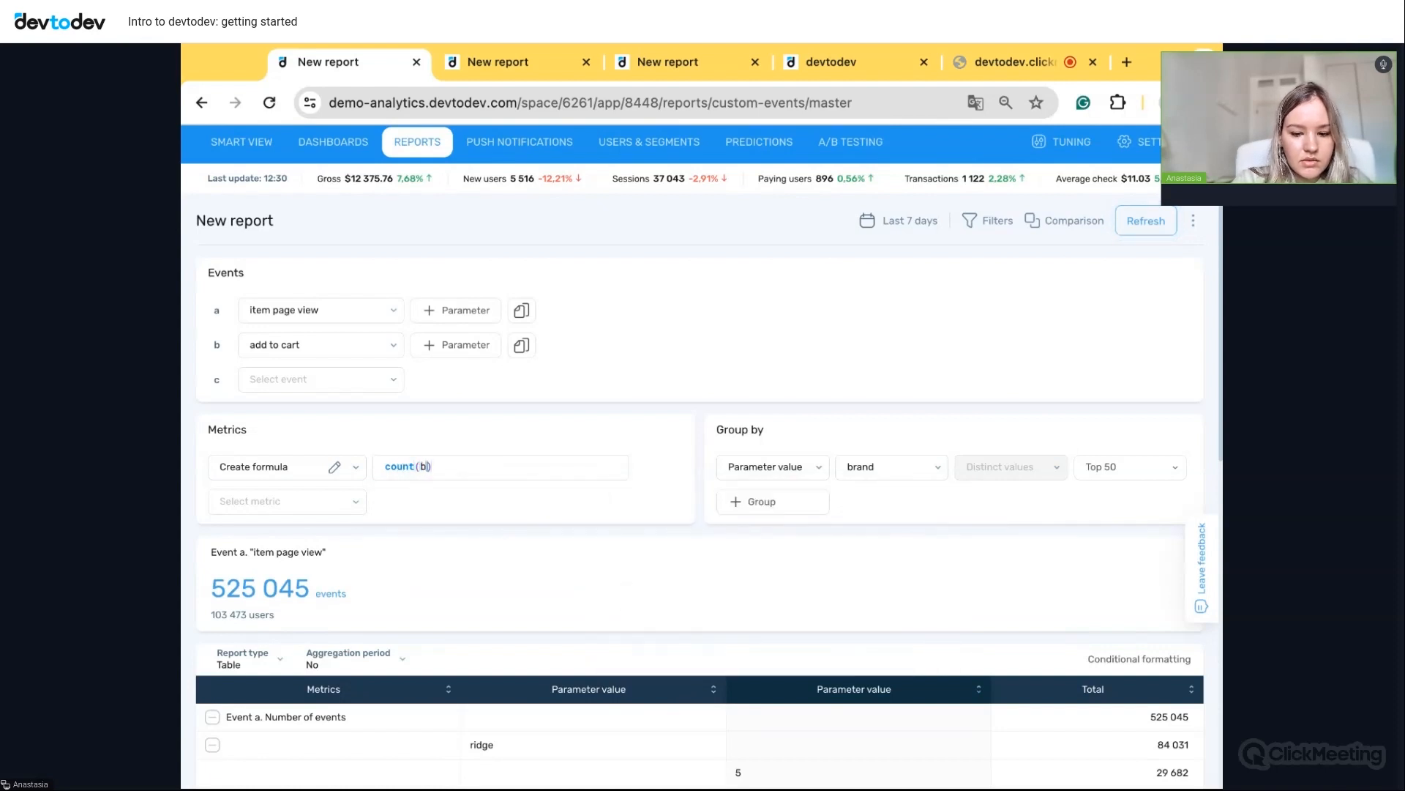
type("/")
key("BackSpace")
key("Right")
type("/")
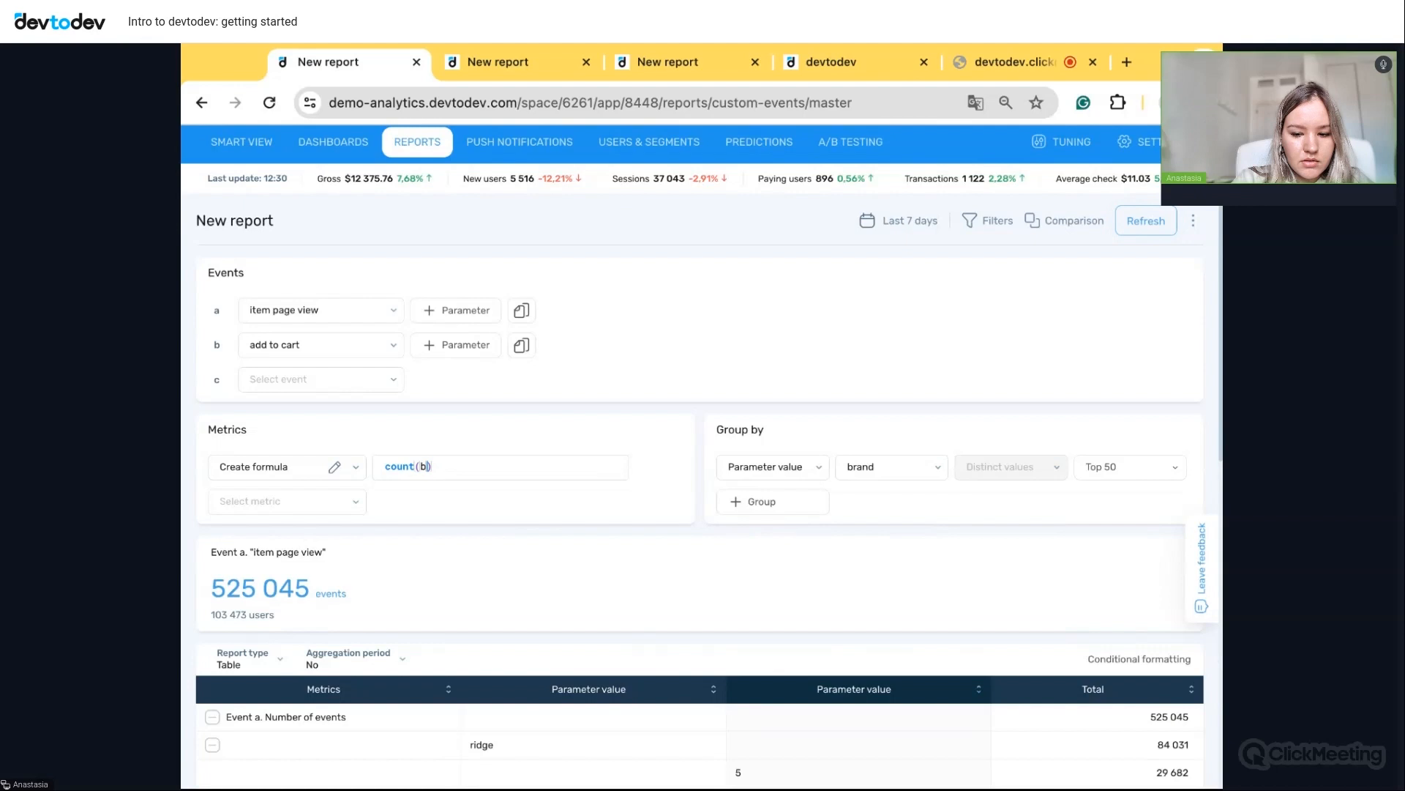
type("ount(a")
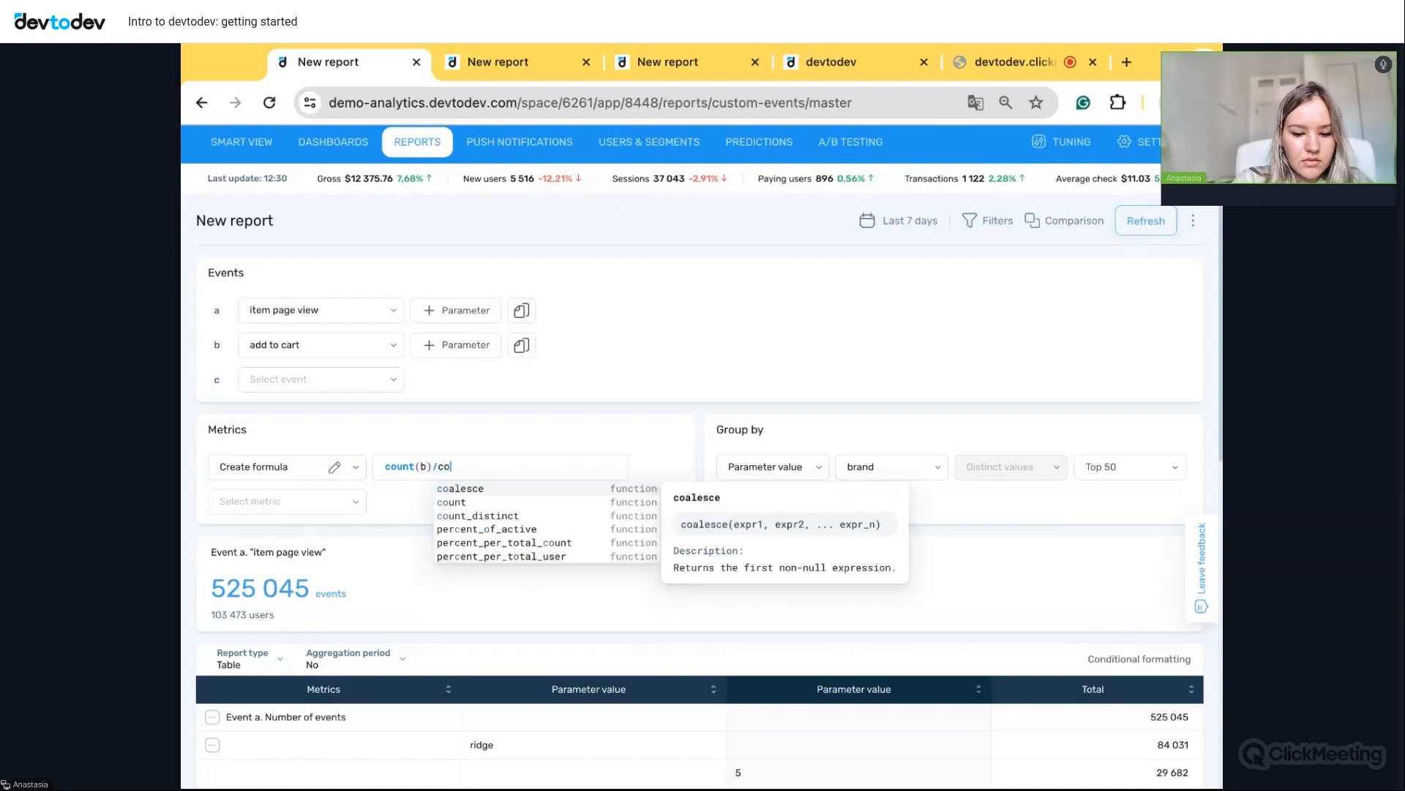
type(")*")
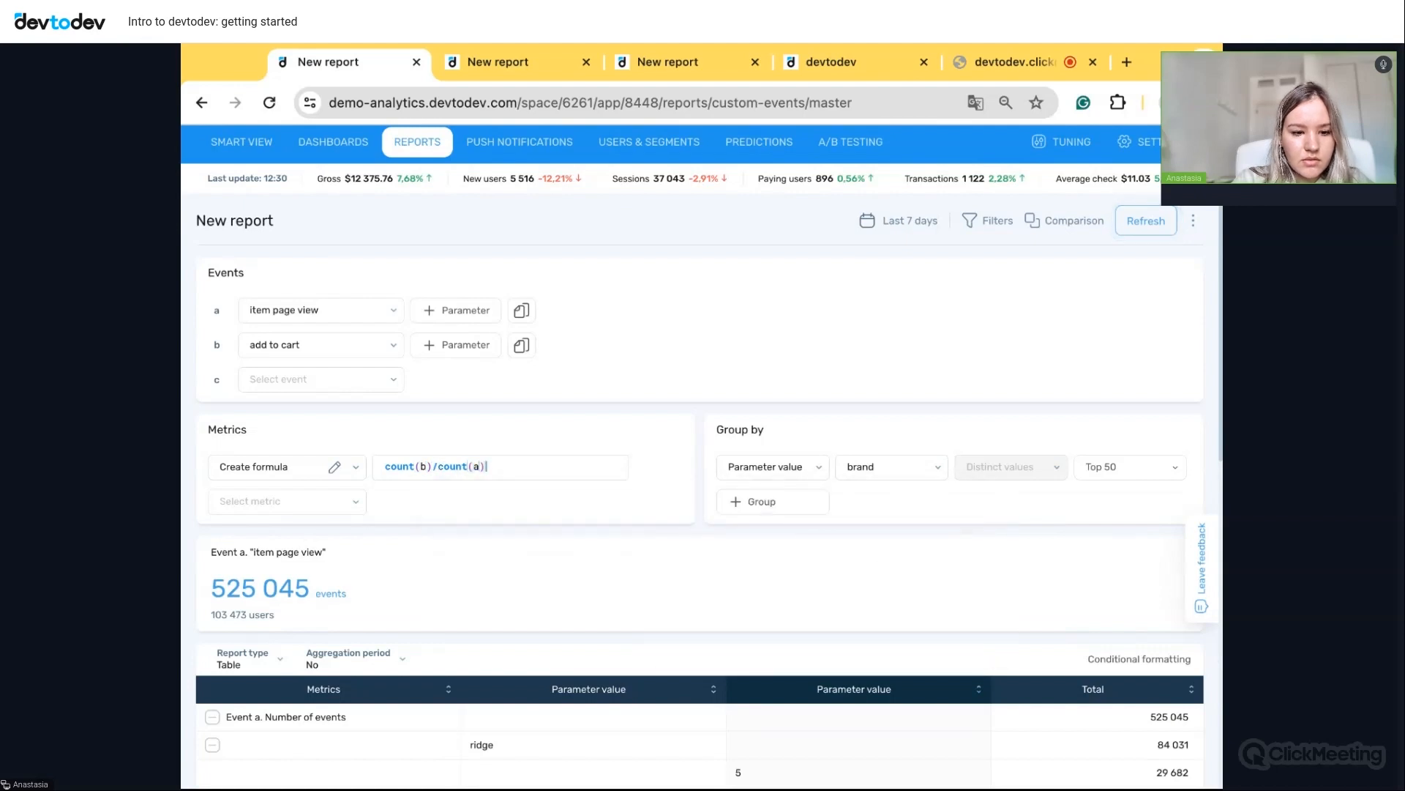
type("100")
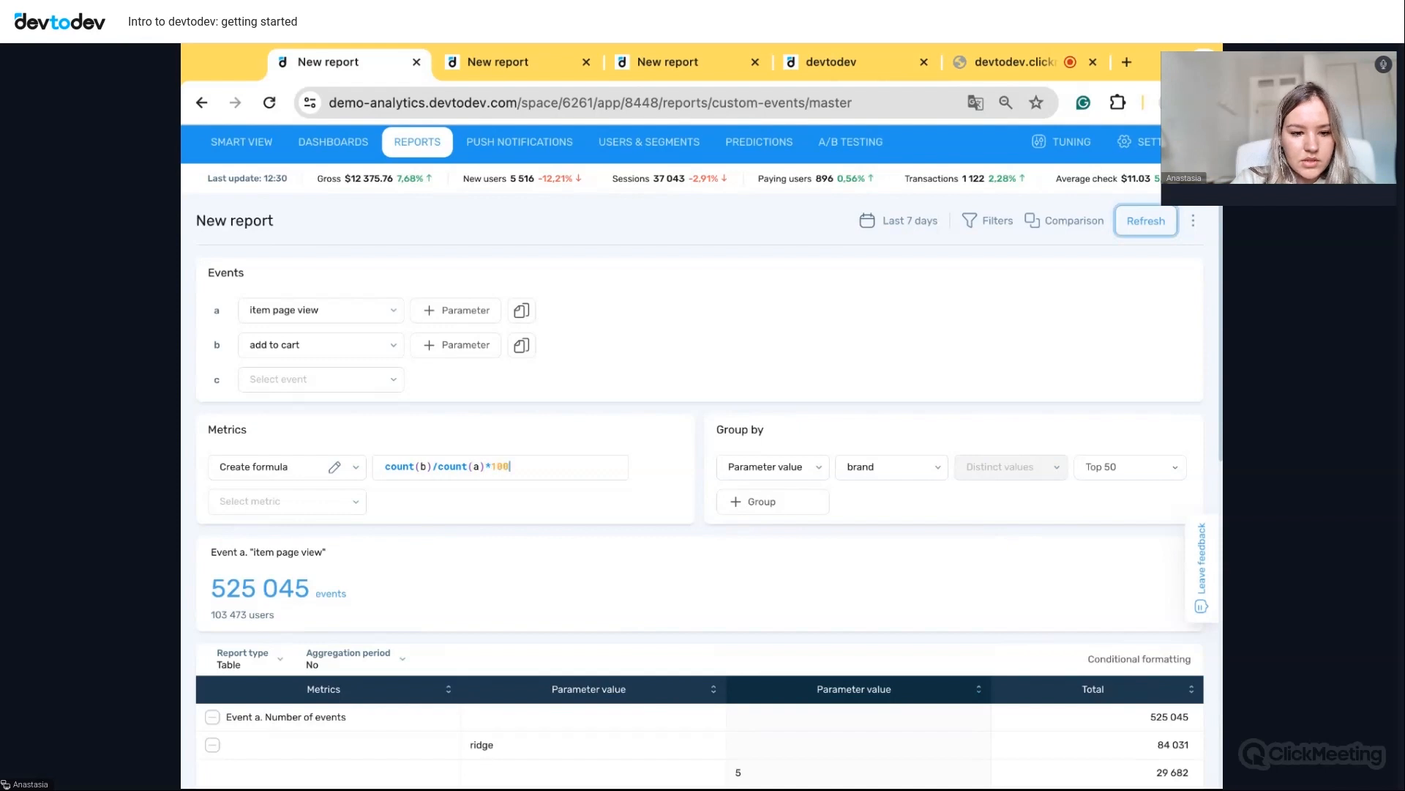
- Rebuild the report and review the formula per brand, led by excursy at 28.772
left_click(1145, 221)
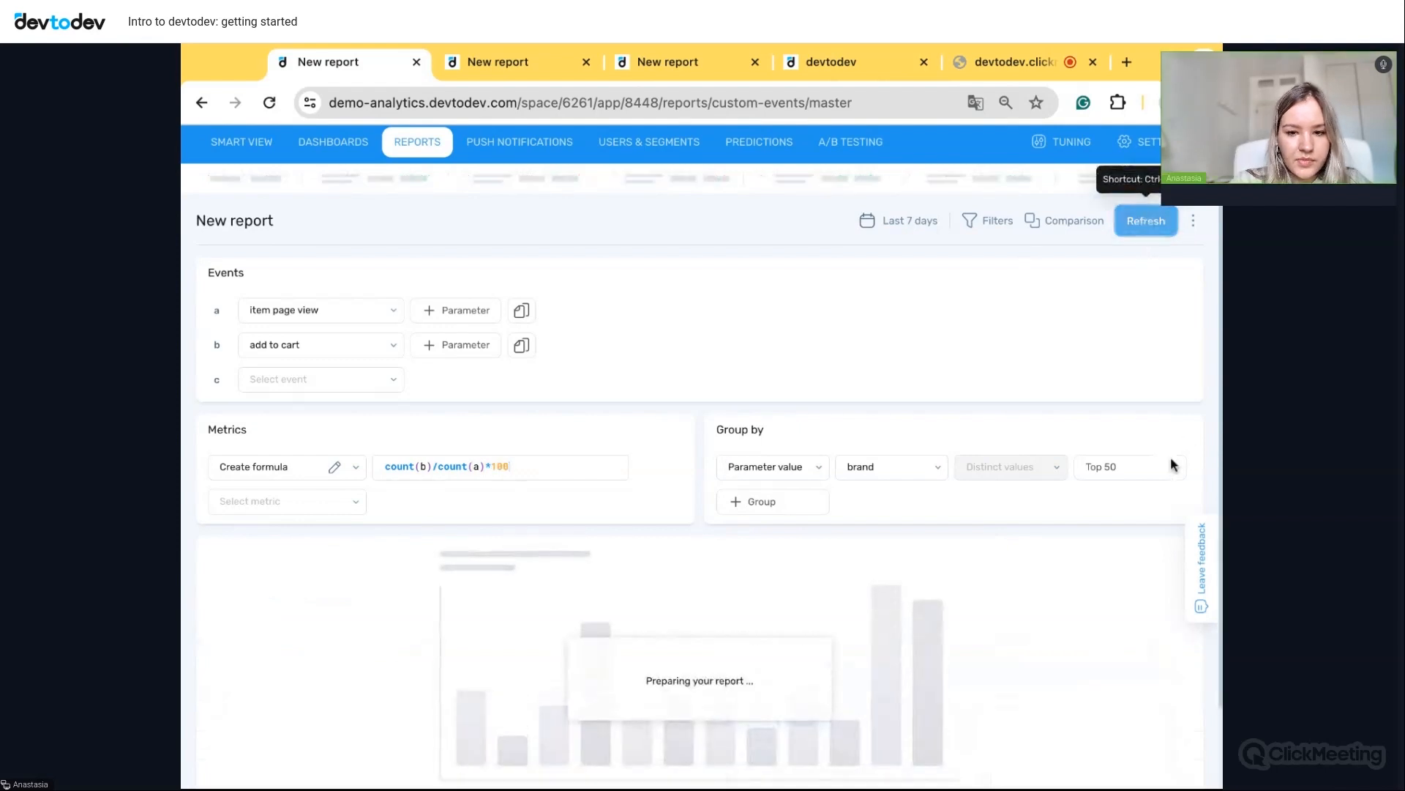
scroll(1109, 564, "down", 2)
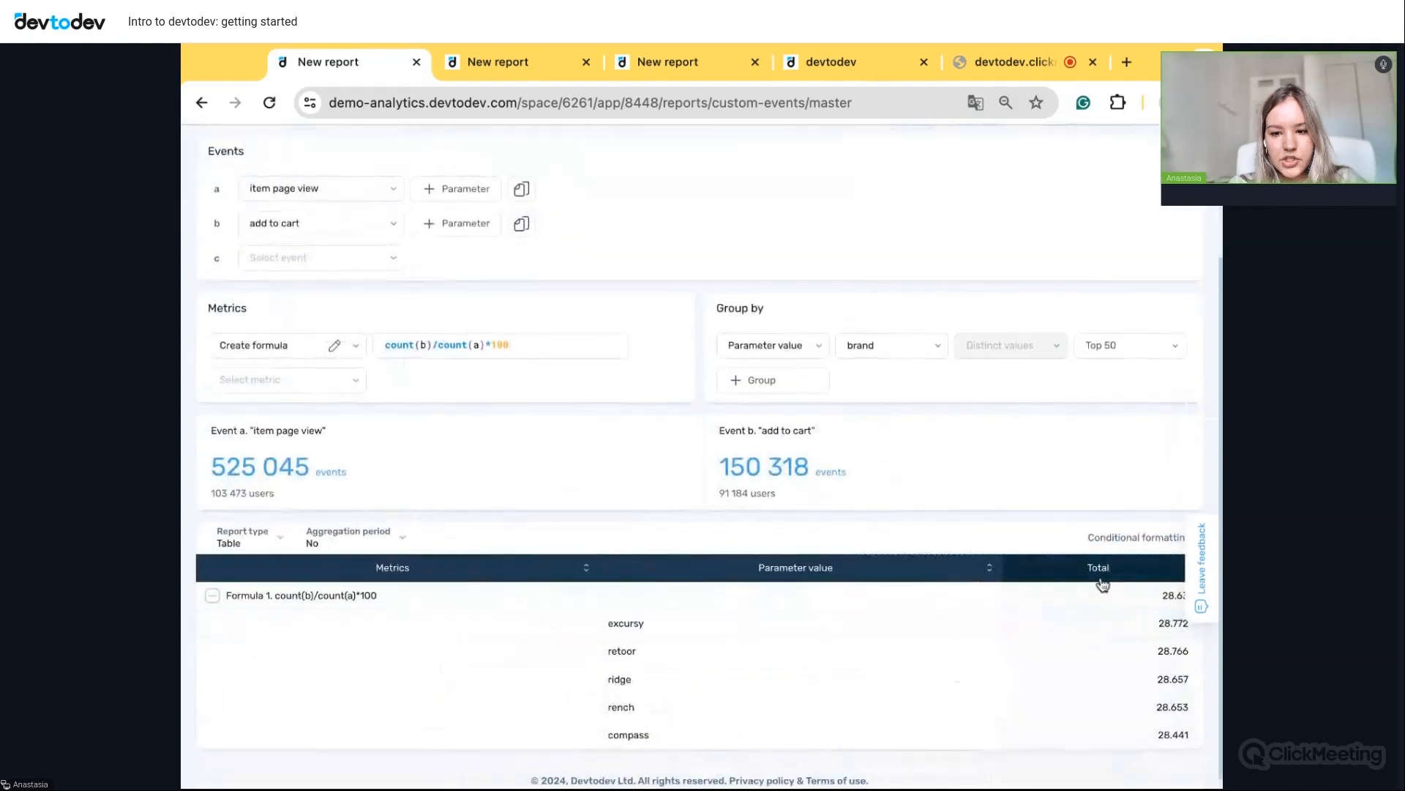
scroll(1101, 580, "down", 1)
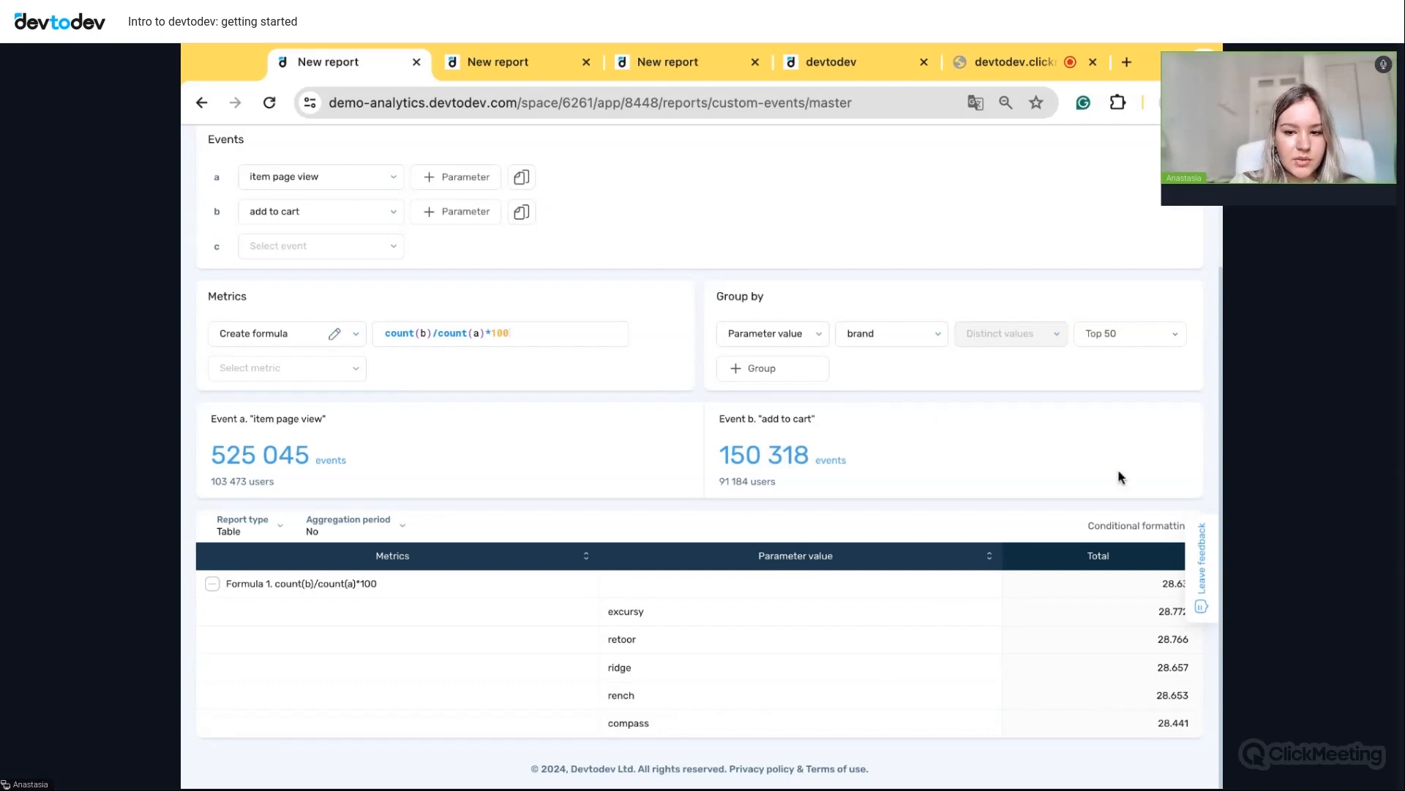
scroll(938, 421, "up", 3)
- Start a new SQL report and run its sample payments query
left_click(417, 189)
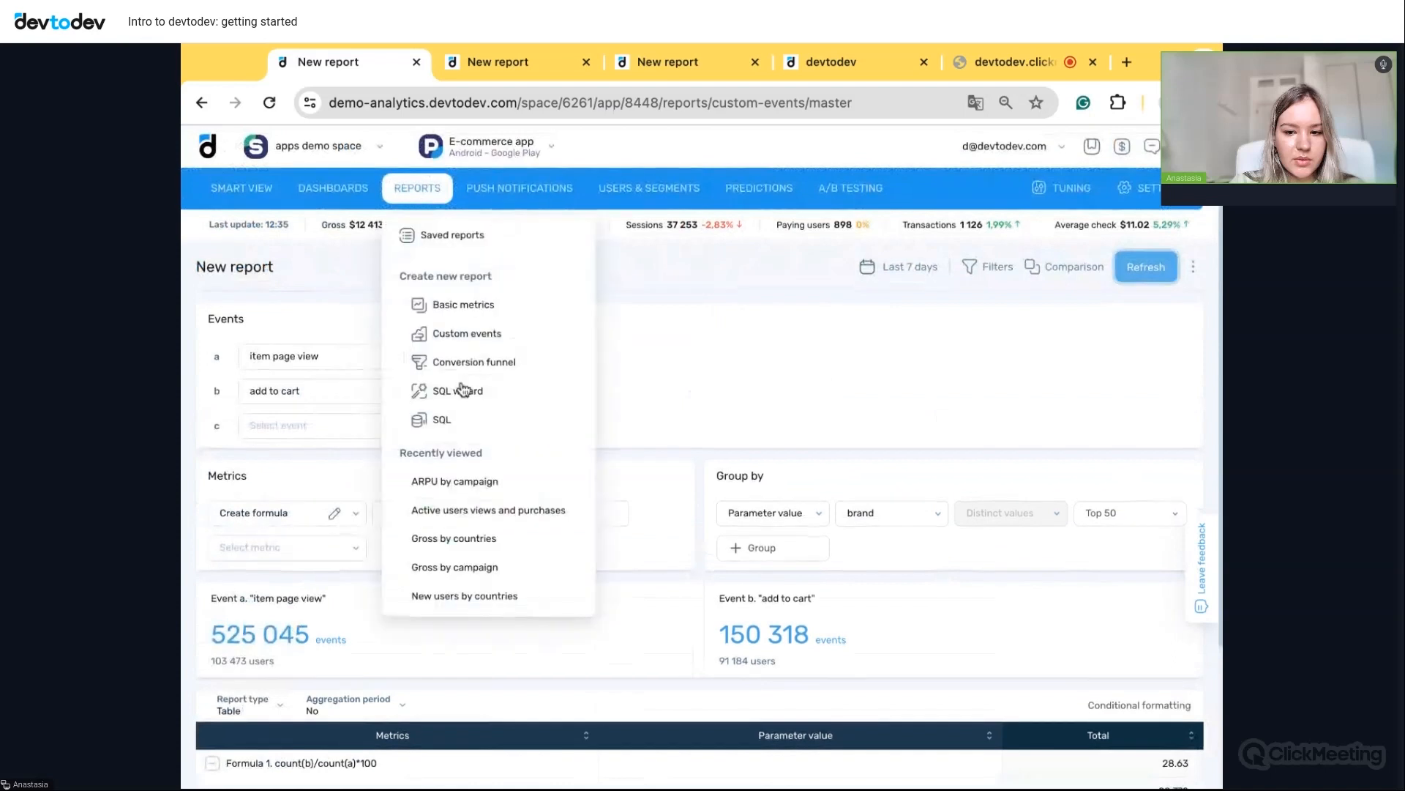
left_click(459, 420)
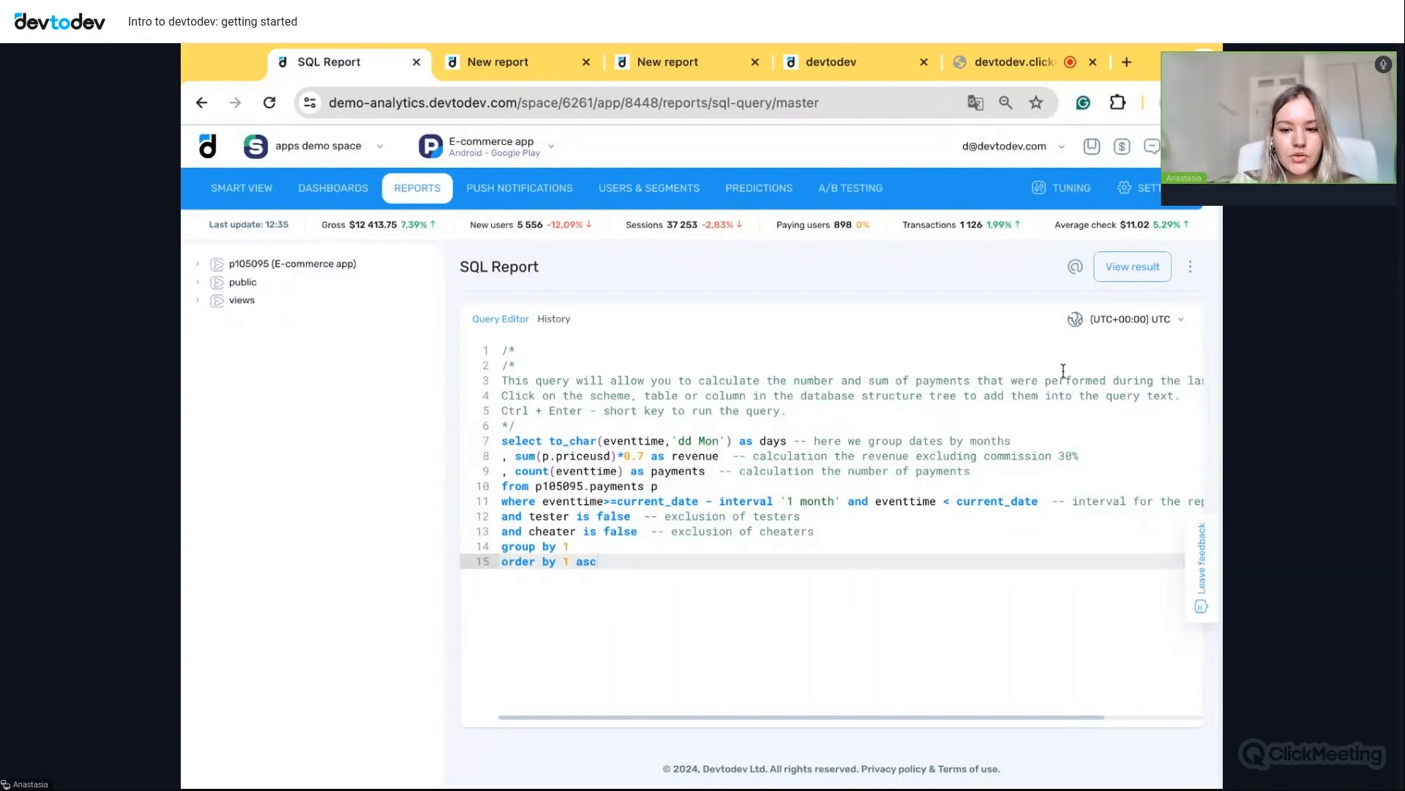
left_click(1132, 266)
- Display the query result as a chart and list the payments table's columns
scroll(1004, 475, "down", 1)
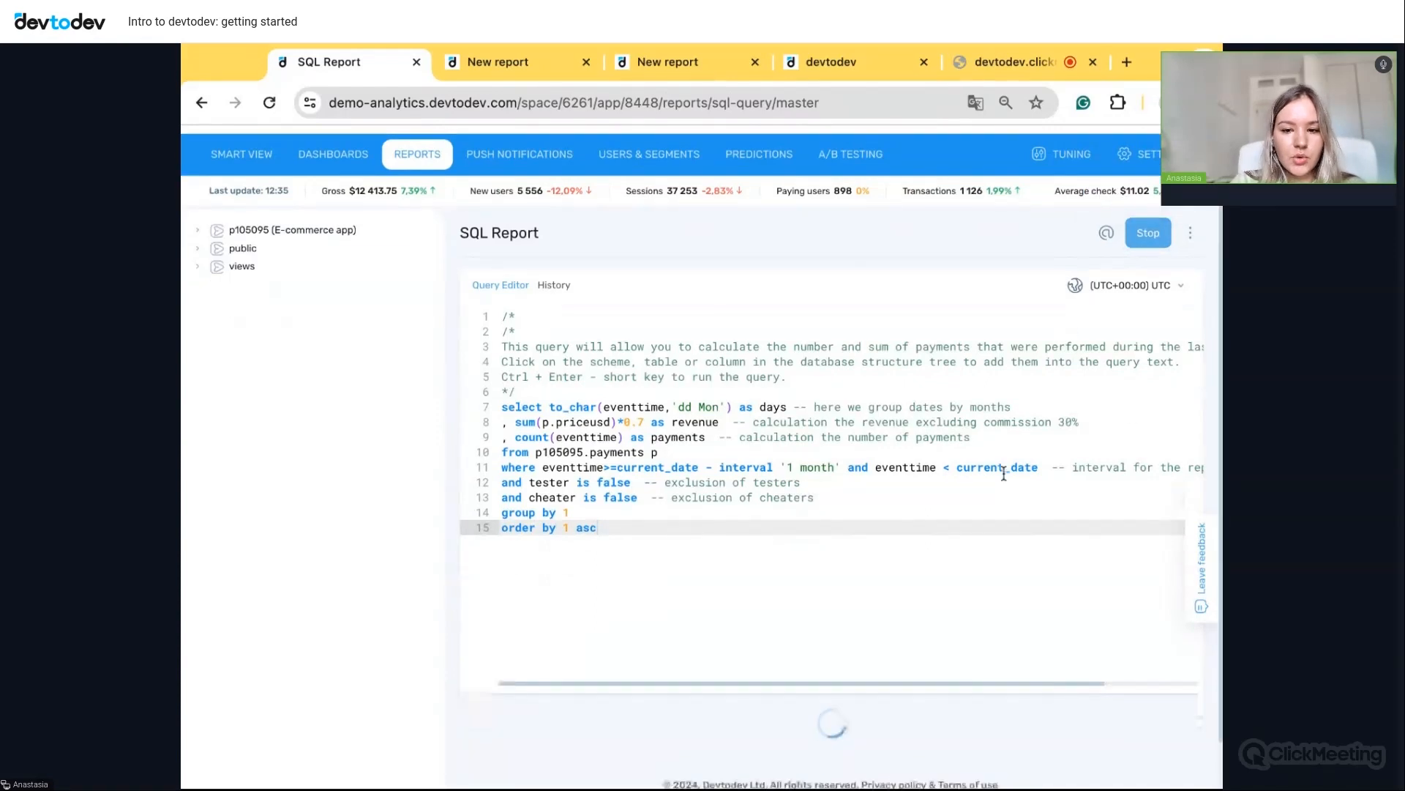
scroll(997, 555, "down", 3)
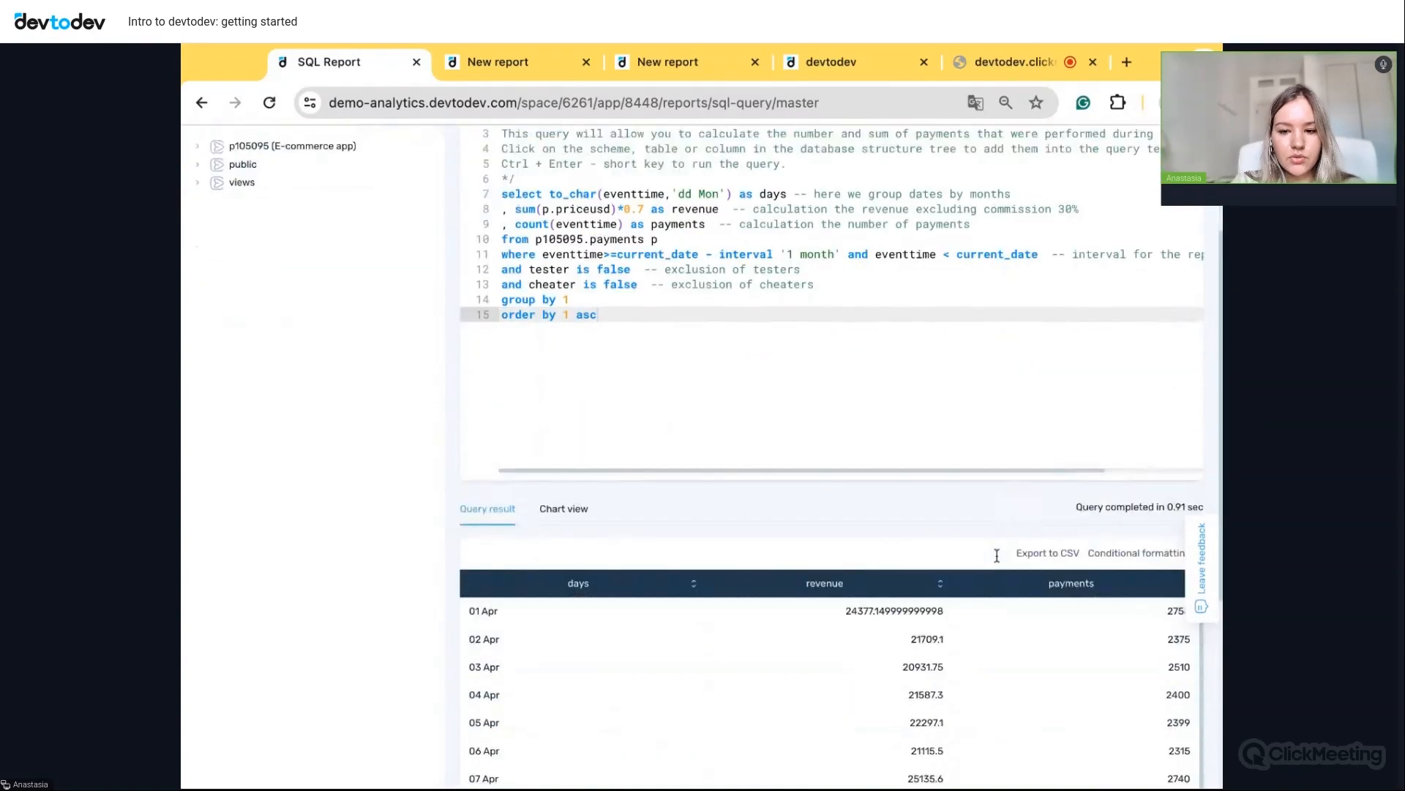
left_click(575, 516)
scroll(630, 499, "up", 4)
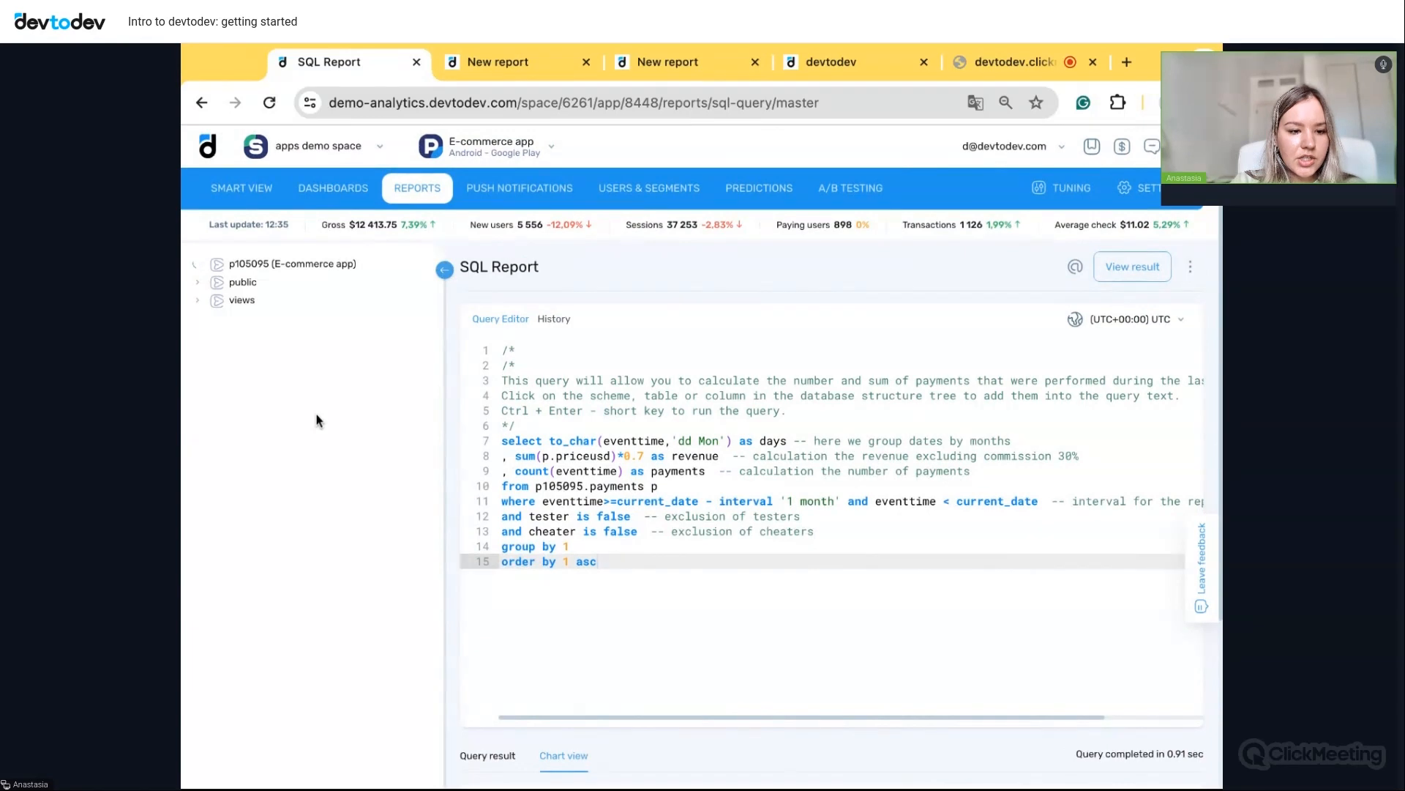
scroll(270, 490, "down", 2)
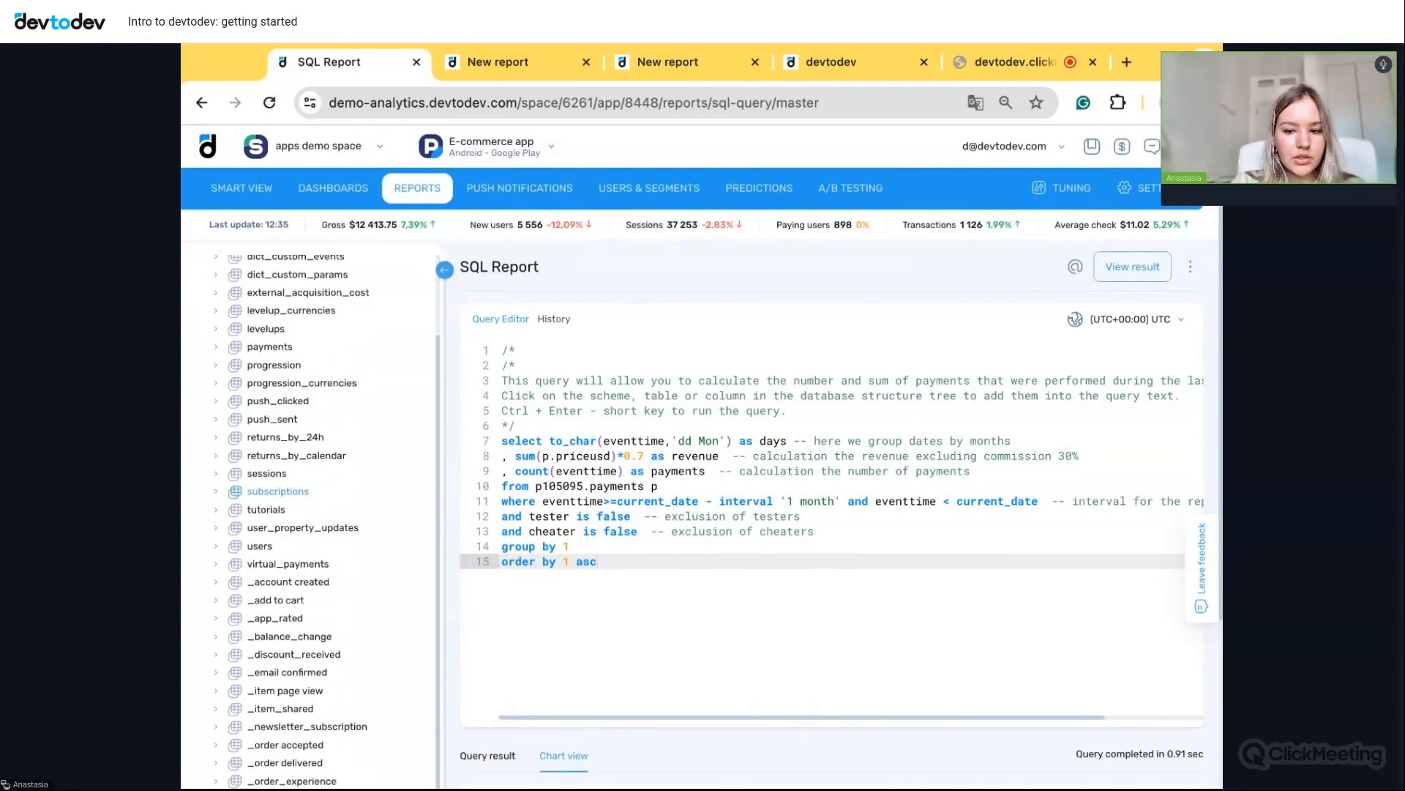
left_click(217, 347)
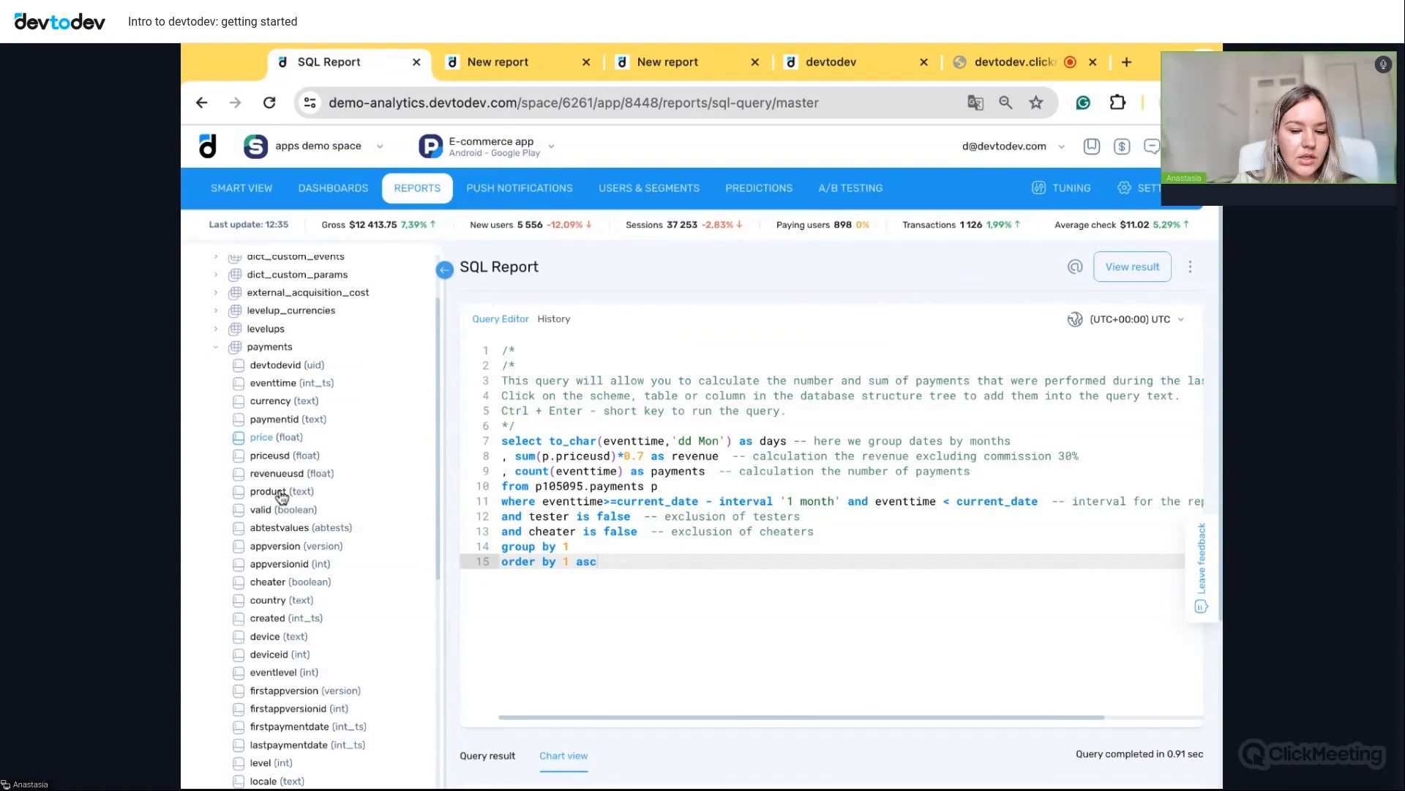
scroll(282, 497, "down", 4)
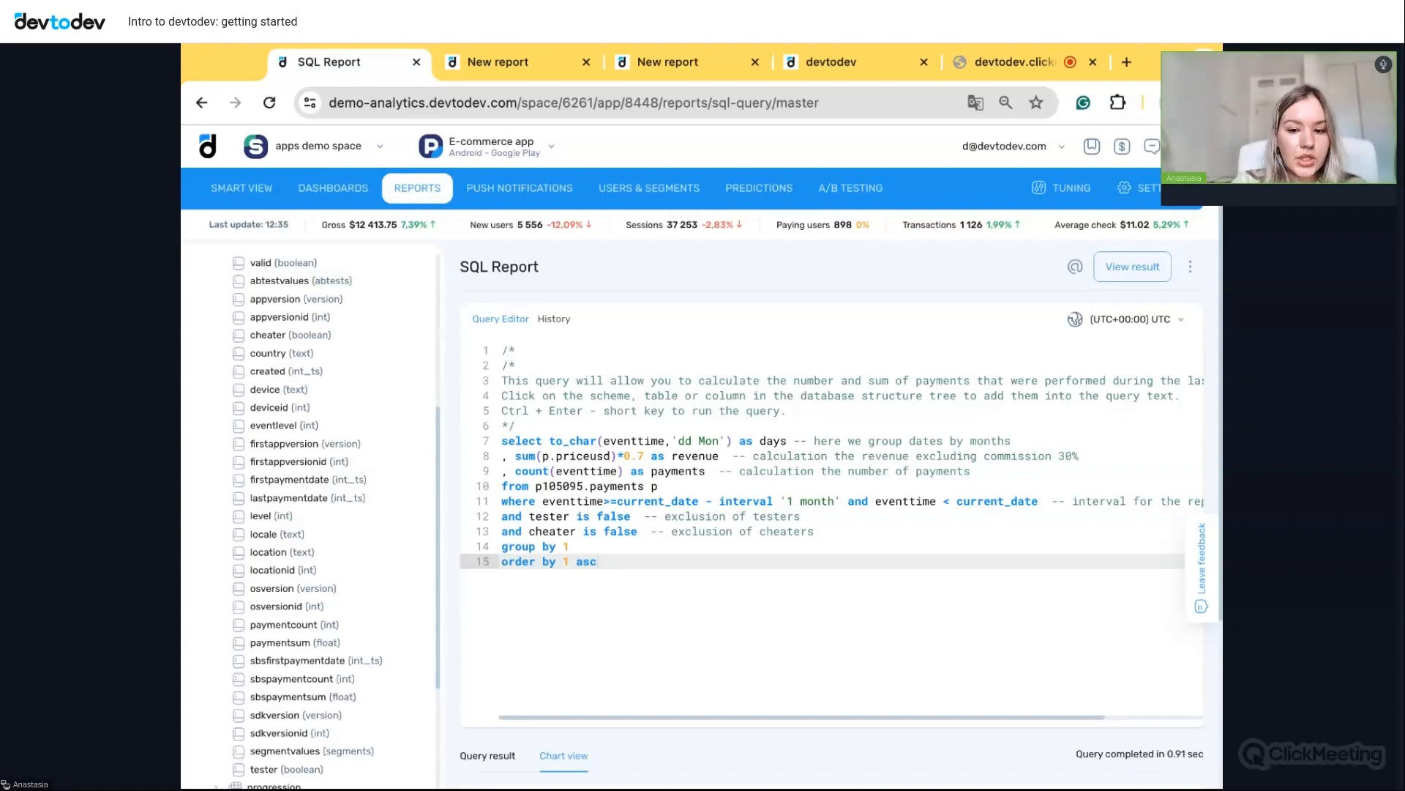
- Open the Acquisition campaign dashboard and review its pie chart, Traffic quality table (82,233 new users, 5.38% paying) and charts
mouse_move(333, 188)
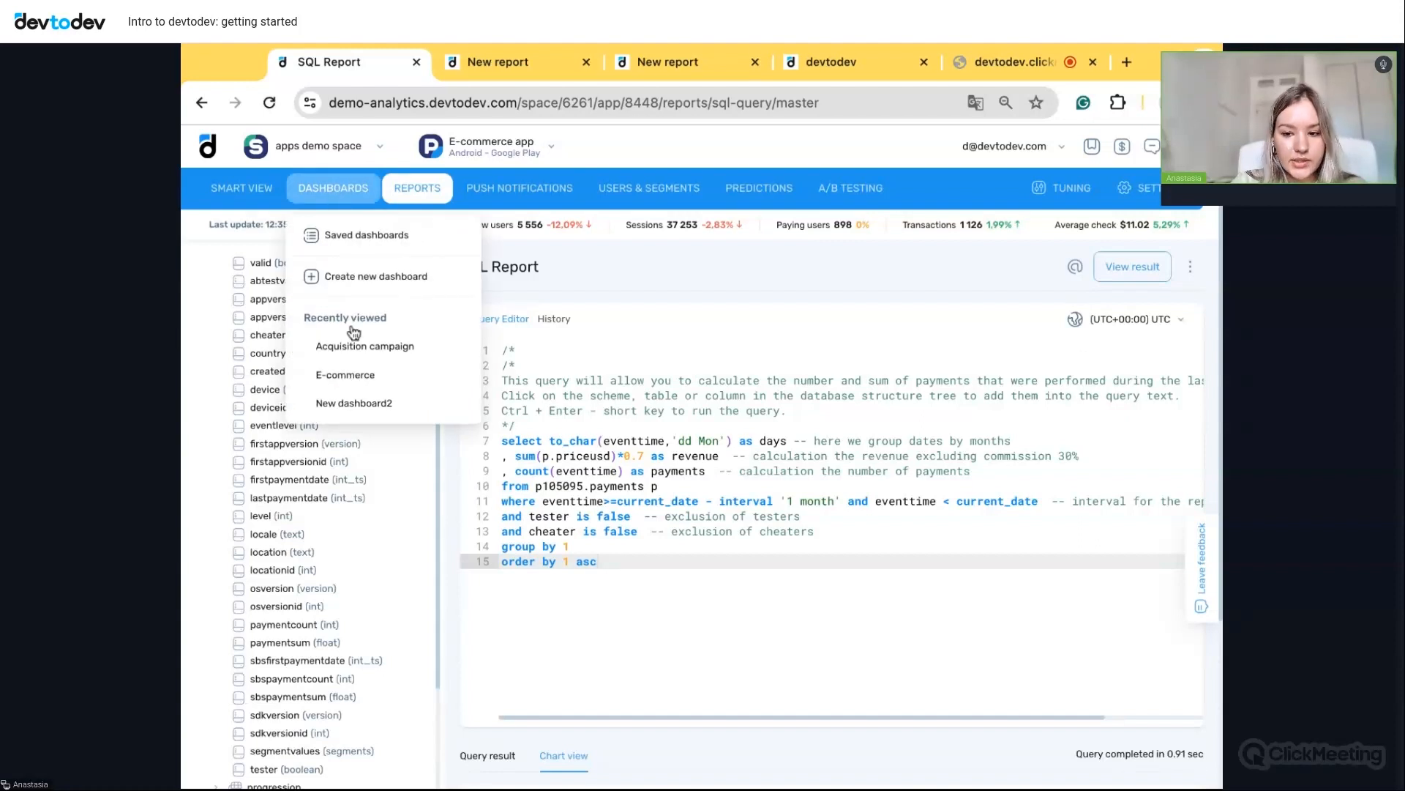
left_click(361, 341)
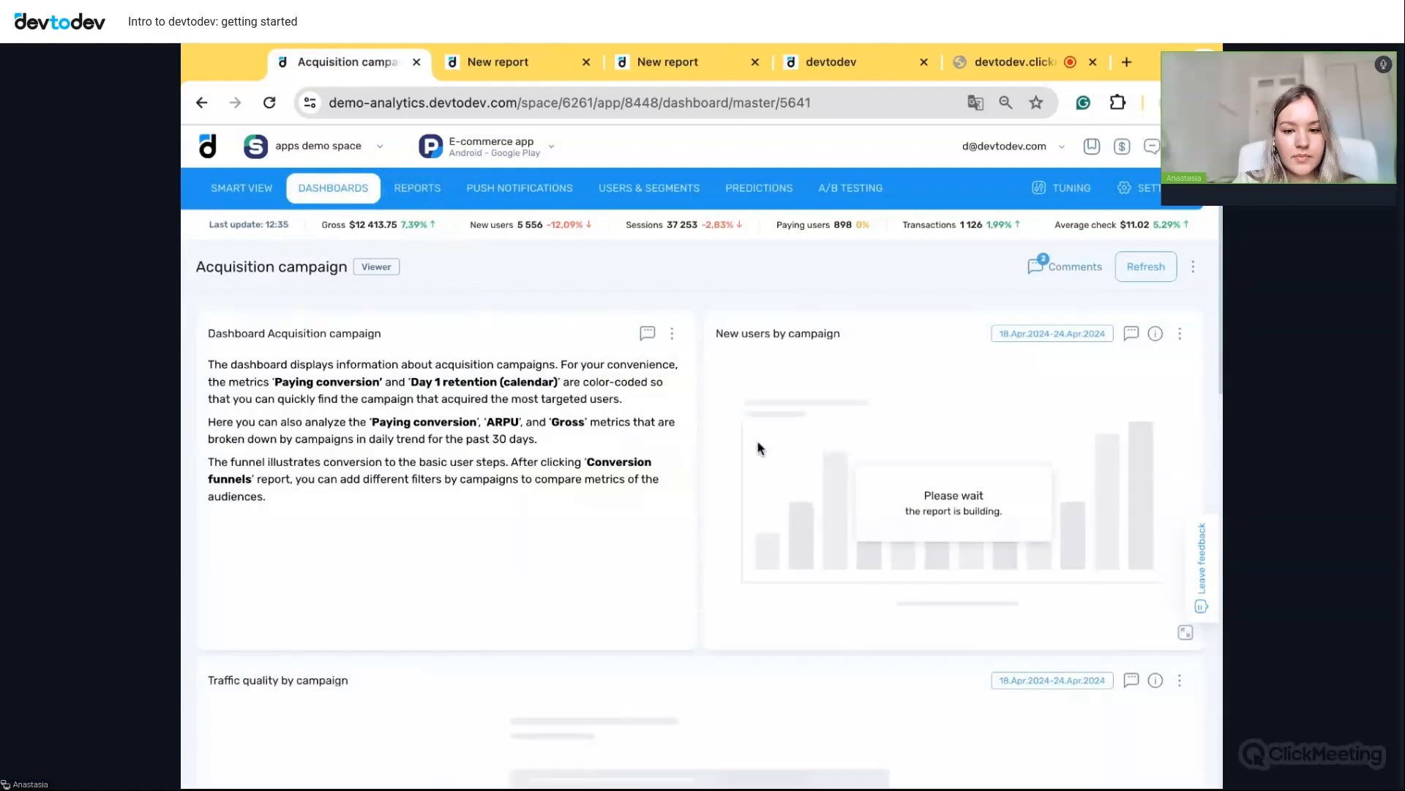
scroll(819, 550, "down", 2)
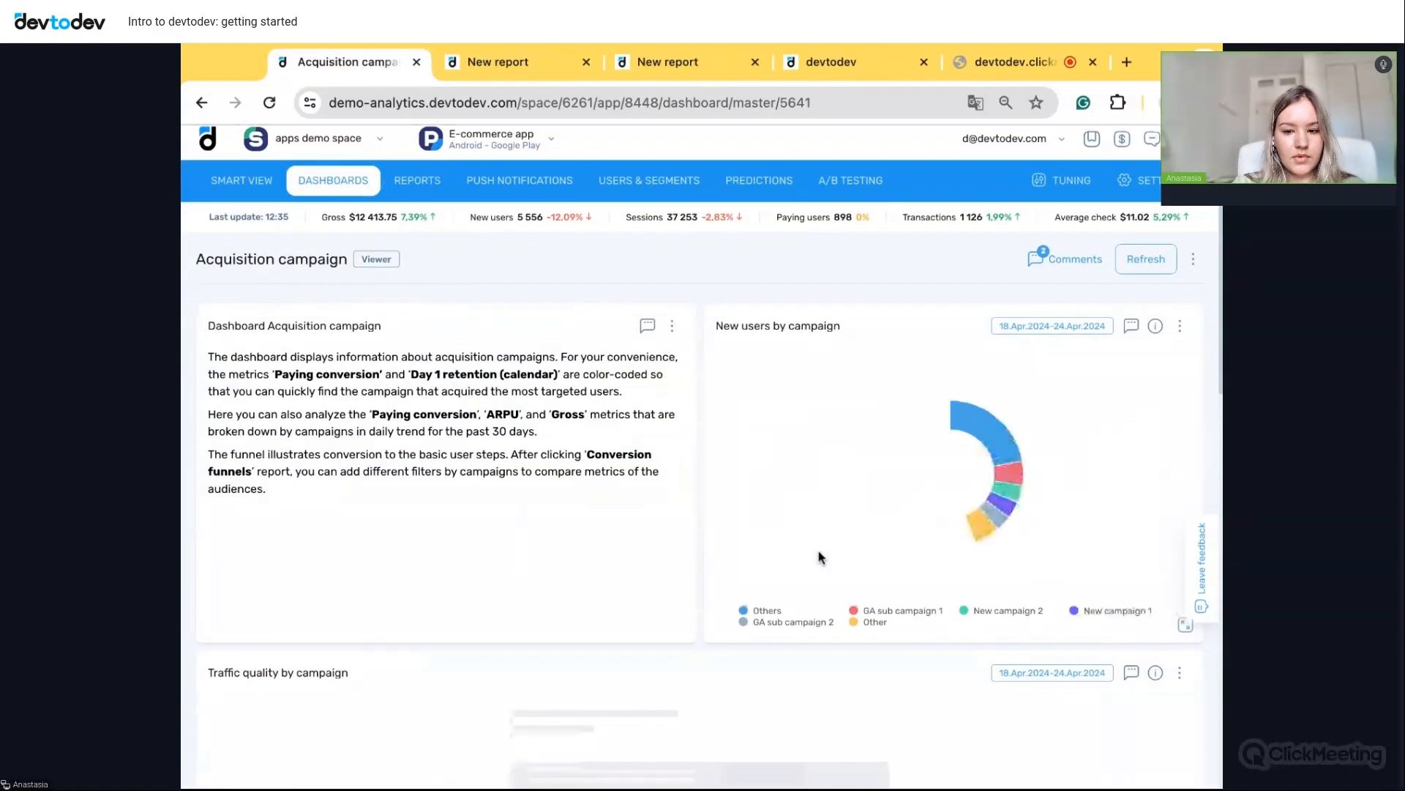
scroll(819, 539, "down", 2)
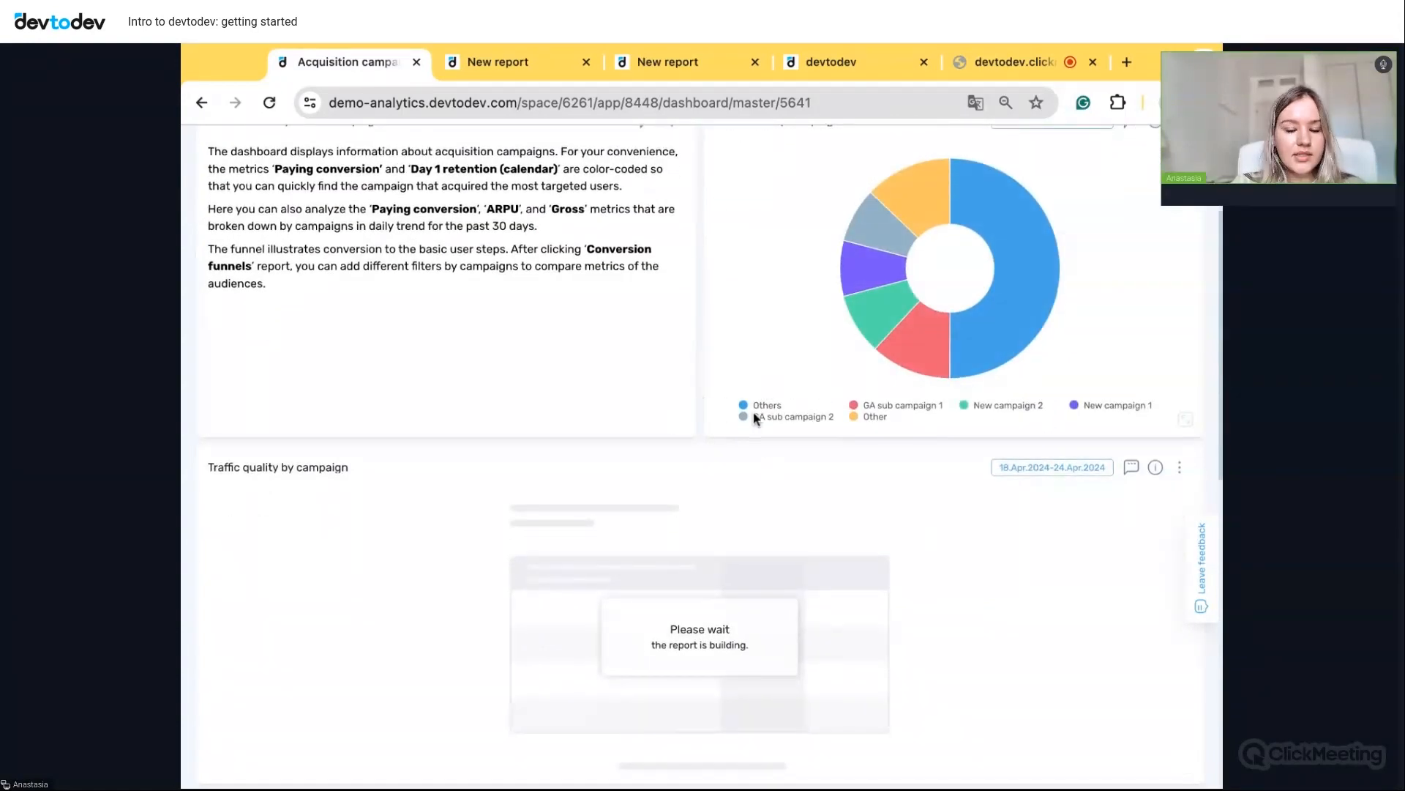
scroll(701, 381, "down", 3)
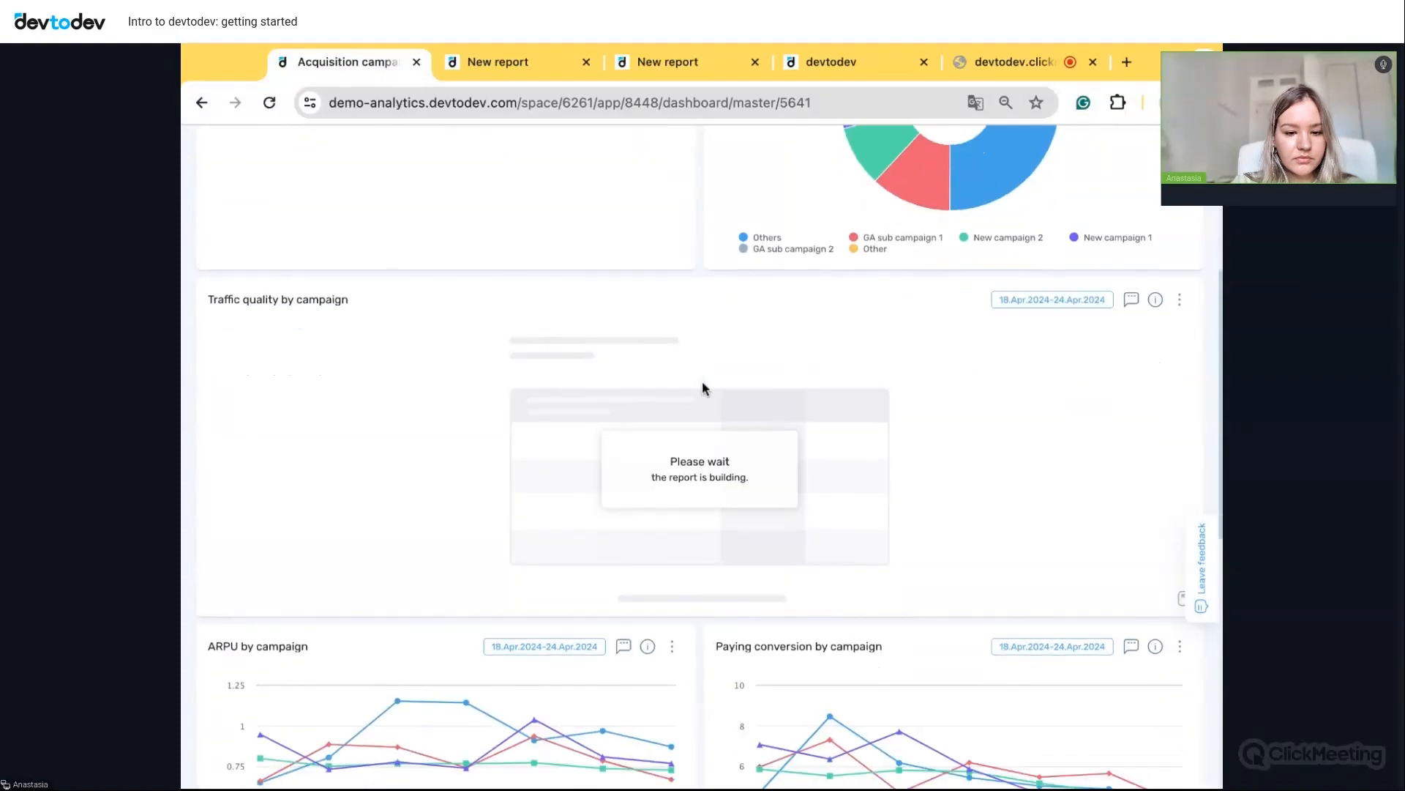
scroll(701, 387, "down", 8)
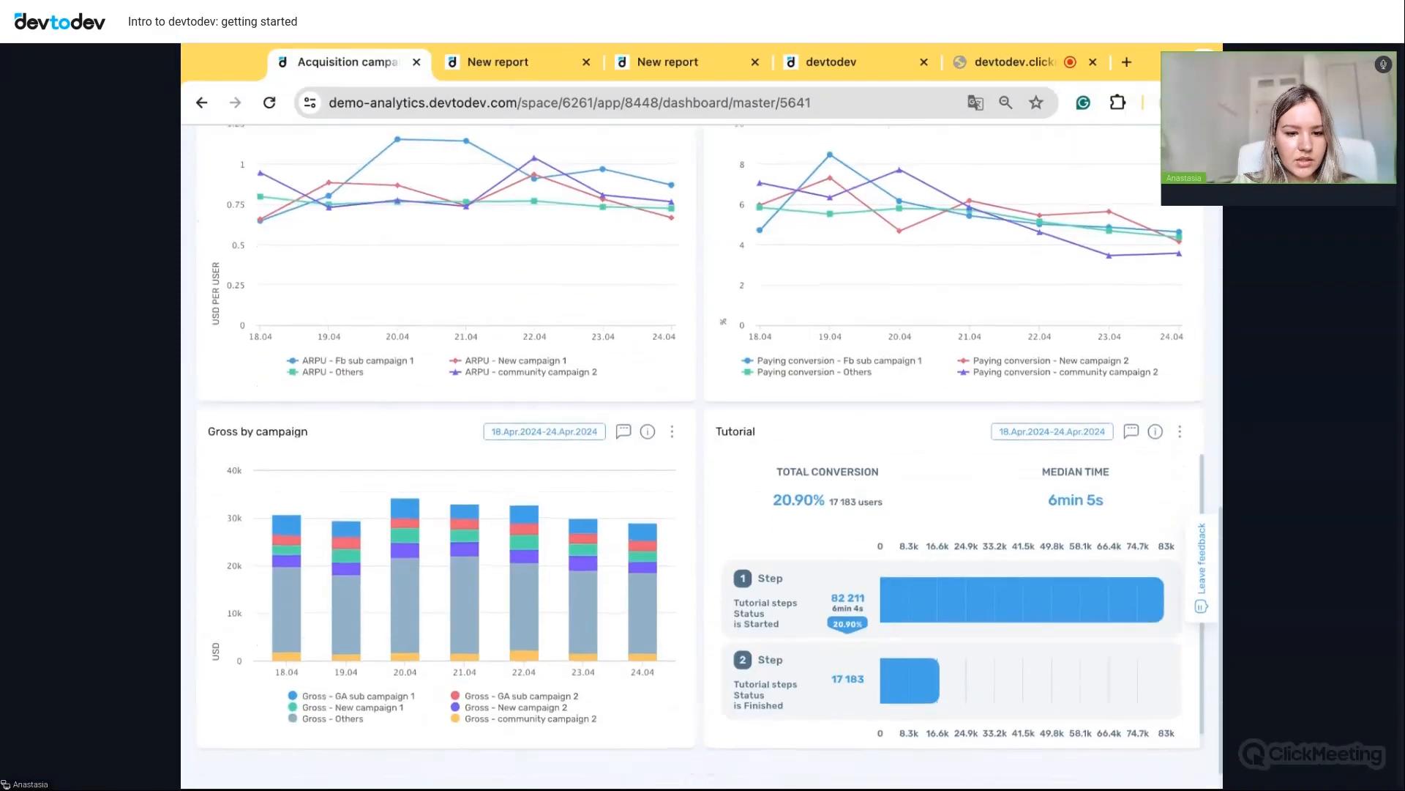
scroll(687, 397, "down", 2)
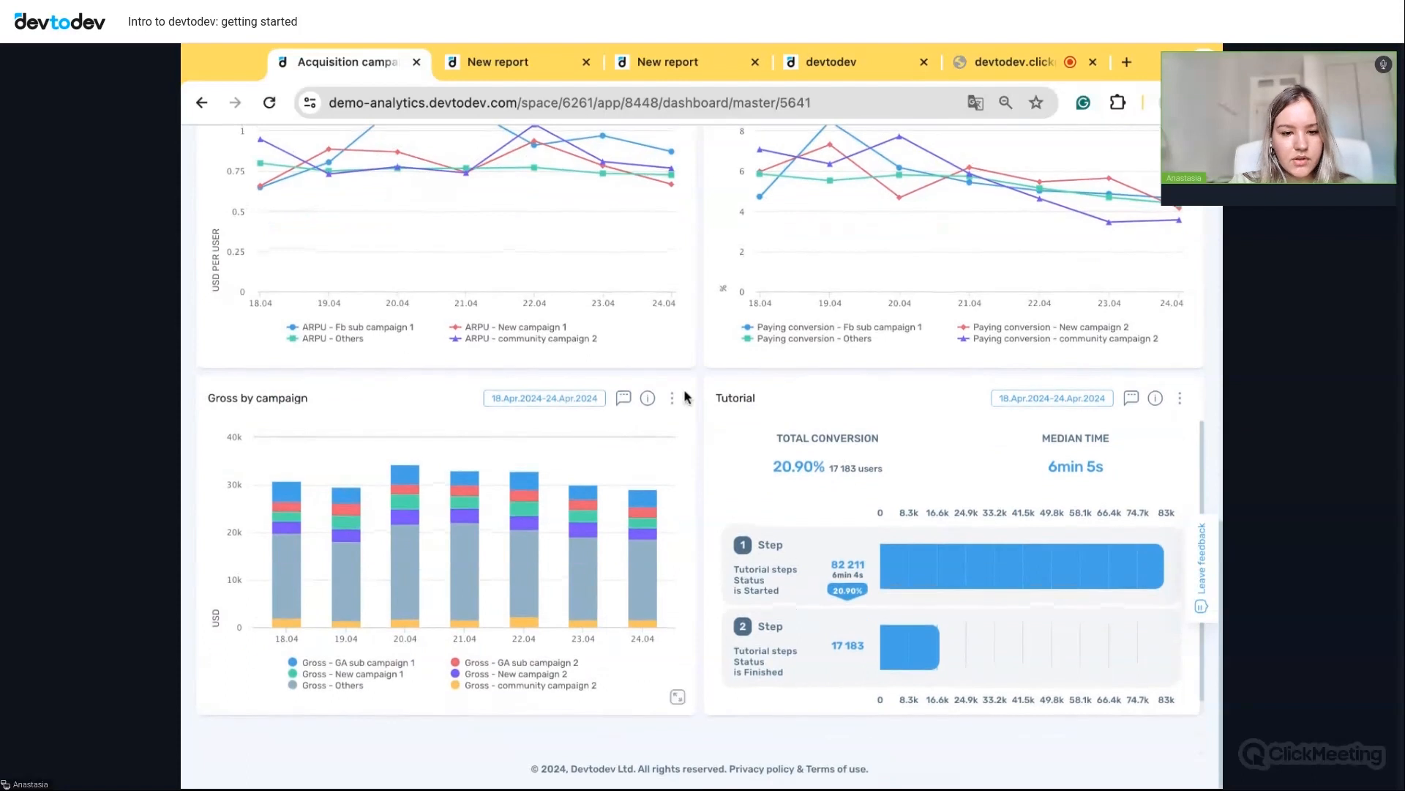
scroll(679, 455, "up", 4)
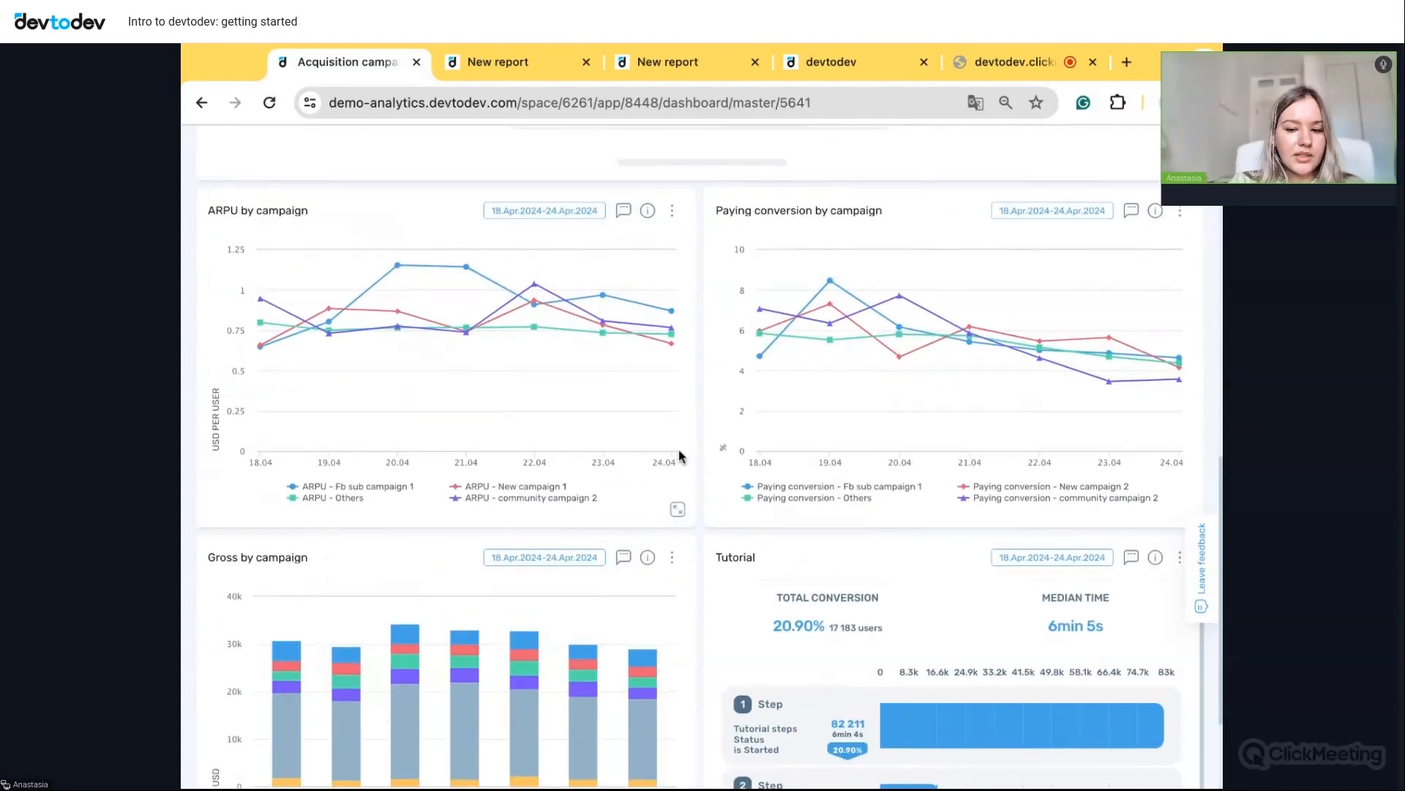
scroll(678, 456, "up", 5)
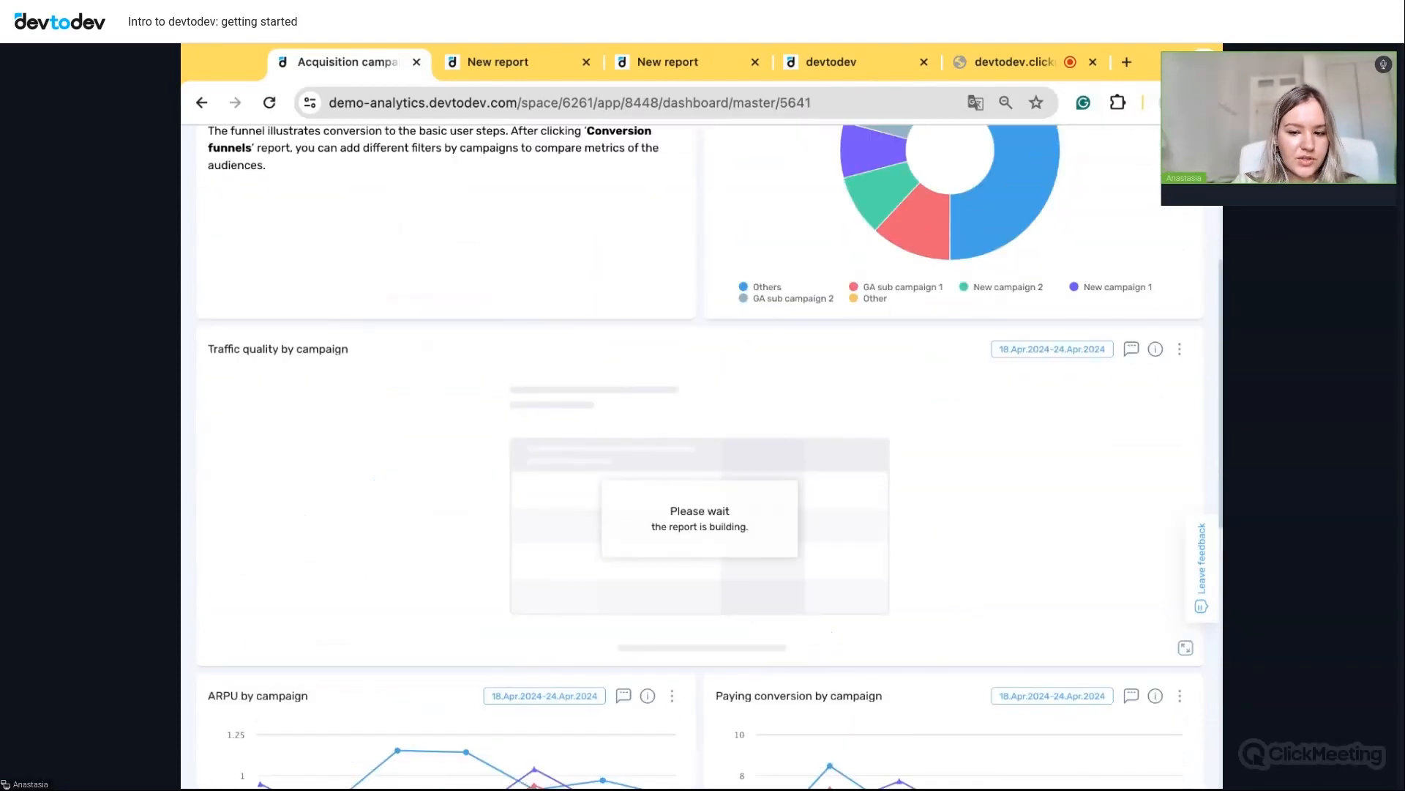
scroll(700, 455, "down", 1)
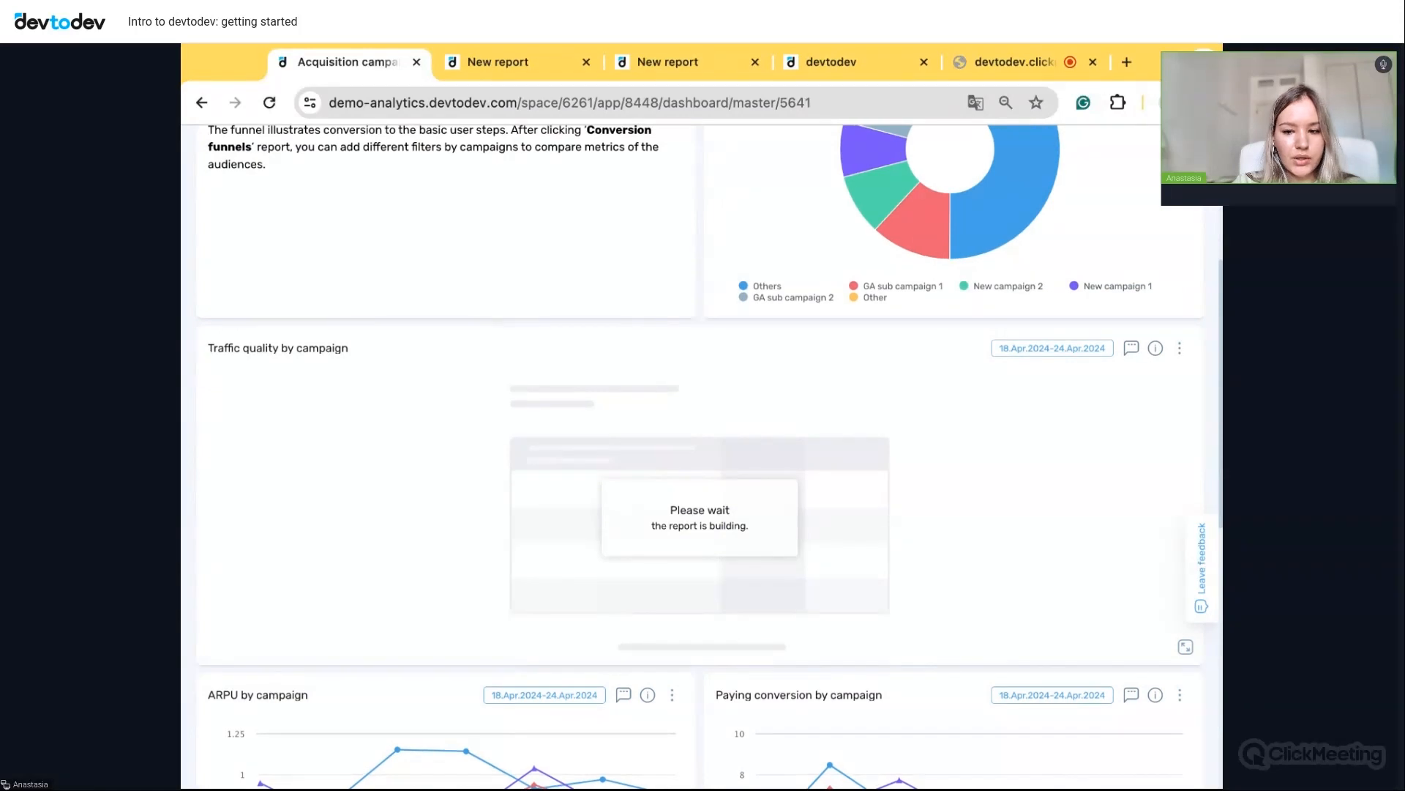
scroll(702, 456, "up", 5)
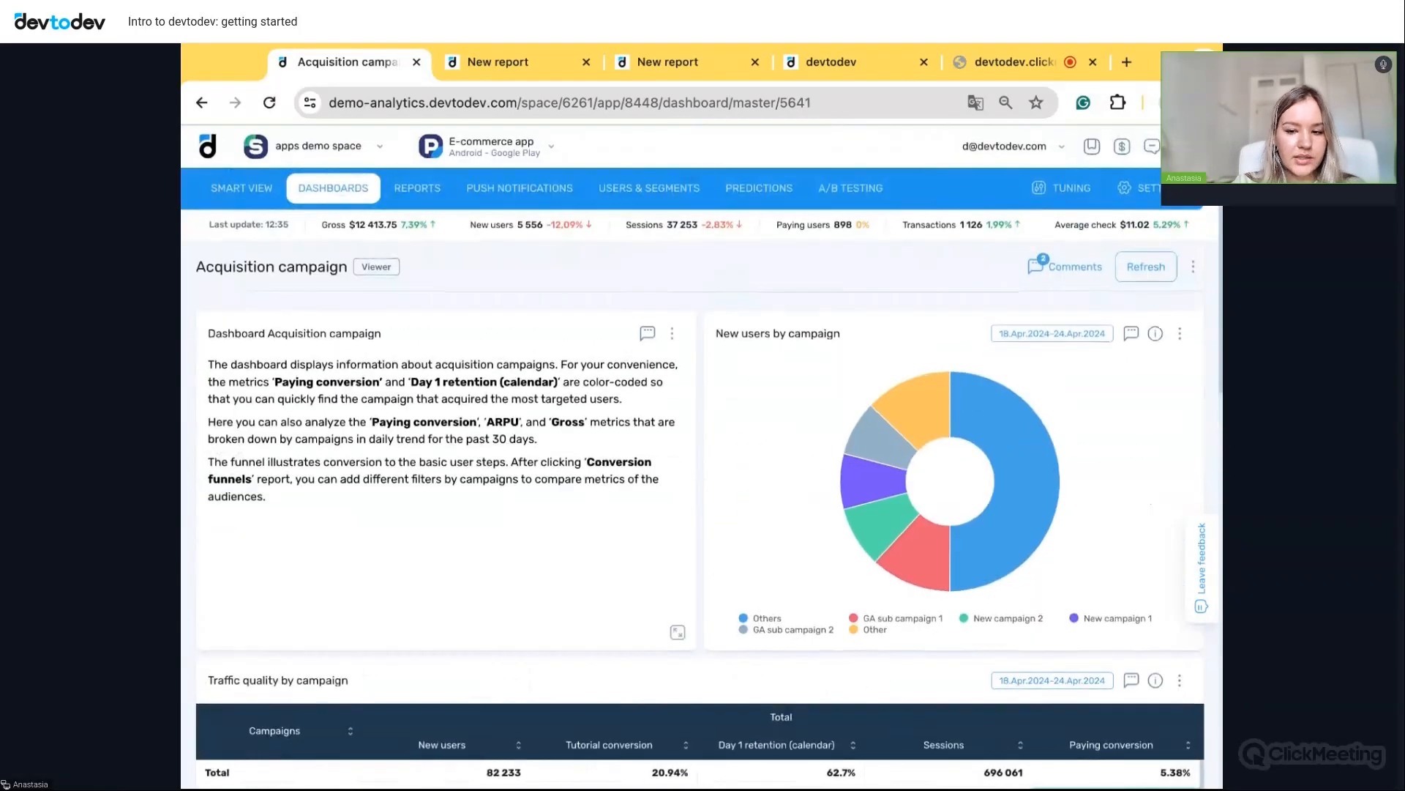
scroll(701, 455, "down", 5)
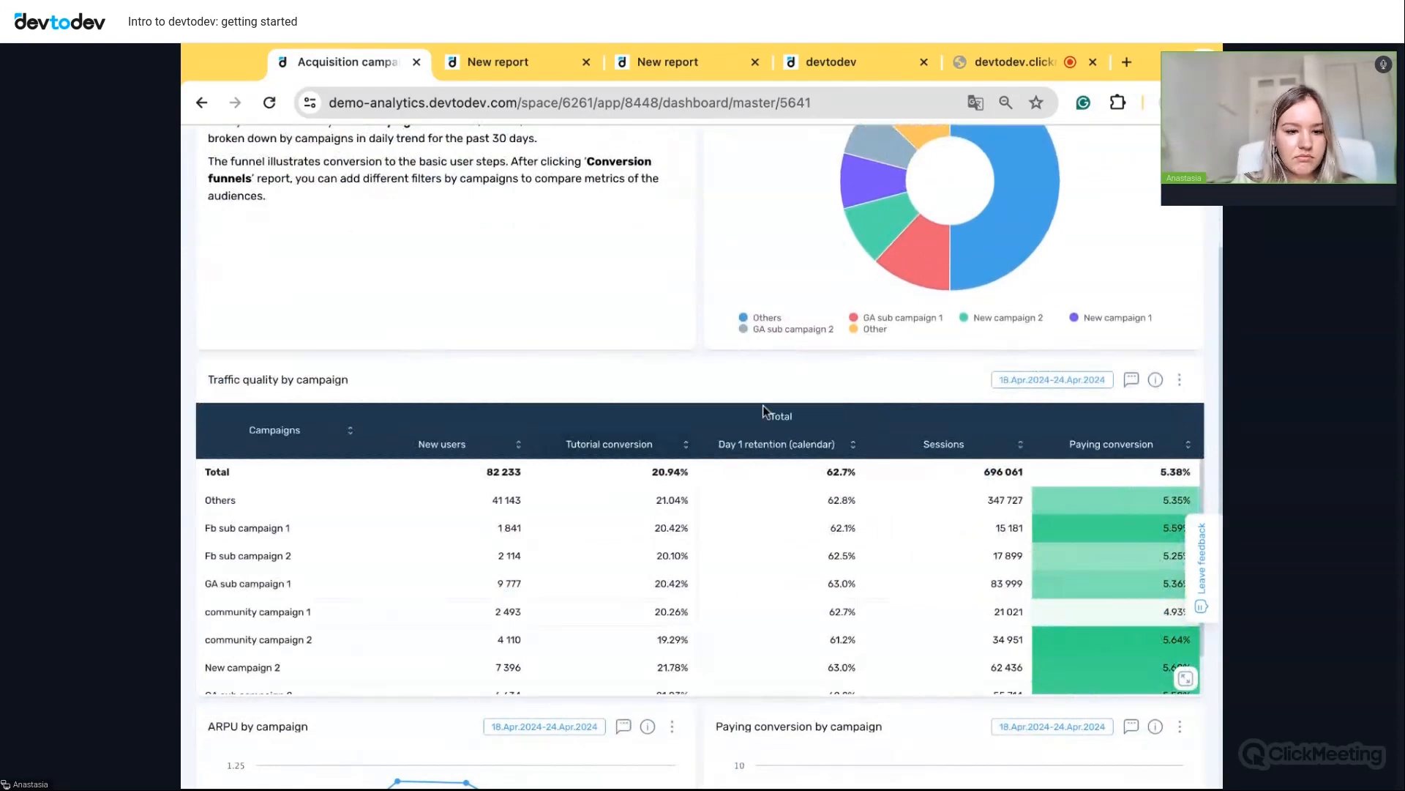
scroll(1048, 431, "up", 5)
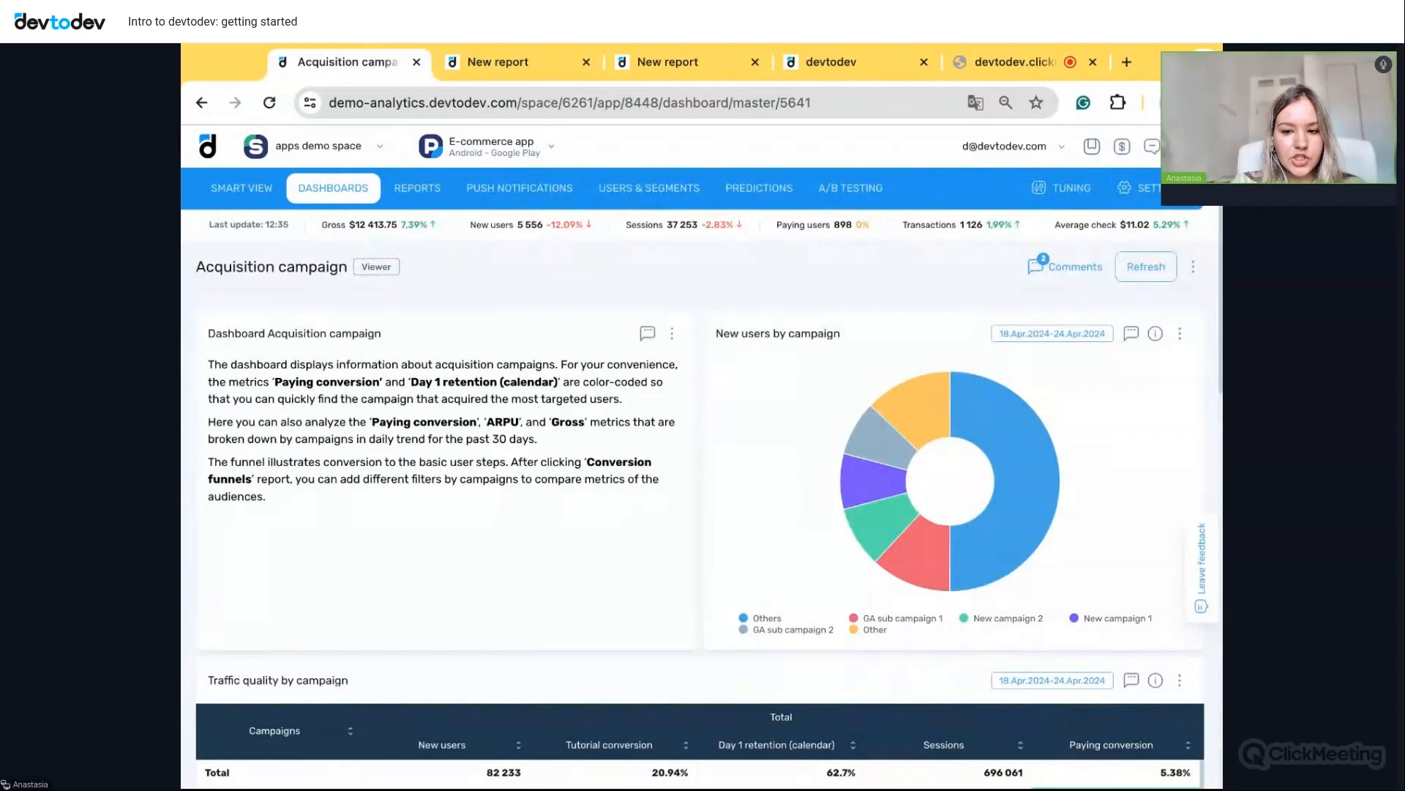
- Look through the open report tabs, then return to push campaign 1234 at its campaign type step
left_click(682, 69)
left_click(504, 68)
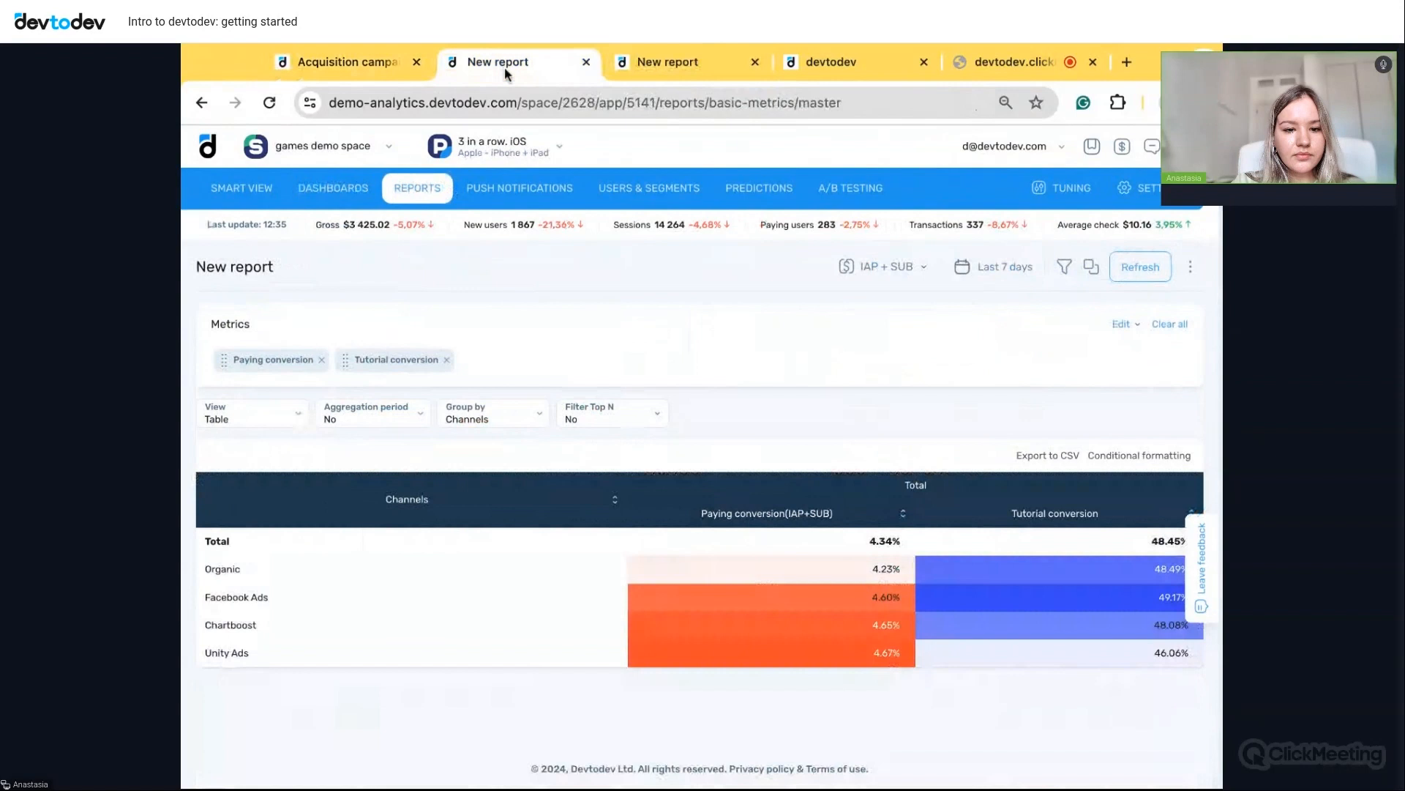
left_click(791, 80)
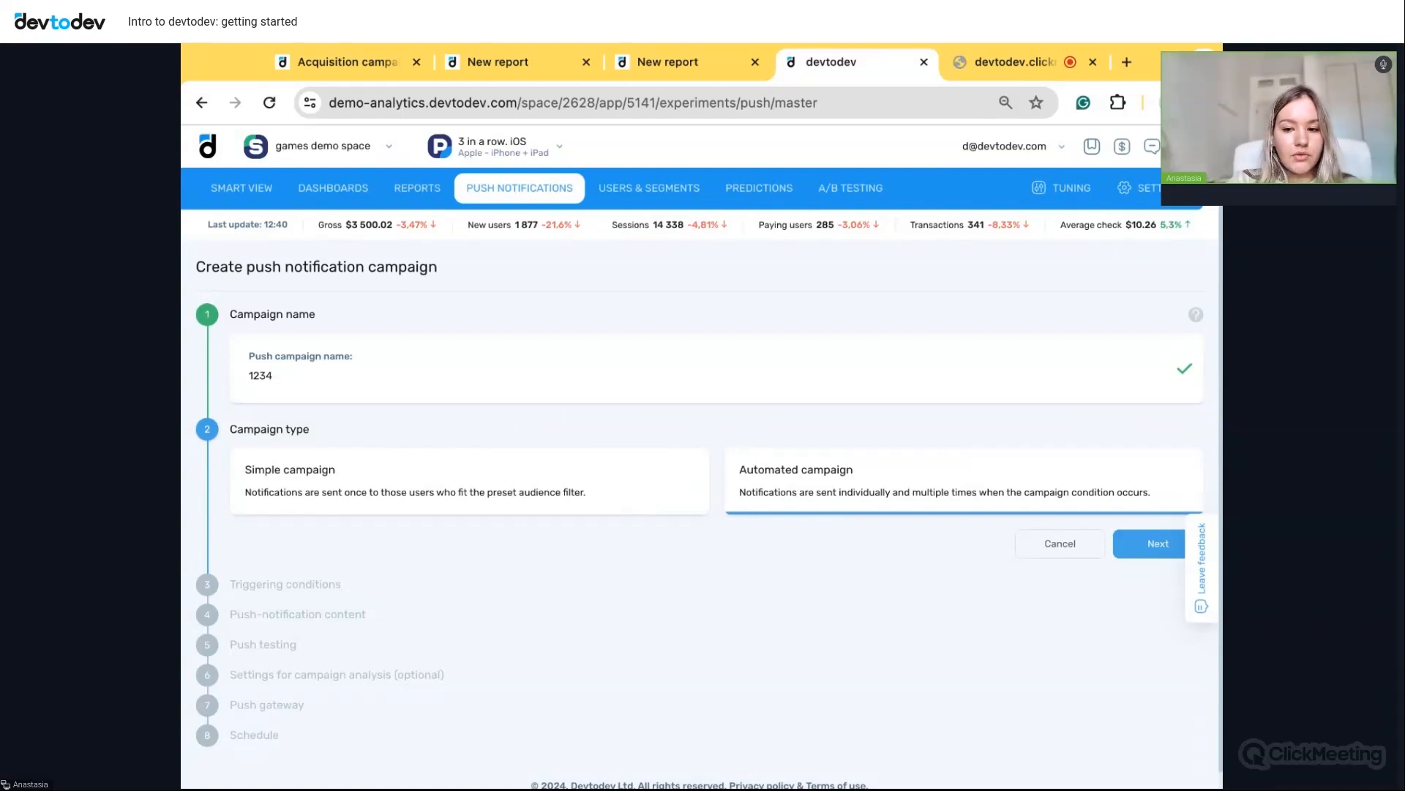
- Choose the automated campaign type and an event-based triggering condition
left_click(1151, 546)
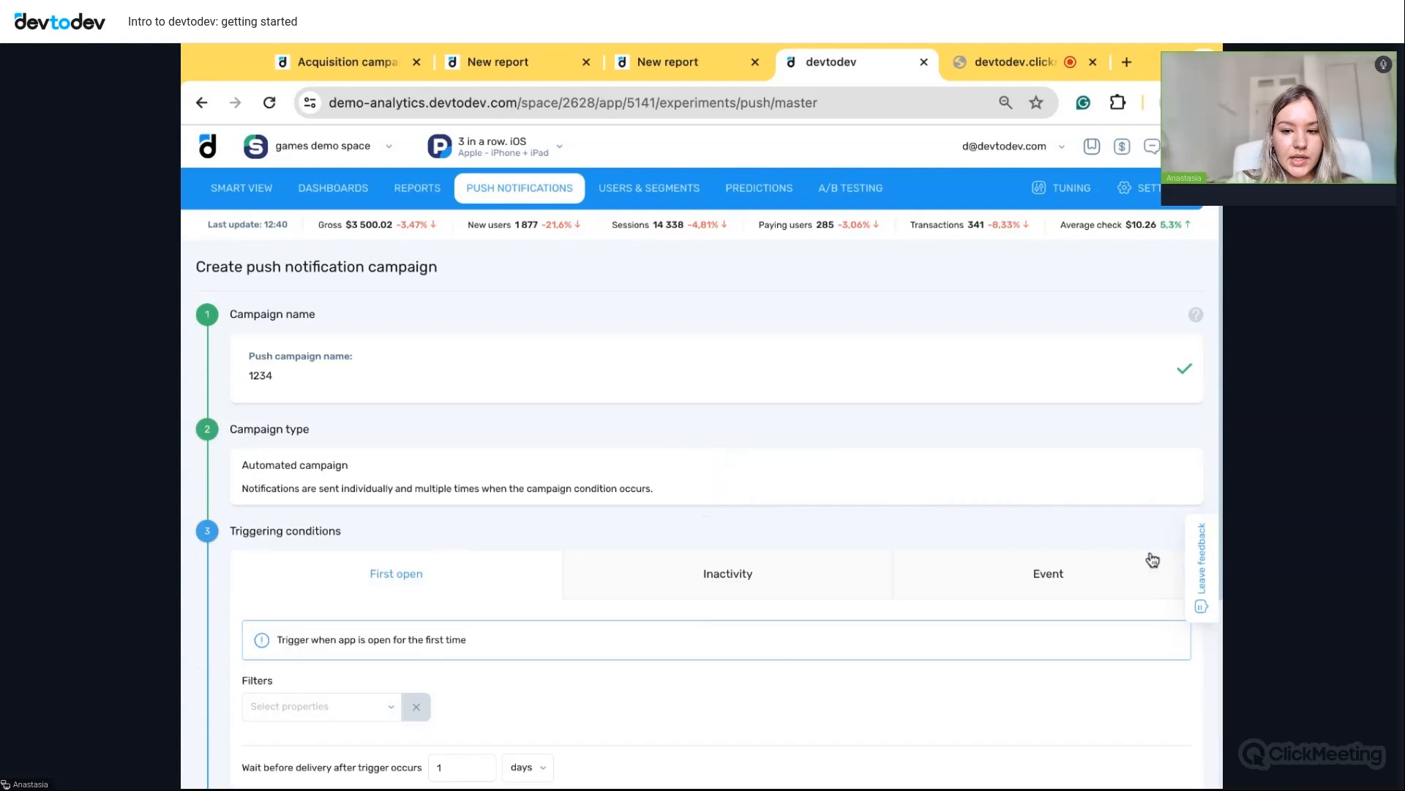
scroll(1008, 458, "down", 2)
left_click(1032, 441)
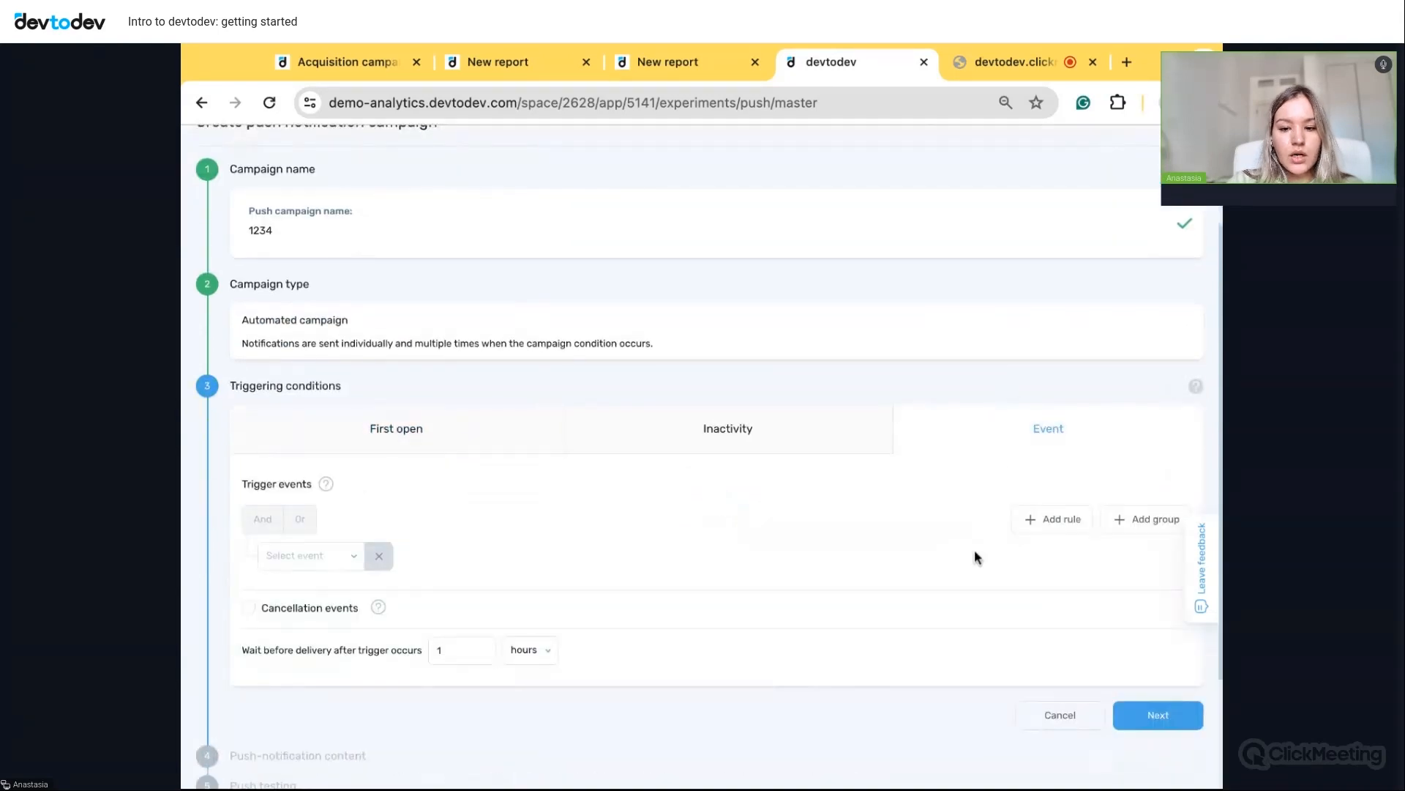
scroll(974, 551, "down", 2)
- Set the trigger event to Tutorial, filtered by parameter Status equal to FINISH
left_click(317, 437)
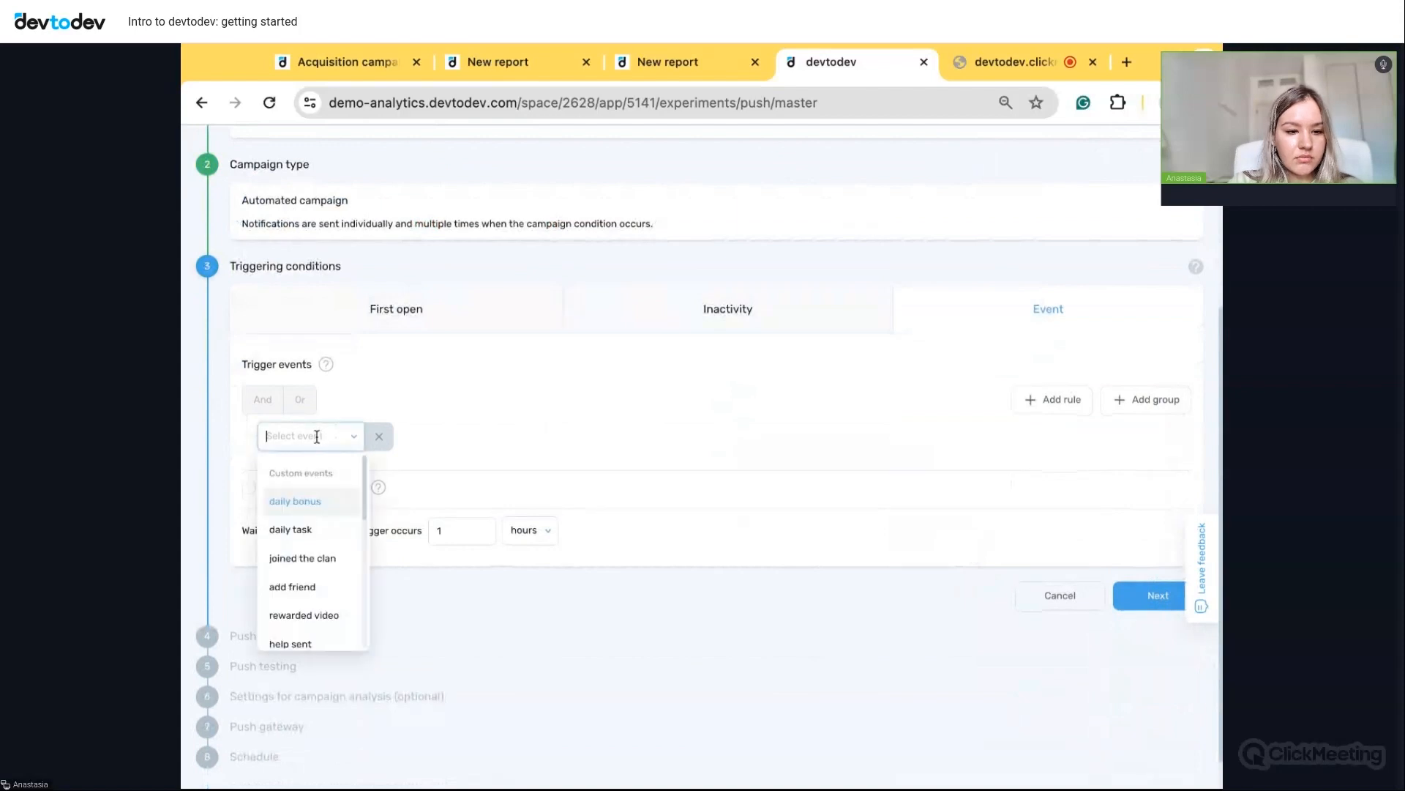
scroll(331, 542, "down", 3)
scroll(336, 549, "down", 5)
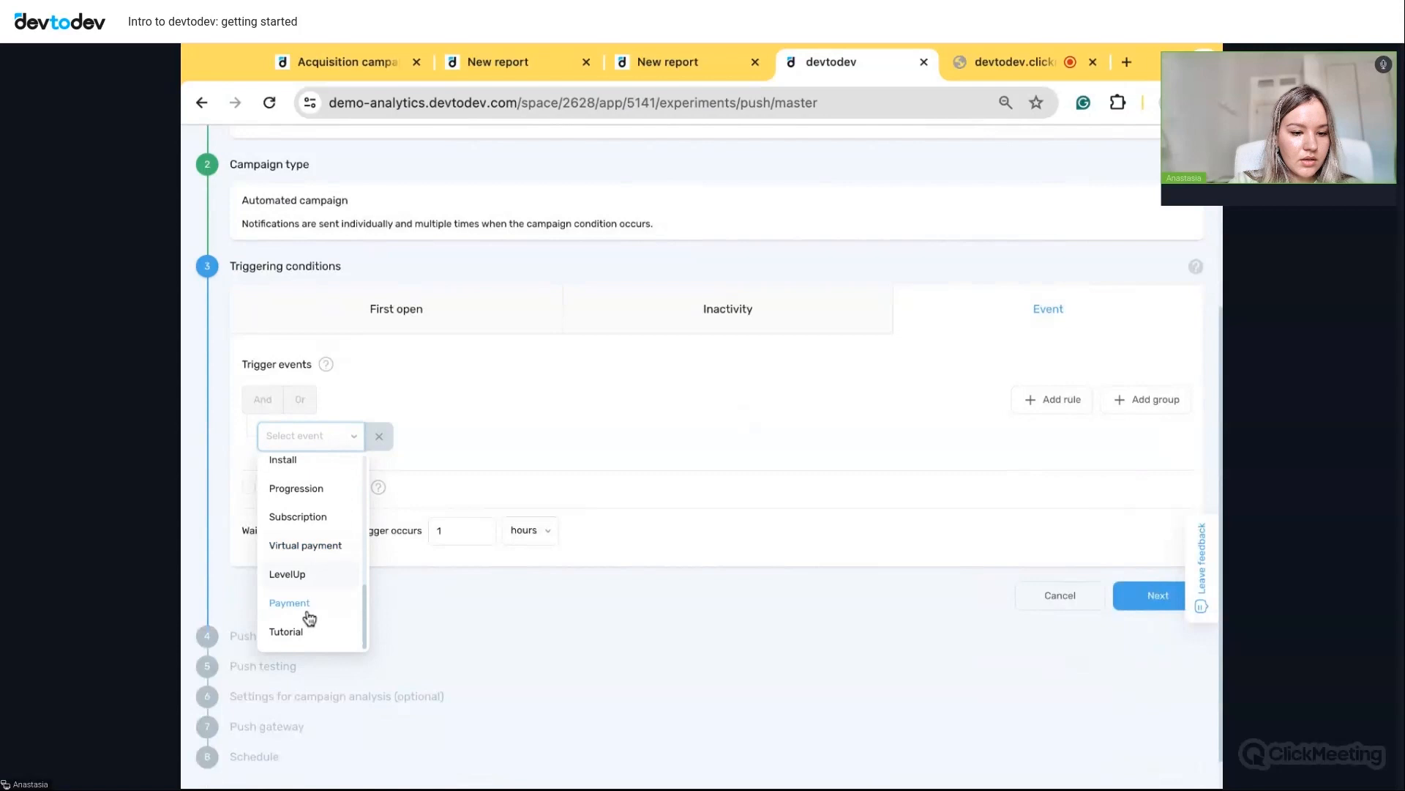
left_click(306, 630)
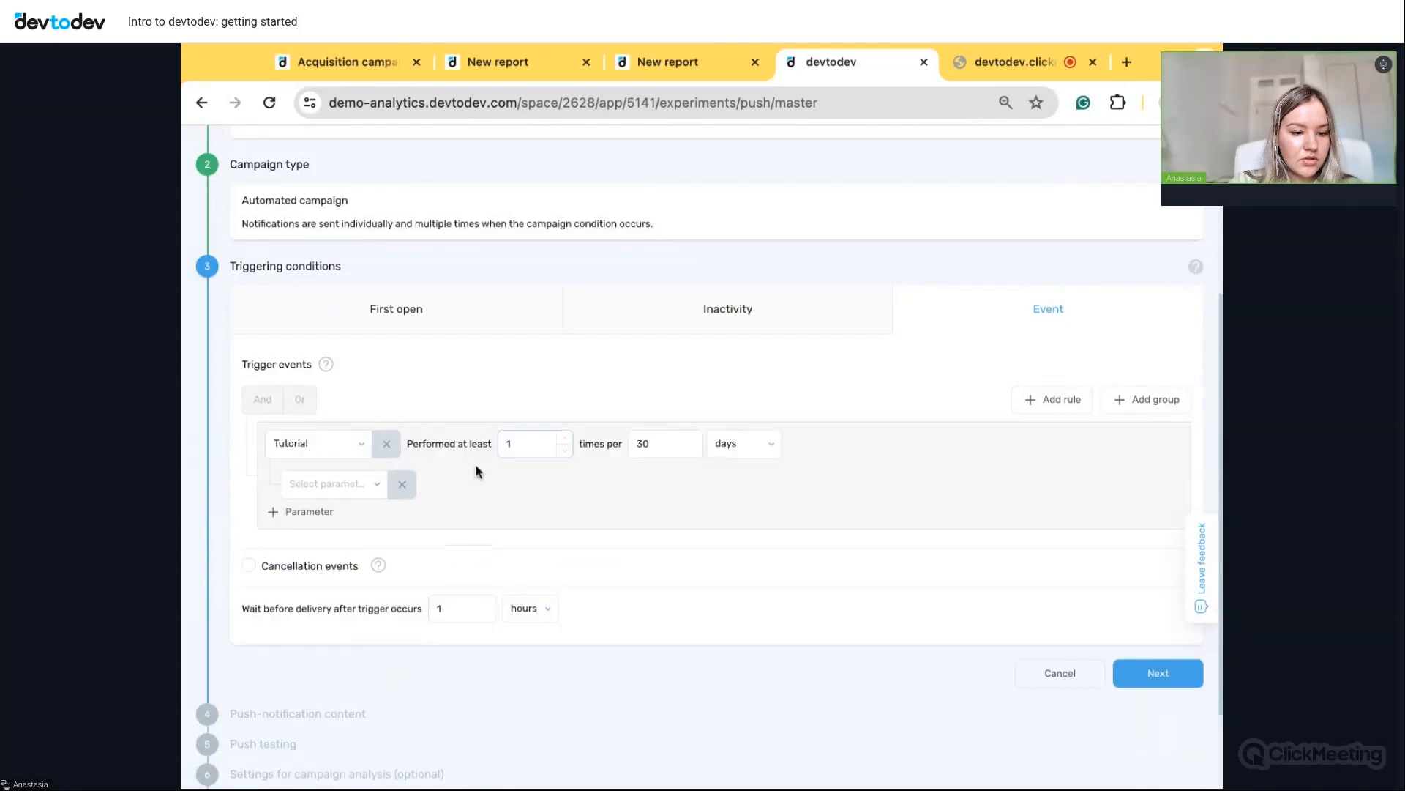
left_click(345, 484)
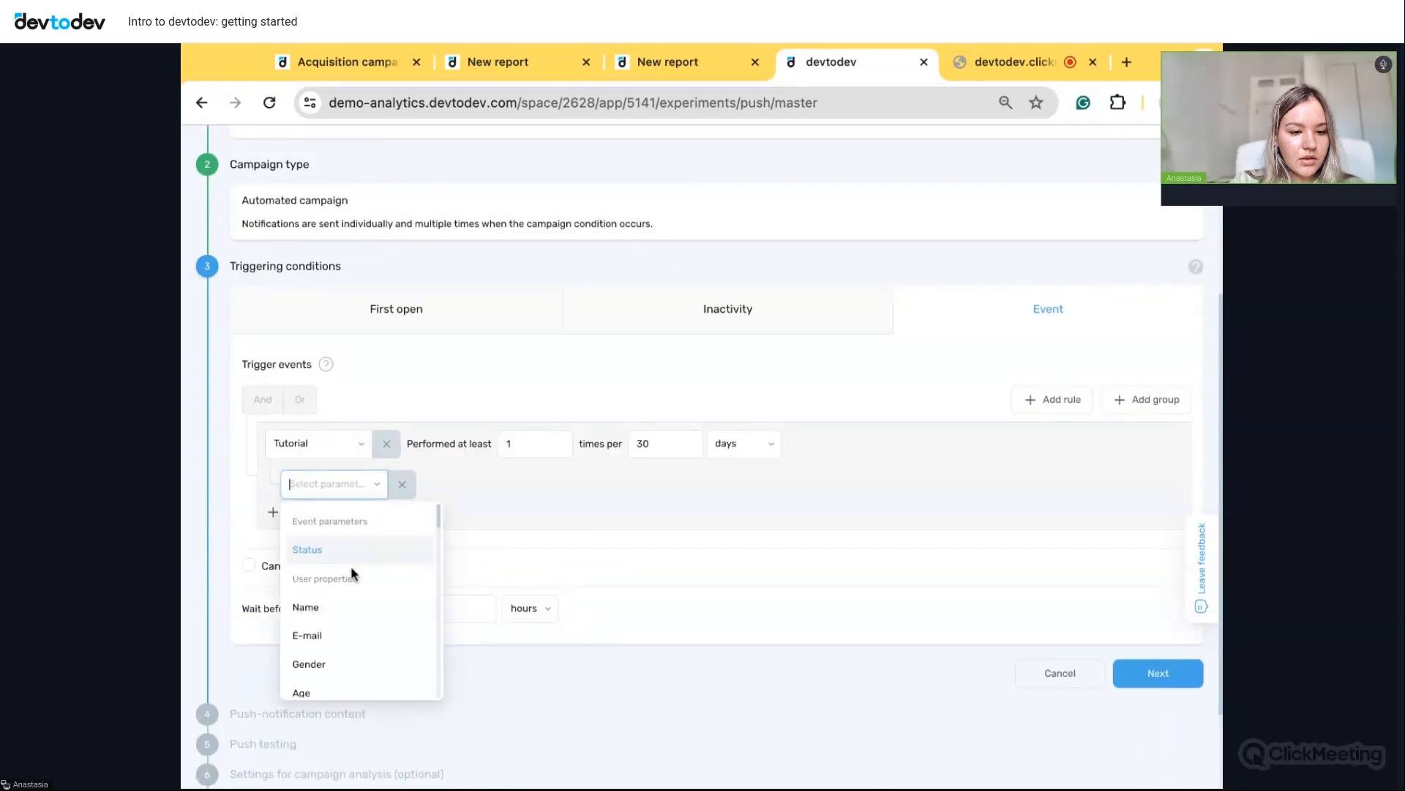
left_click(348, 555)
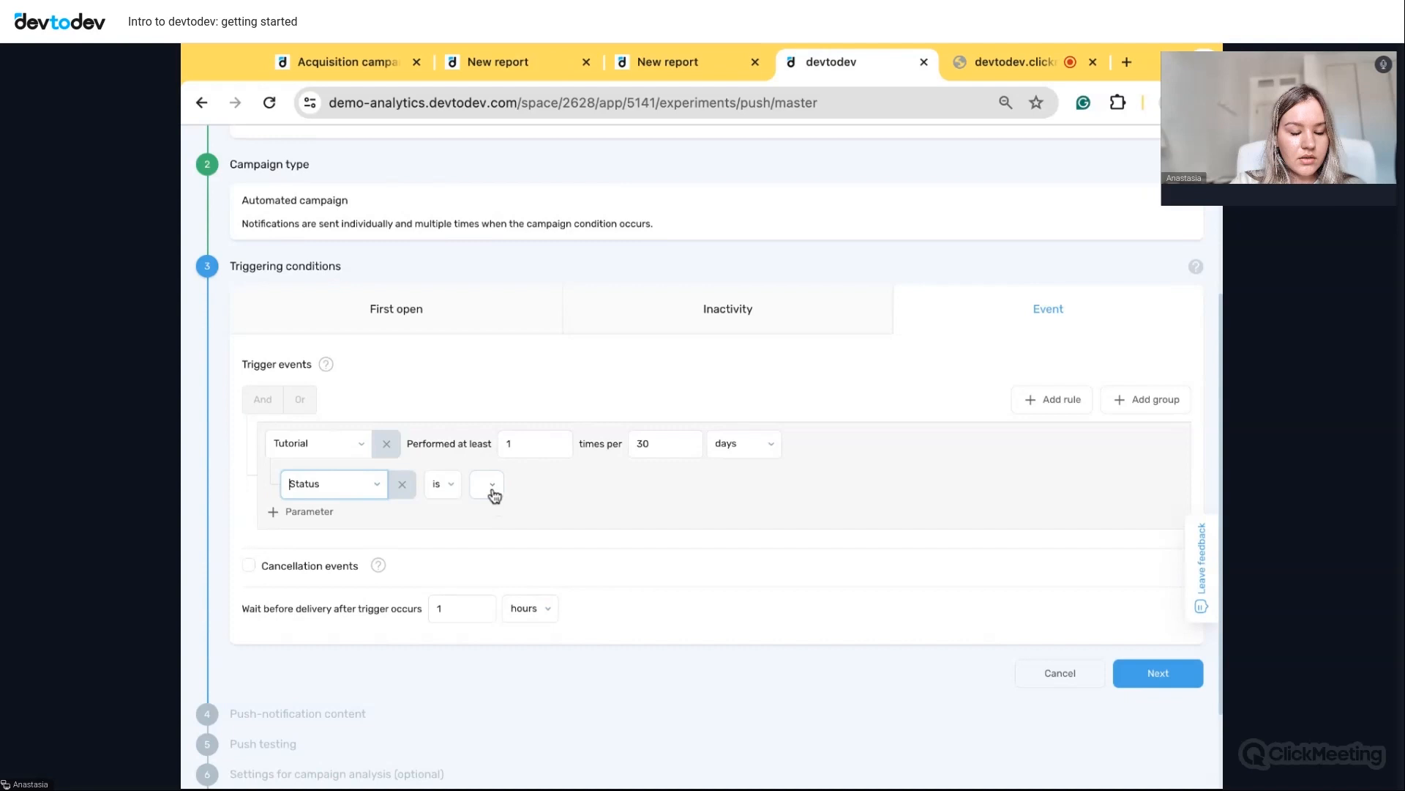
left_click(494, 496)
left_click(517, 581)
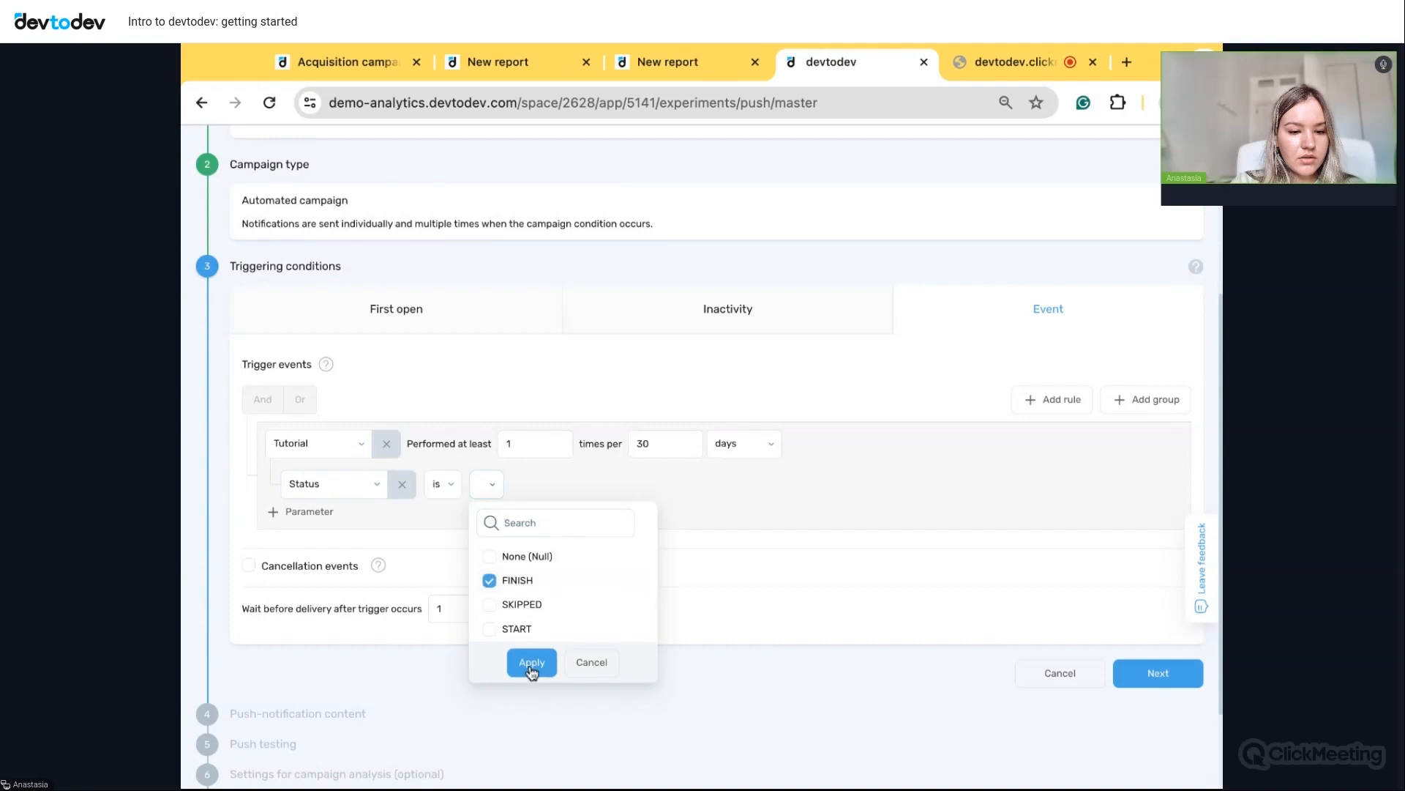
left_click(532, 664)
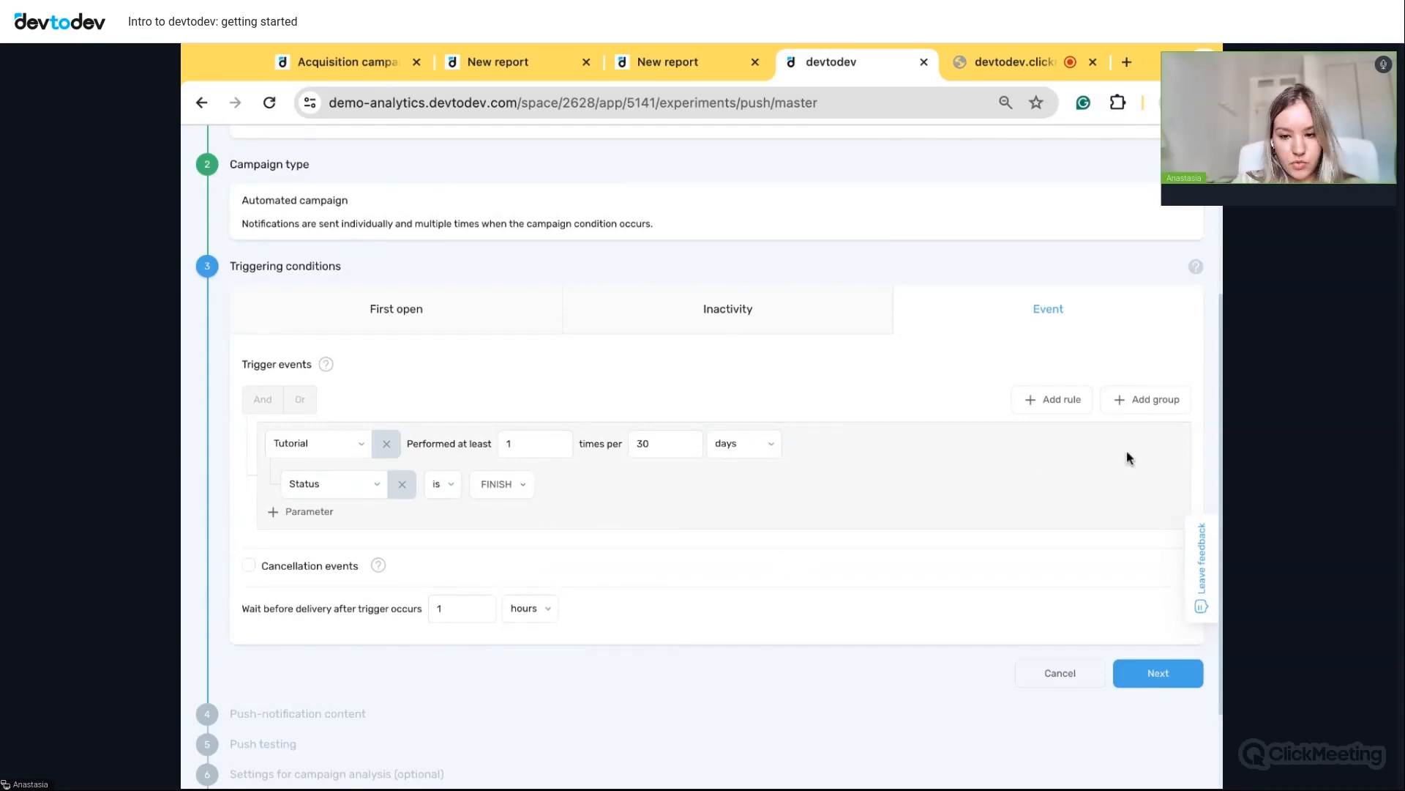
- Change the trigger to 7 days of inactivity, then go to the Users & Segments Users page
left_click(759, 308)
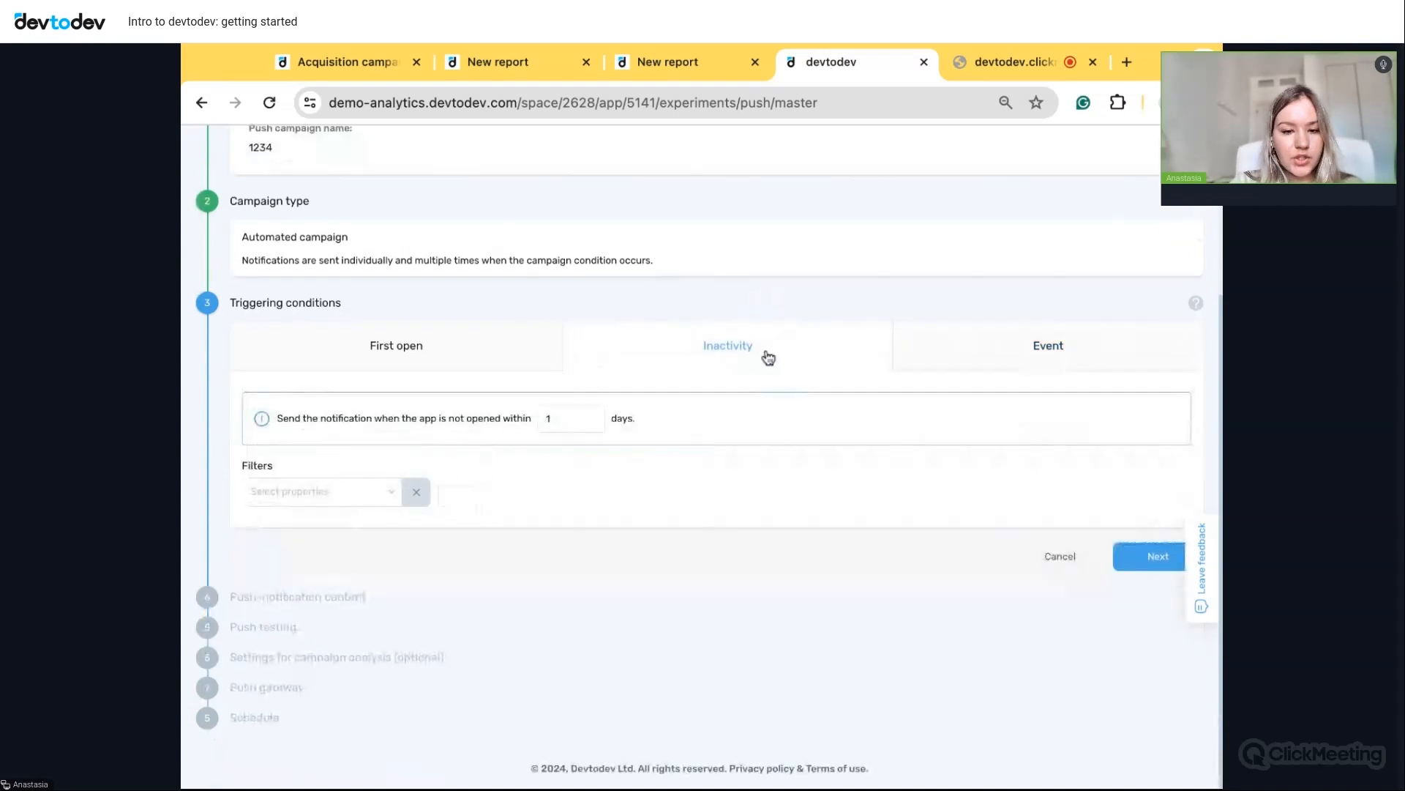
type("7")
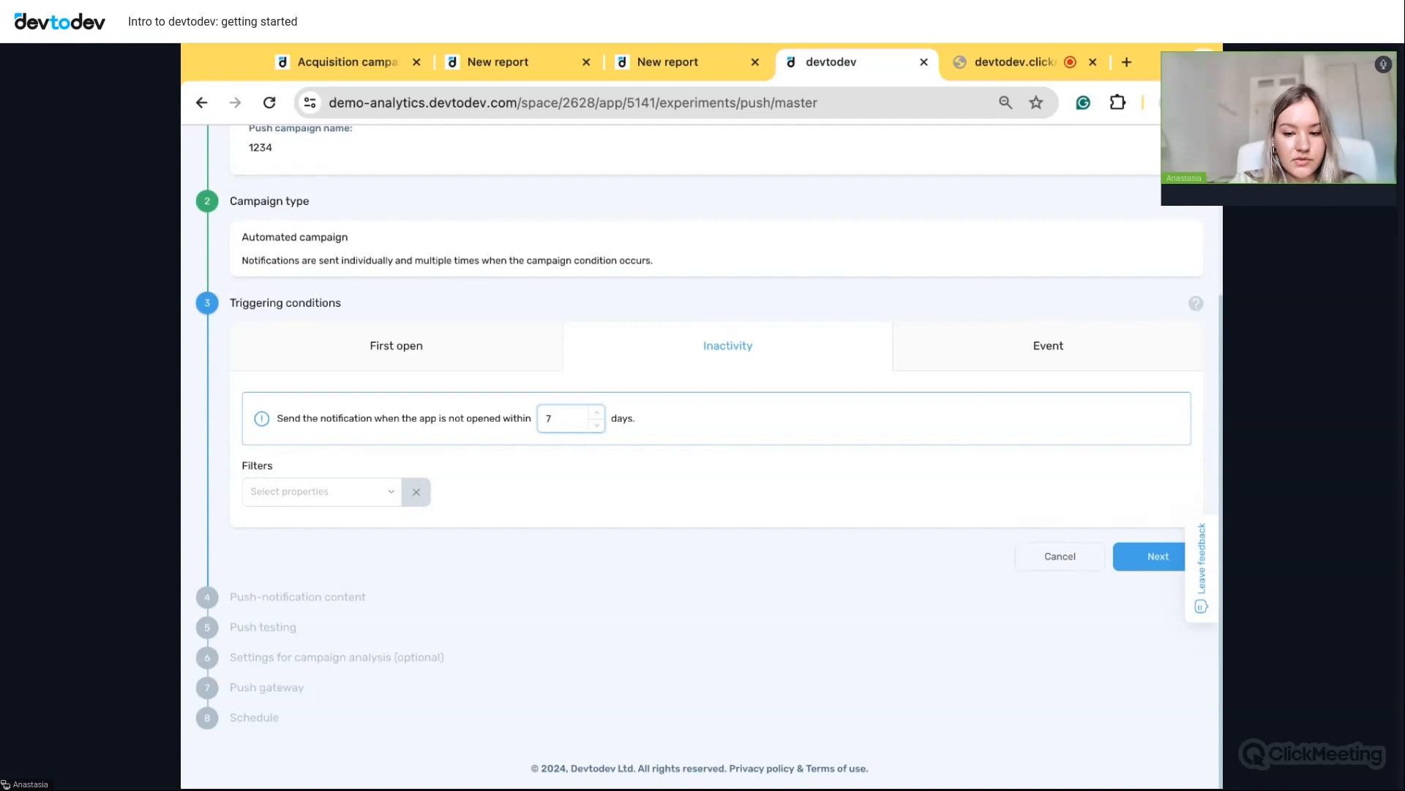
scroll(974, 364, "up", 3)
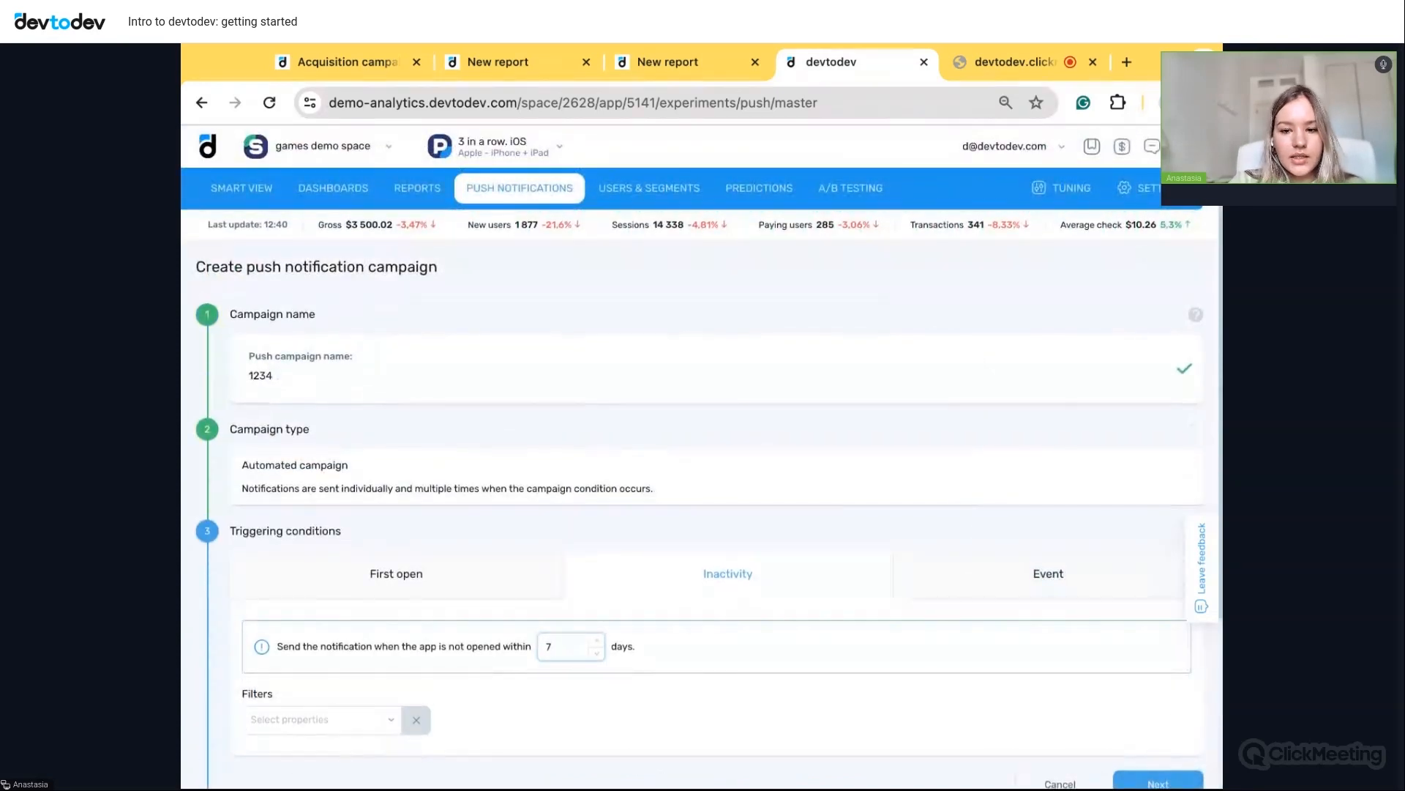
left_click(651, 196)
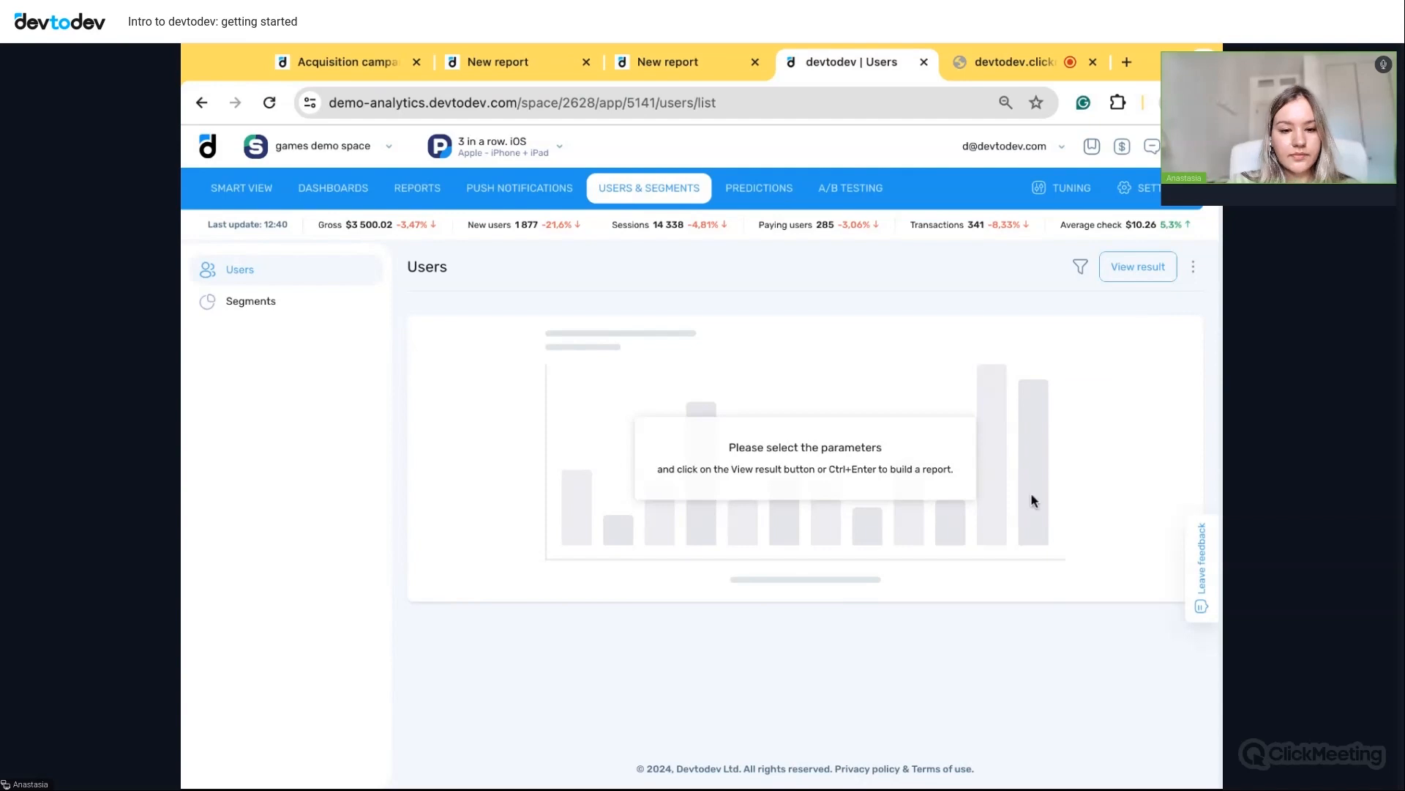
- Build the Users report and browse the 142,011 users with install date, last seen, paying capacity, country, language
scroll(805, 458, "down", 1)
scroll(805, 459, "up", 1)
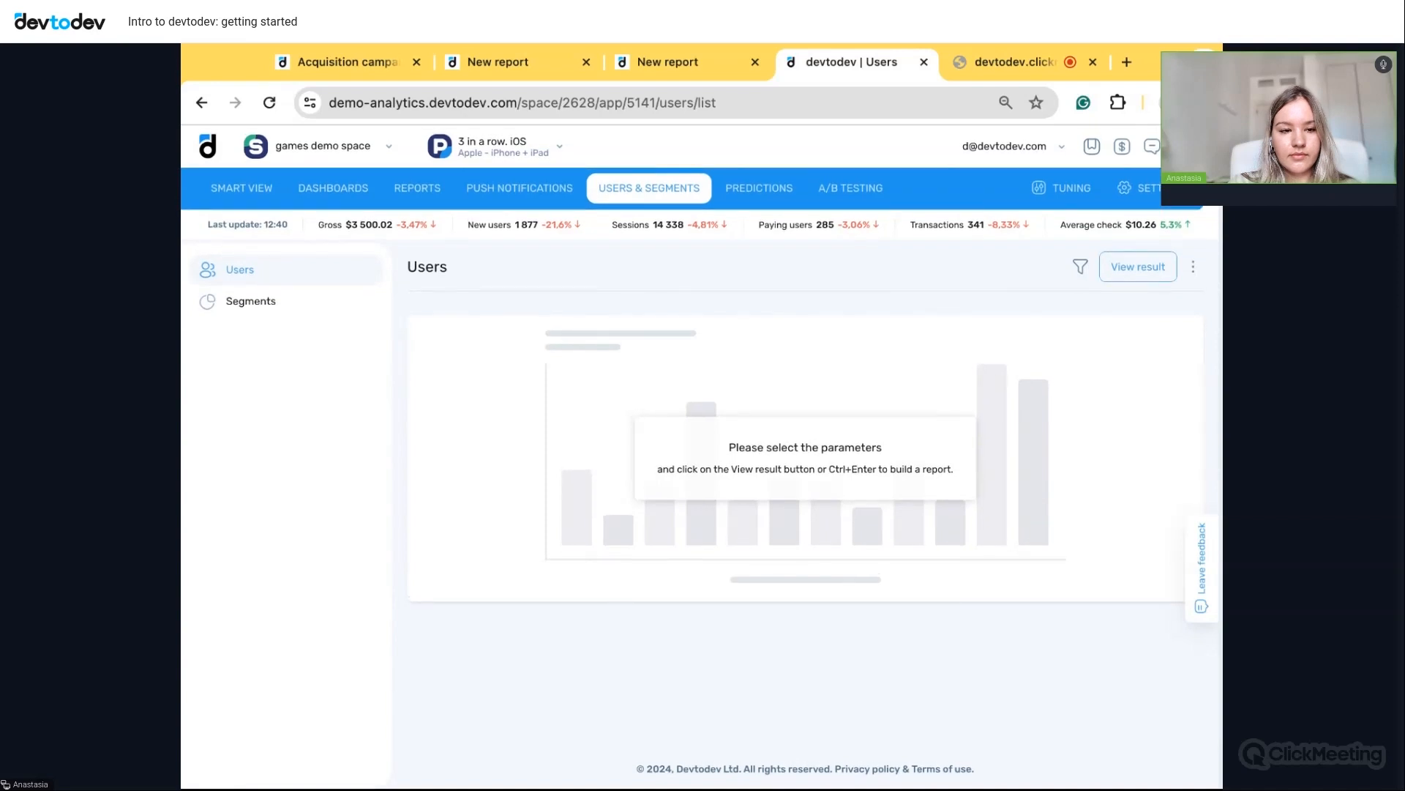
left_click(1136, 274)
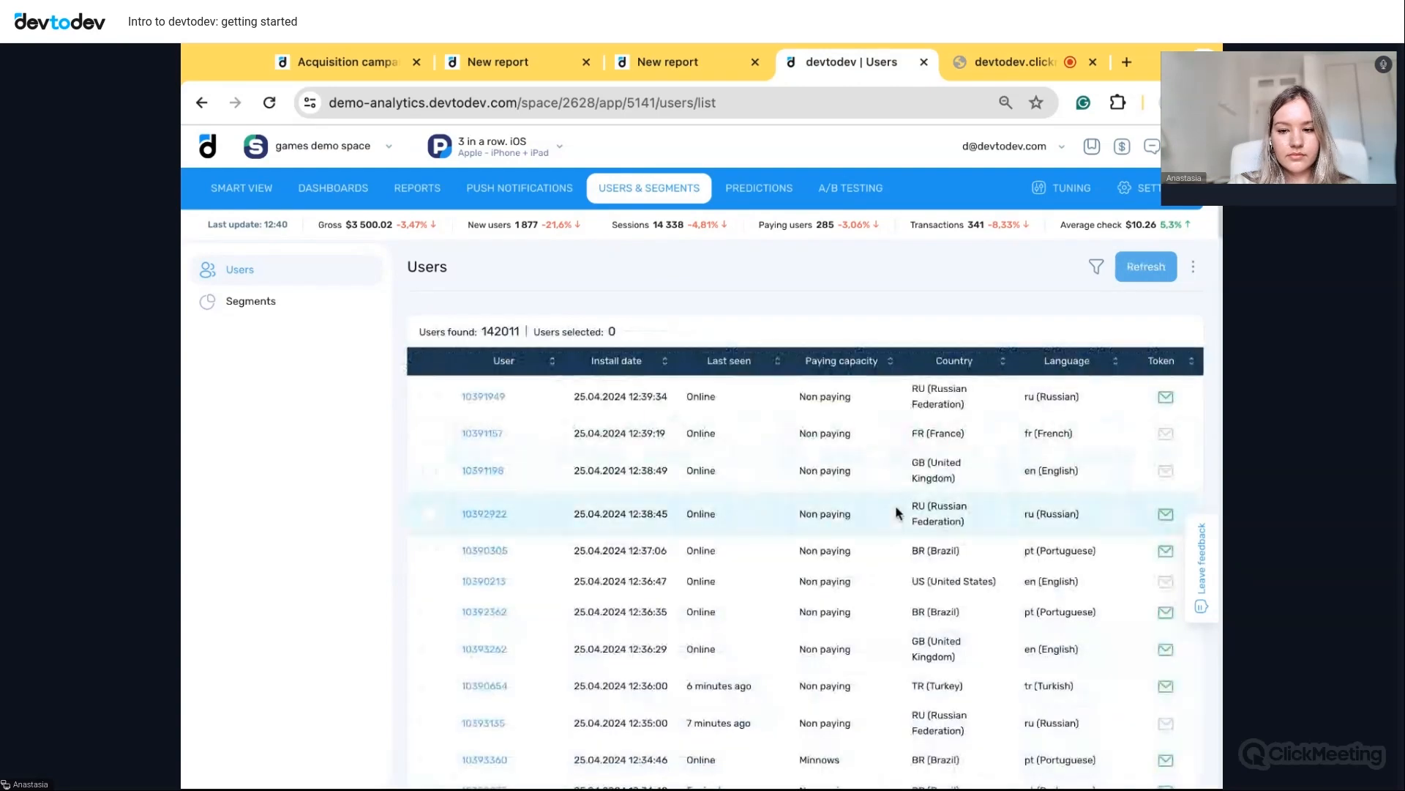
scroll(897, 509, "down", 10)
scroll(897, 511, "down", 10)
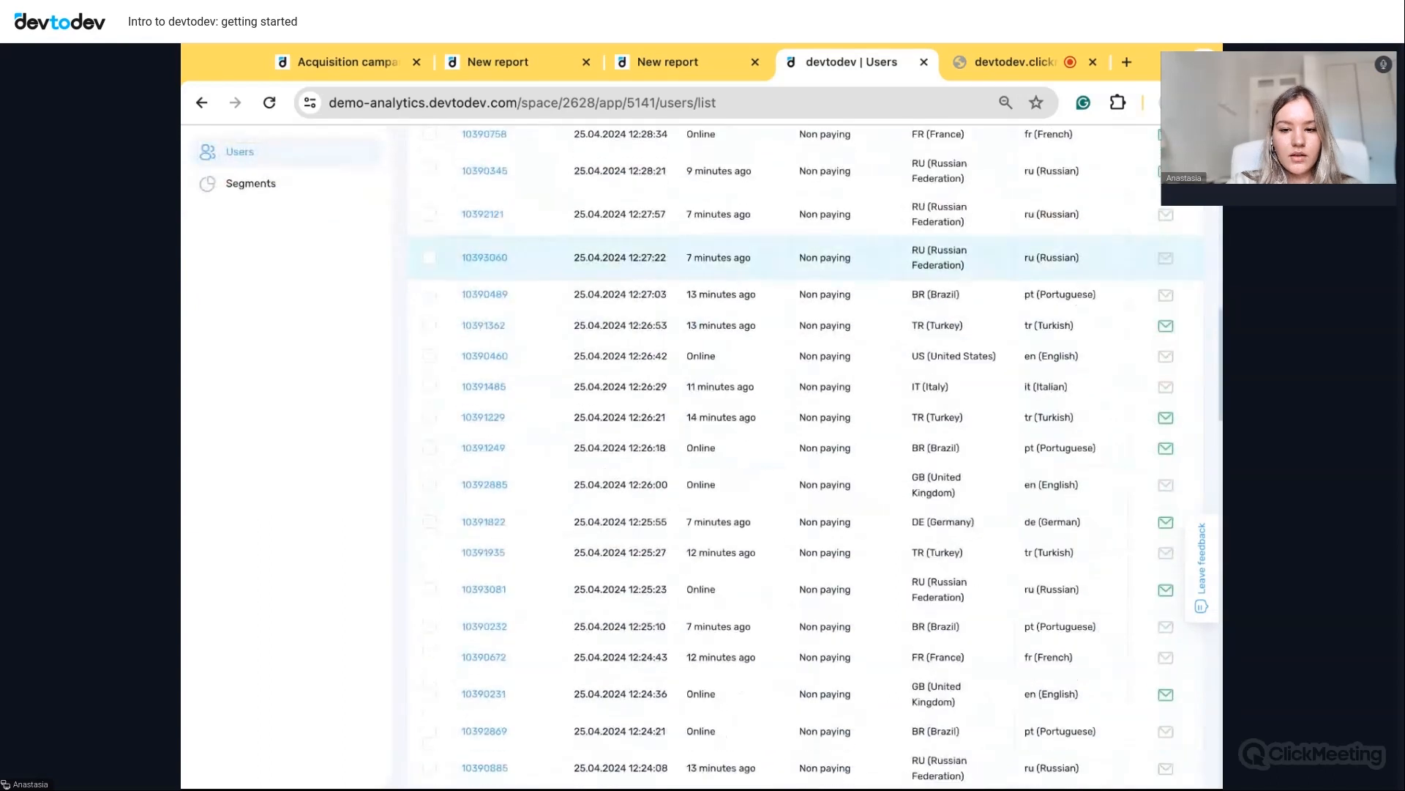
scroll(489, 617, "down", 4)
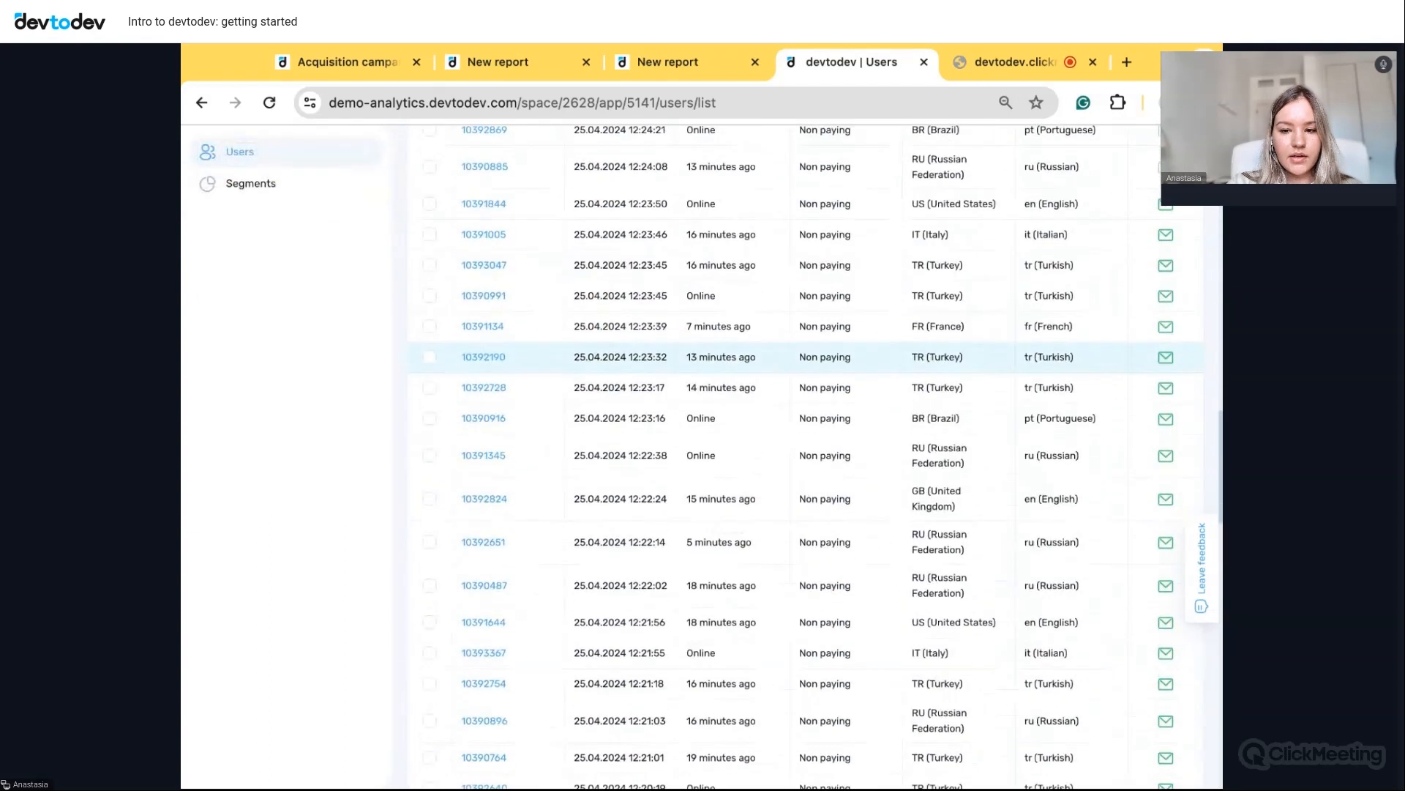
- Open a Turkish iPhone user's card and scroll through its details
left_click(485, 609)
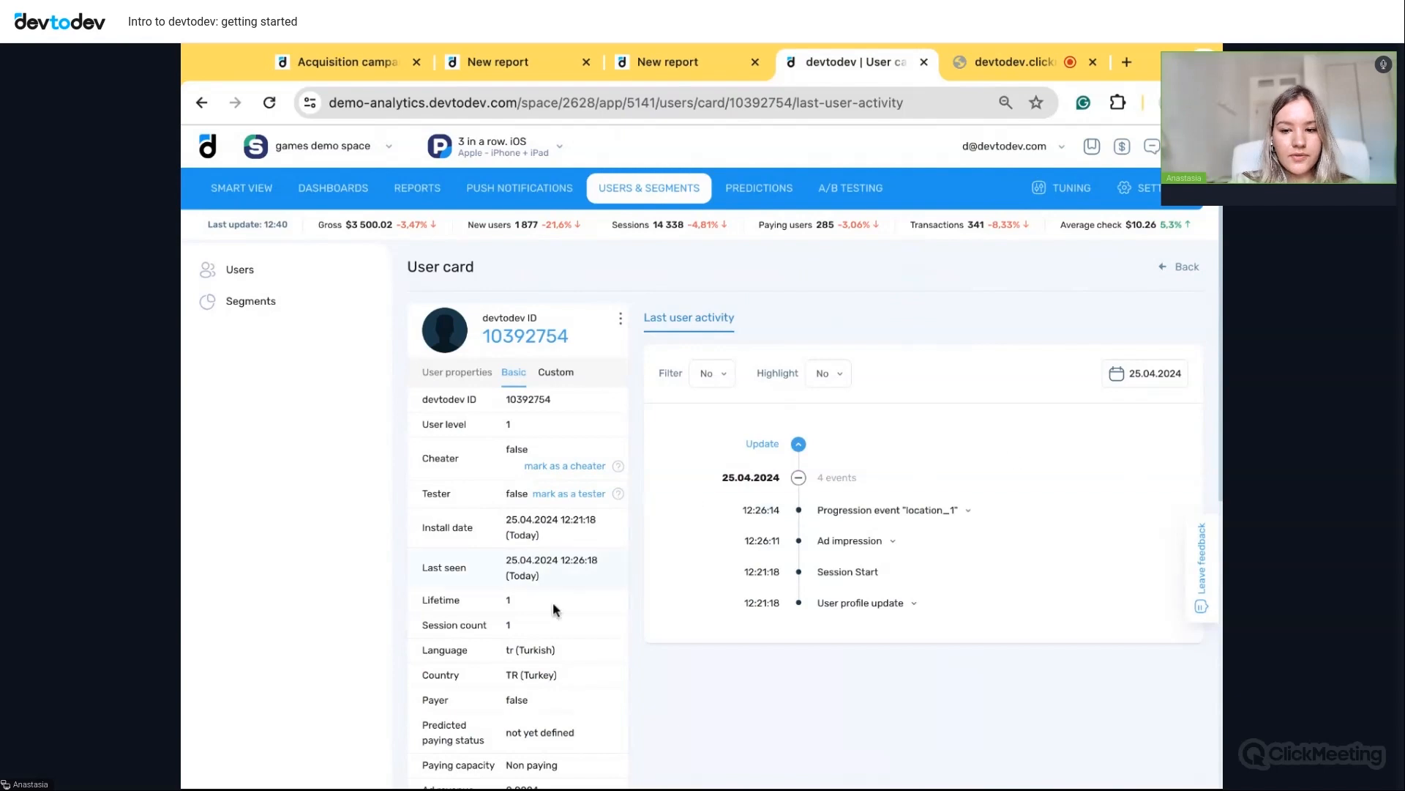
scroll(550, 618, "down", 3)
scroll(551, 624, "down", 3)
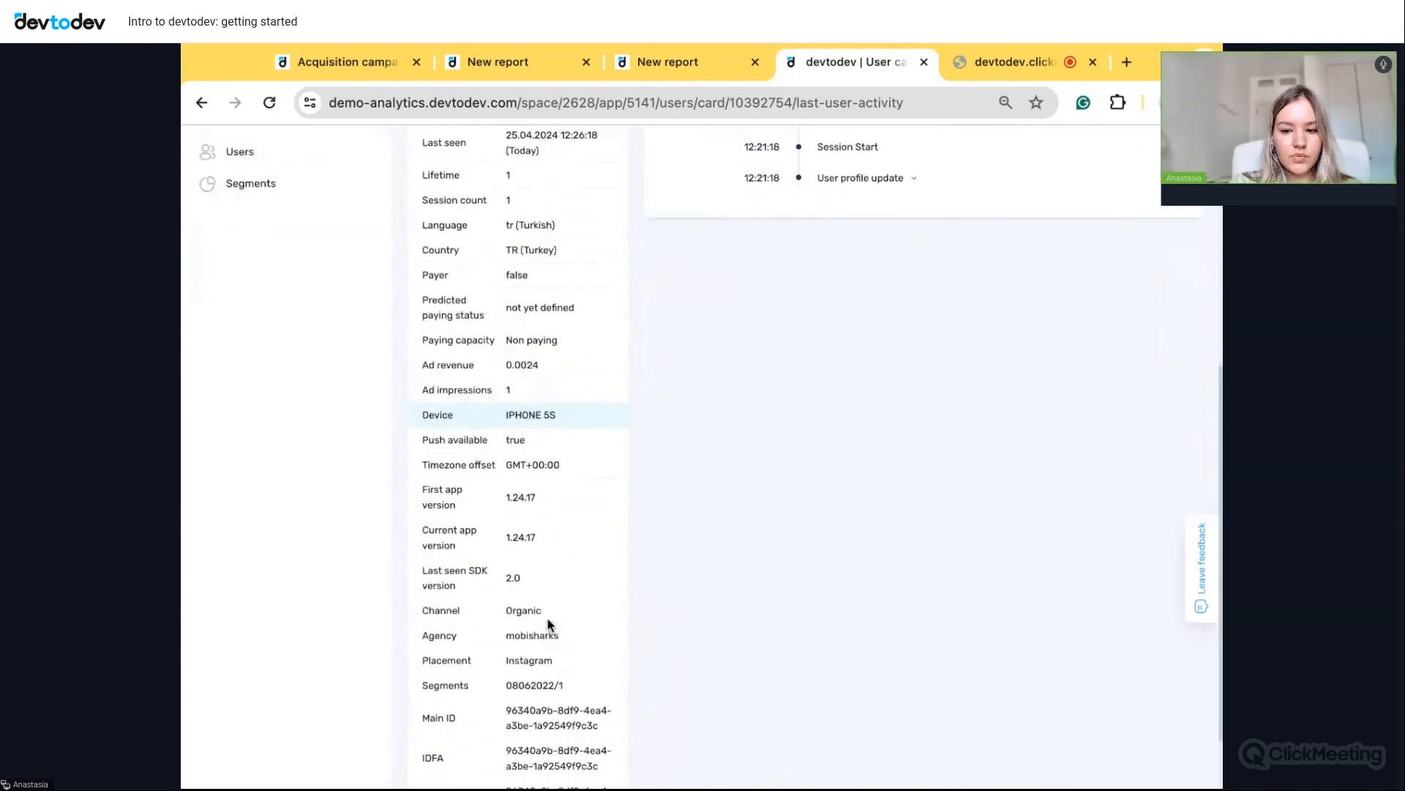
scroll(551, 623, "up", 3)
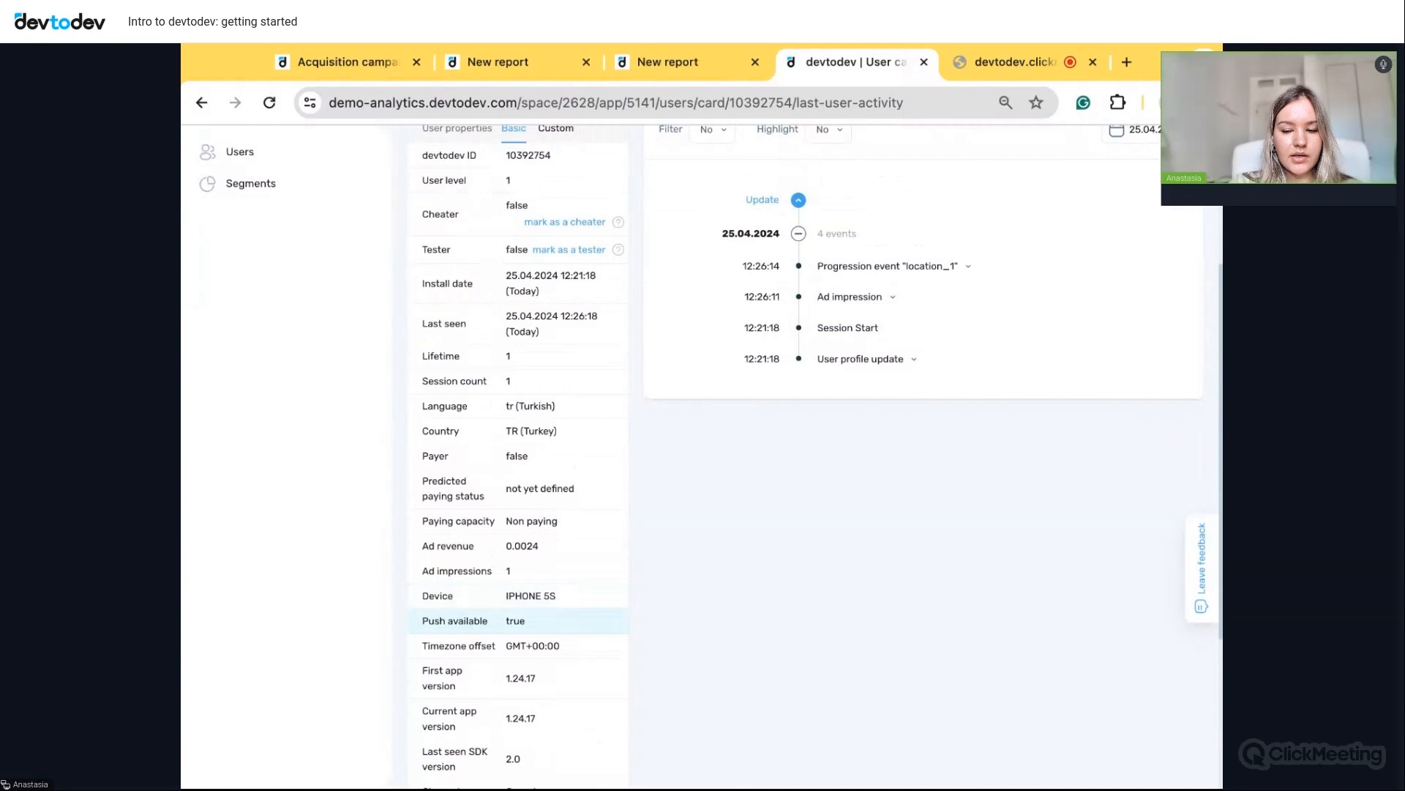
scroll(513, 618, "up", 2)
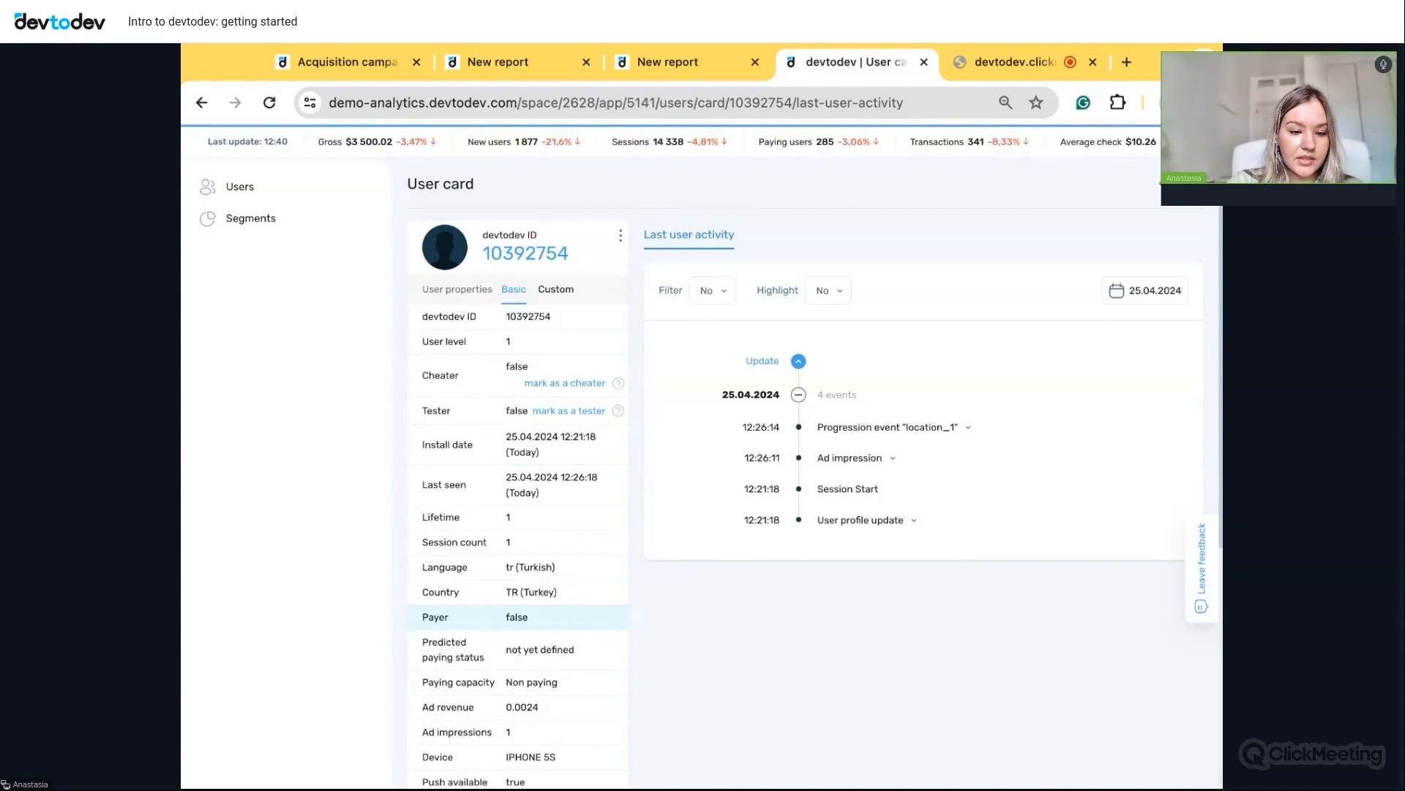
scroll(513, 616, "up", 1)
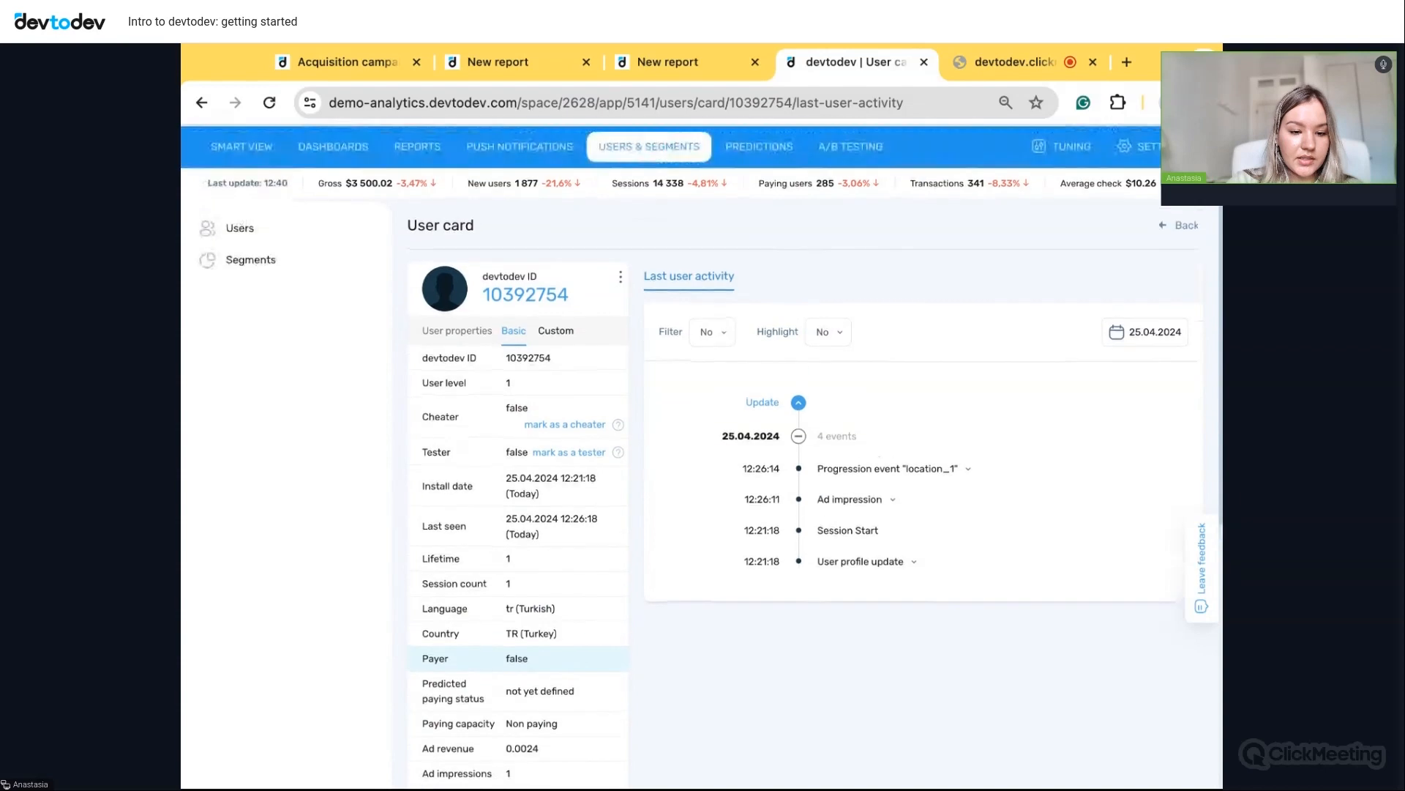
- Review the user's custom properties and Progression event details, then go to A/B testing
left_click(559, 333)
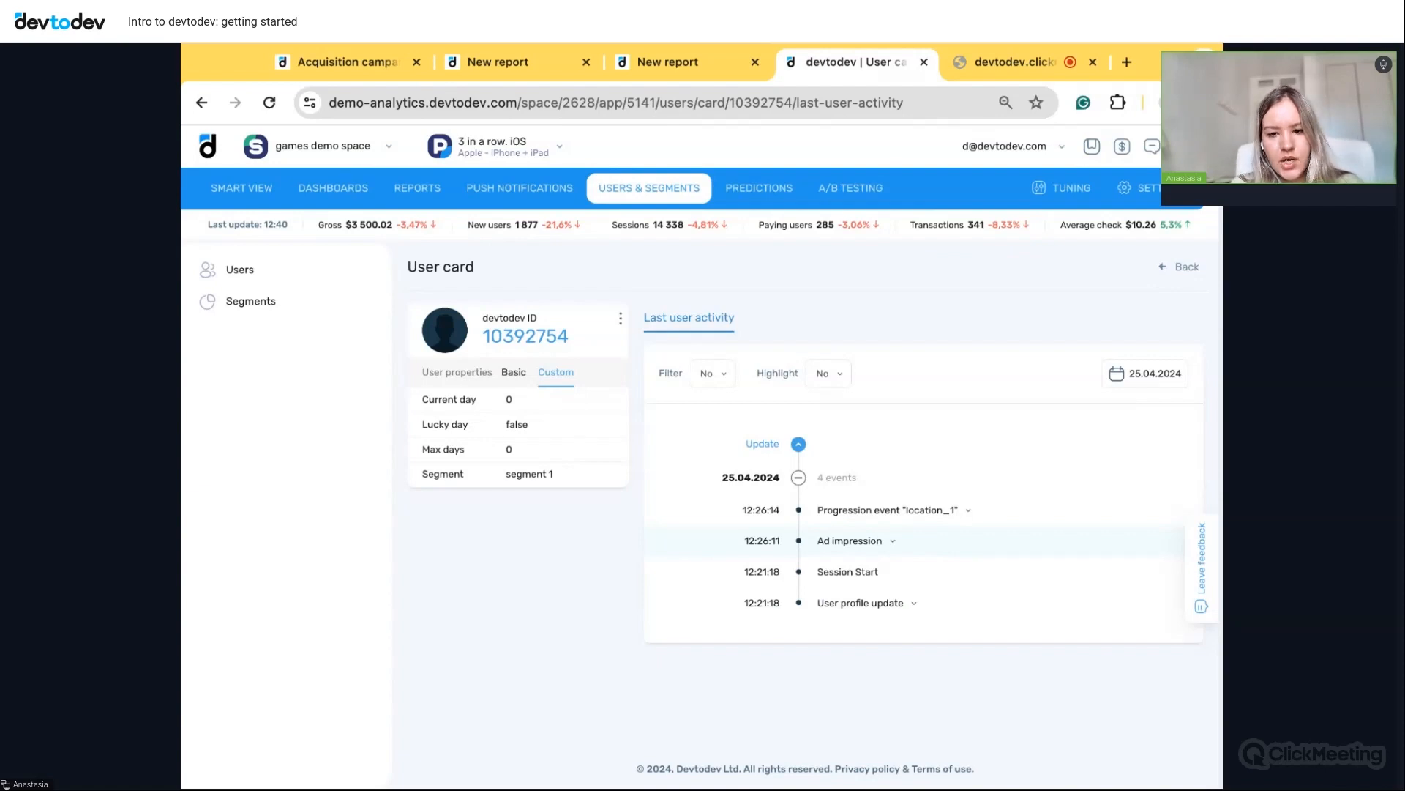
left_click(971, 512)
scroll(966, 550, "down", 1)
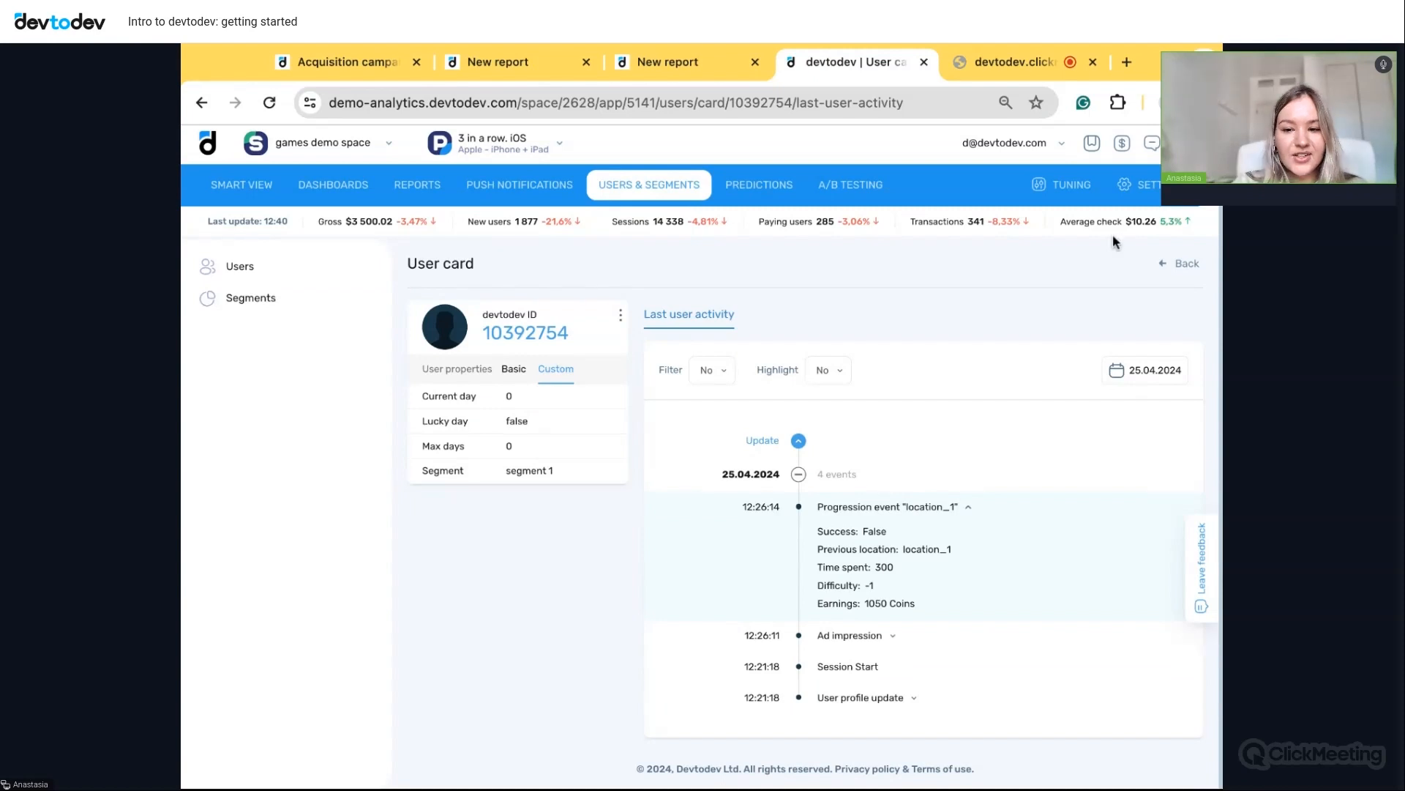
left_click(849, 183)
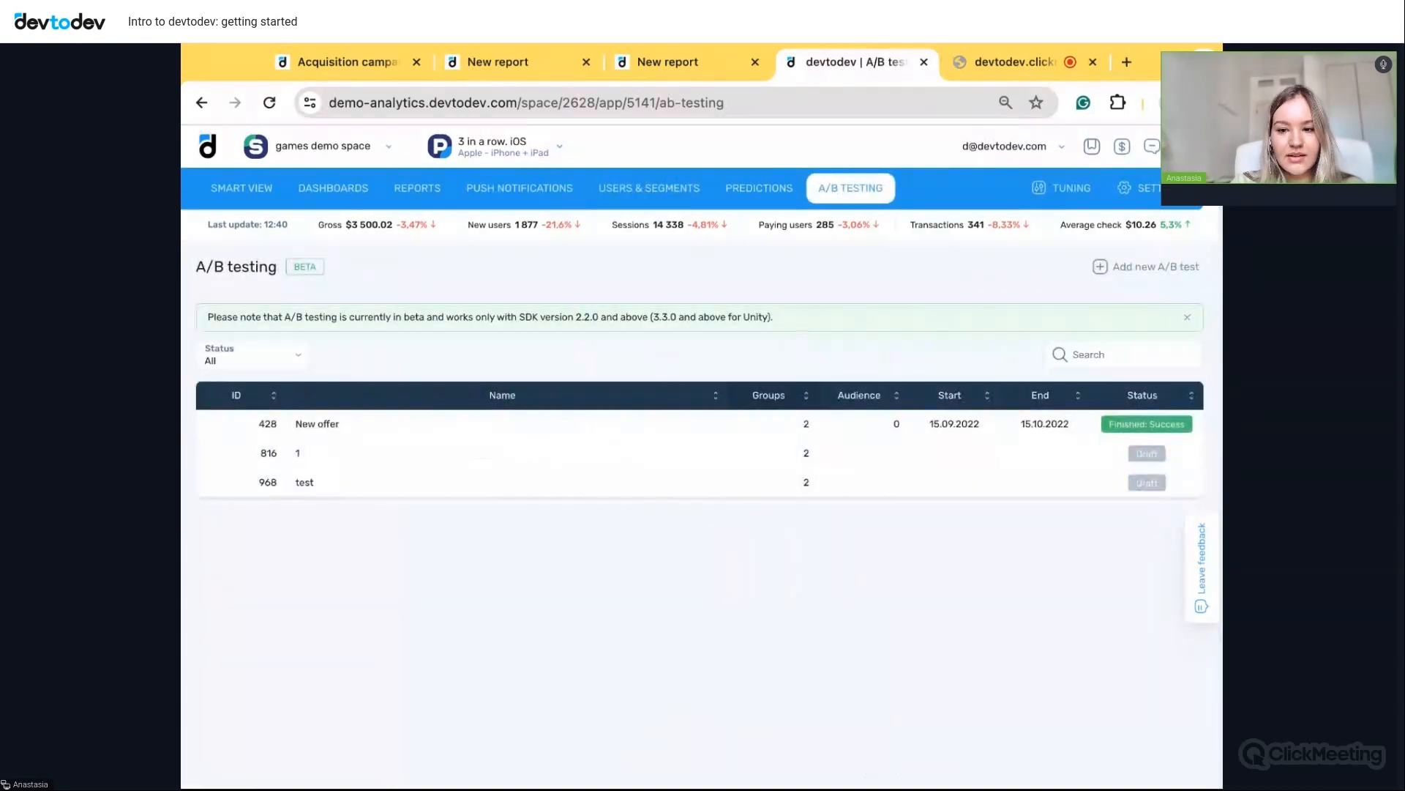
- Open the New offer test results: Group A wins at 97.00%, paying conversion 0.48% vs 0.37%
left_click(697, 427)
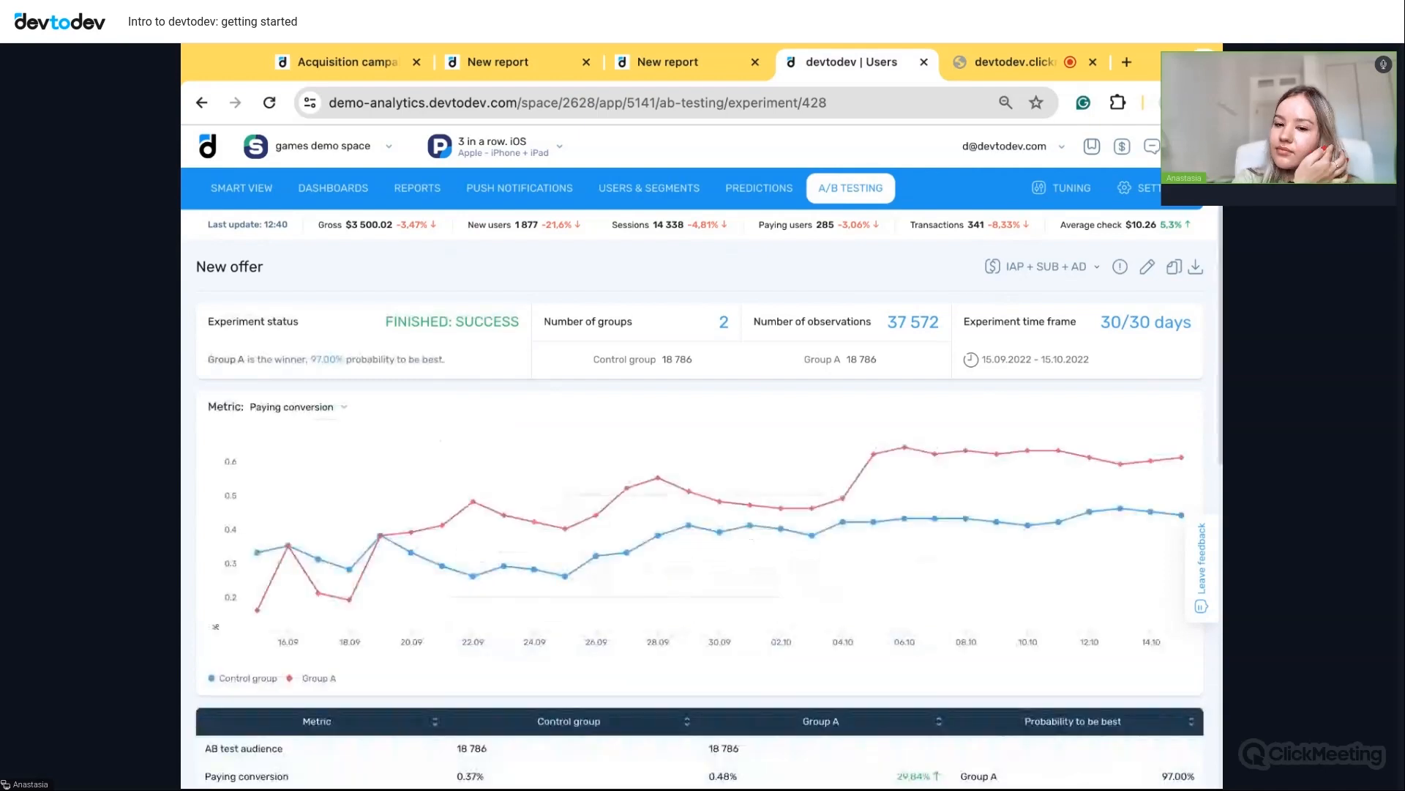
scroll(699, 453, "down", 3)
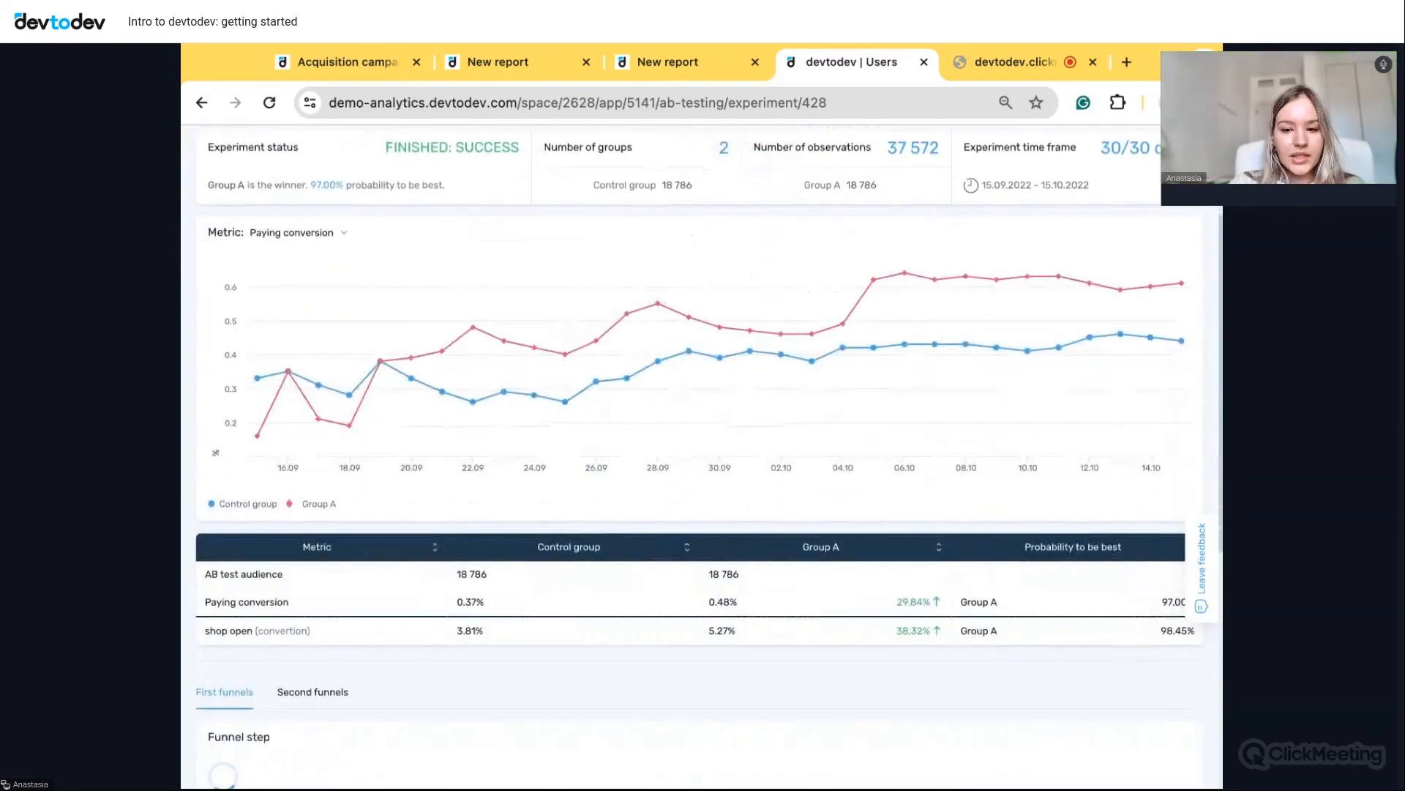
scroll(700, 454, "down", 1)
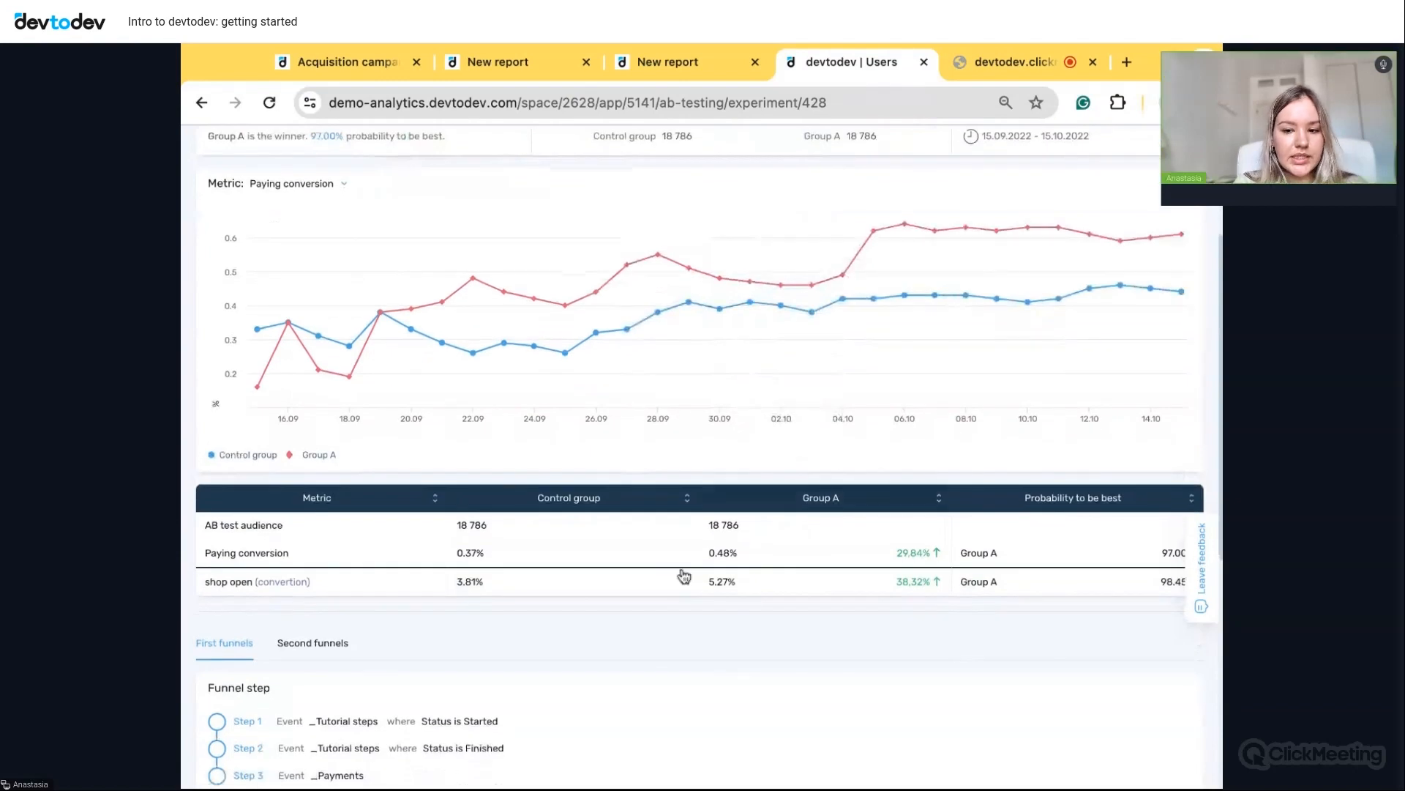
mouse_move(762, 565)
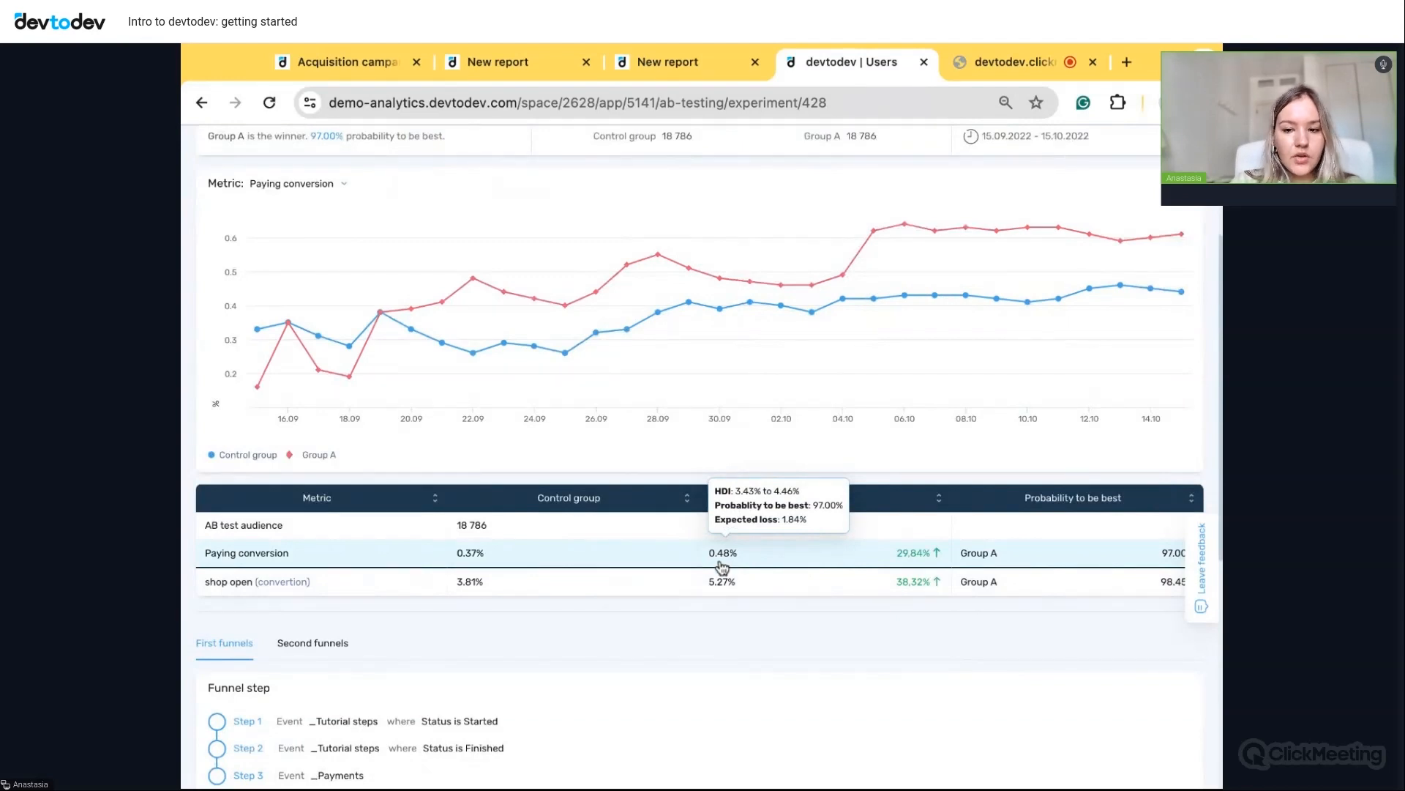
scroll(573, 619, "down", 1)
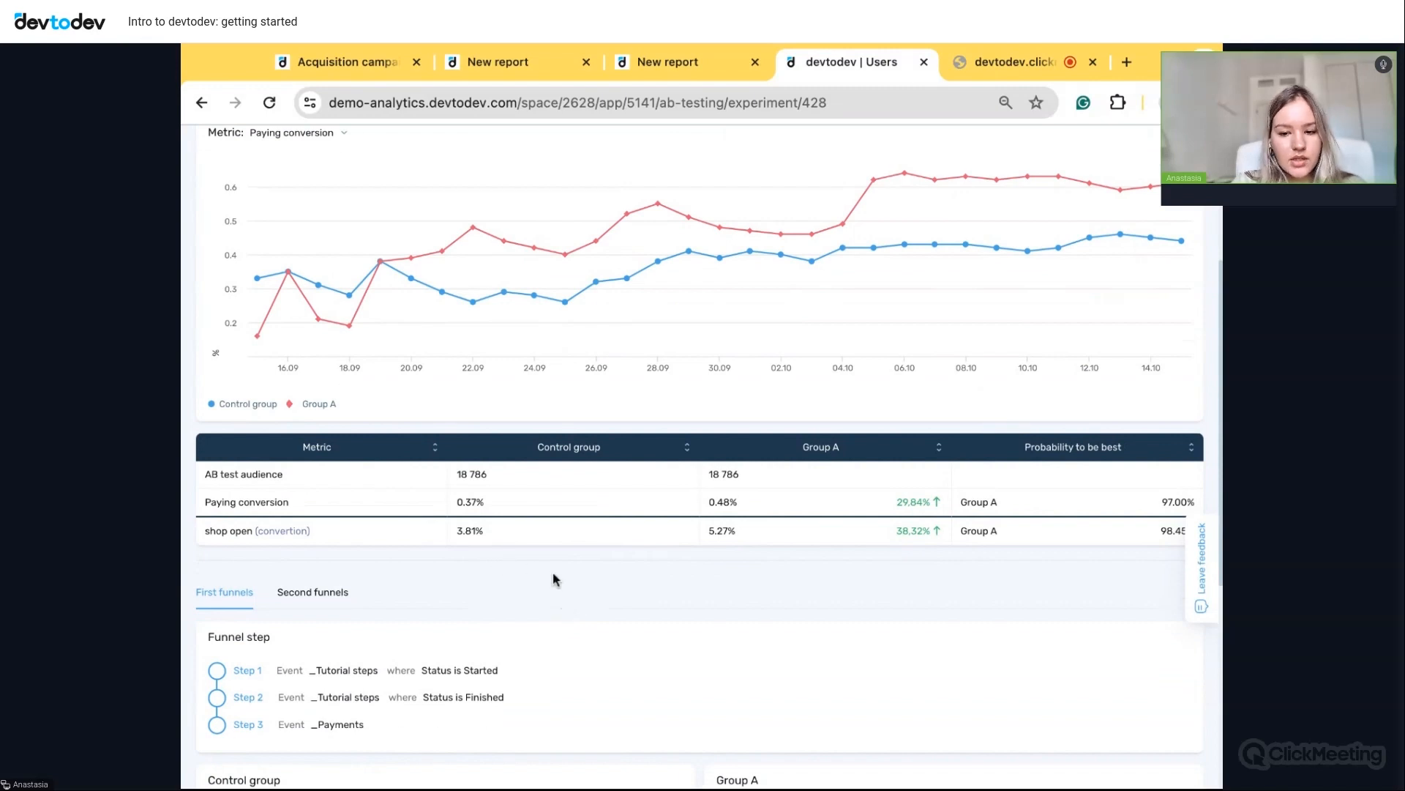
scroll(553, 579, "up", 1)
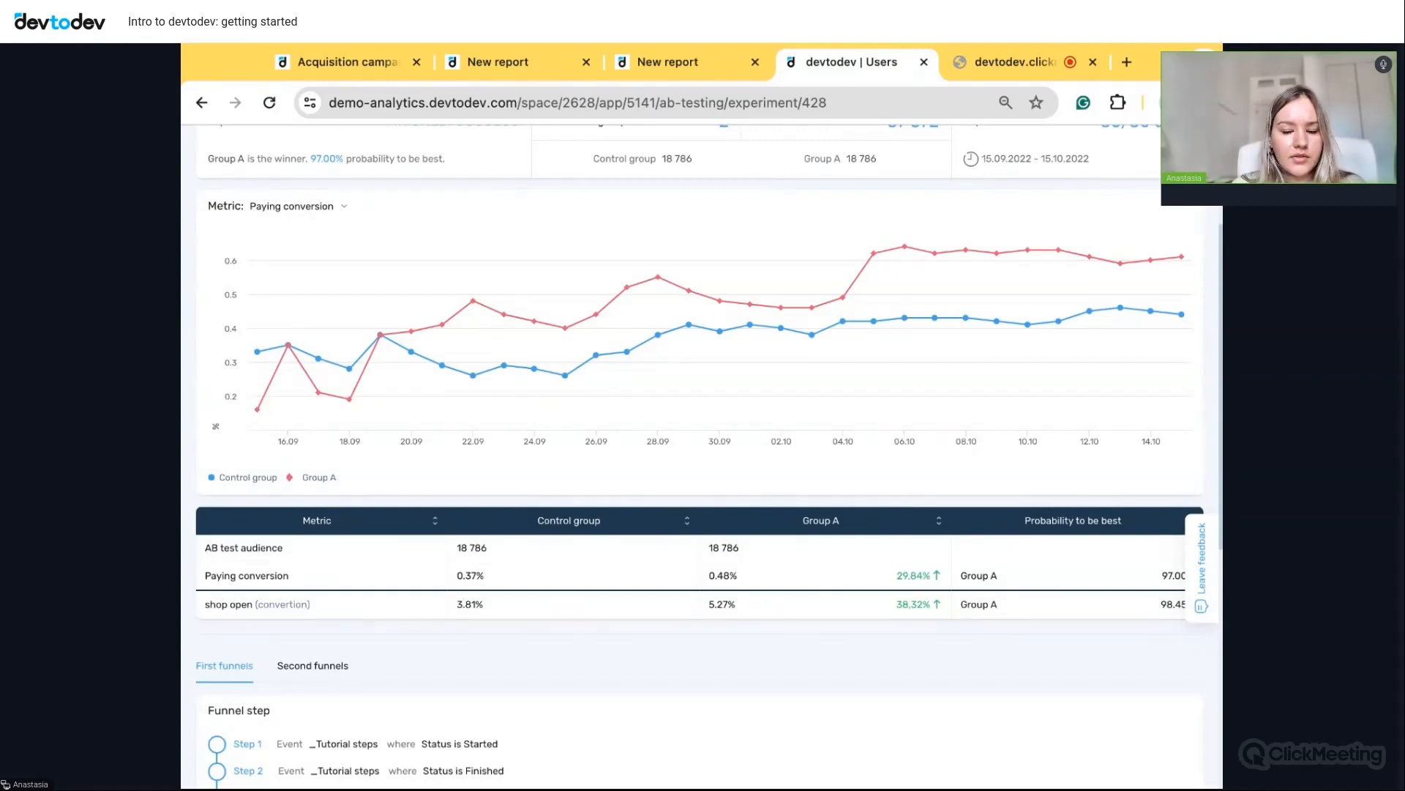
scroll(1060, 423, "up", 2)
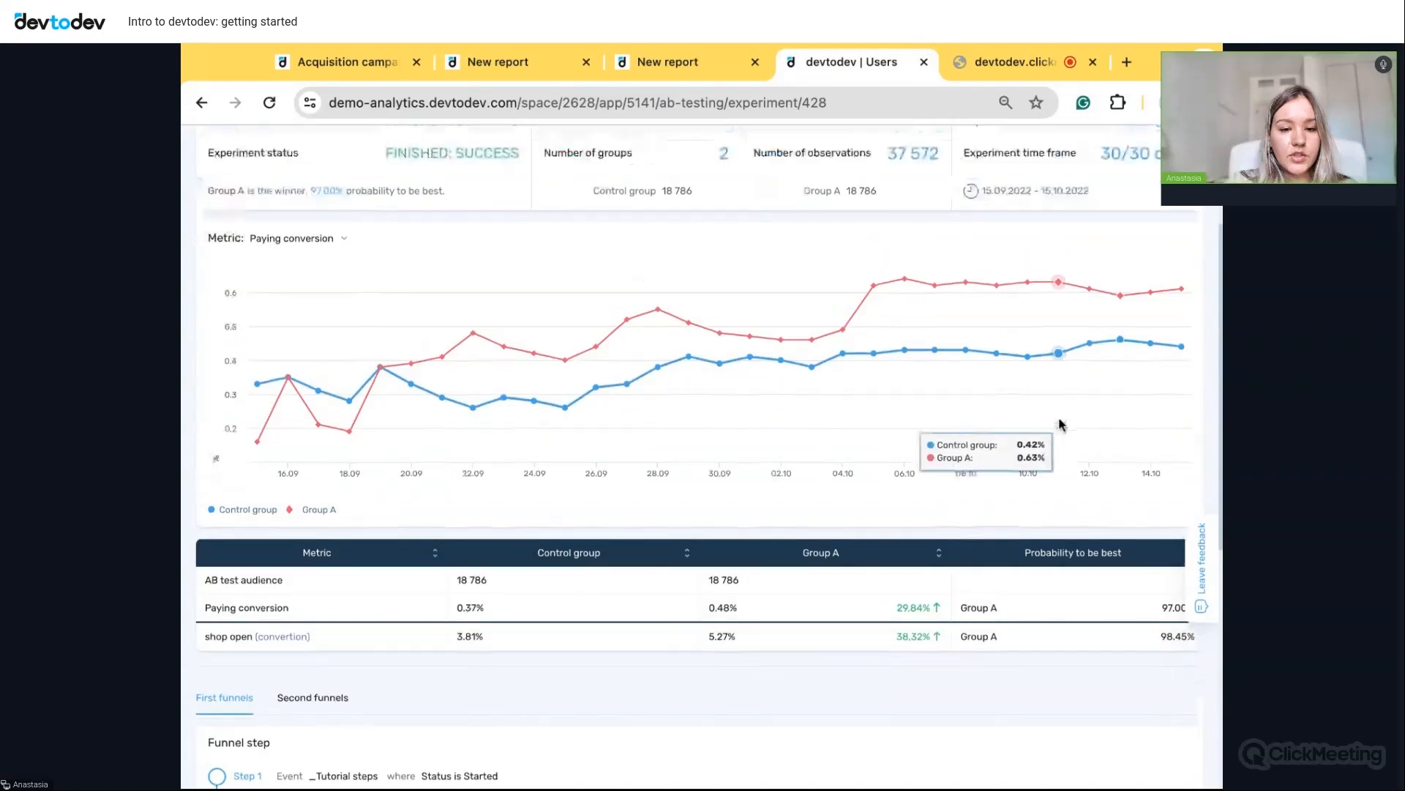